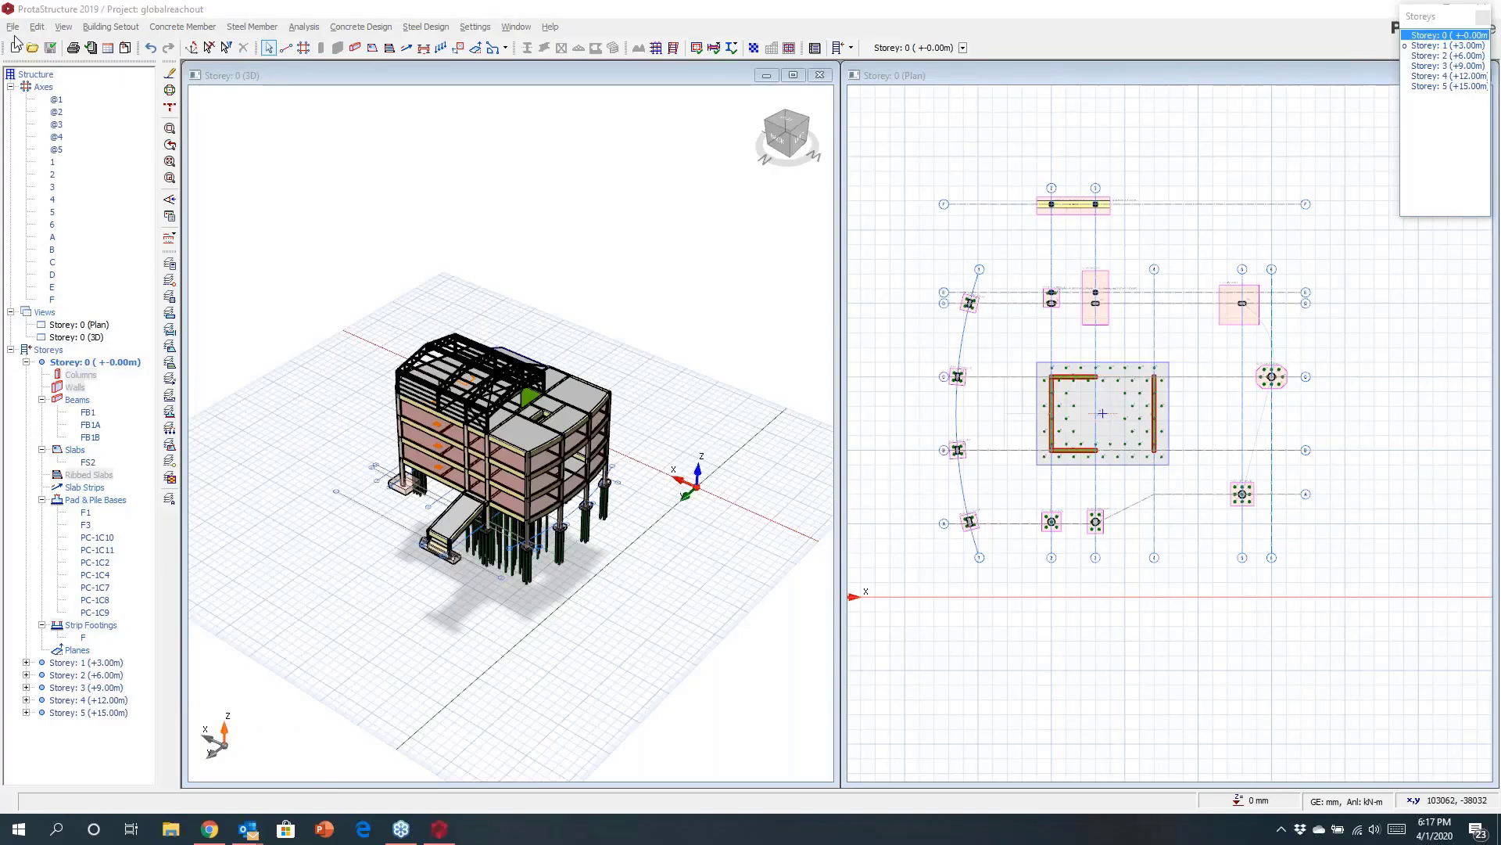
Open the recent project SteelFrameSeminar4_R4 and inspect its steel frame from several angles in 3D
left_click(13, 28)
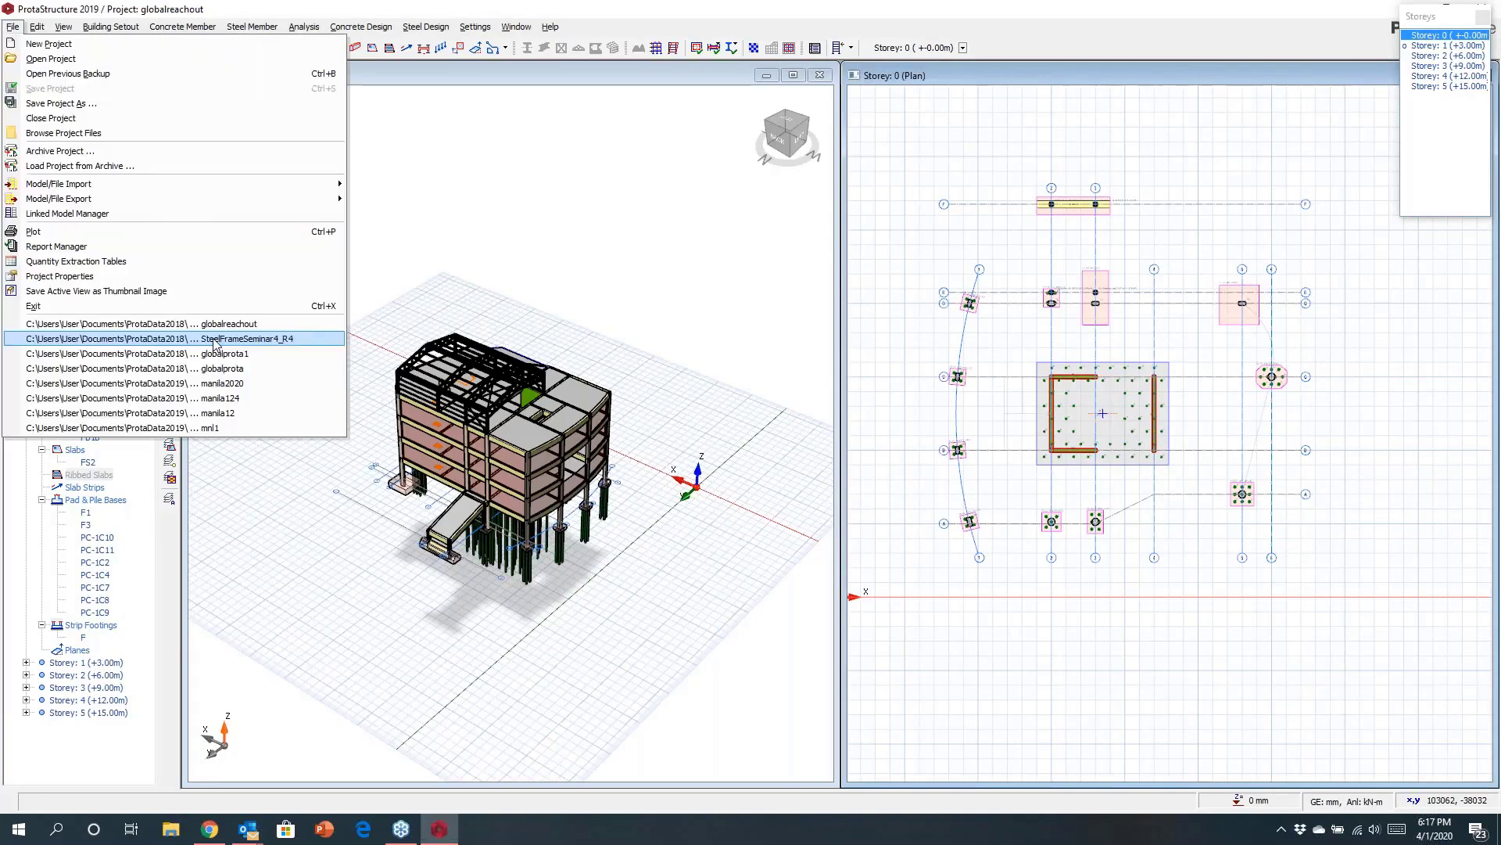
left_click(214, 338)
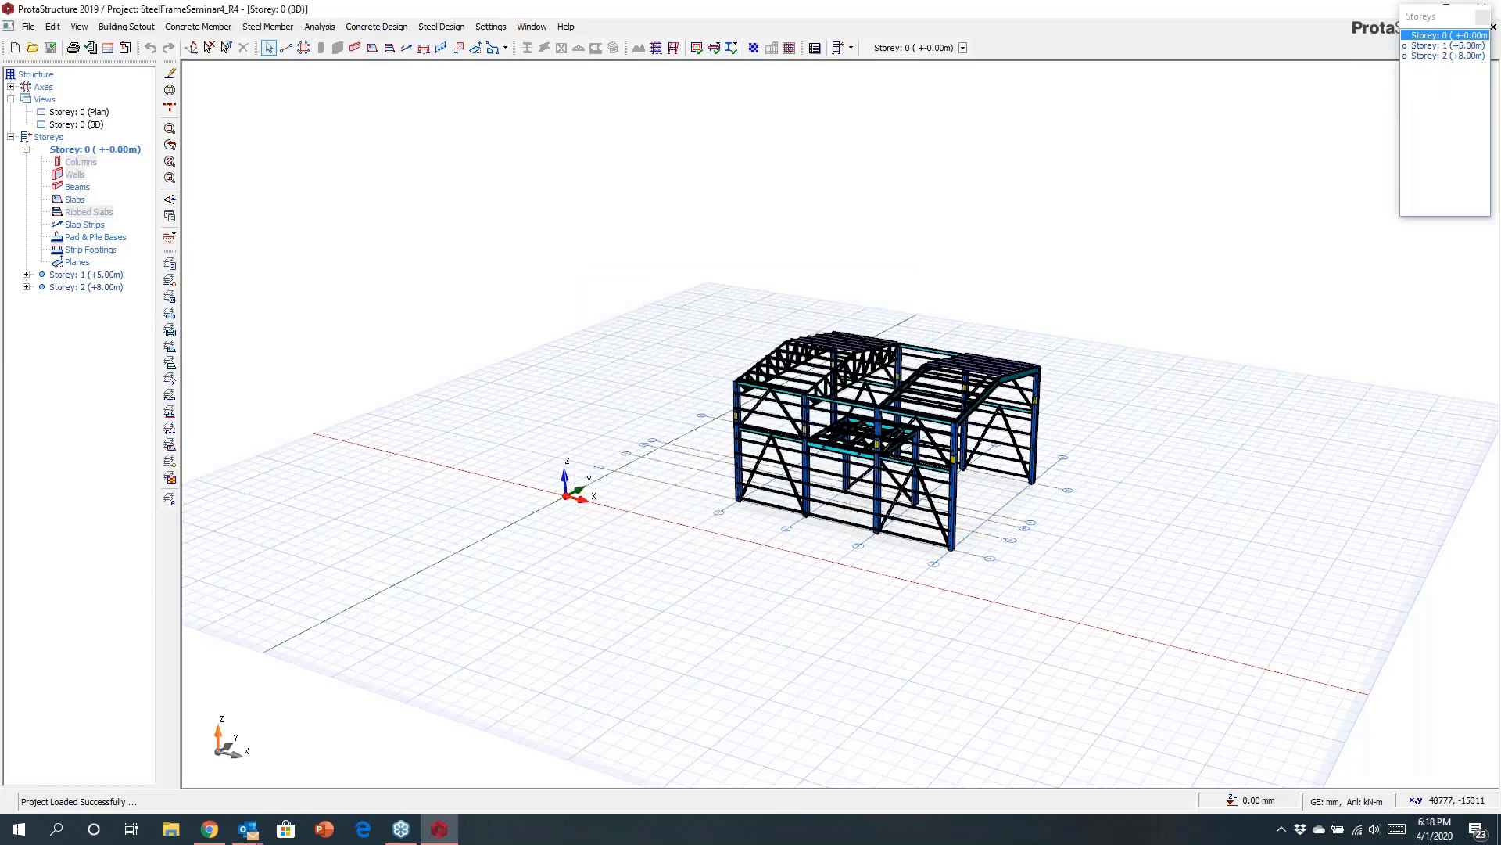
middle_click_drag(1047, 463, 1026, 463)
scroll(865, 434, "up", 3)
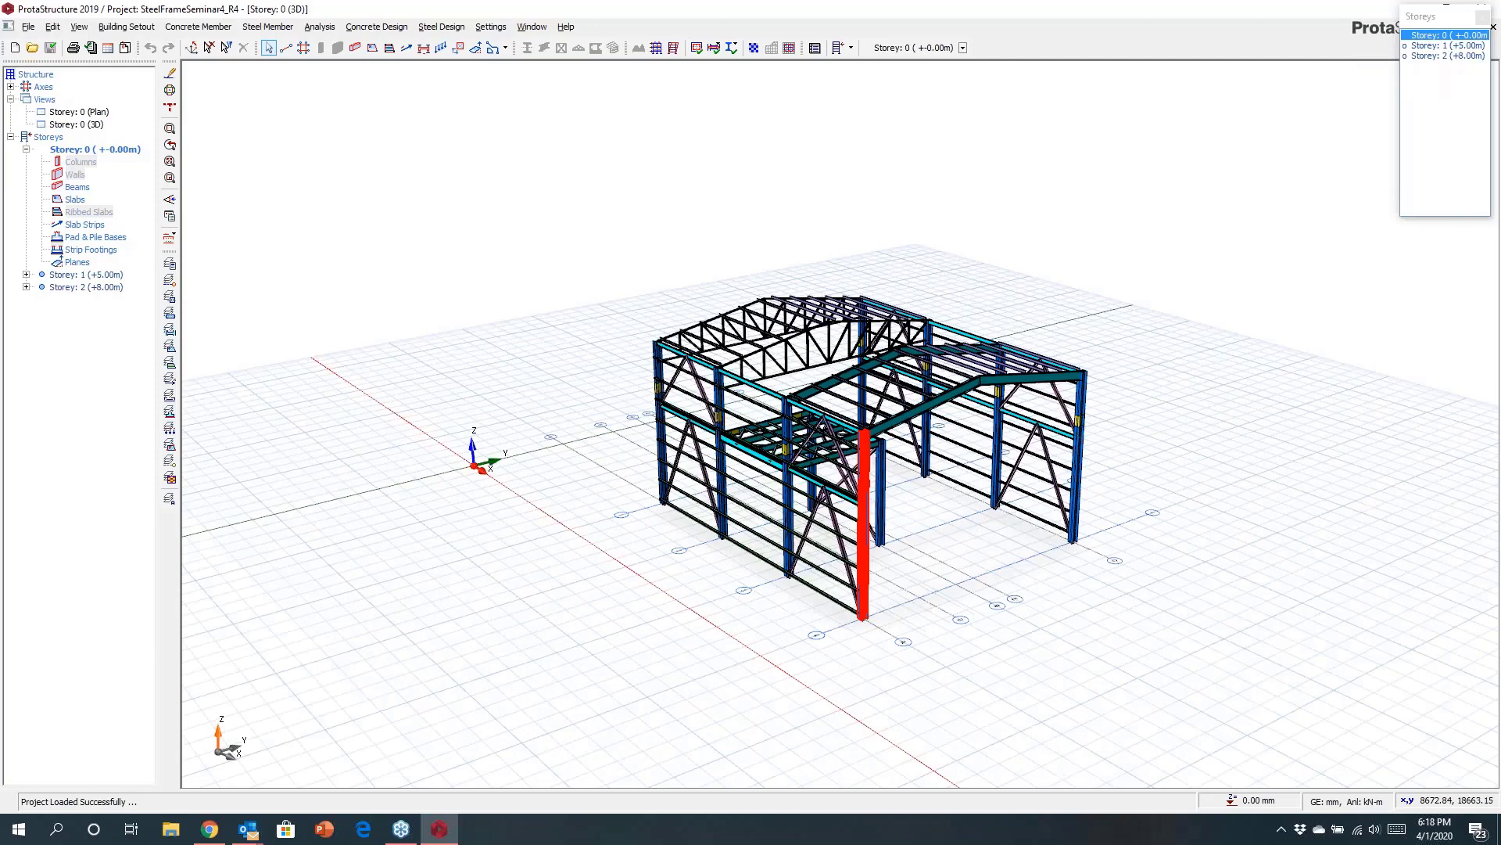
scroll(864, 438, "up", 2)
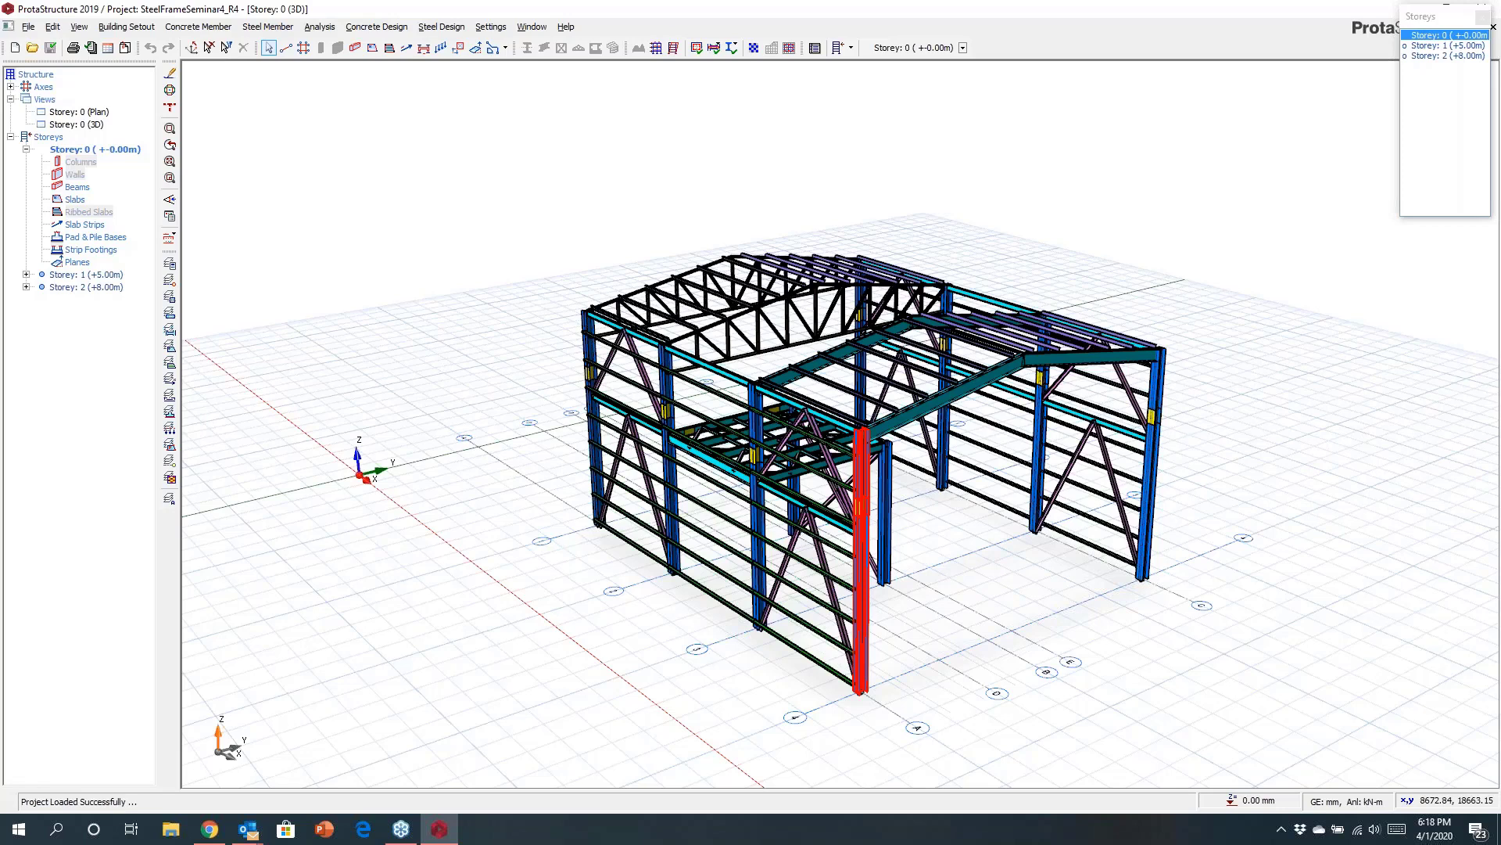
middle_click_drag(1016, 488, 1118, 497)
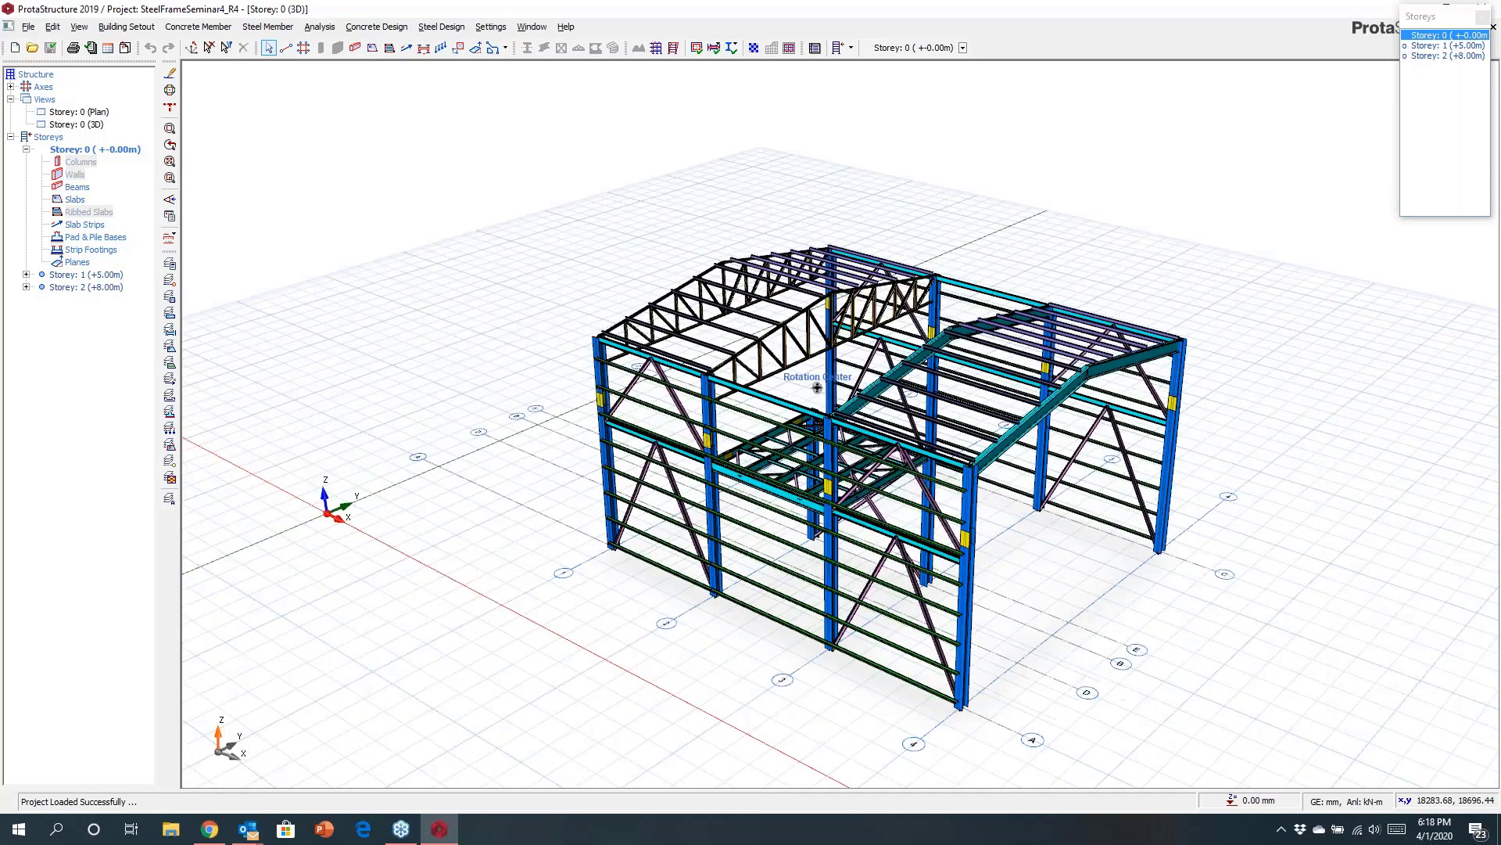
middle_click_drag(817, 387, 886, 490)
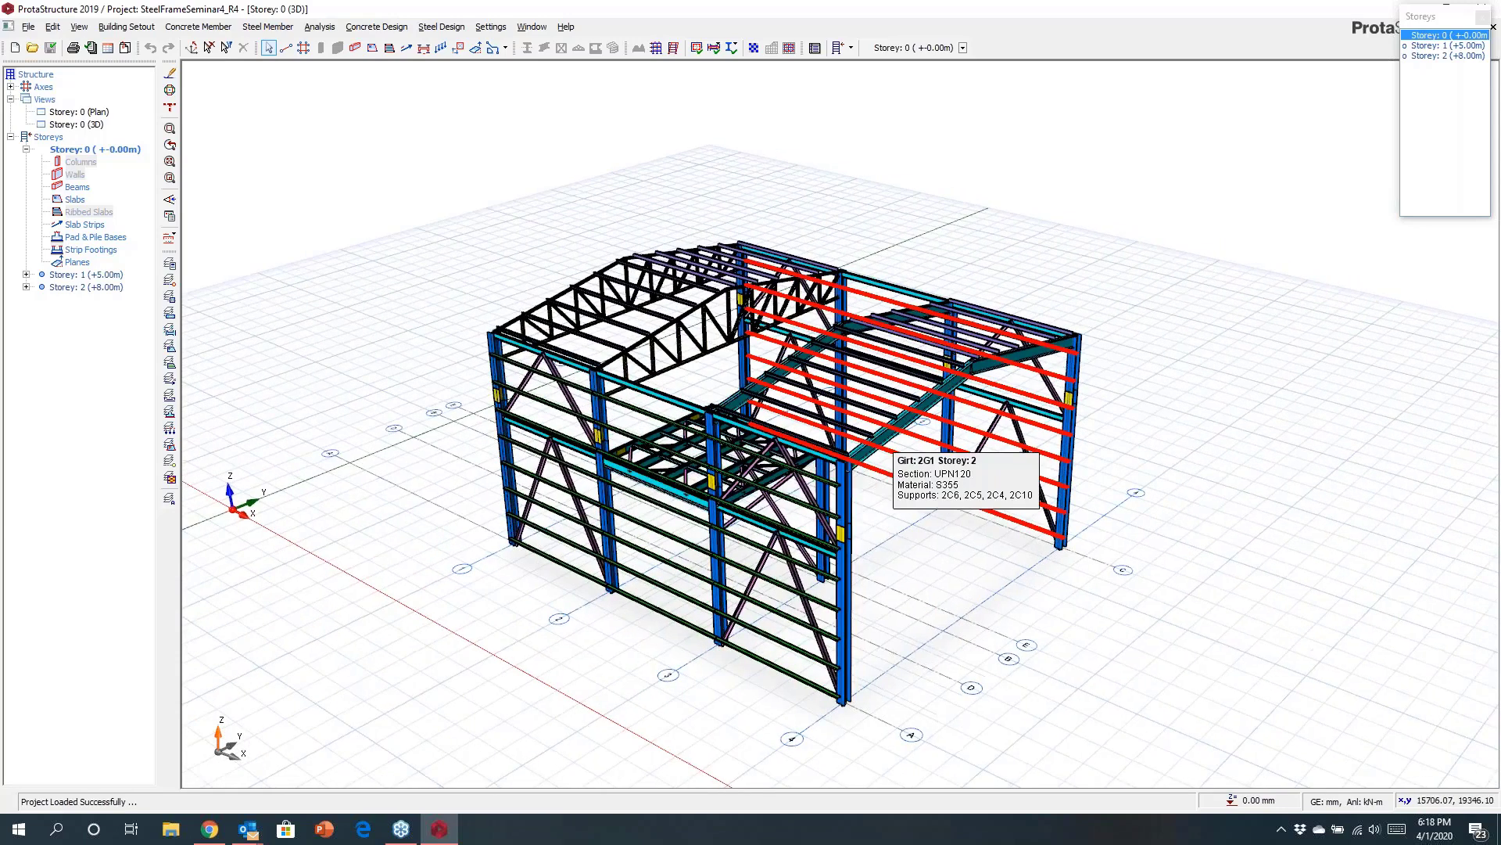
Export the steel model to ProtaSteel and close the import error log
left_click(441, 27)
left_click(455, 161)
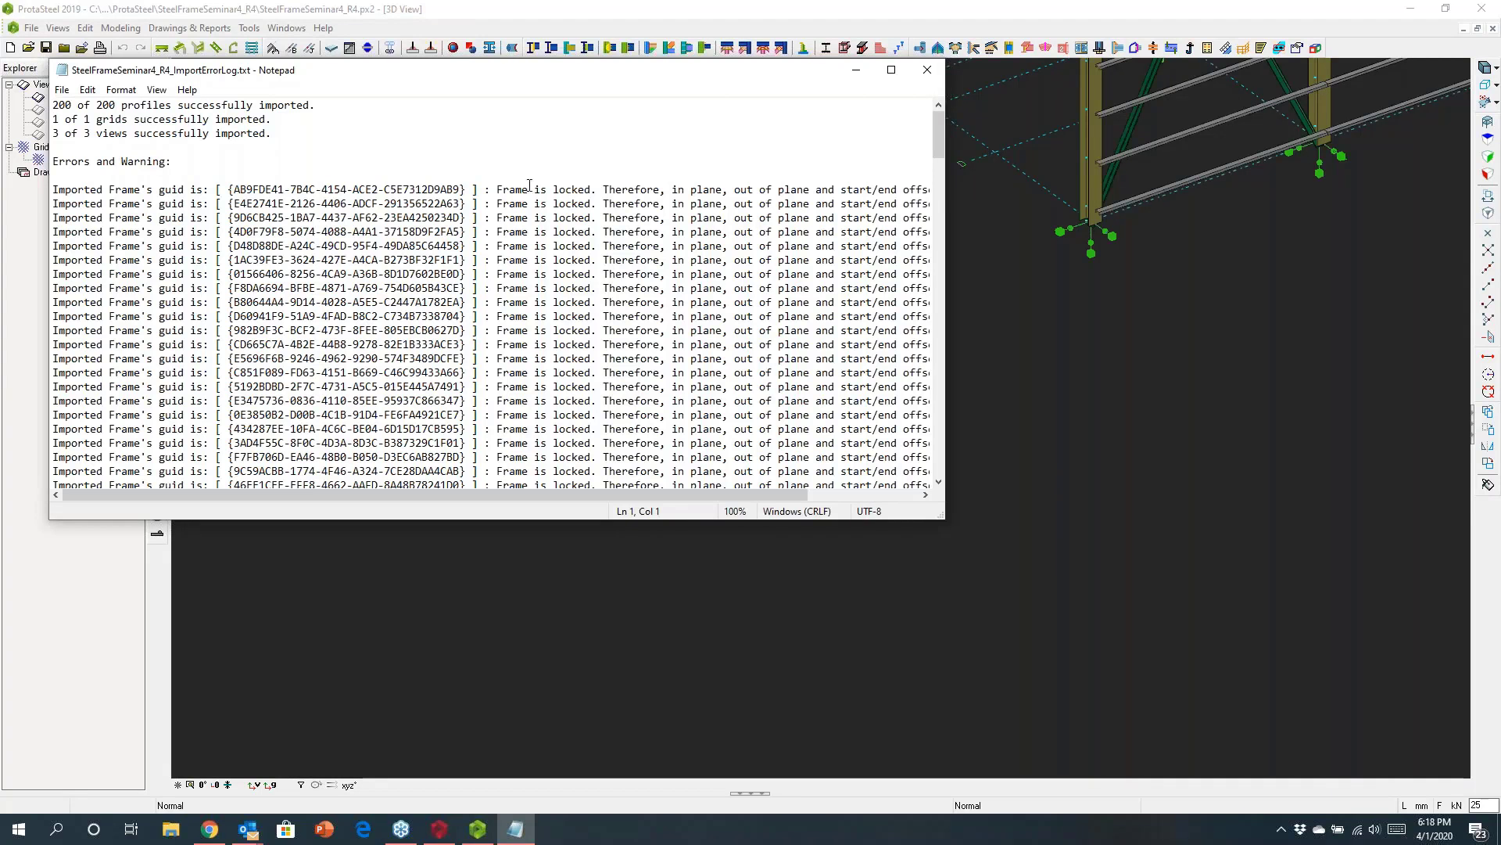
left_click(926, 70)
Add a purlin connection between the corner column and the end of its uppermost side girt
scroll(851, 348, "down", 6)
middle_click_drag(851, 348, 691, 455)
scroll(797, 332, "up", 4)
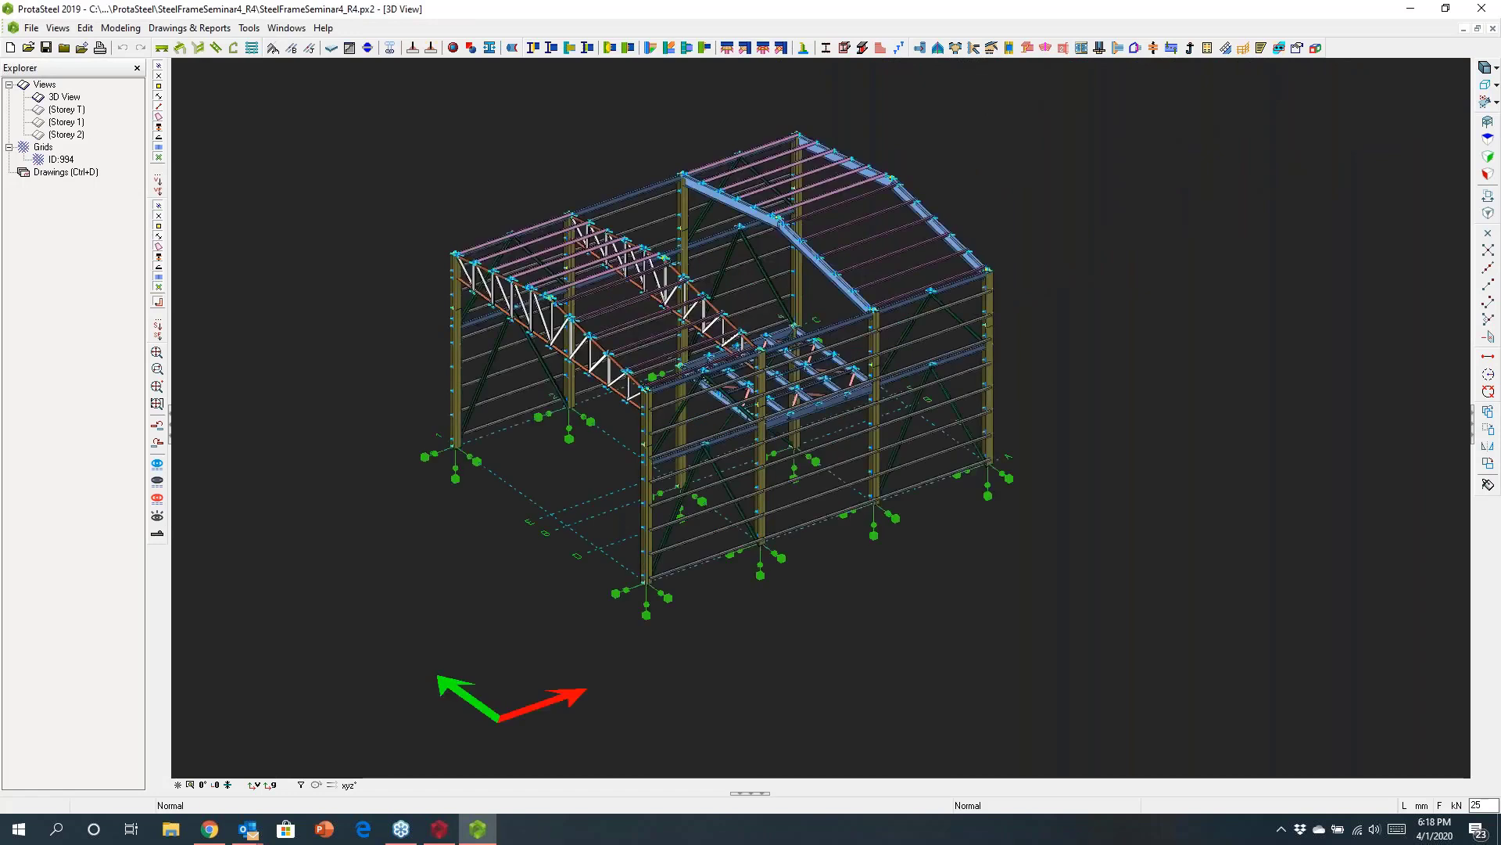
scroll(800, 302, "up", 2)
middle_click_drag(800, 302, 825, 393)
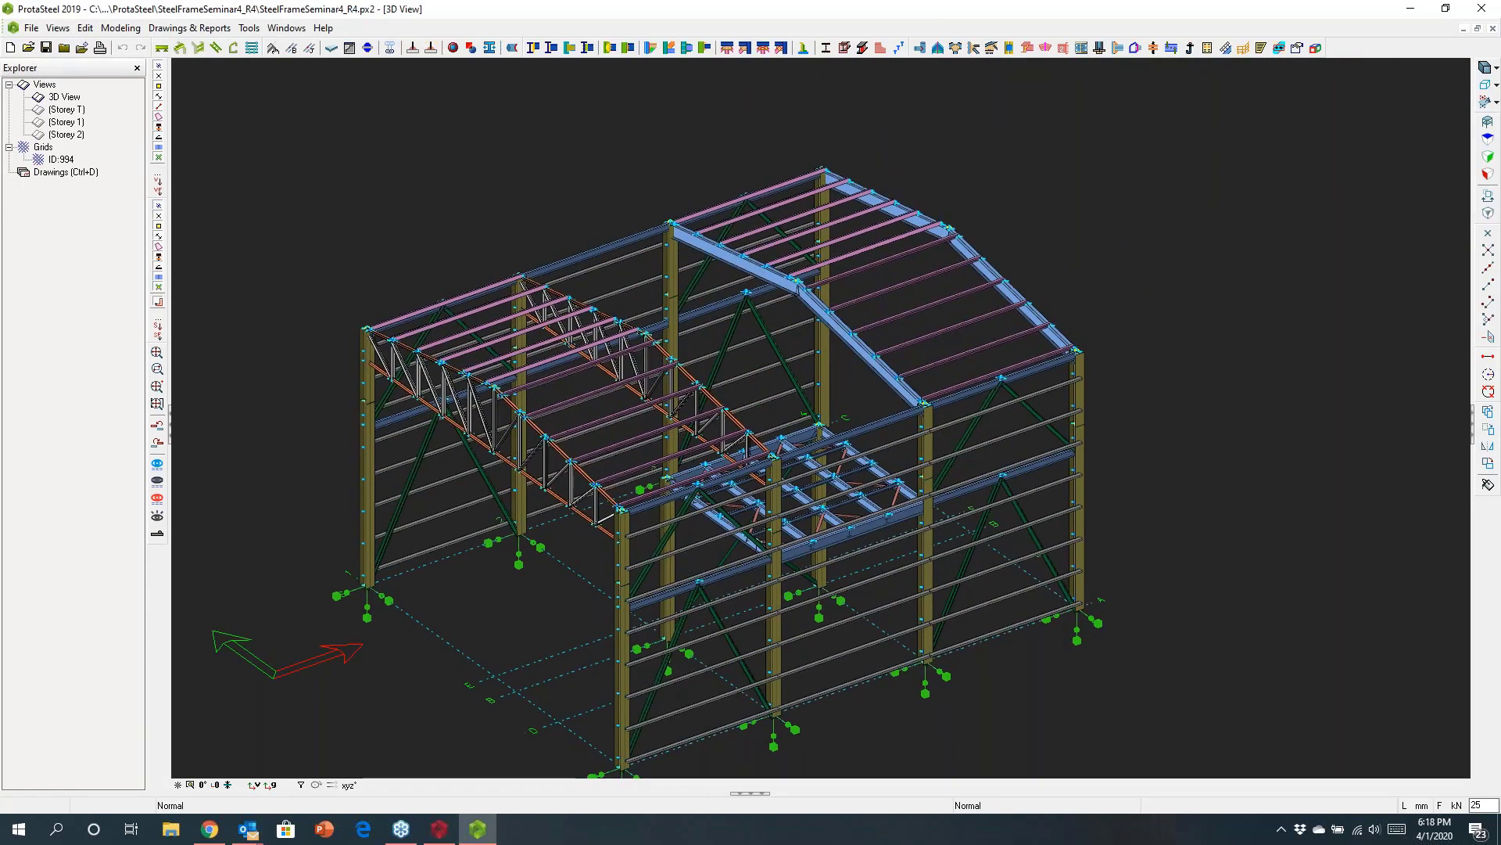
scroll(845, 356, "up", 2)
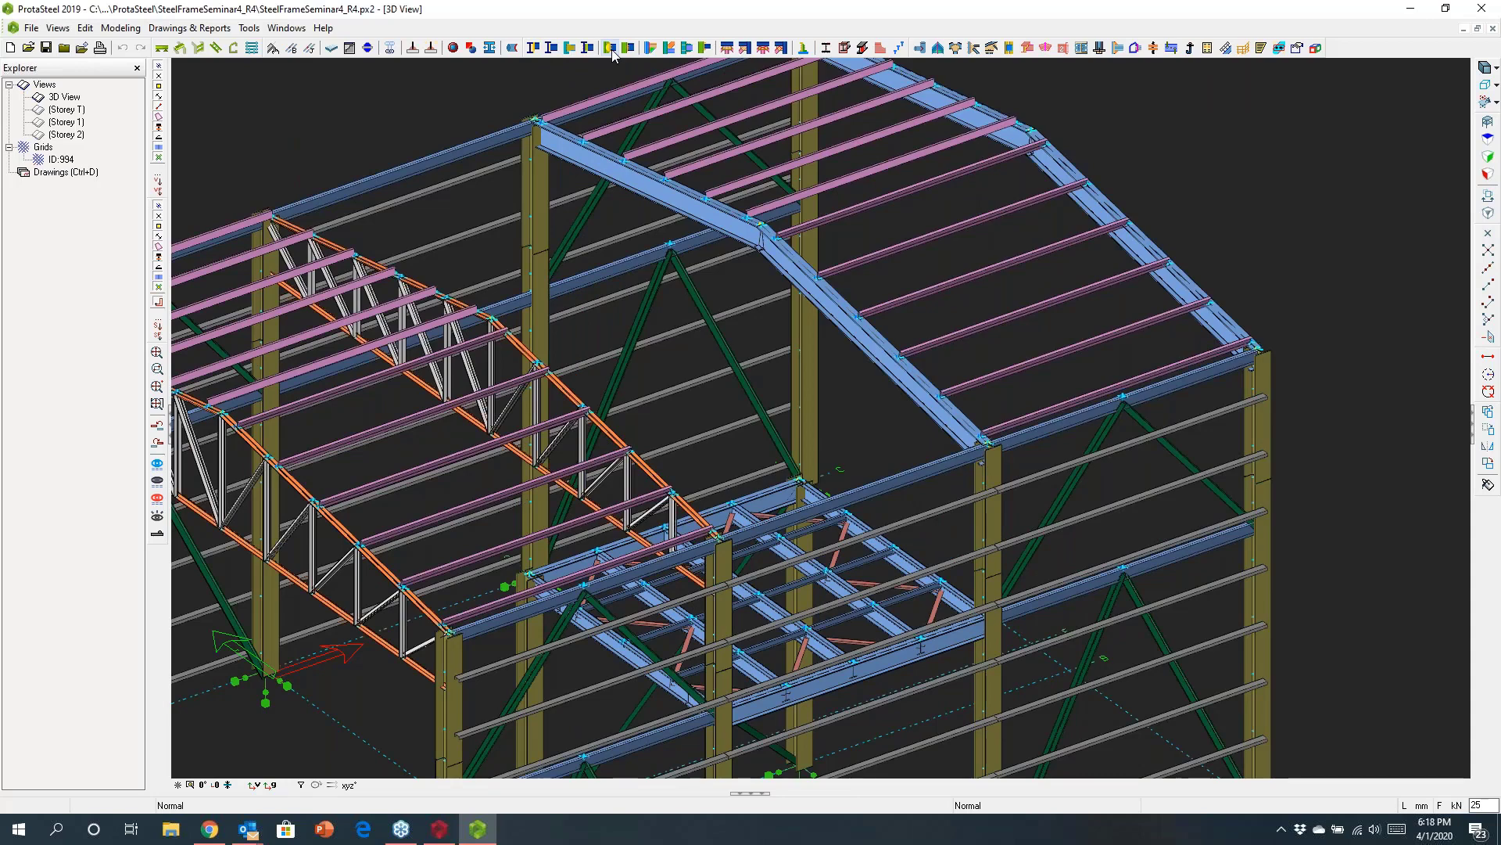
left_click(803, 48)
scroll(1270, 429, "up", 6)
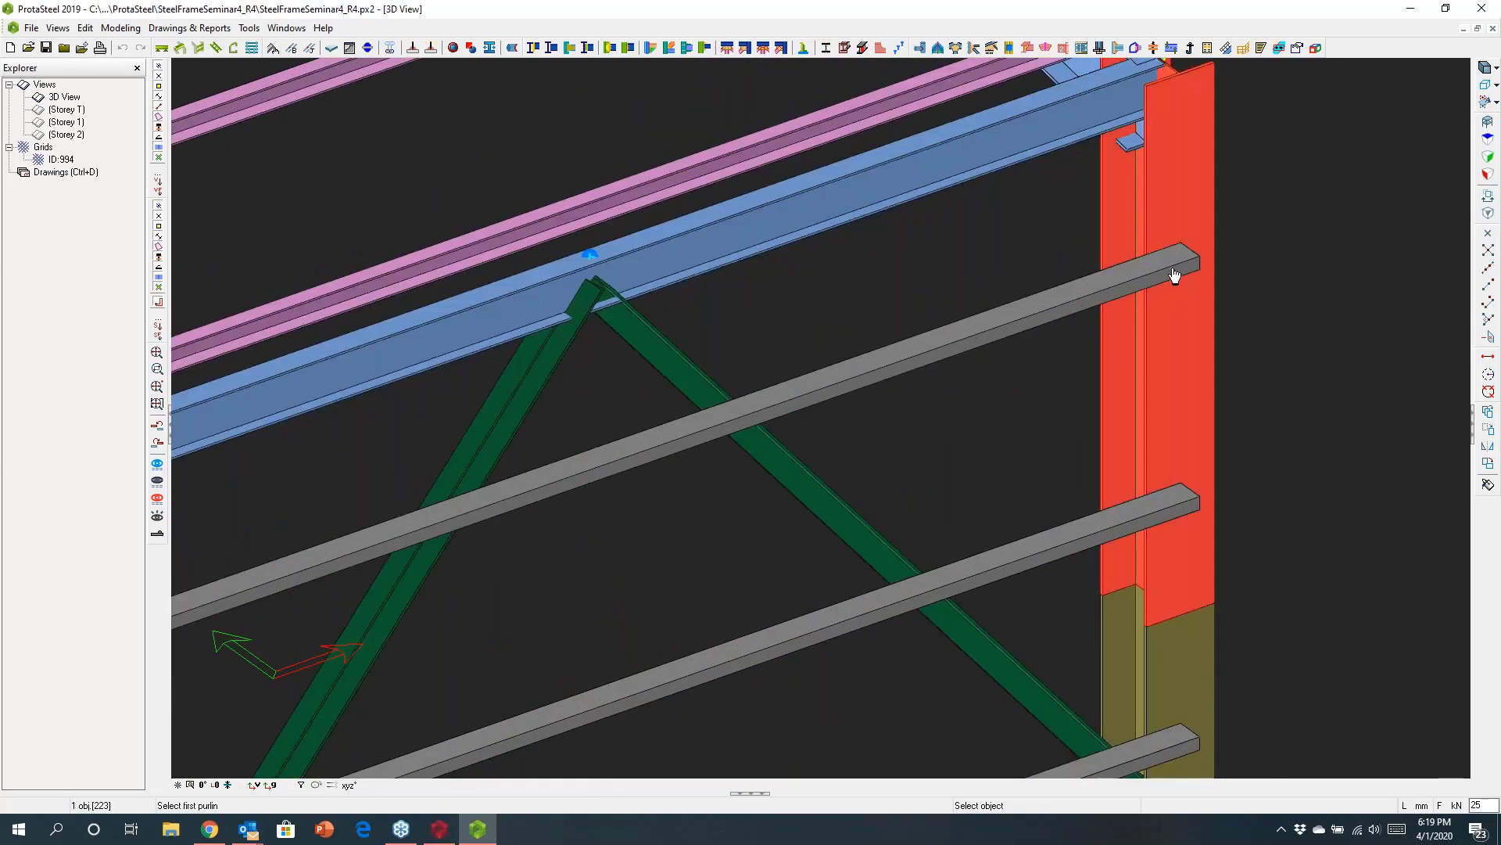
left_click(1175, 275)
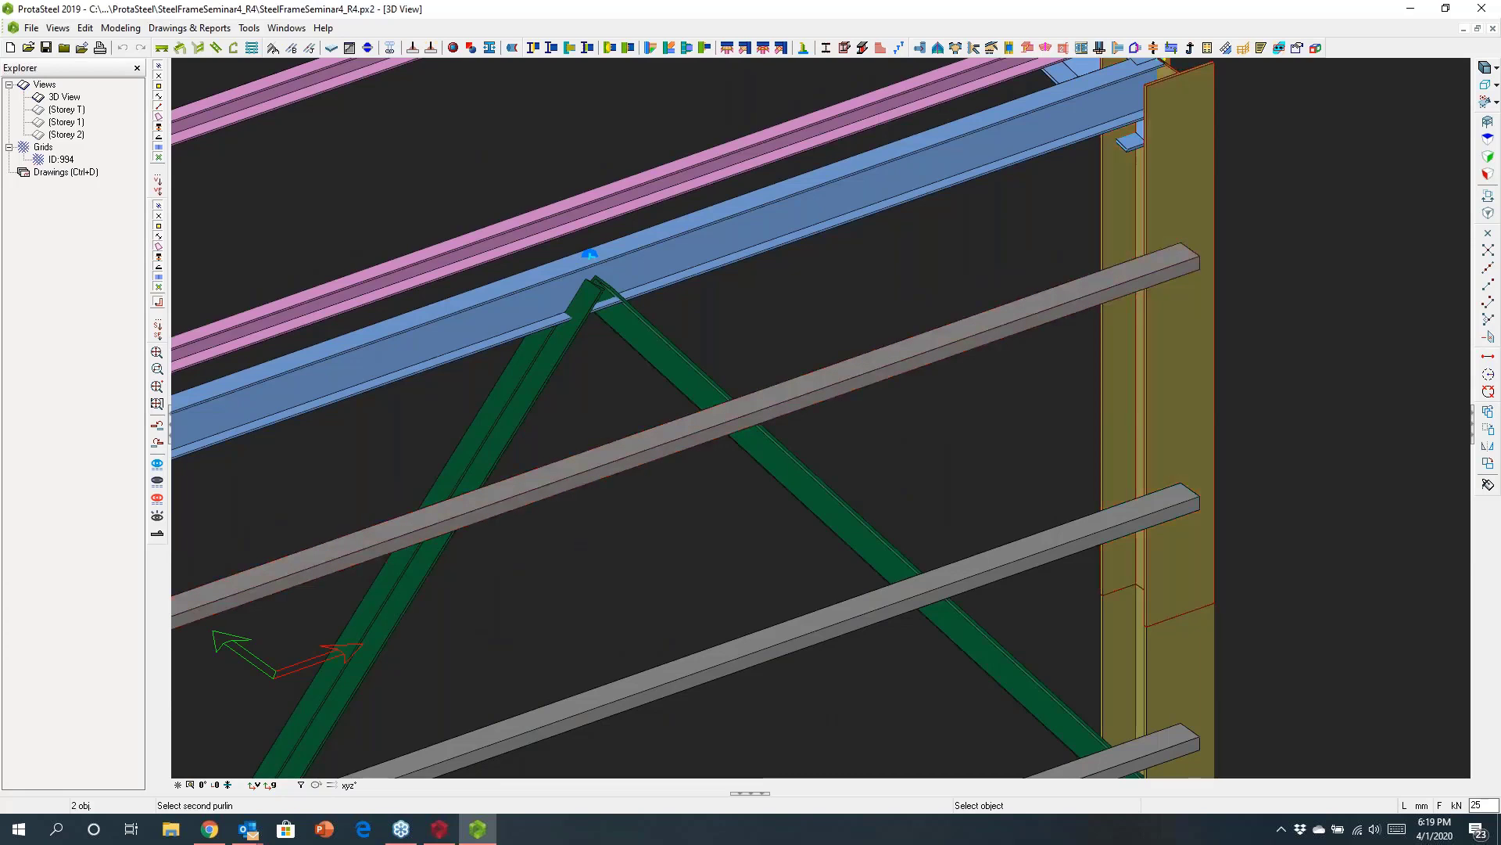
scroll(1182, 234, "up", 2)
scroll(1204, 258, "up", 1)
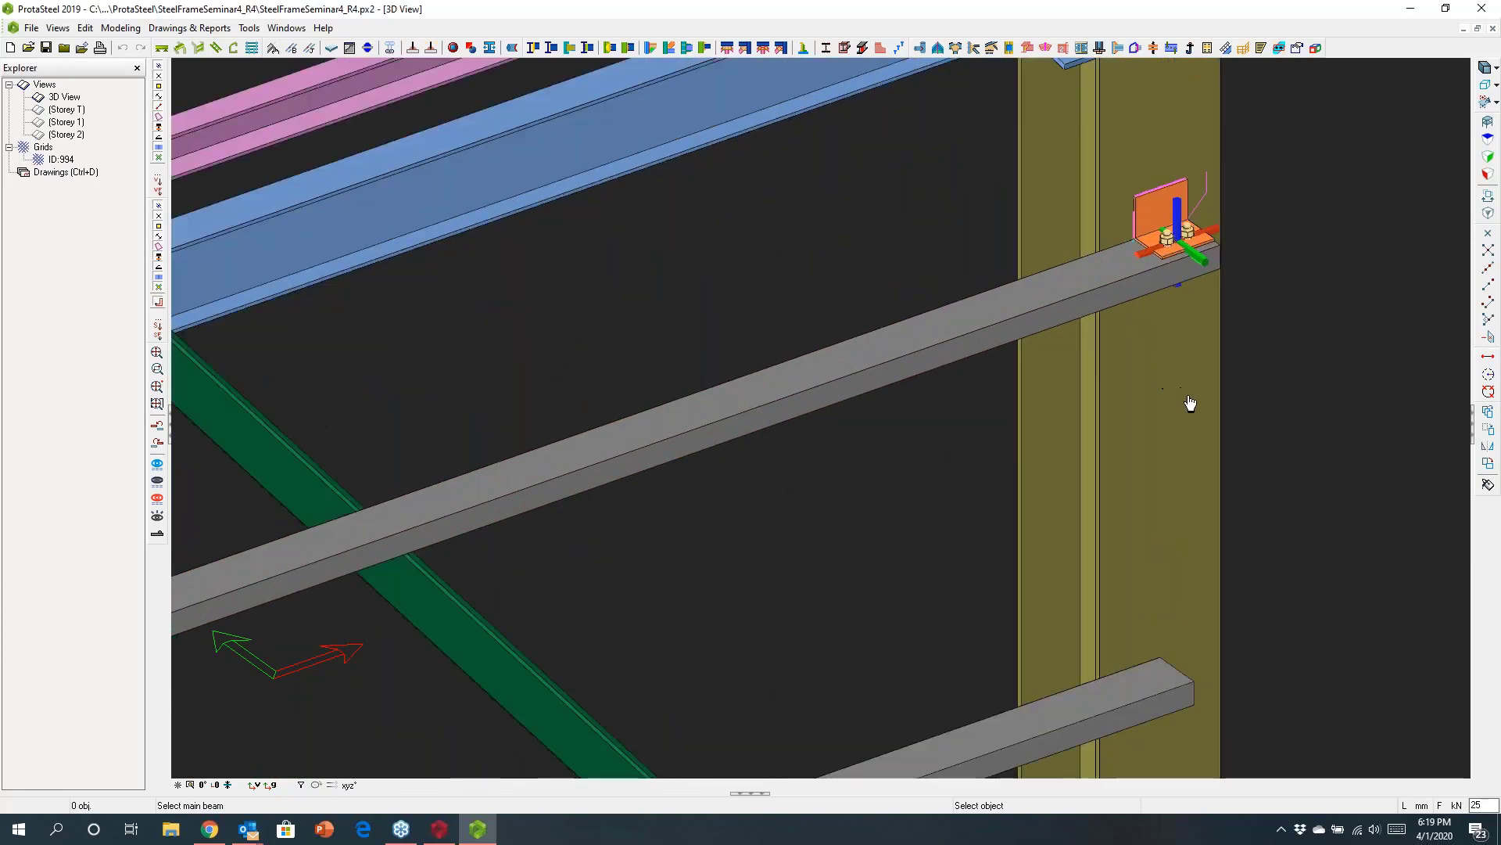
scroll(1189, 402, "down", 3)
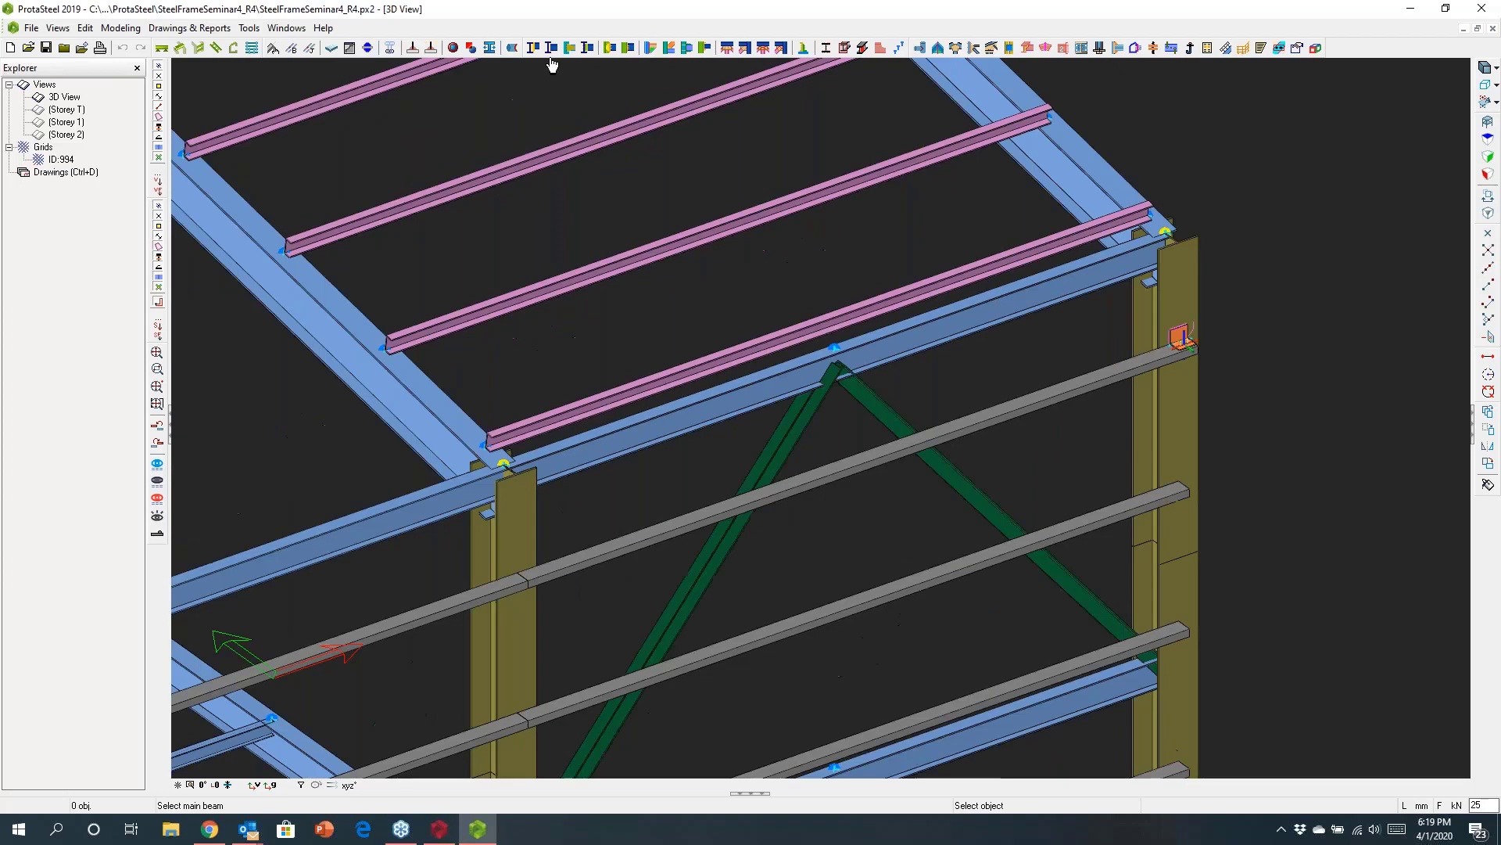
Review the descriptions of the connection macros, including haunch, bolted gusset plate, apex haunch and beam to wall
mouse_move(546, 55)
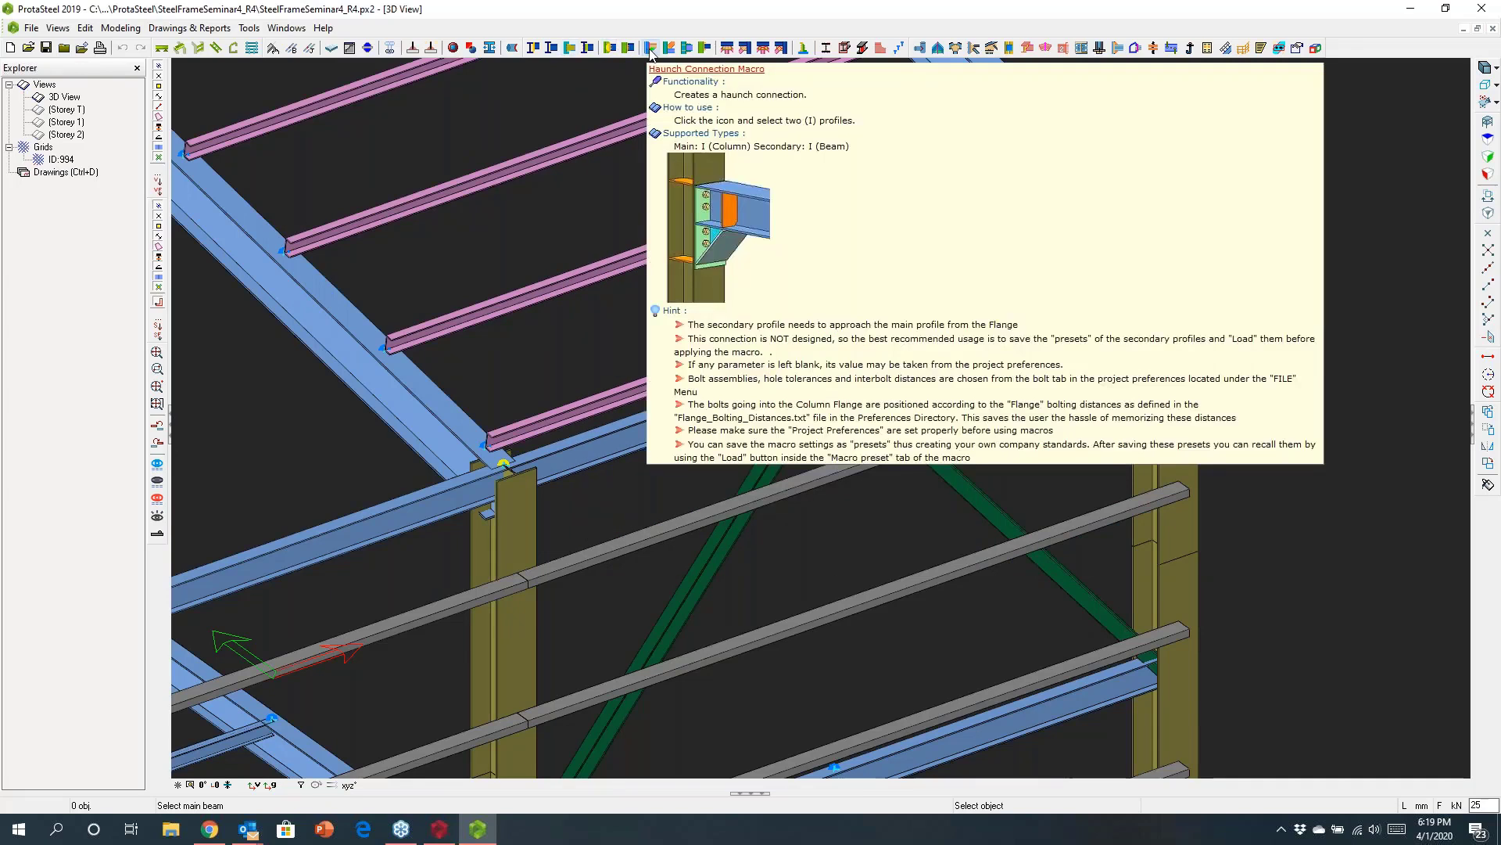
mouse_move(667, 53)
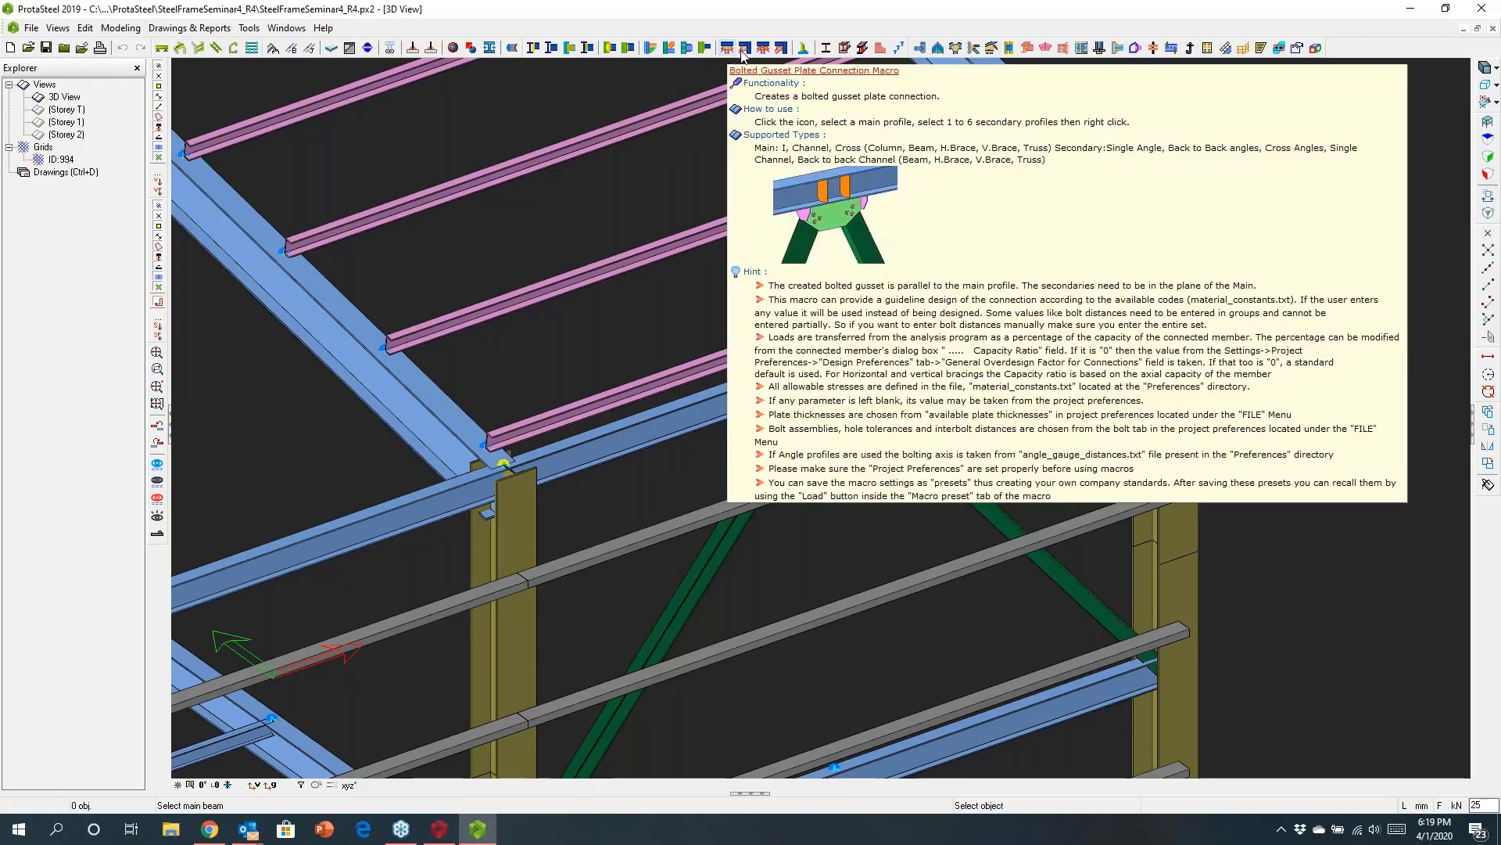
mouse_move(780, 55)
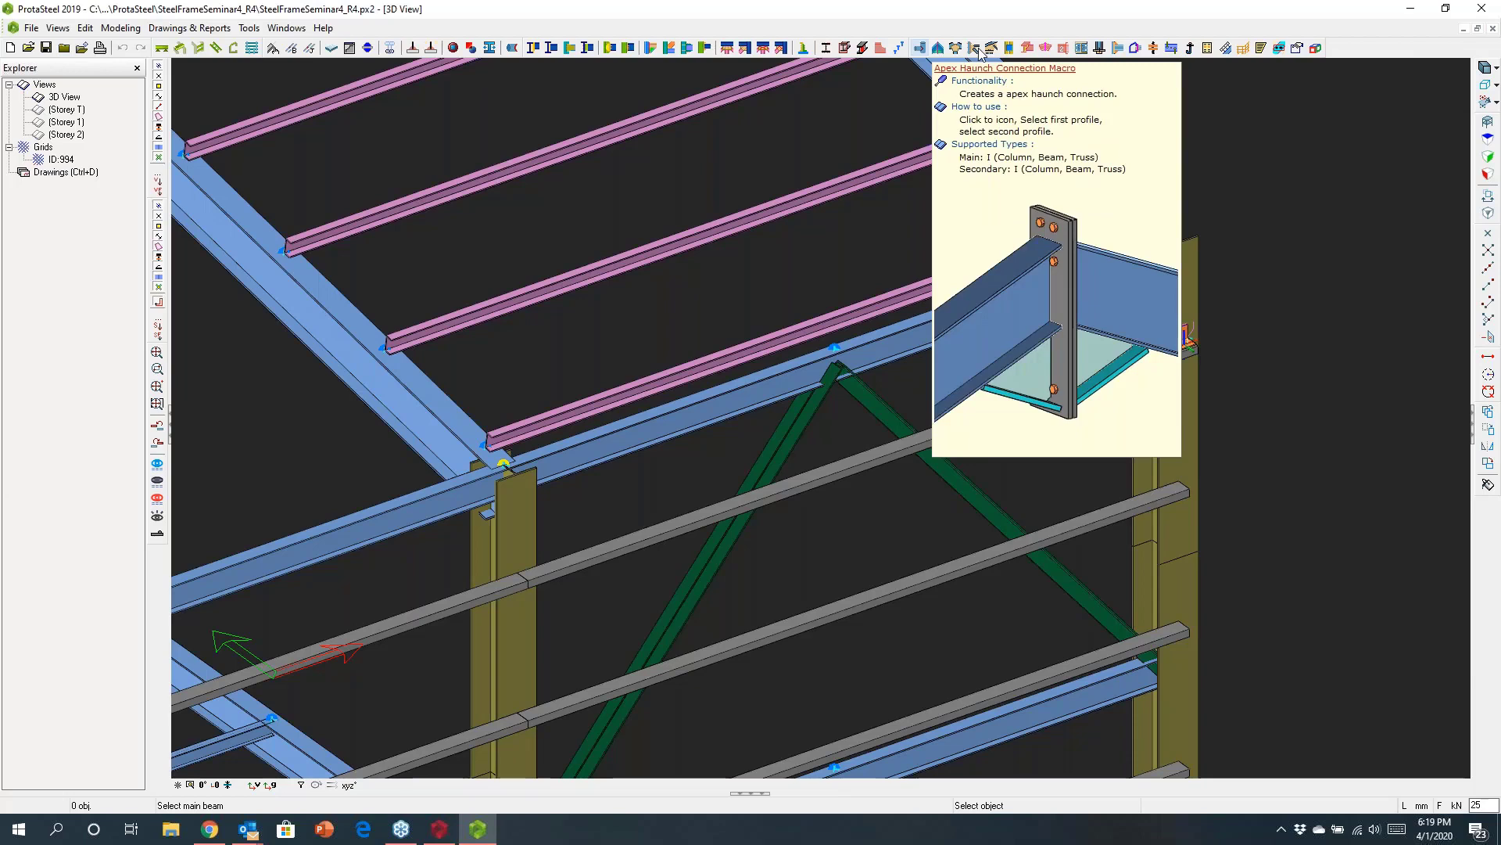
mouse_move(1087, 51)
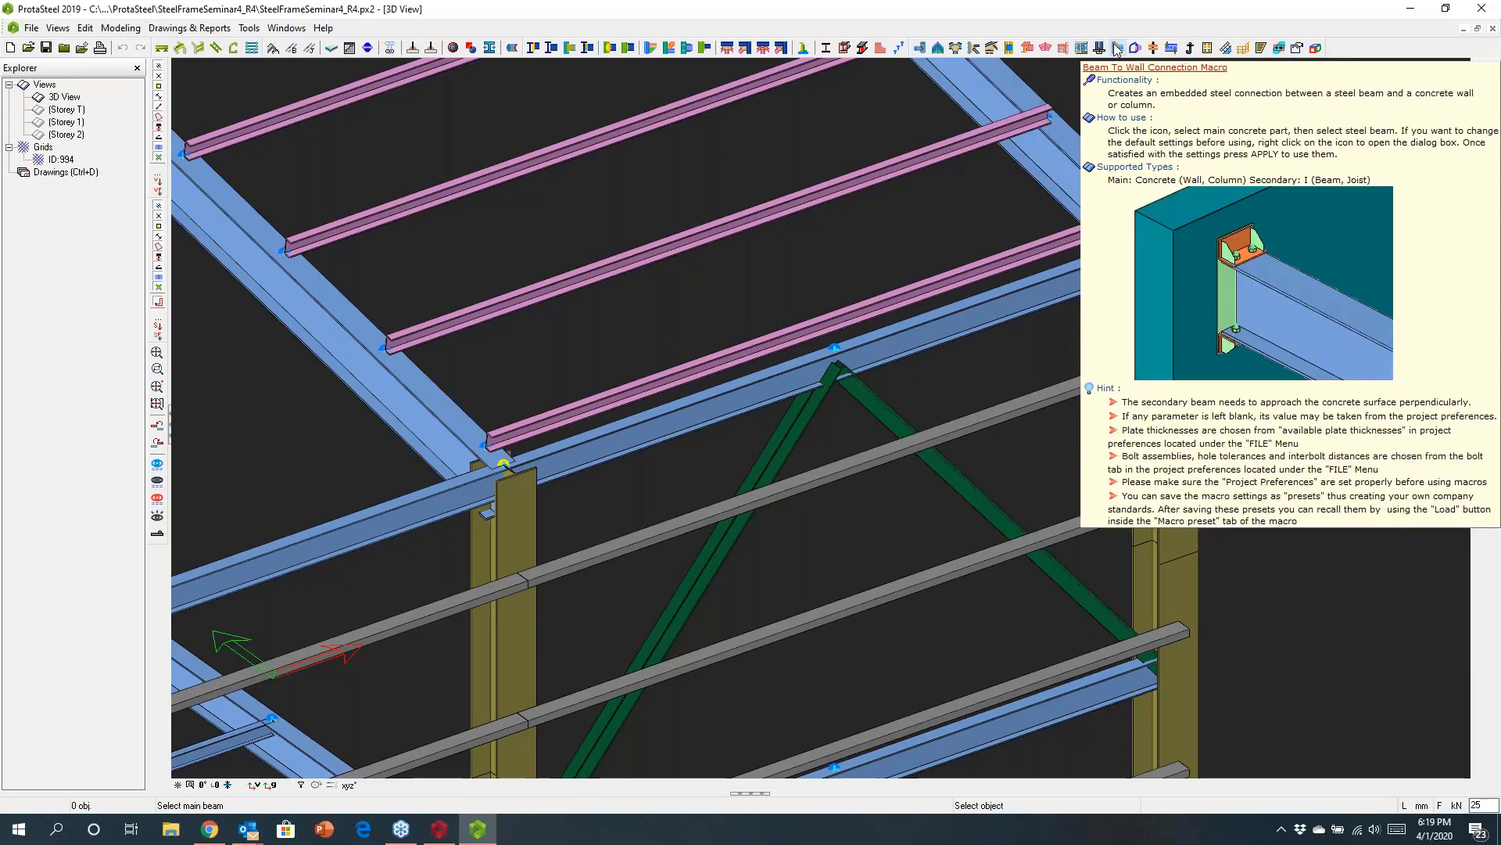
mouse_move(1175, 52)
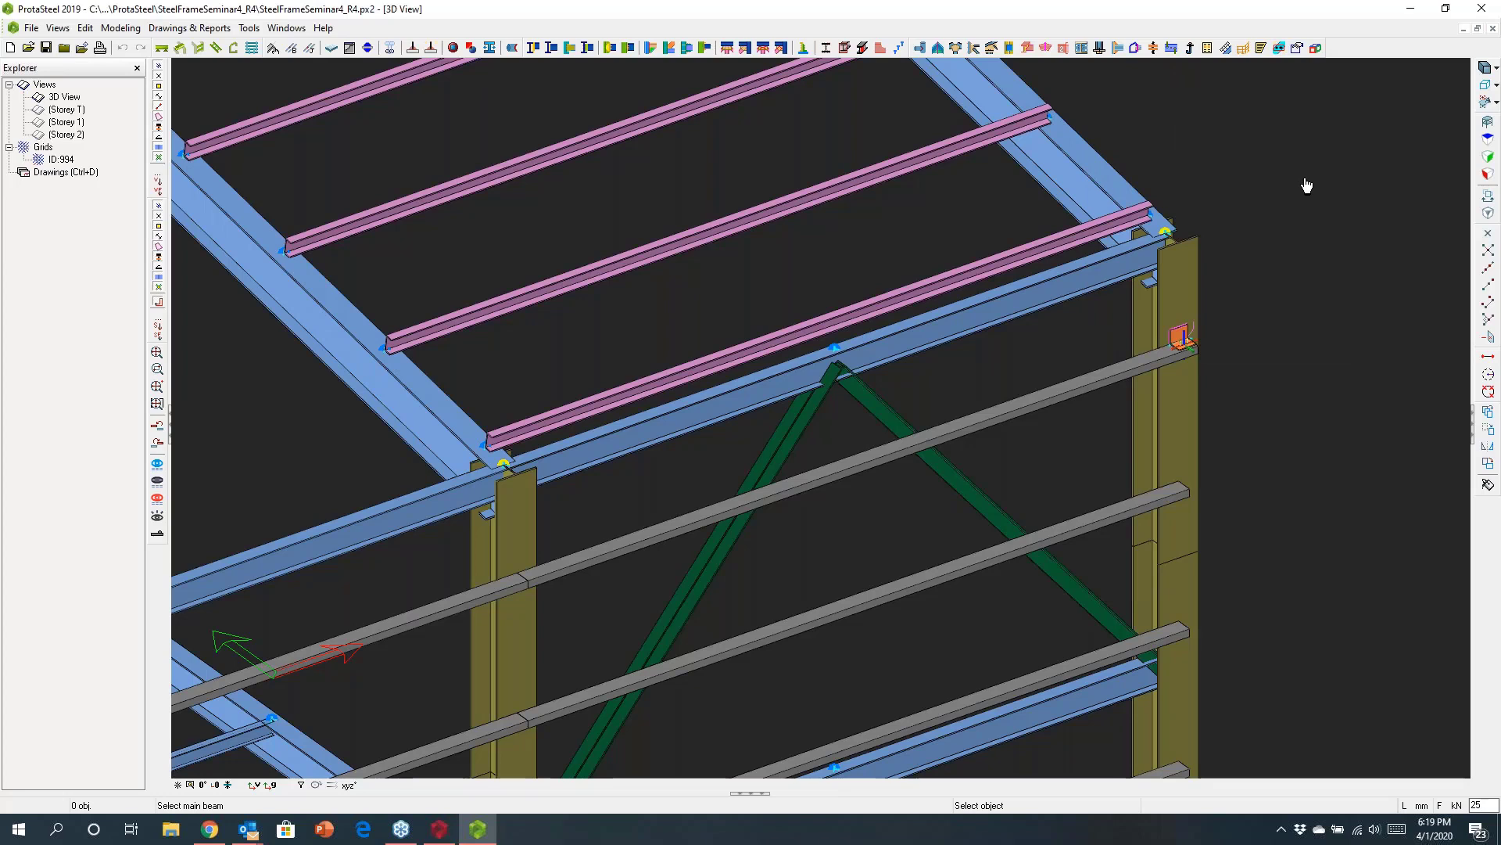
scroll(1168, 272, "down", 2)
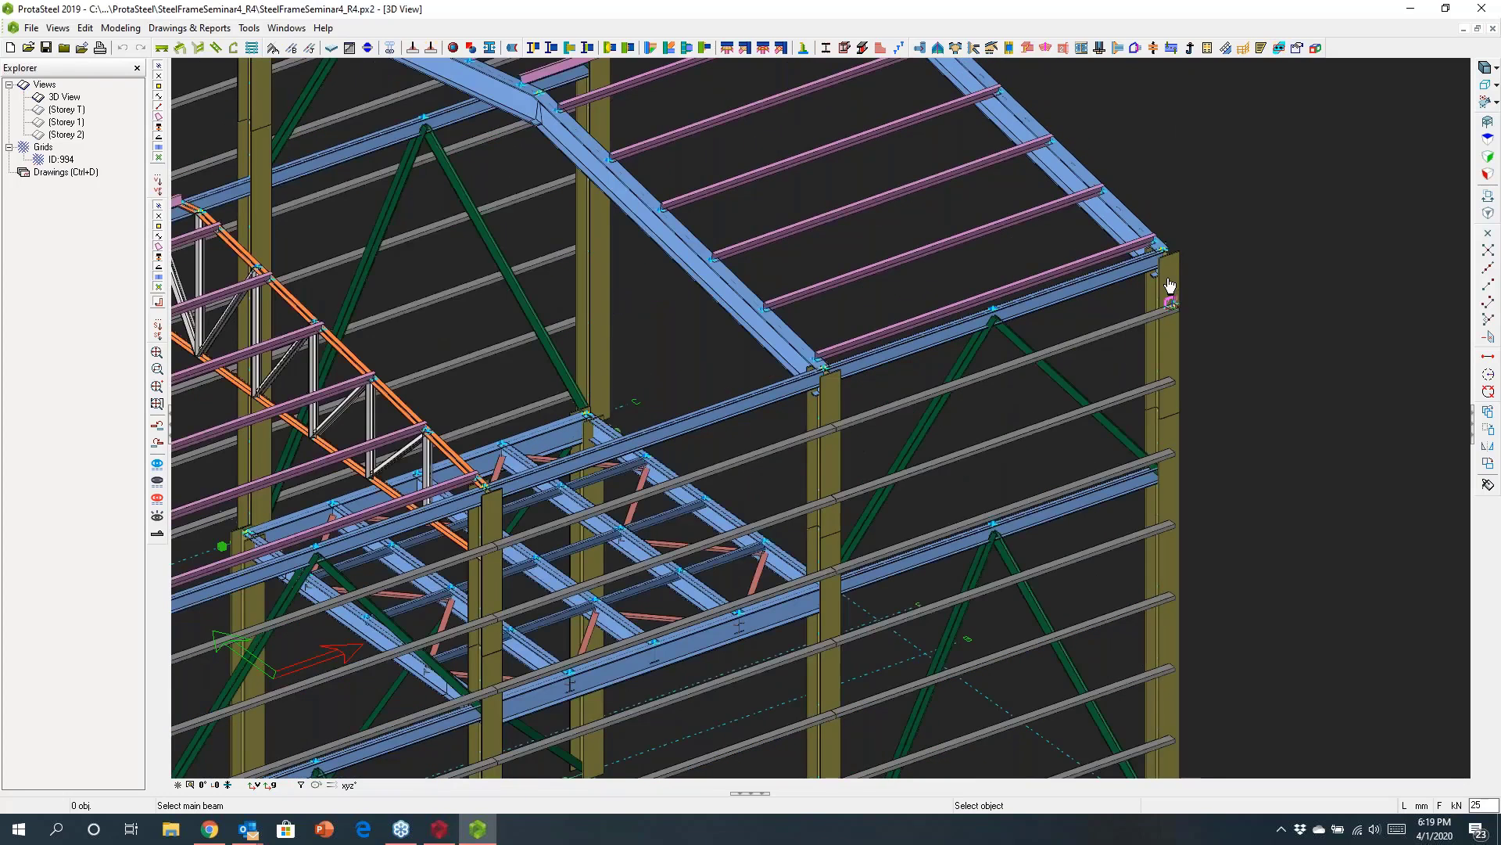
left_click(1170, 284)
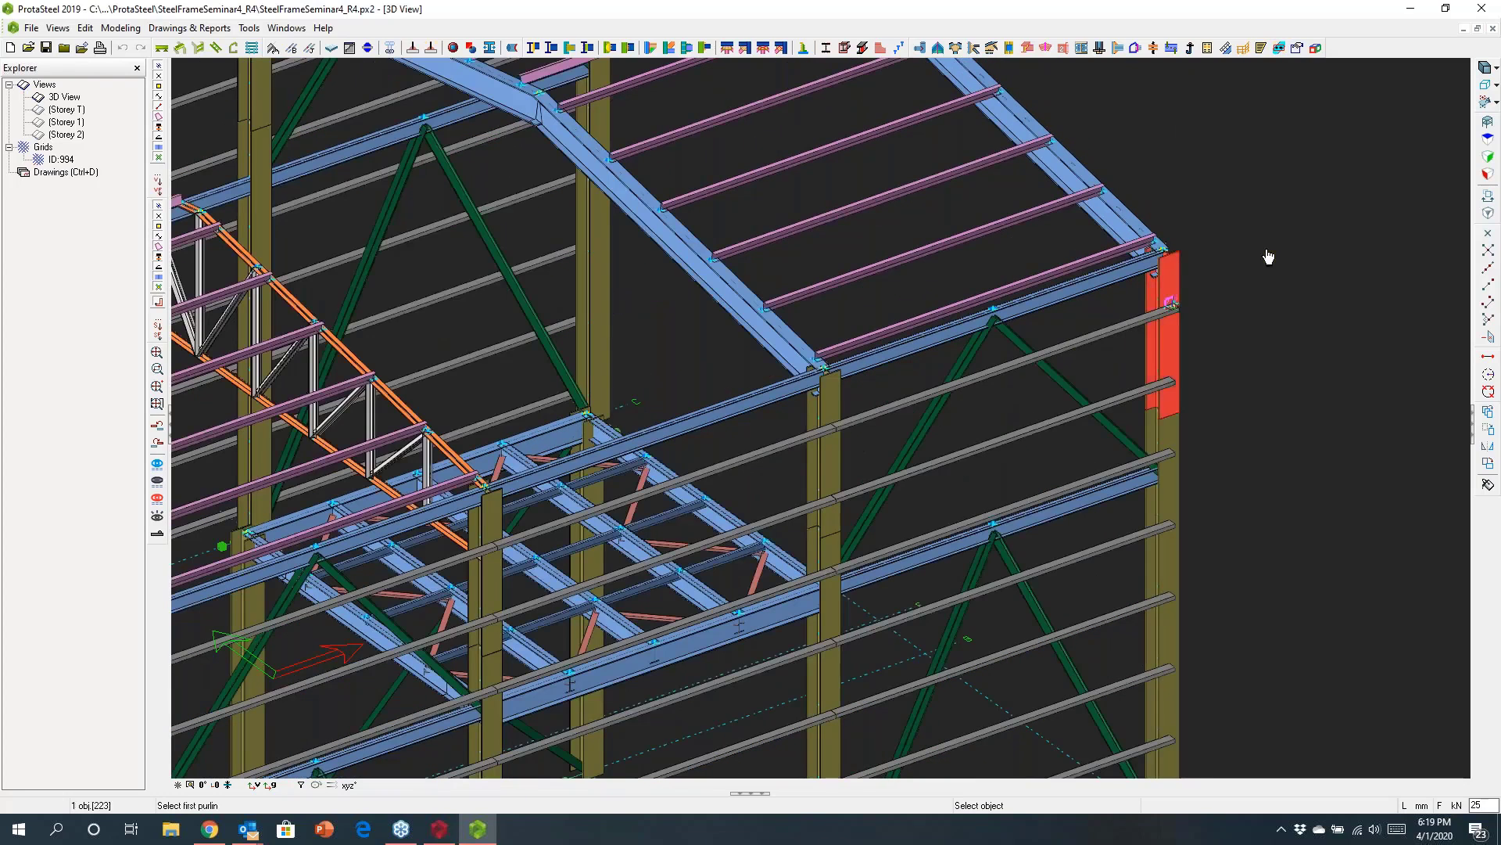
key("Escape")
left_click(1166, 270)
Create an apex haunch connection between the two rafters at the ridge of the portal frame
middle_click_drag(1170, 302, 337, 569)
scroll(678, 383, "up", 3)
left_click(938, 48)
left_click(843, 320)
left_click(926, 301)
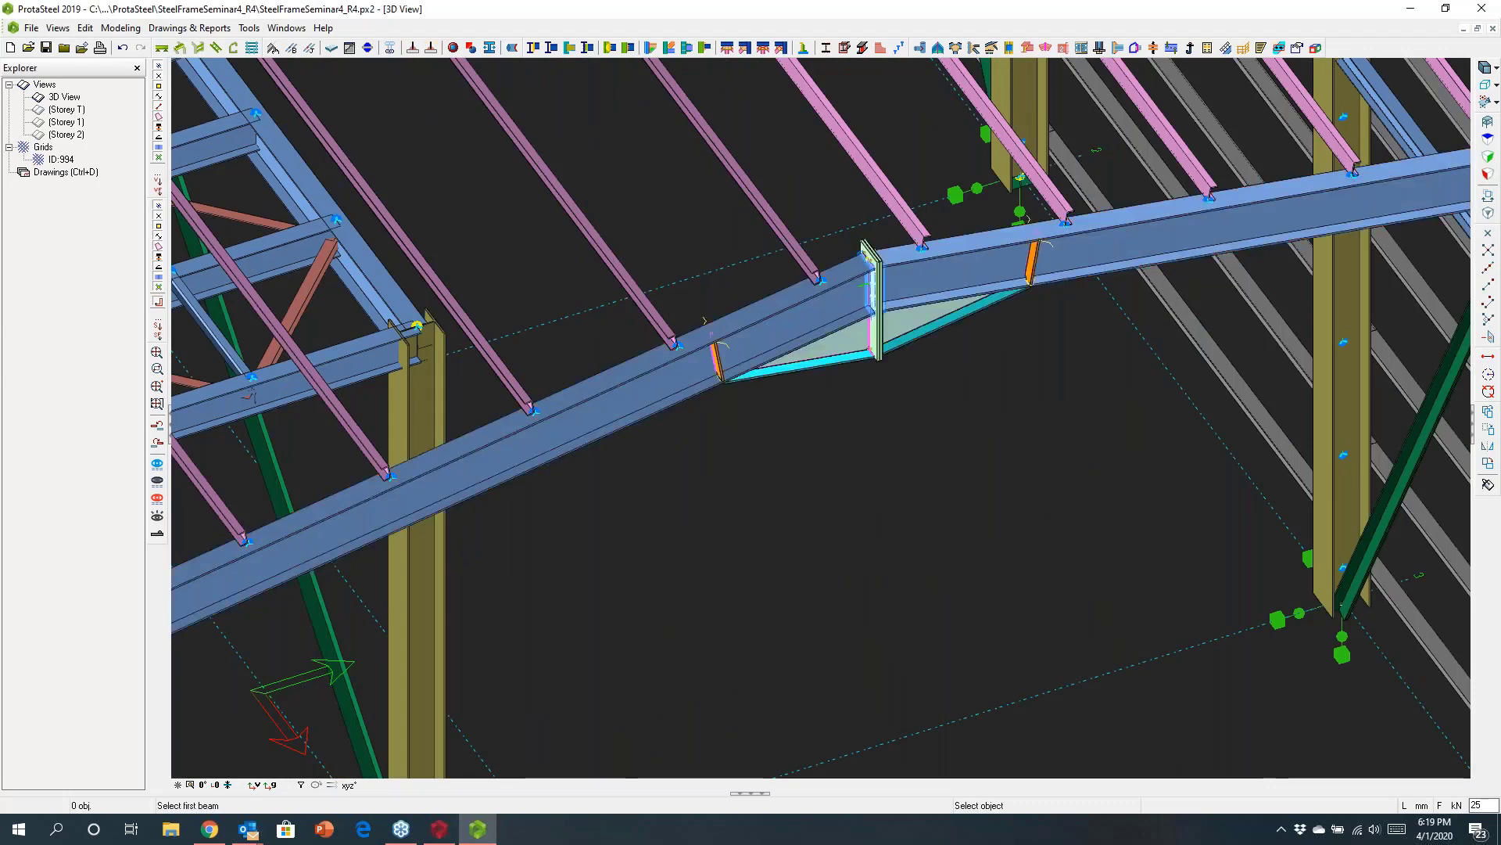
scroll(927, 301, "up", 3)
scroll(913, 303, "down", 4)
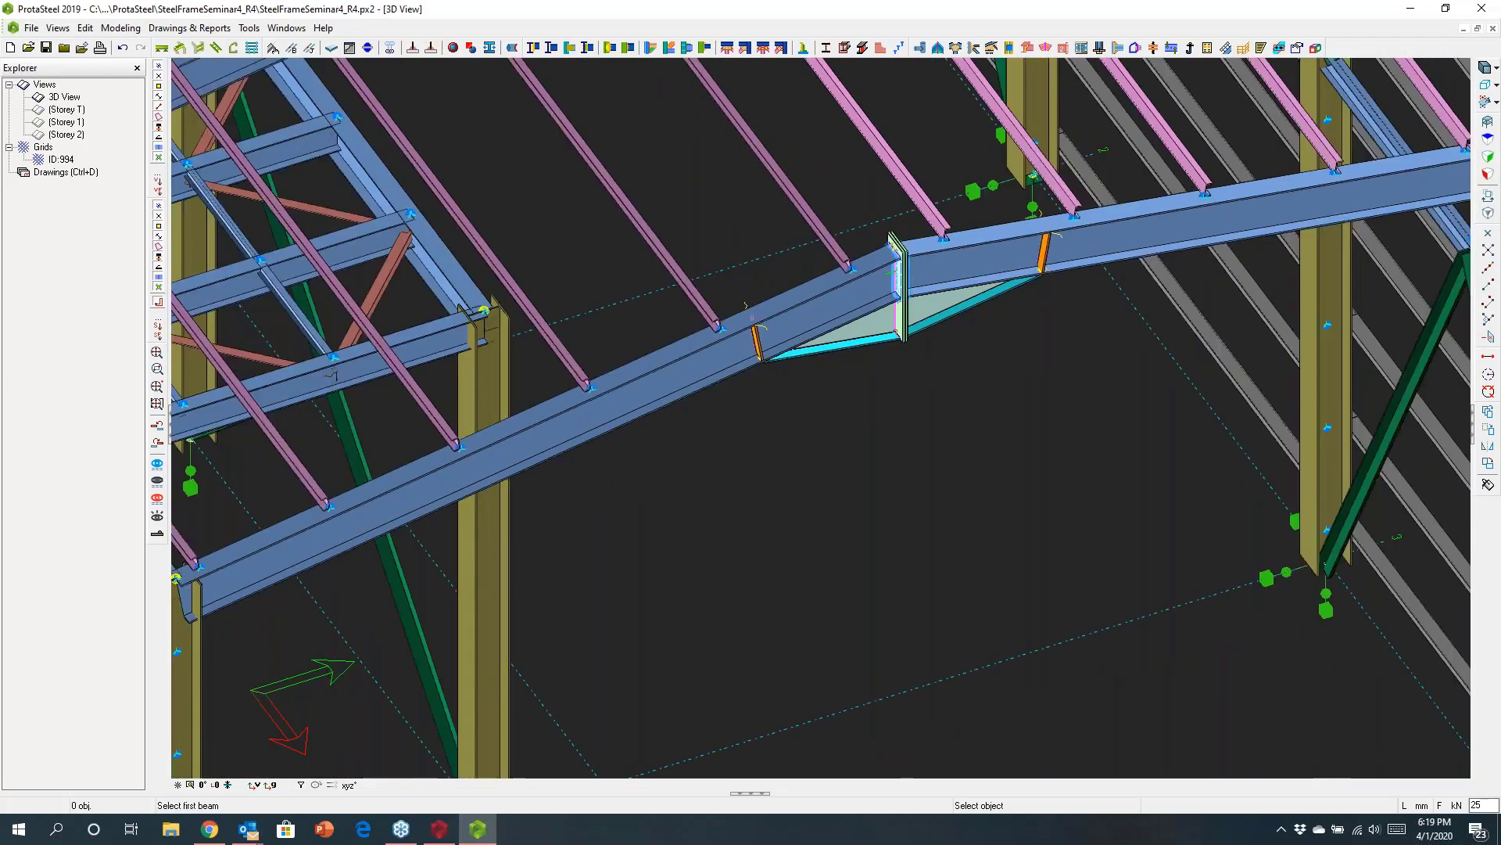
Apply the drawing's visibility and selectability settings with Cuts hidden
left_click(160, 179)
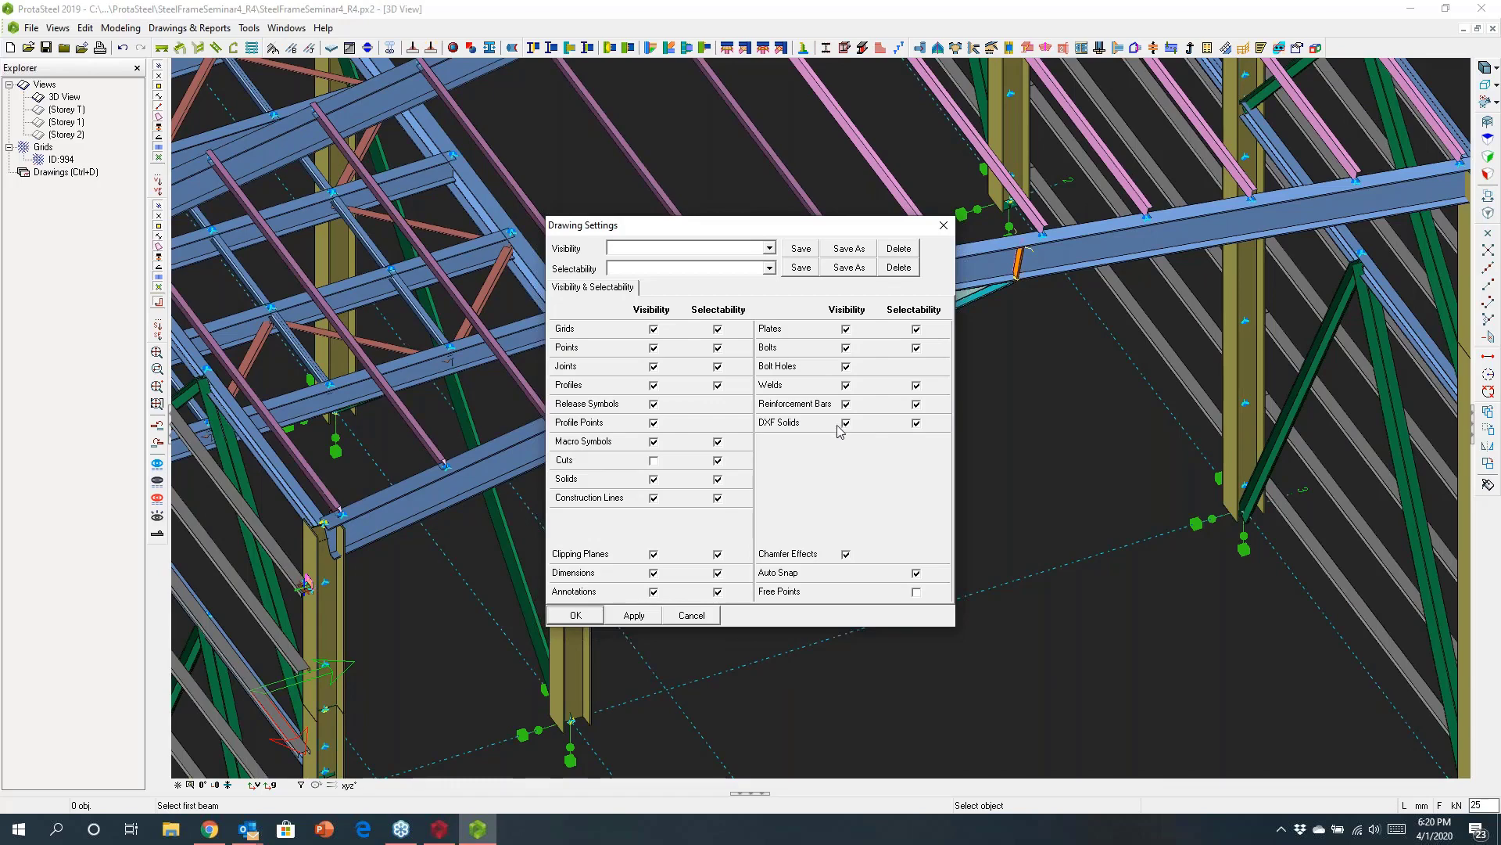
left_click(619, 616)
left_click(583, 616)
Create a haunch connection between the corner column's flange and the rafter at the eaves
scroll(522, 428, "up", 5)
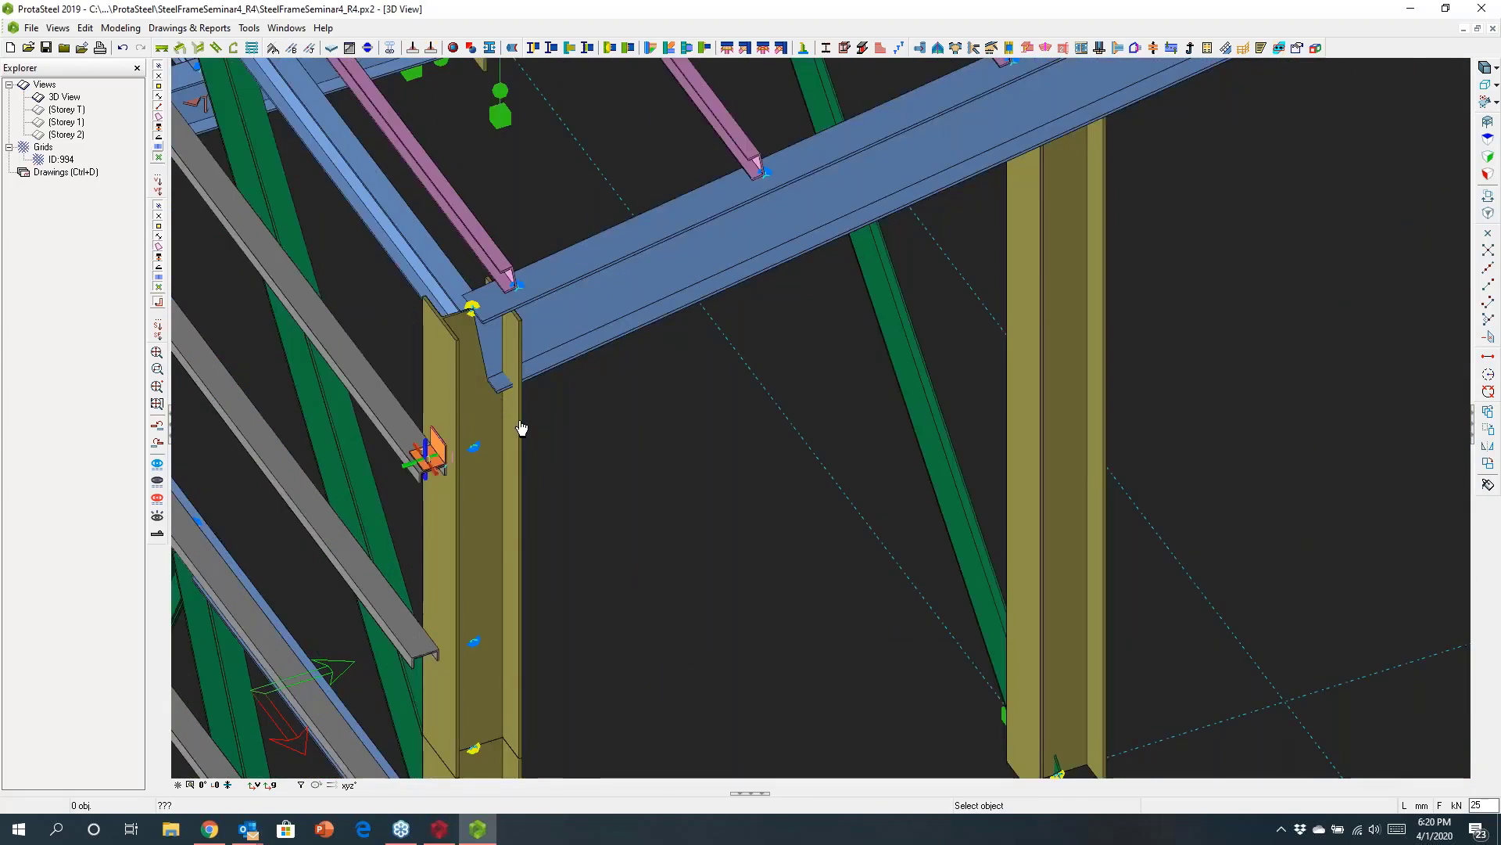
scroll(522, 427, "up", 3)
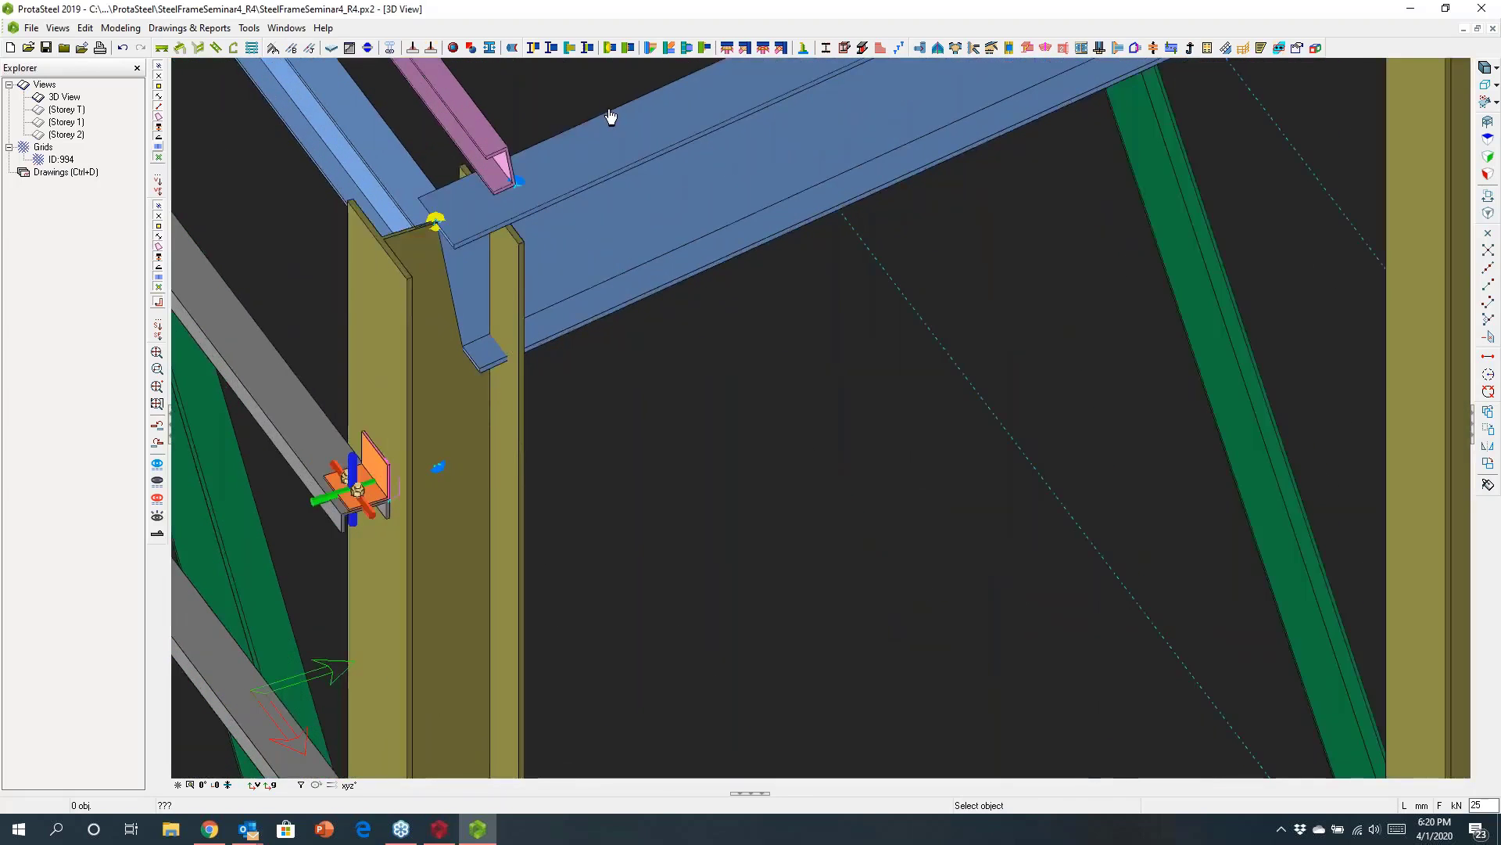
left_click(652, 48)
left_click(498, 525)
left_click(563, 298)
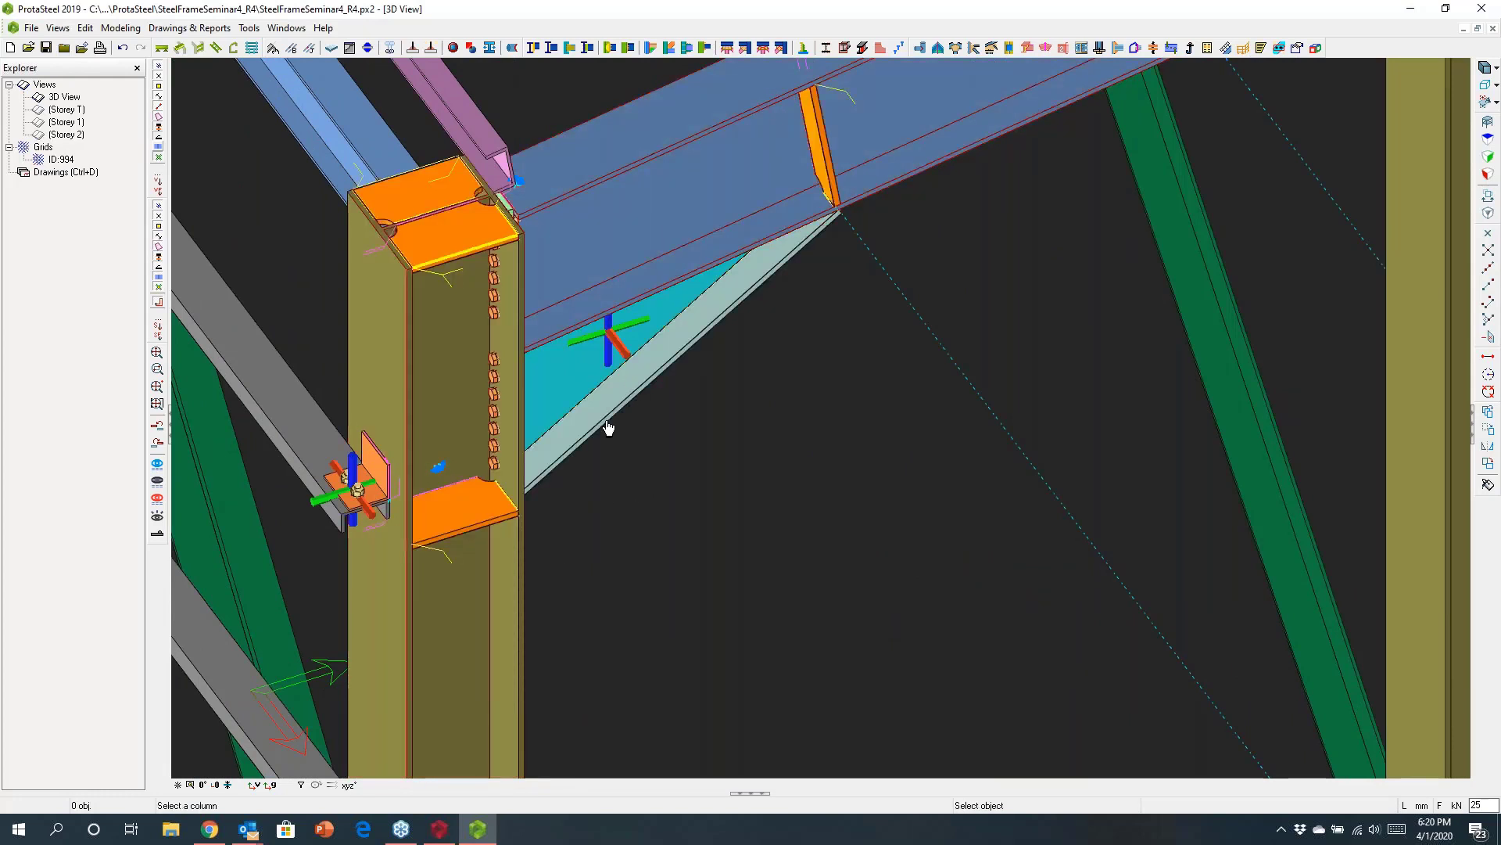
Open the eaves haunch connection's properties and enable column stiffener B
left_click(620, 354)
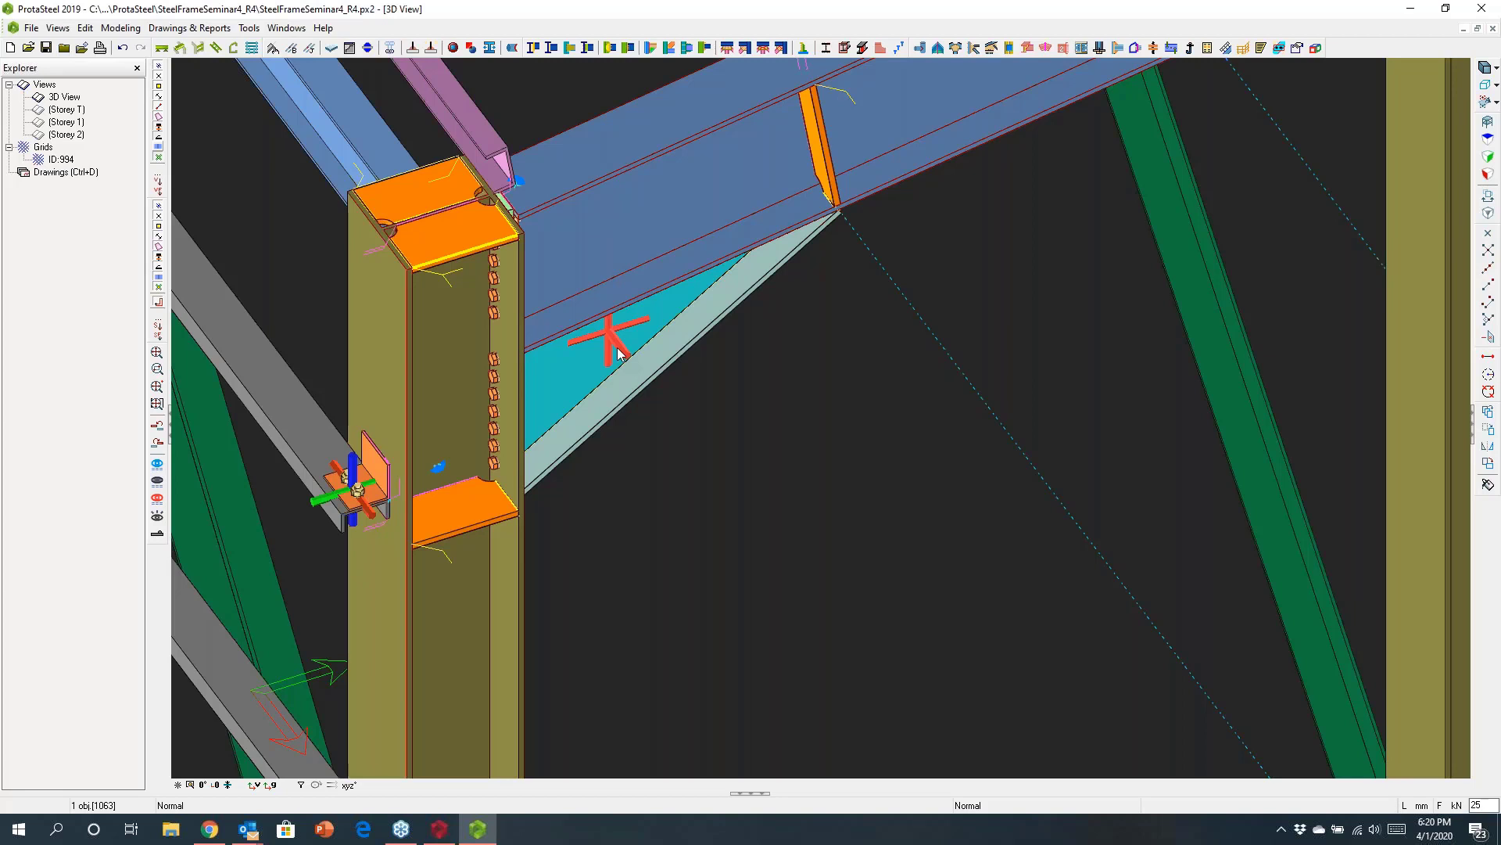
double_click(620, 353)
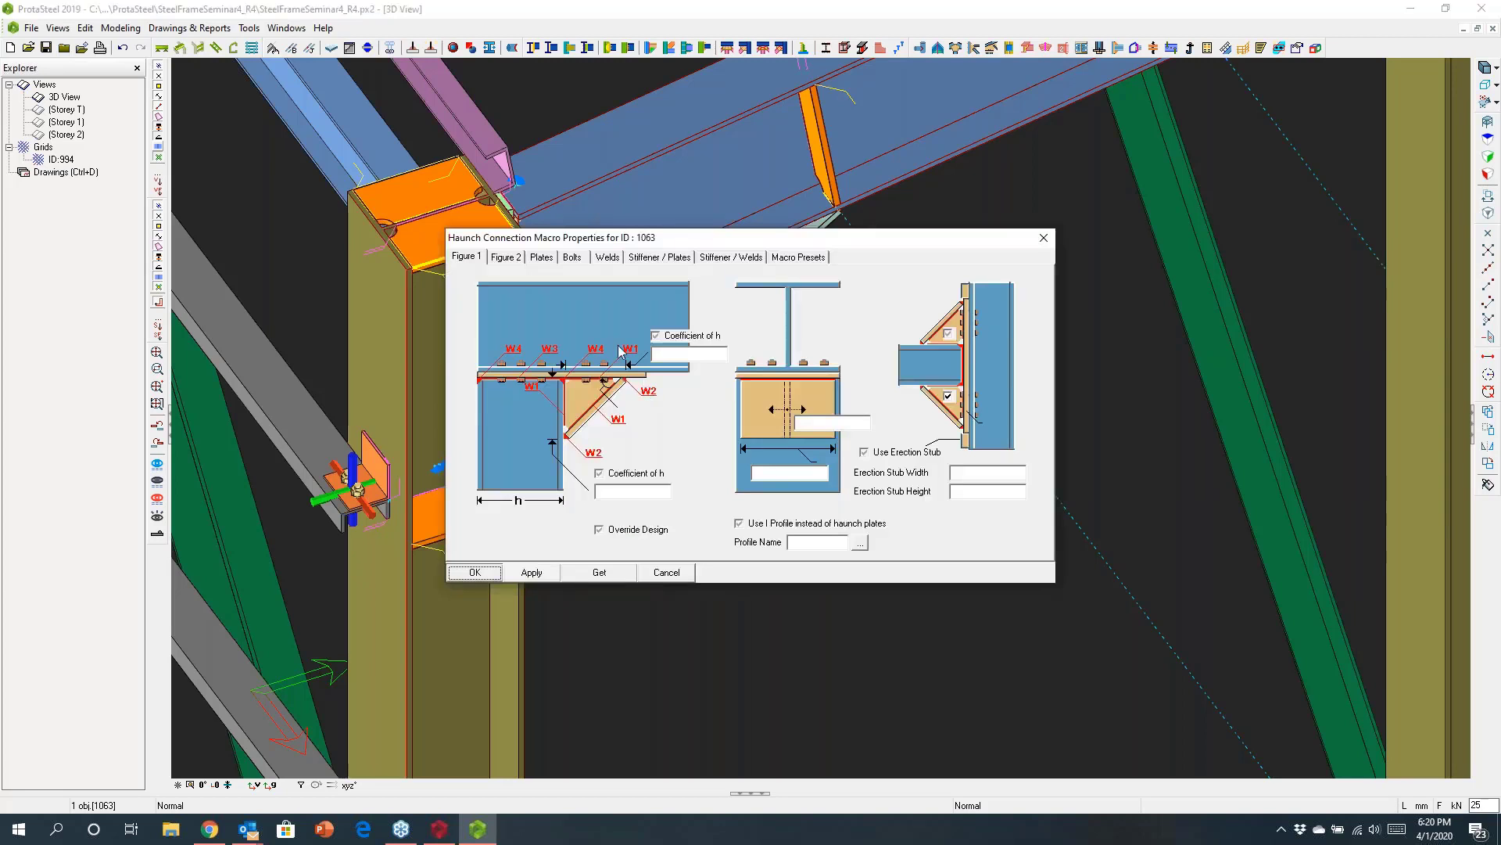
left_click(507, 258)
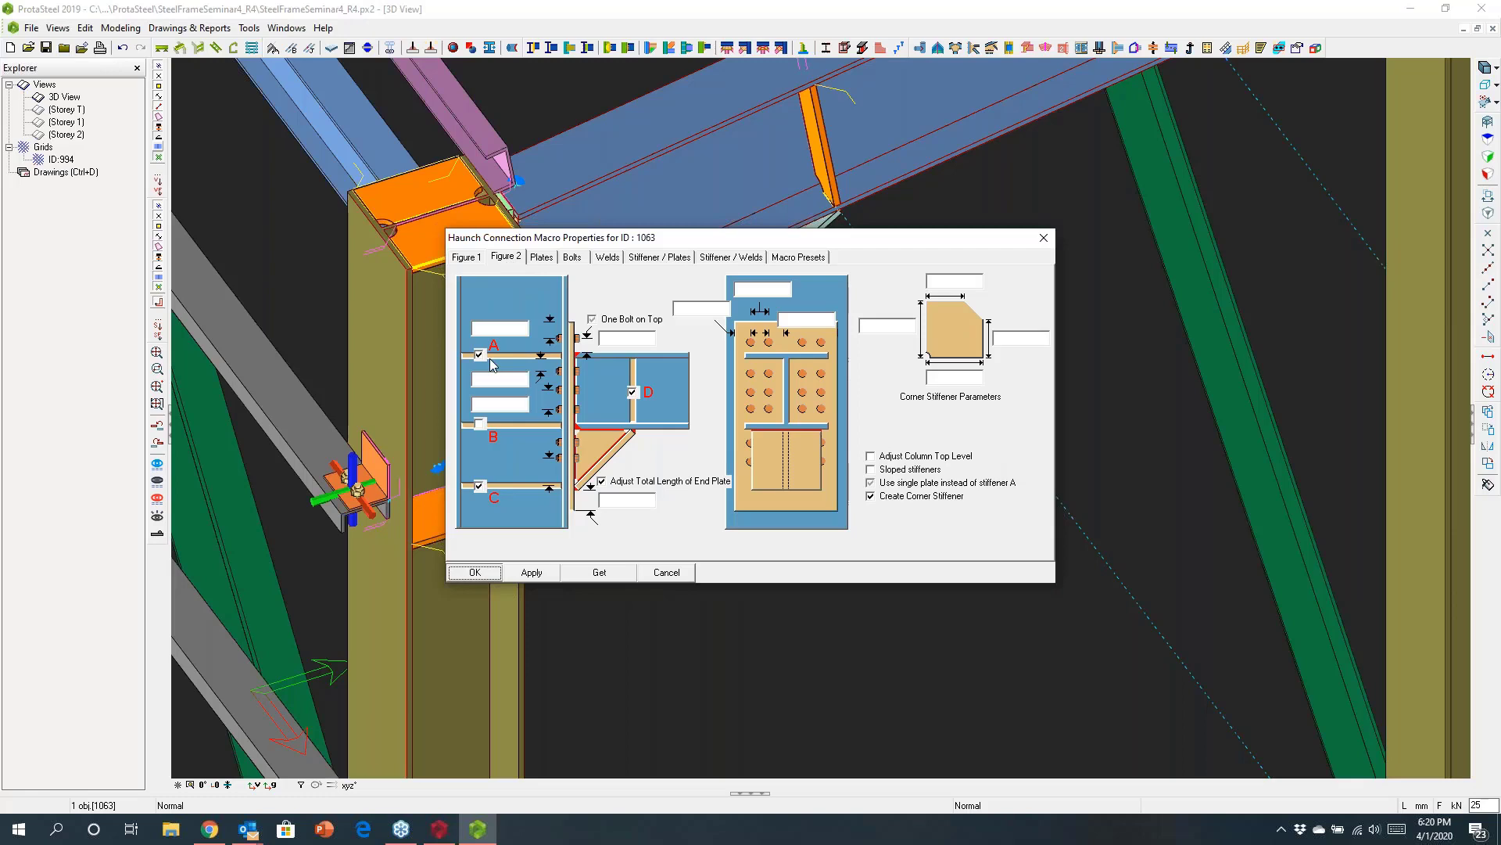
left_click(480, 424)
left_click(571, 259)
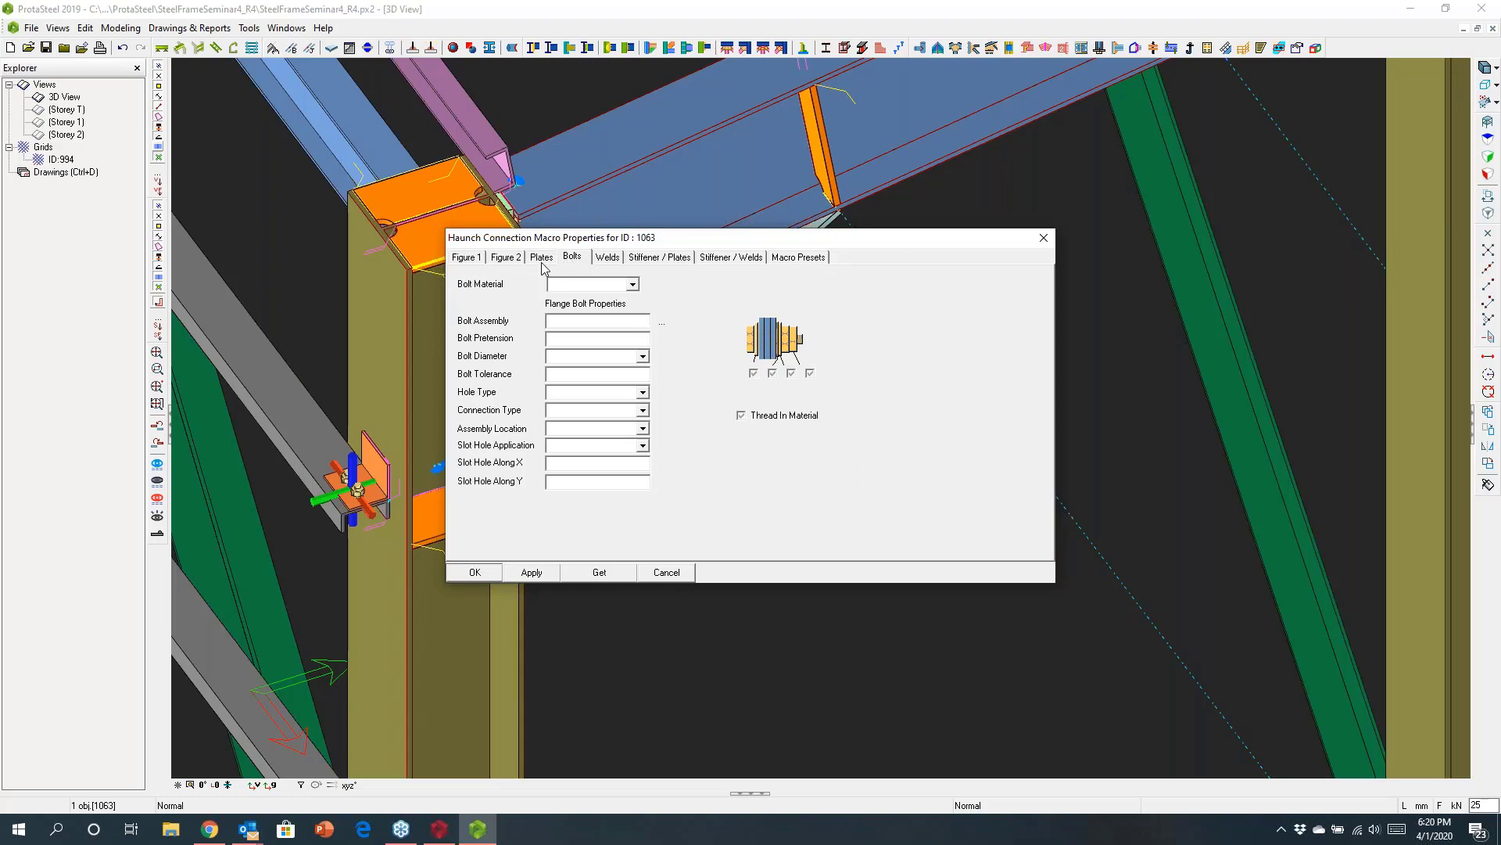
left_click(506, 256)
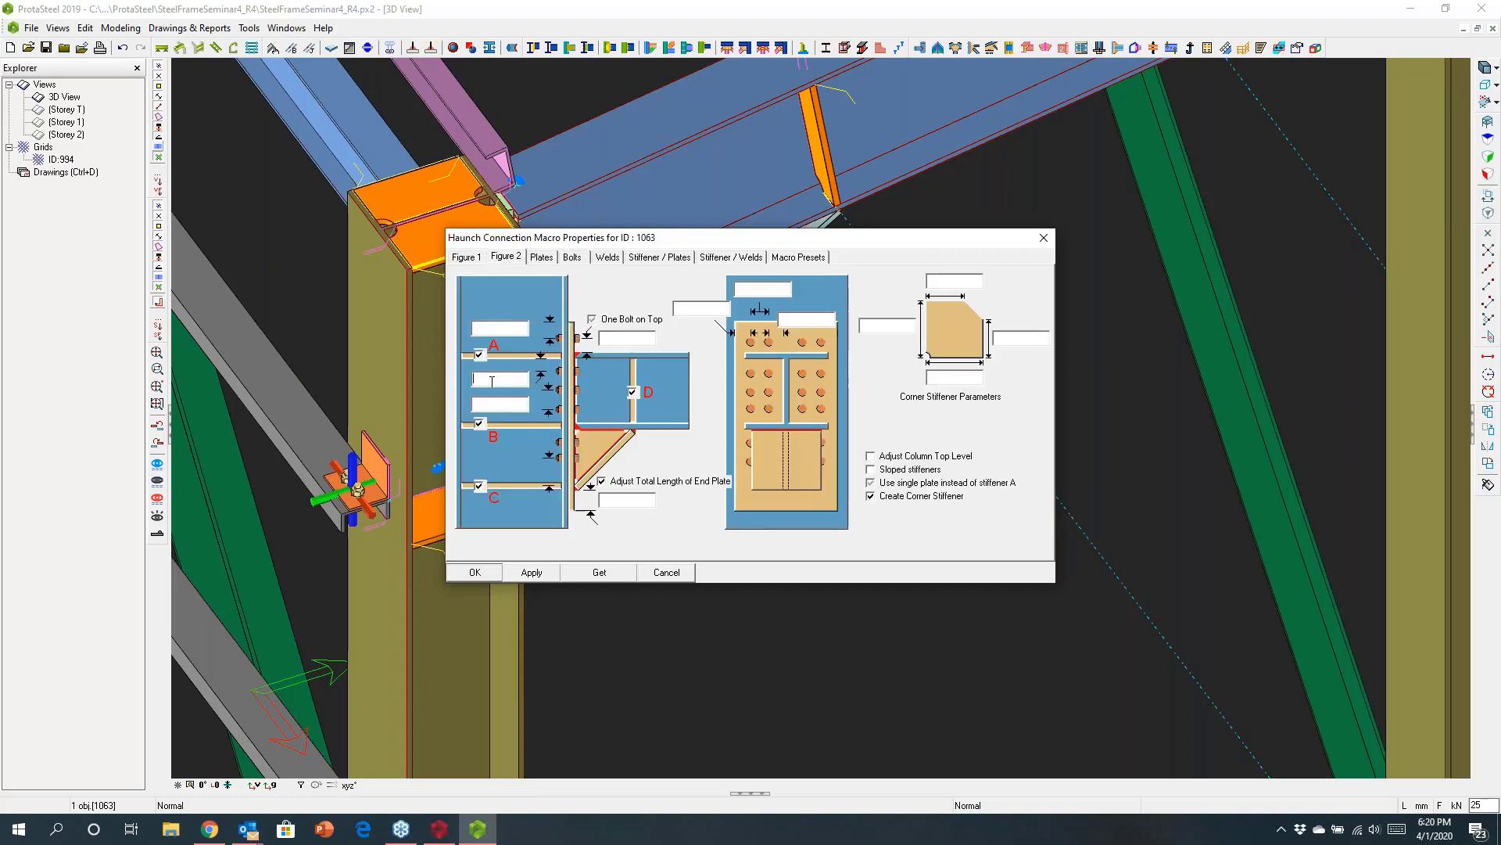
Set the haunch's bolt distances to 100 and 8*70, apply them and close the properties
left_click(492, 381)
type("100")
left_click(488, 403)
type("8*1")
key("BackSpace")
type("70")
left_click_drag(701, 238, 945, 248)
left_click(778, 584)
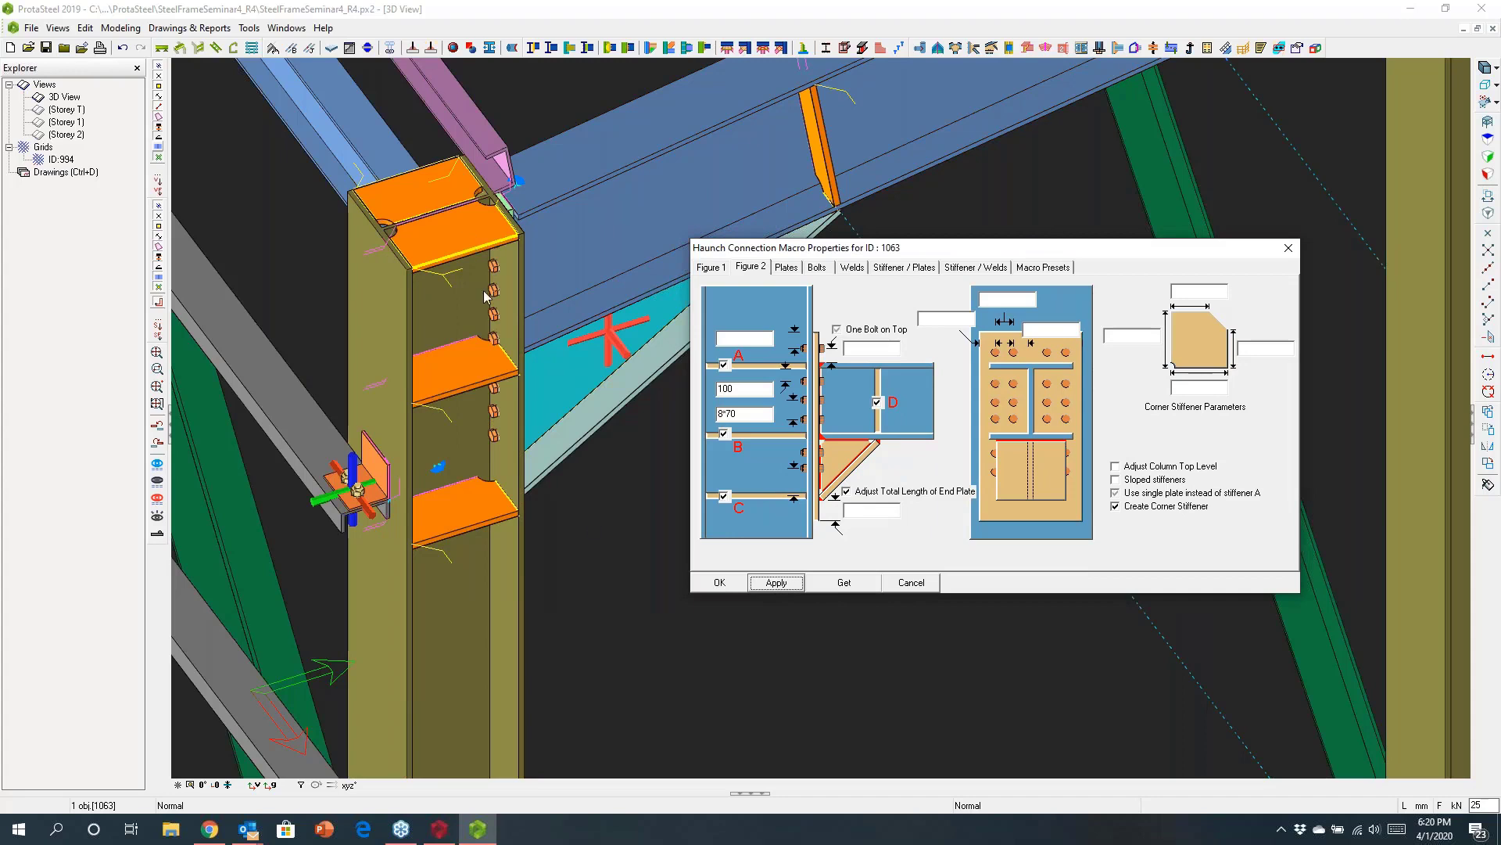
left_click(1285, 250)
Create a stiffened end plate connection between the corner column and the eaves beam, picking the column's top stiffener plate
left_click(604, 370)
middle_click_drag(604, 369, 824, 265)
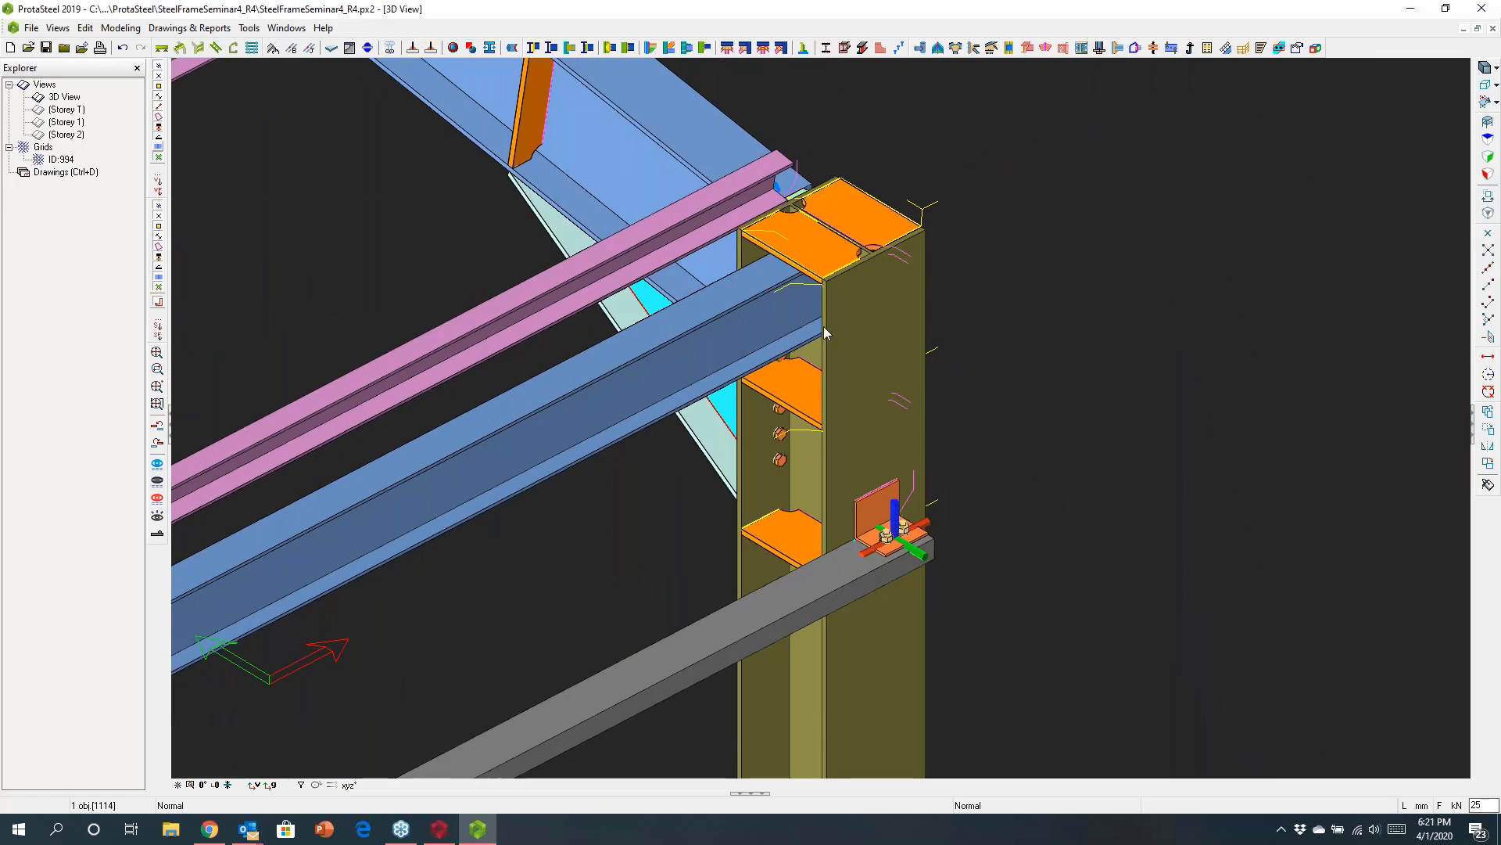
scroll(824, 326, "up", 3)
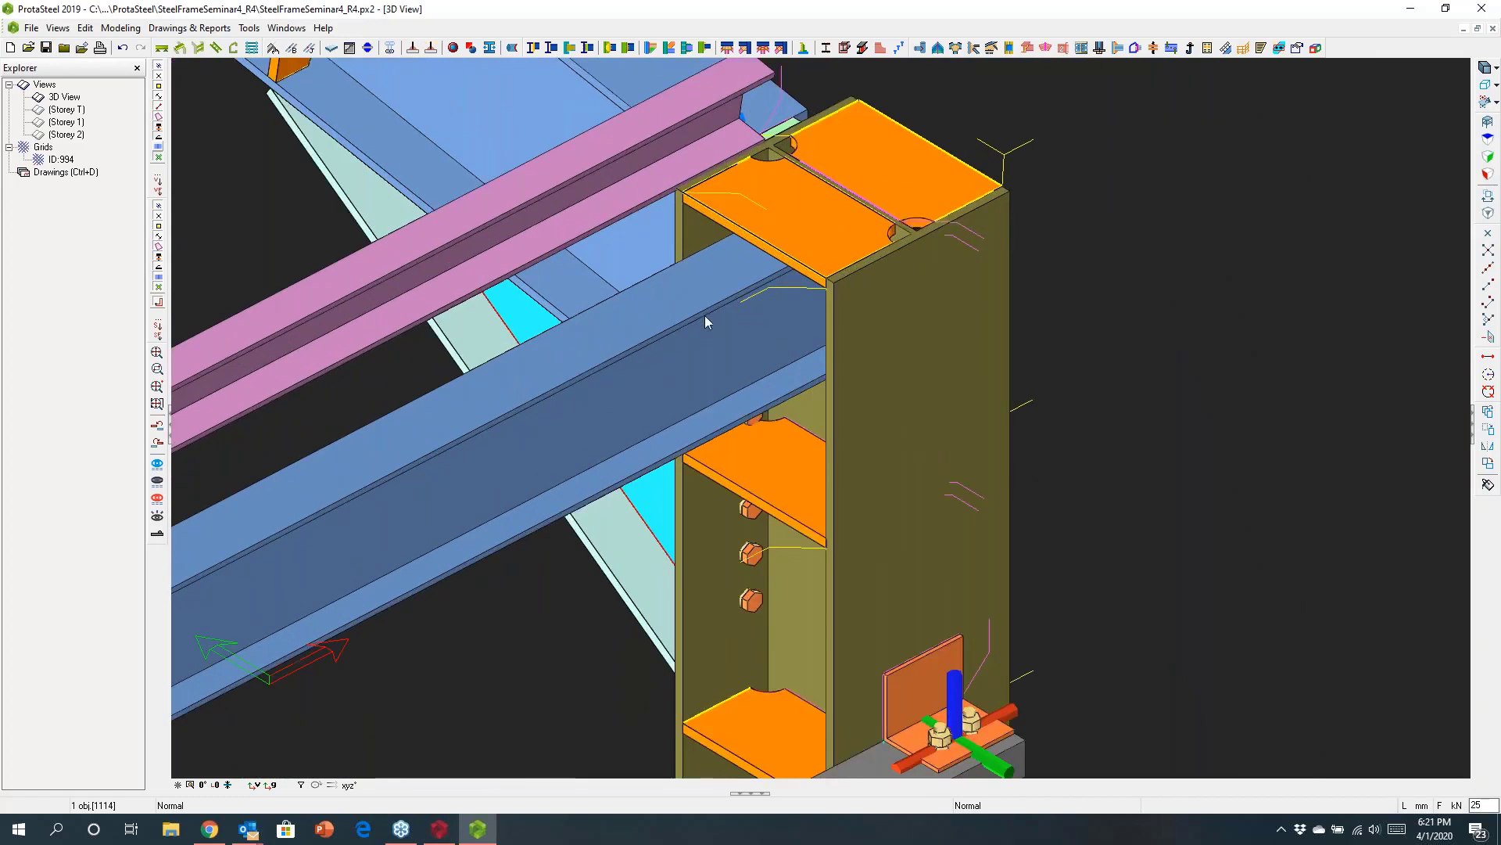
left_click(538, 50)
left_click(882, 412)
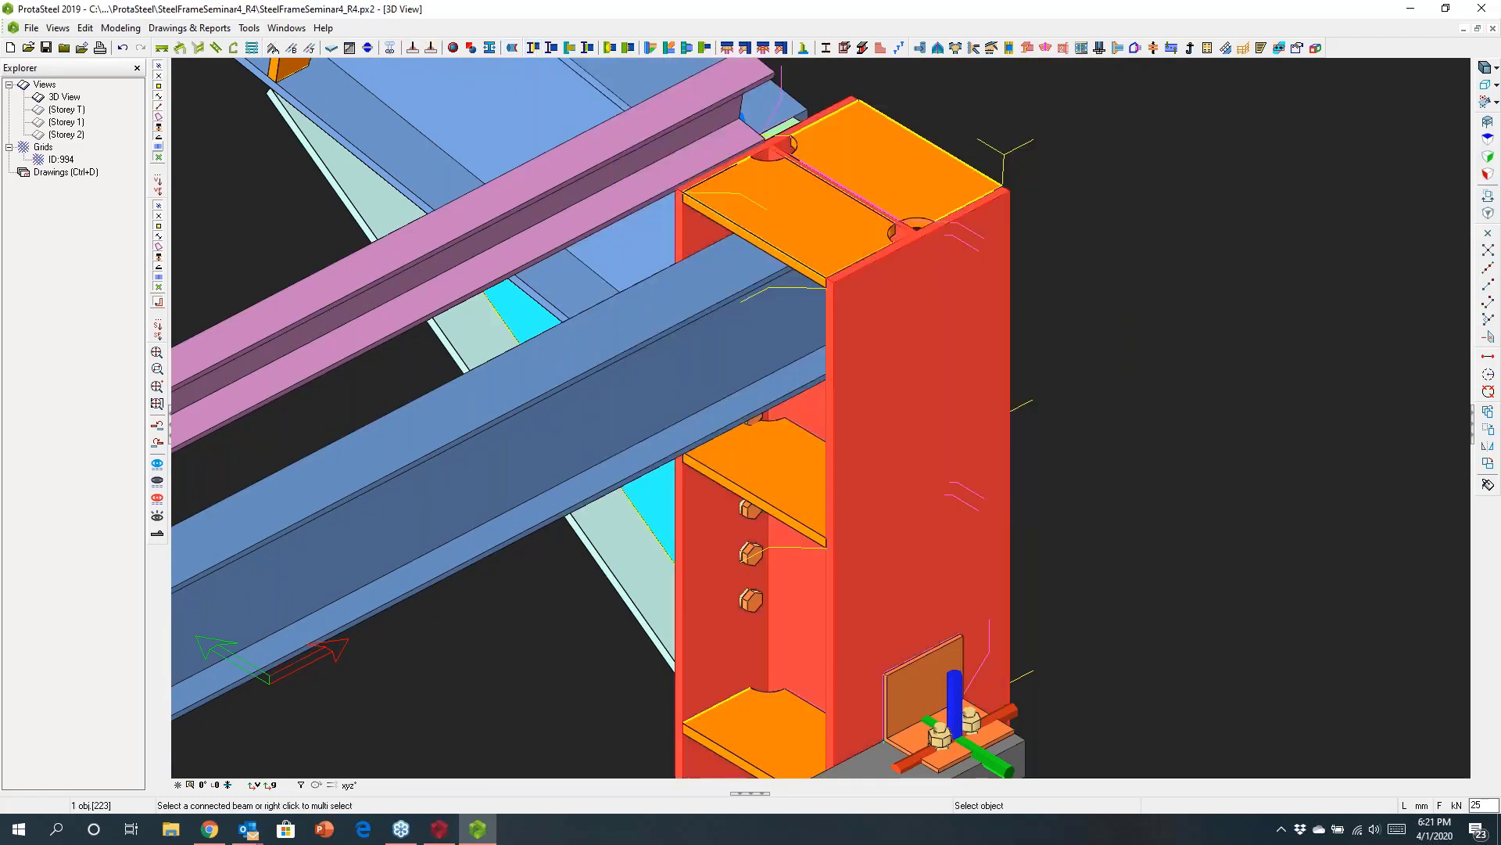
left_click(673, 312)
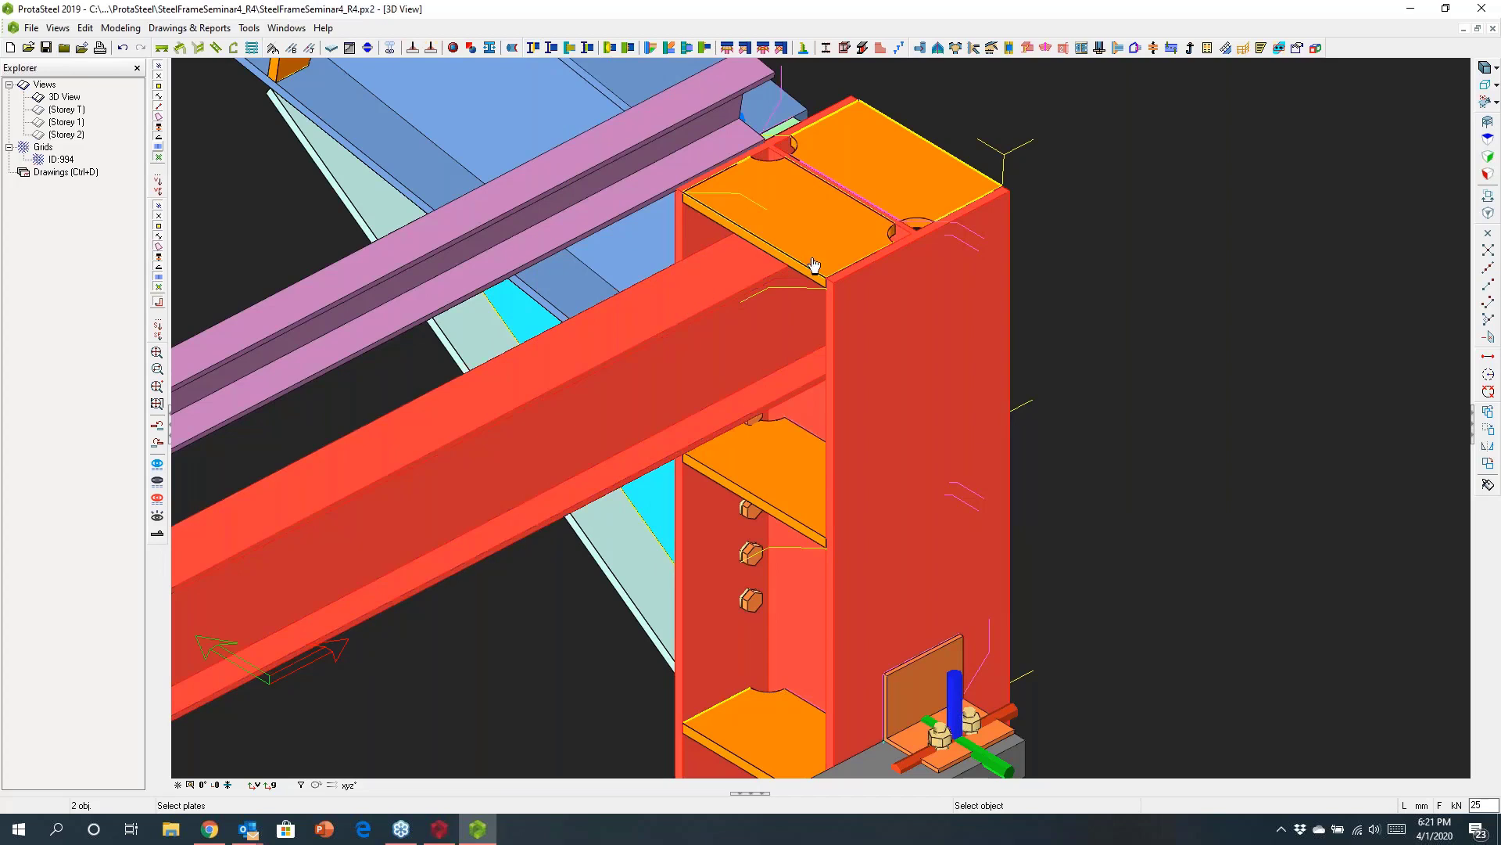
left_click(814, 258)
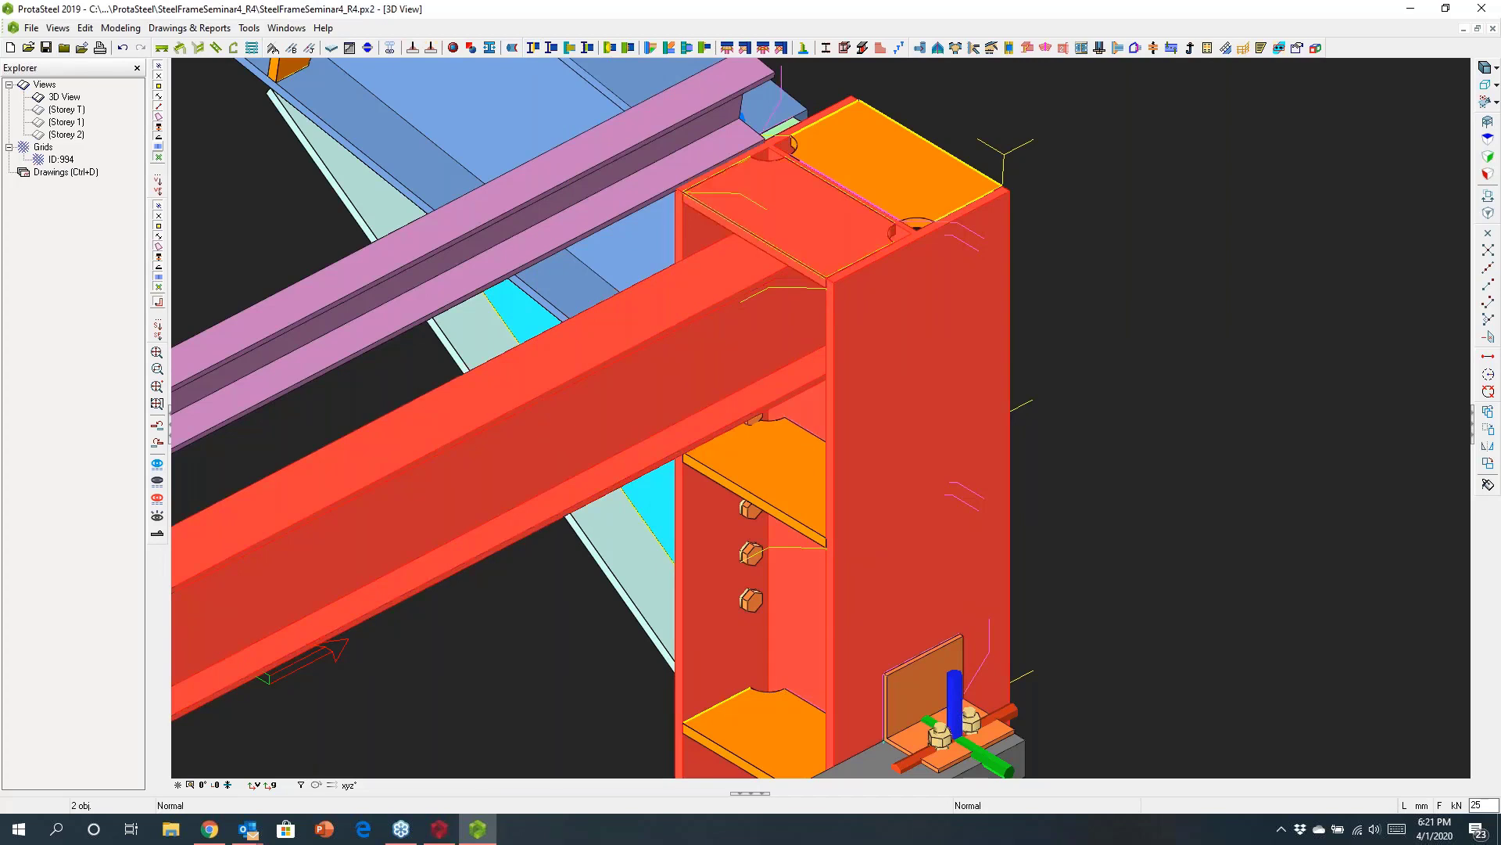
middle_click(1217, 442)
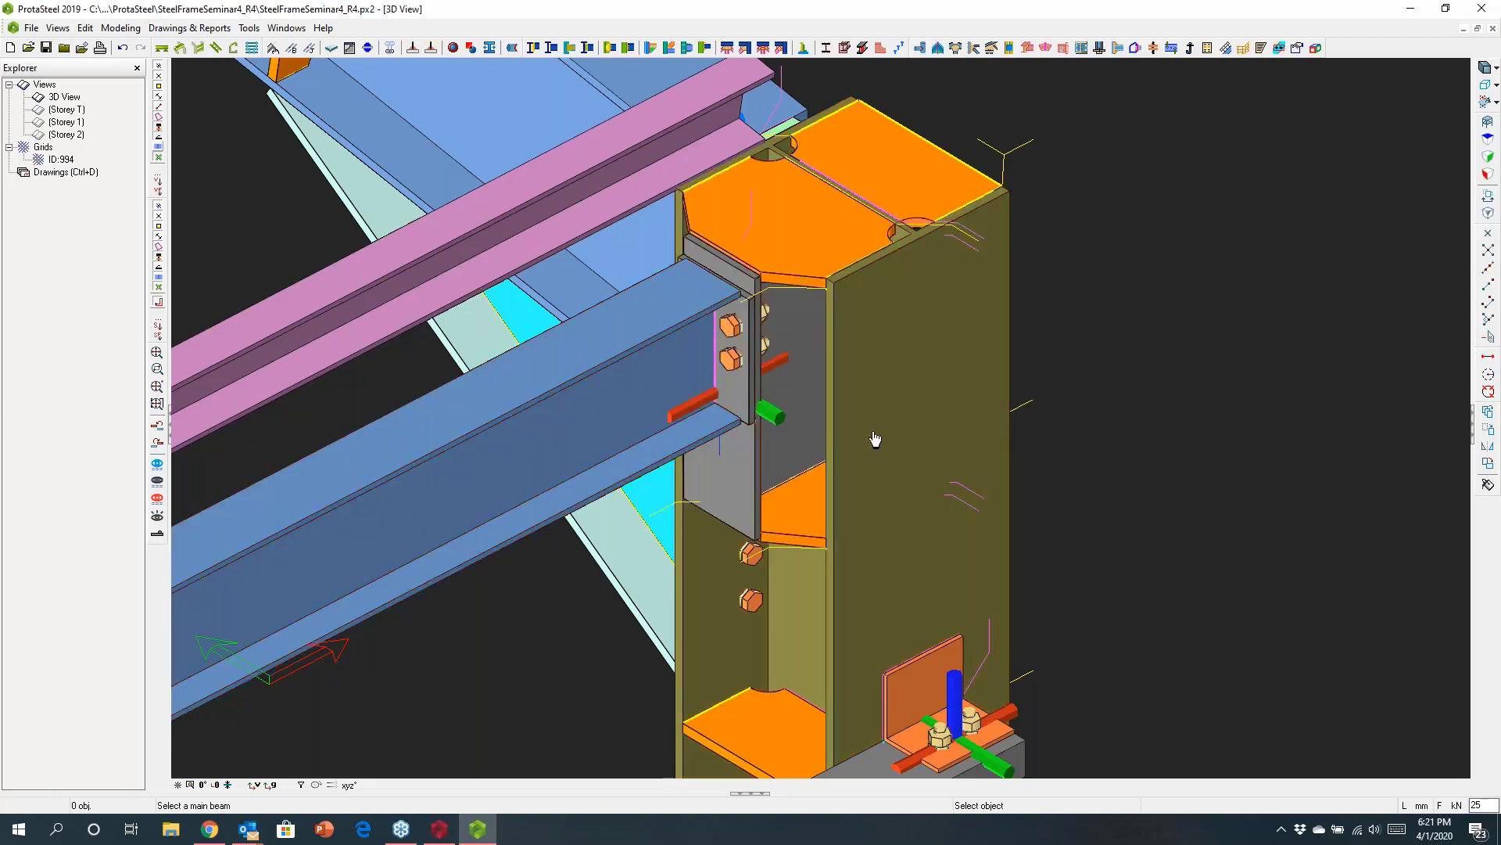
scroll(875, 440, "down", 3)
key("Escape")
Generate the AISC LRFD connection report for the beam's end plate connection and close the output folder window
left_click(933, 406)
middle_click_drag(934, 406, 830, 299, "ctrl")
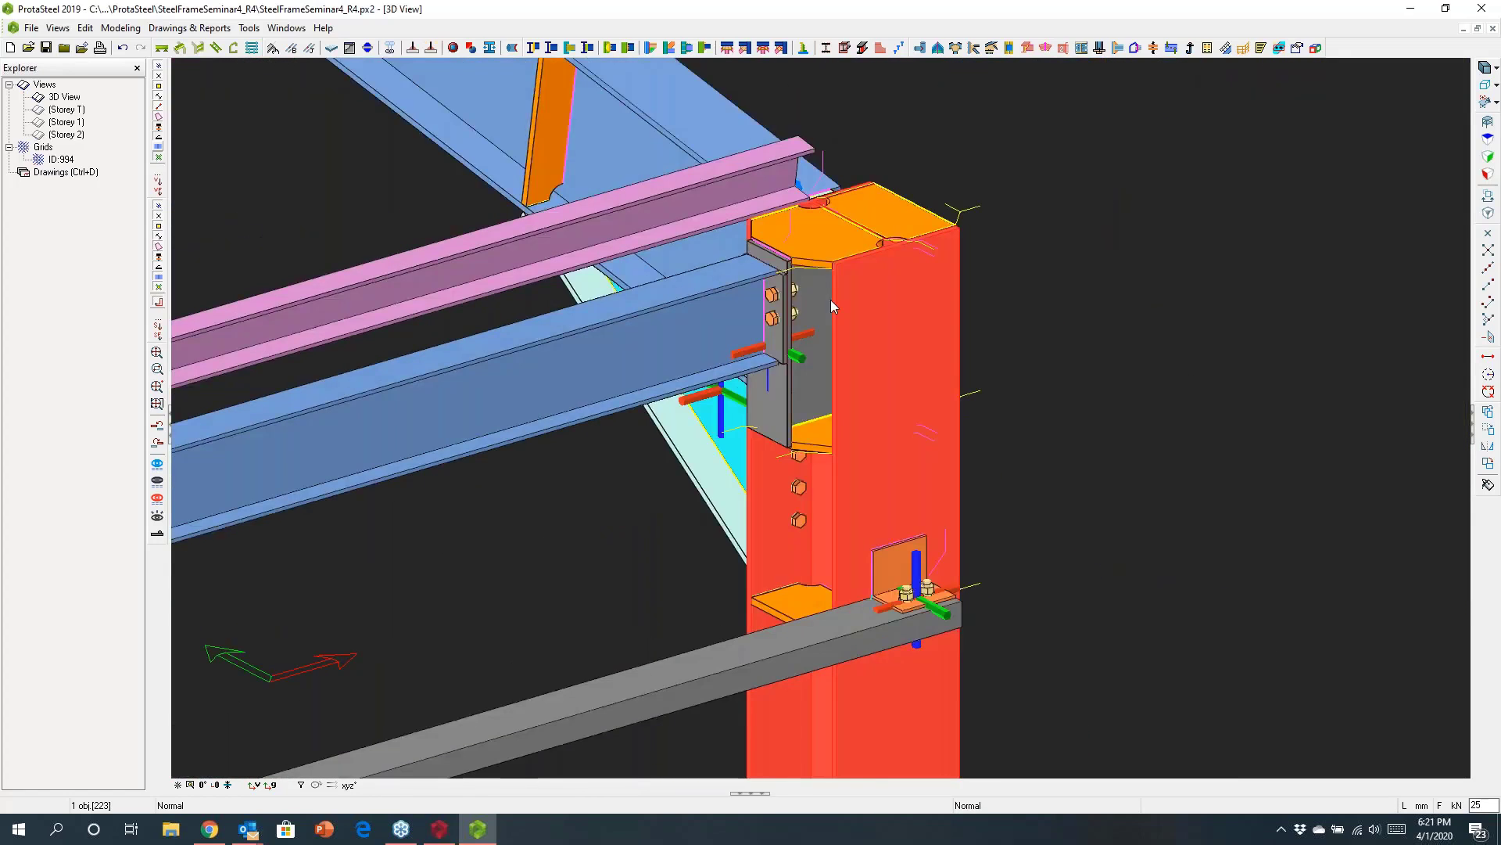
scroll(831, 298, "up", 2)
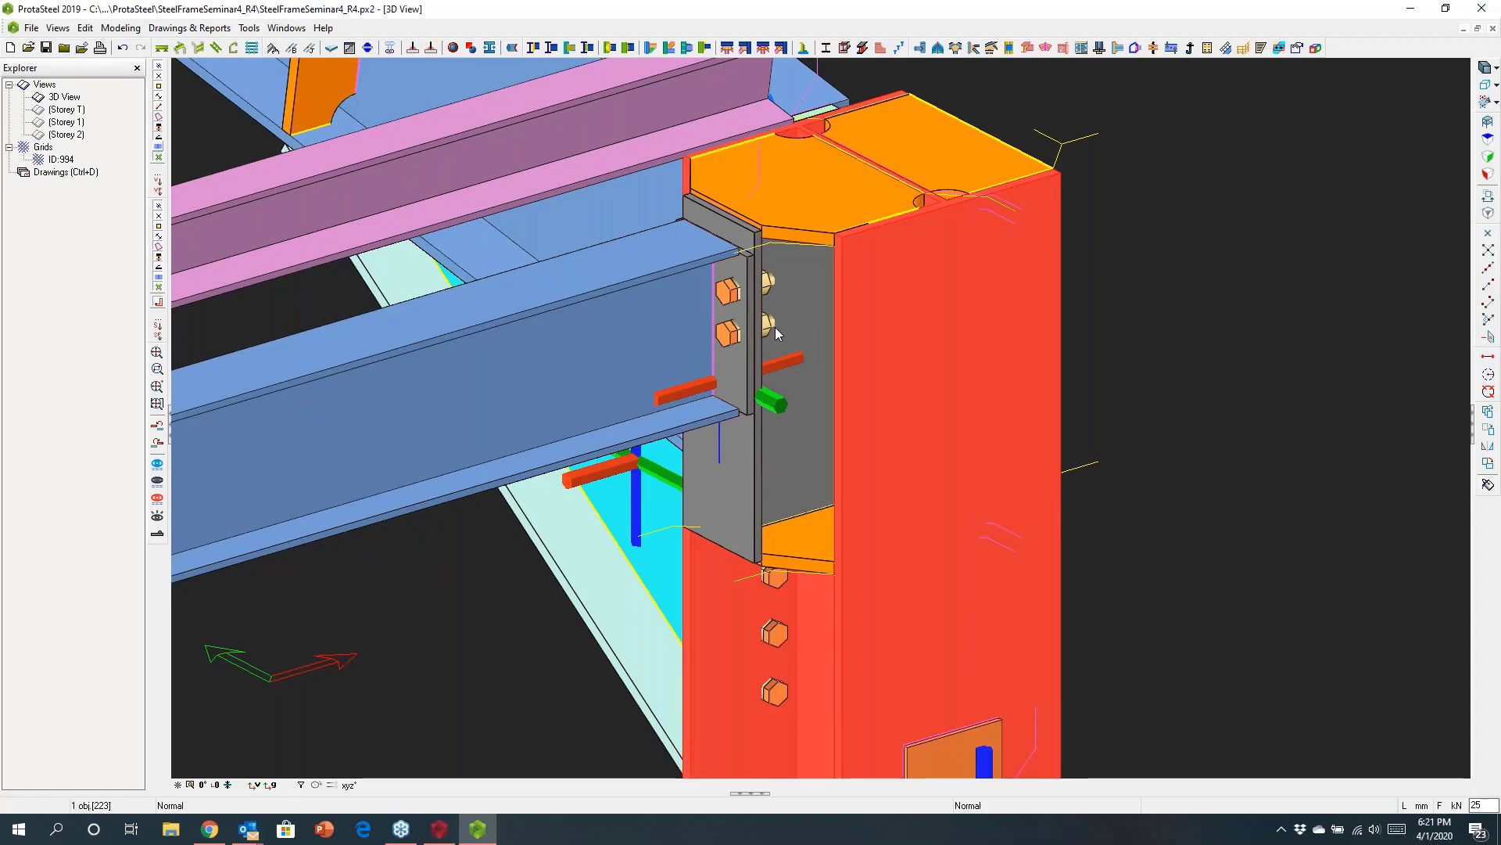
scroll(820, 383, "down", 3)
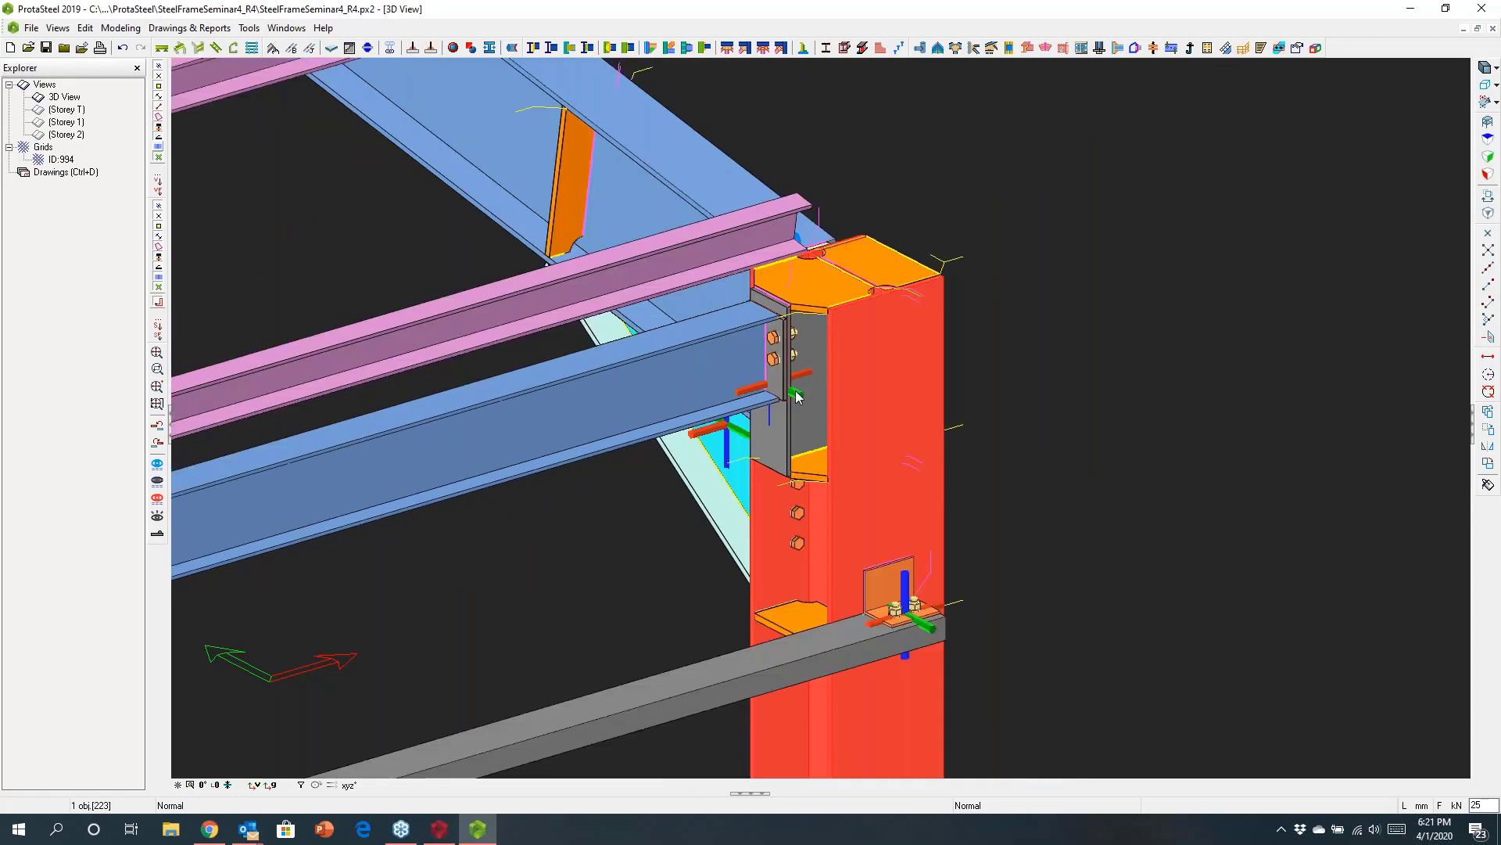
left_click(798, 395)
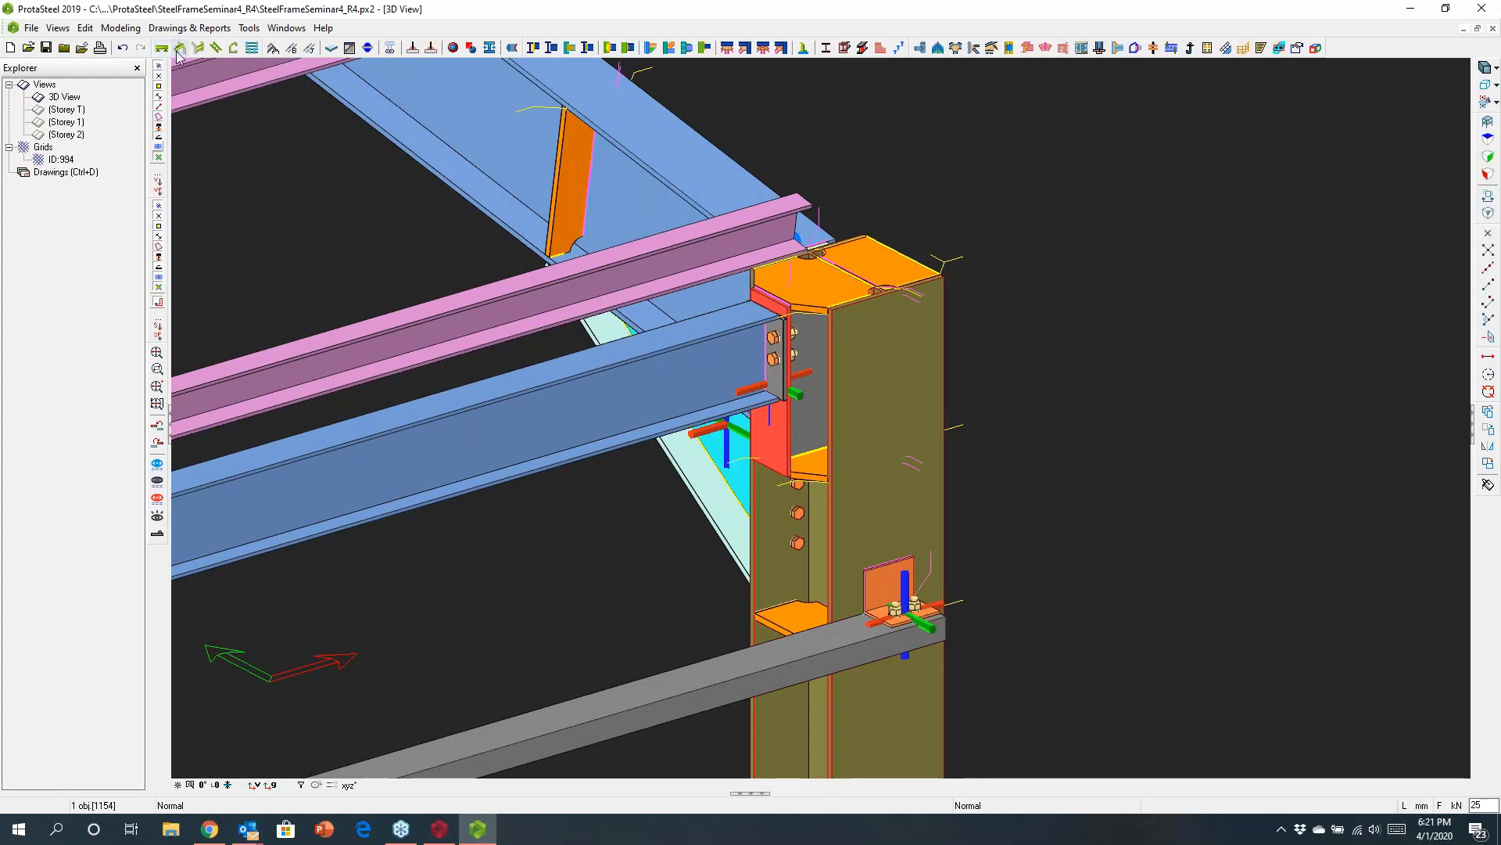
key("Escape")
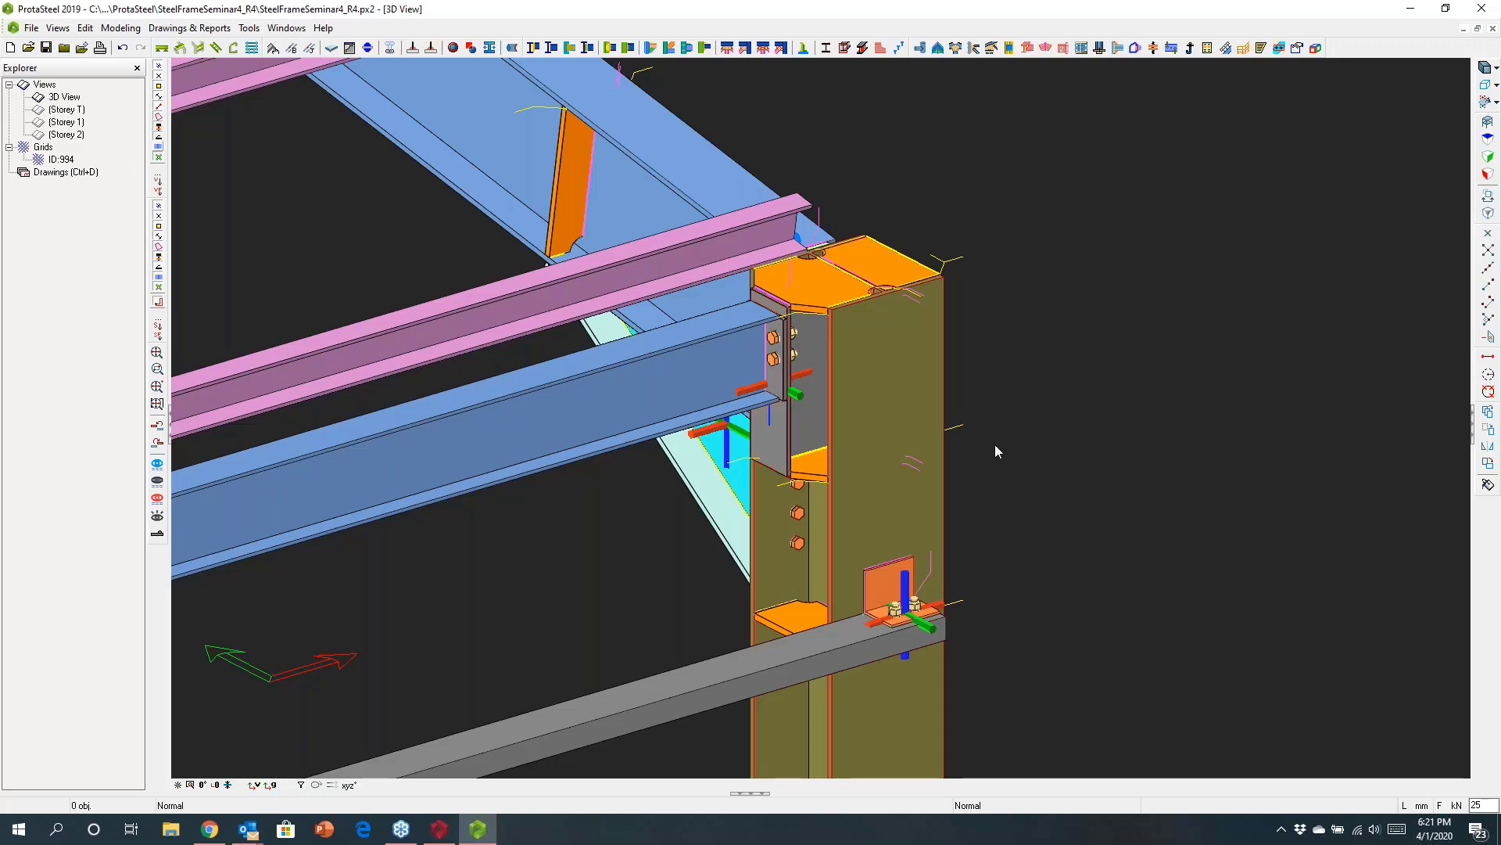
left_click(796, 396)
left_click(189, 27)
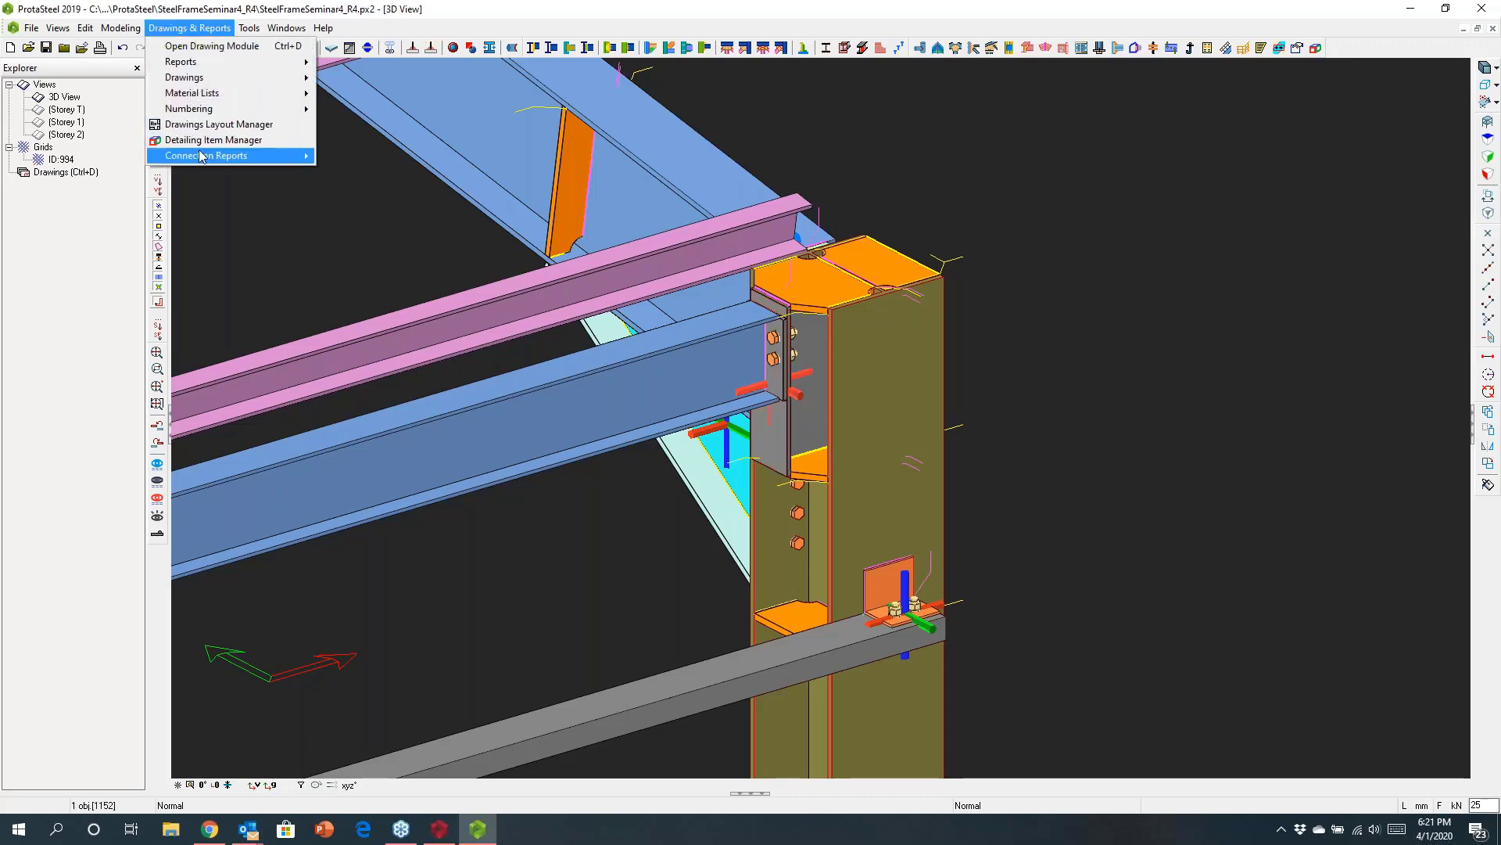
mouse_move(204, 157)
left_click(383, 226)
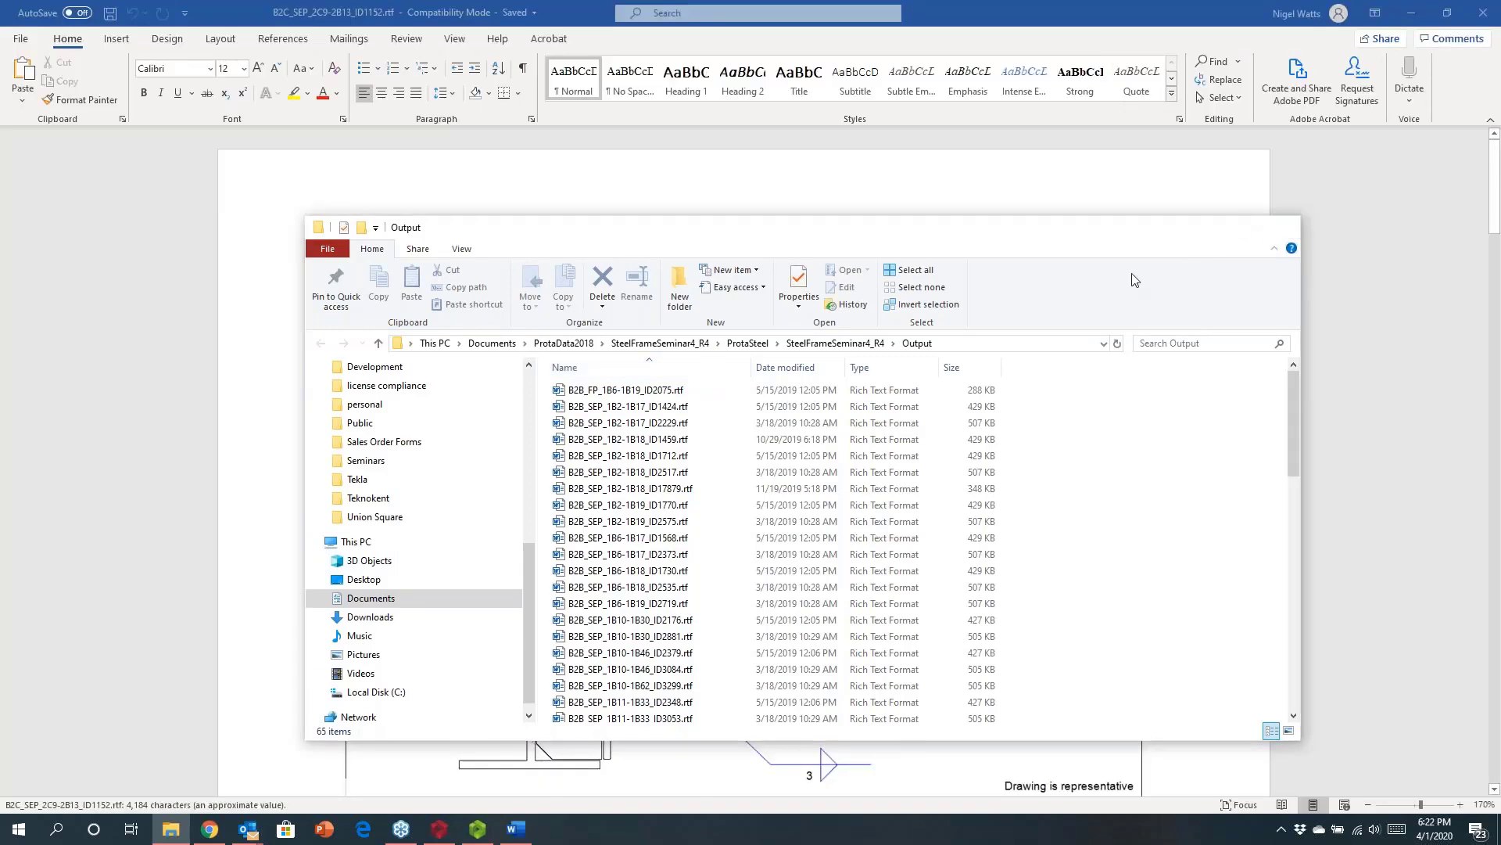
left_click(1282, 226)
Review the member data and the geometry, weld, bolt, plate and support checks in the end plate connection report, then close it
scroll(795, 358, "down", 2)
scroll(795, 357, "down", 10)
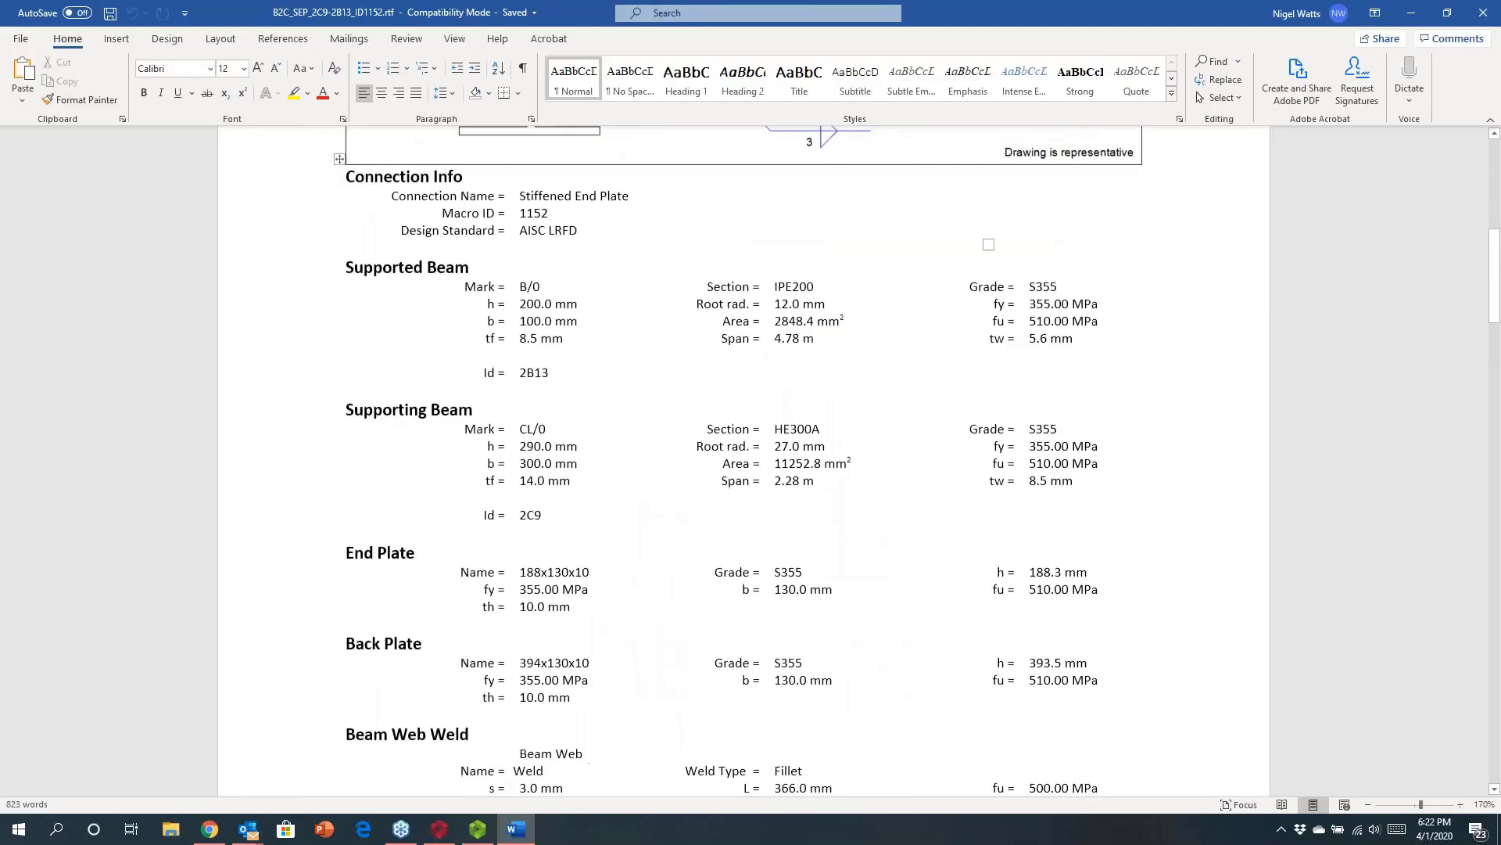
scroll(795, 357, "down", 10)
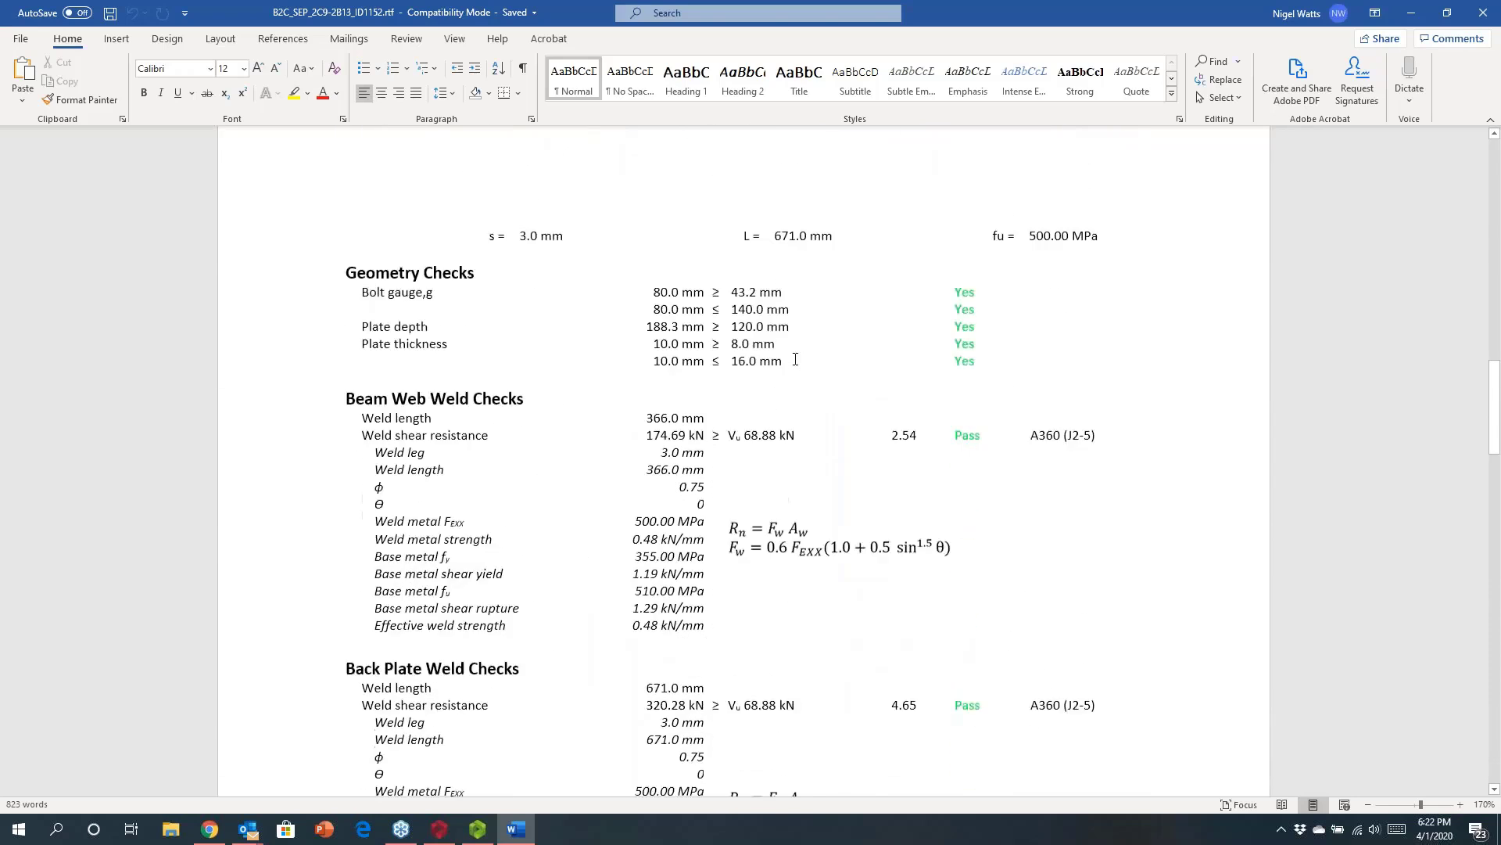
scroll(796, 358, "down", 10)
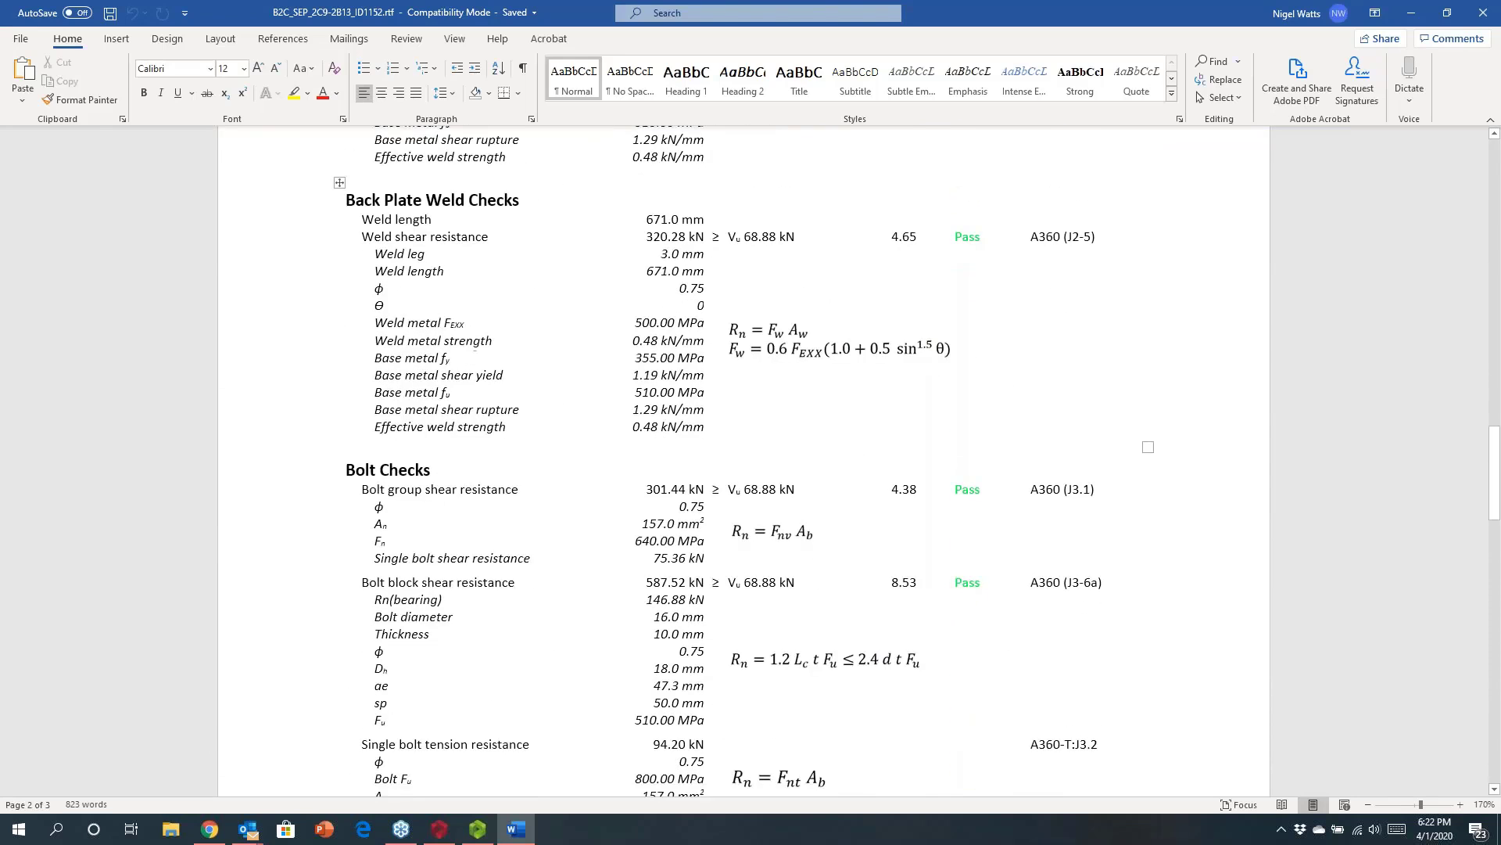
scroll(743, 461, "down", 10)
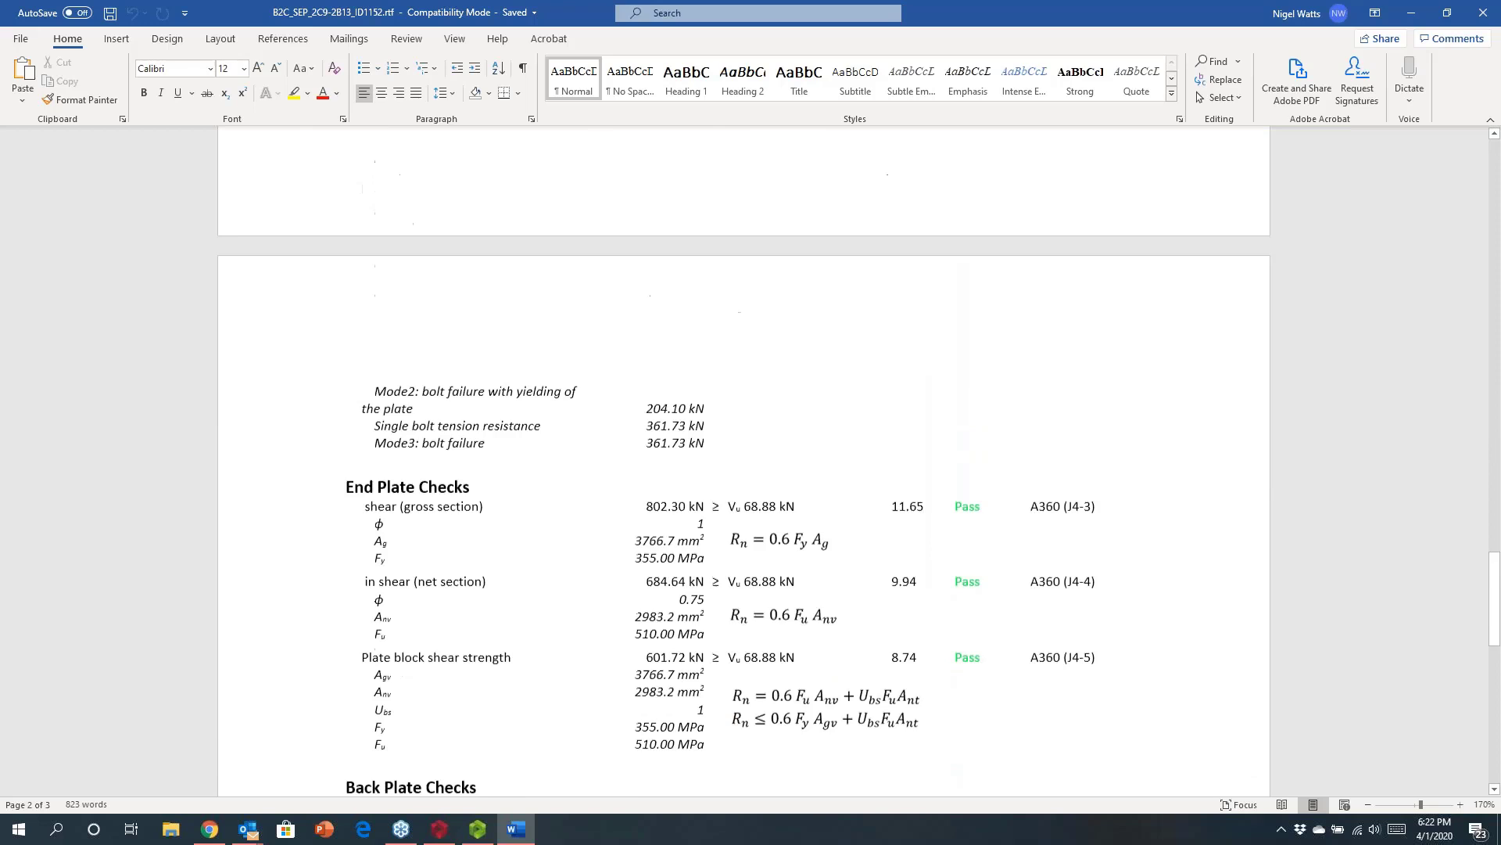
scroll(743, 461, "down", 10)
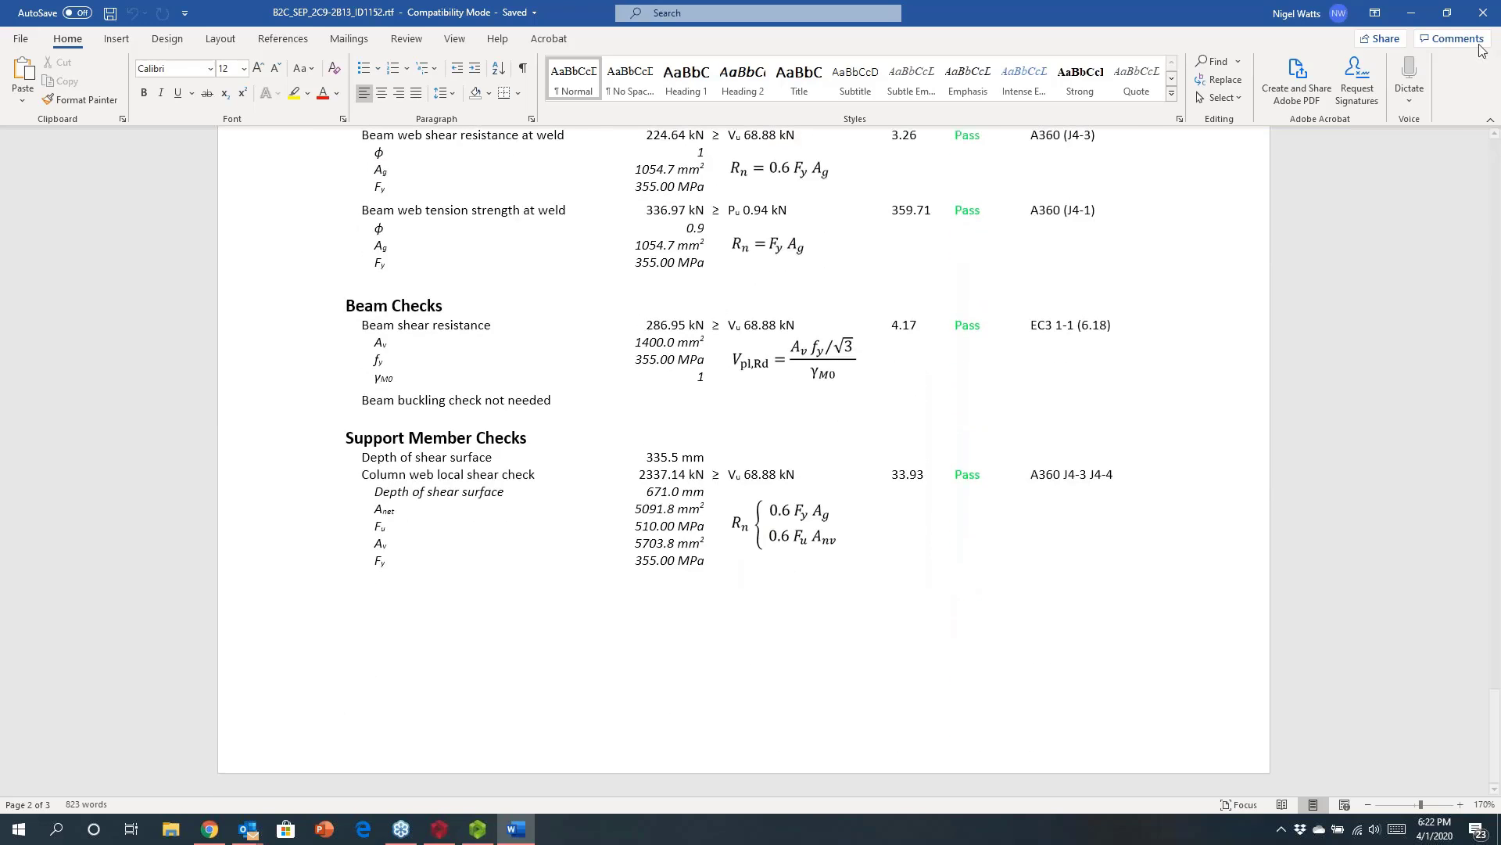
left_click(1477, 17)
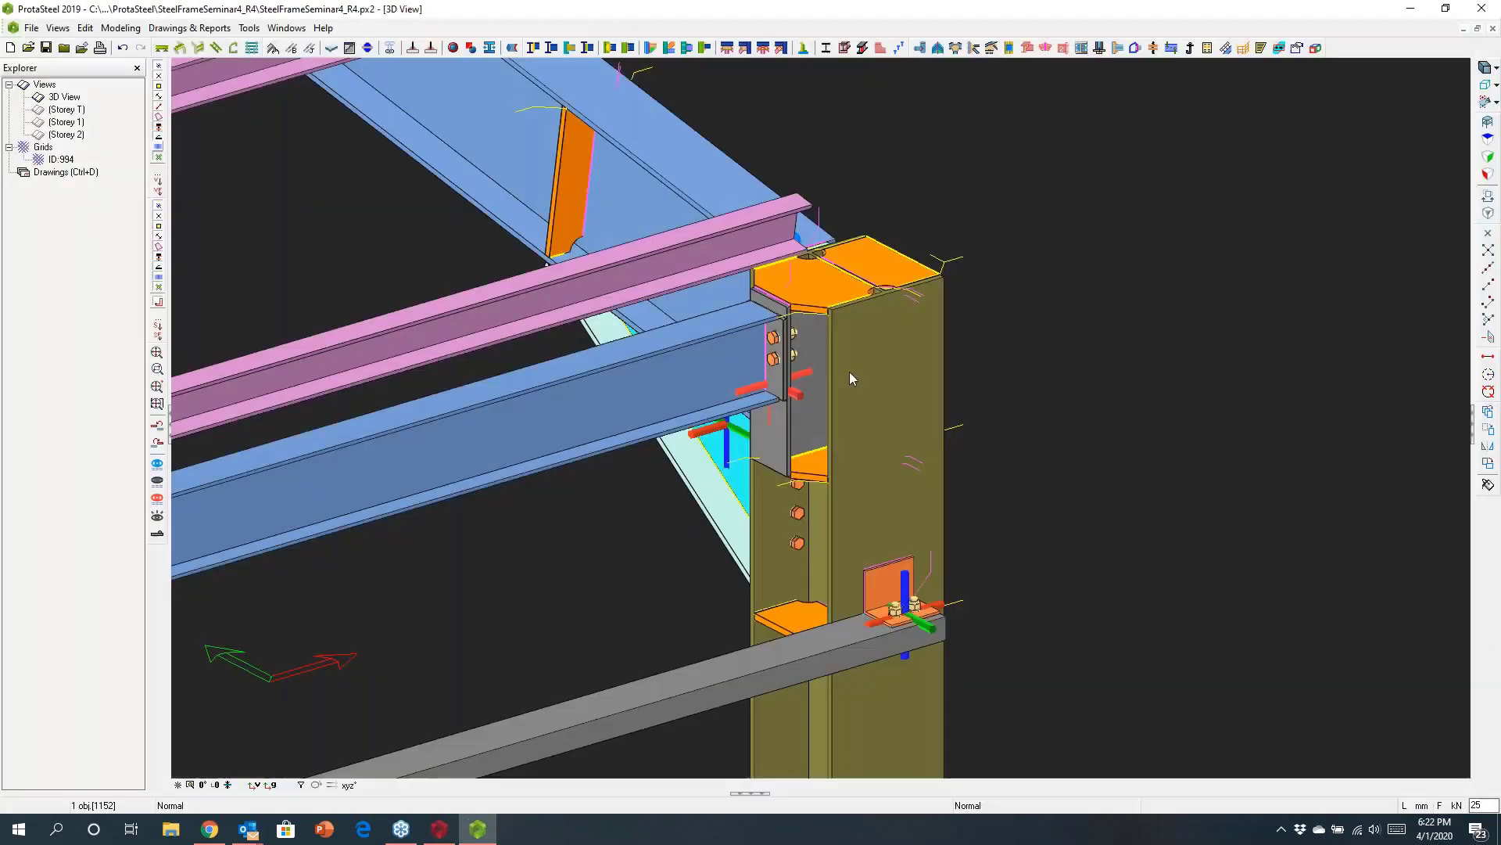
Generate the AISC LRFD connection report for the eaves haunch connection and close the output folder window
left_click(876, 372)
middle_click_drag(932, 375, 617, 378, "ctrl")
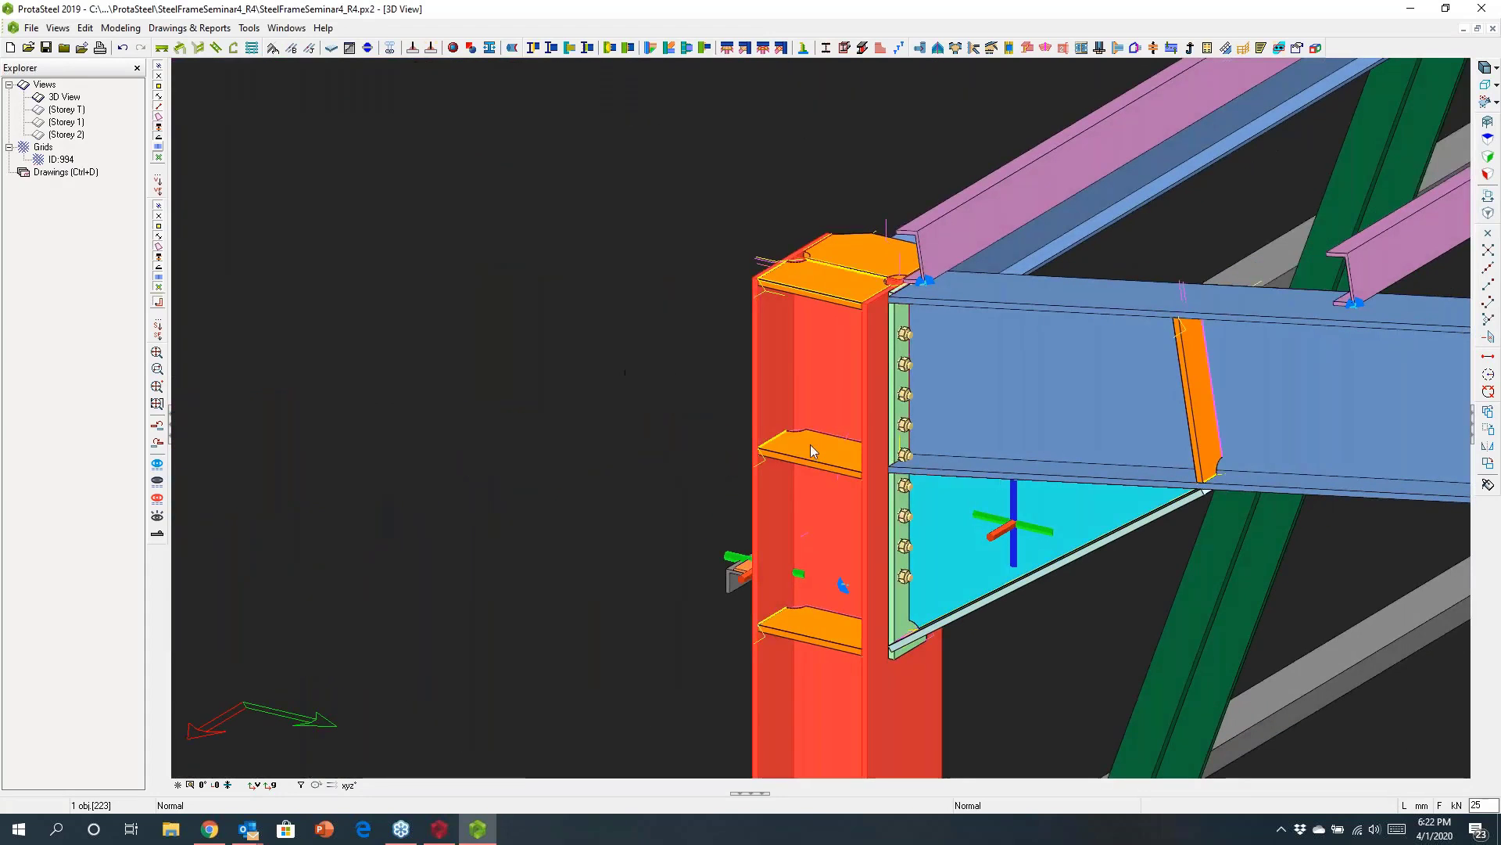
left_click(176, 31)
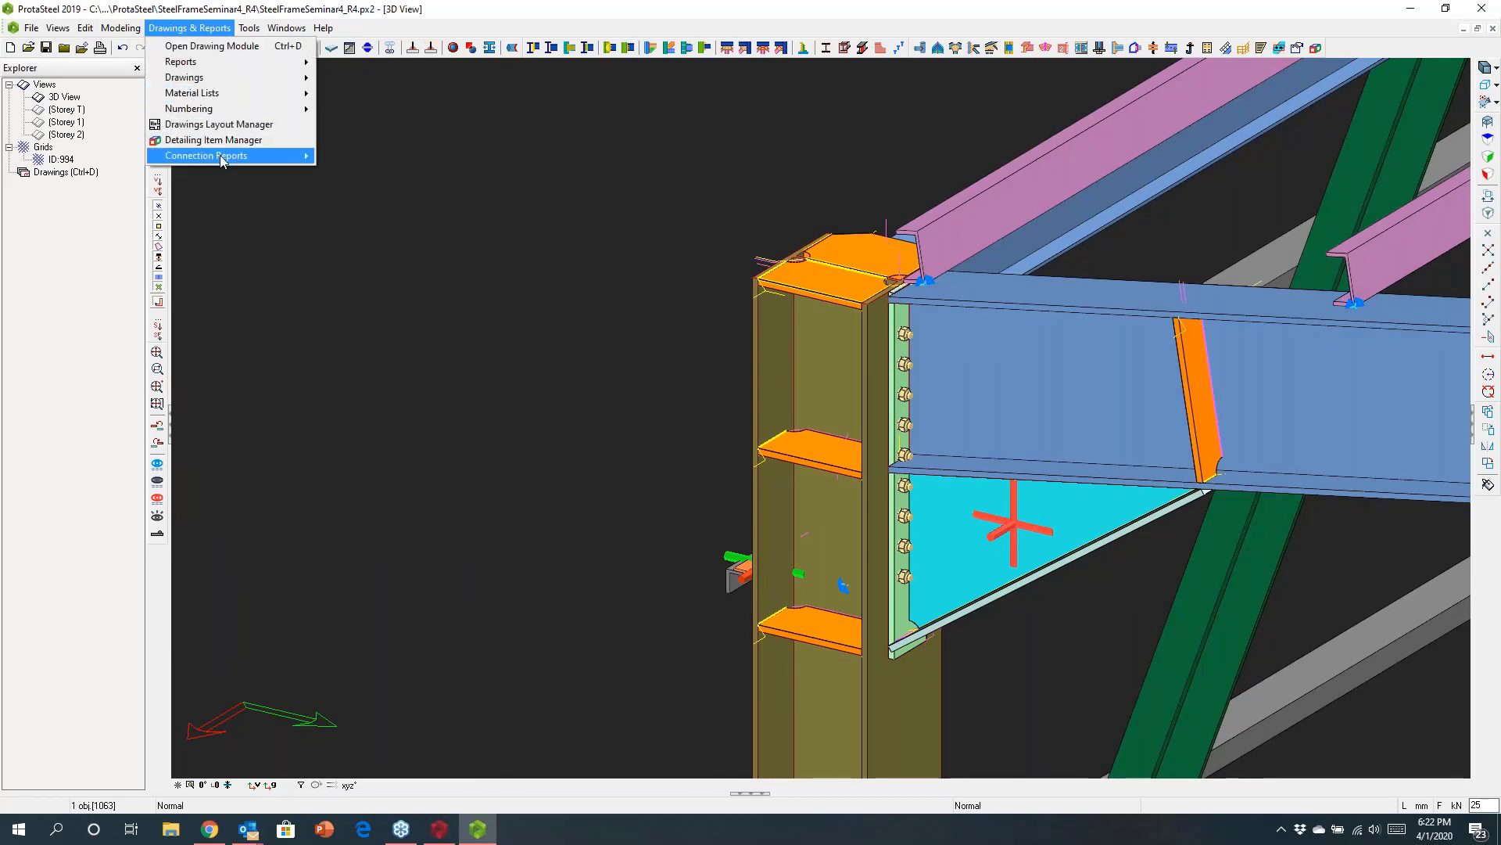
mouse_move(222, 157)
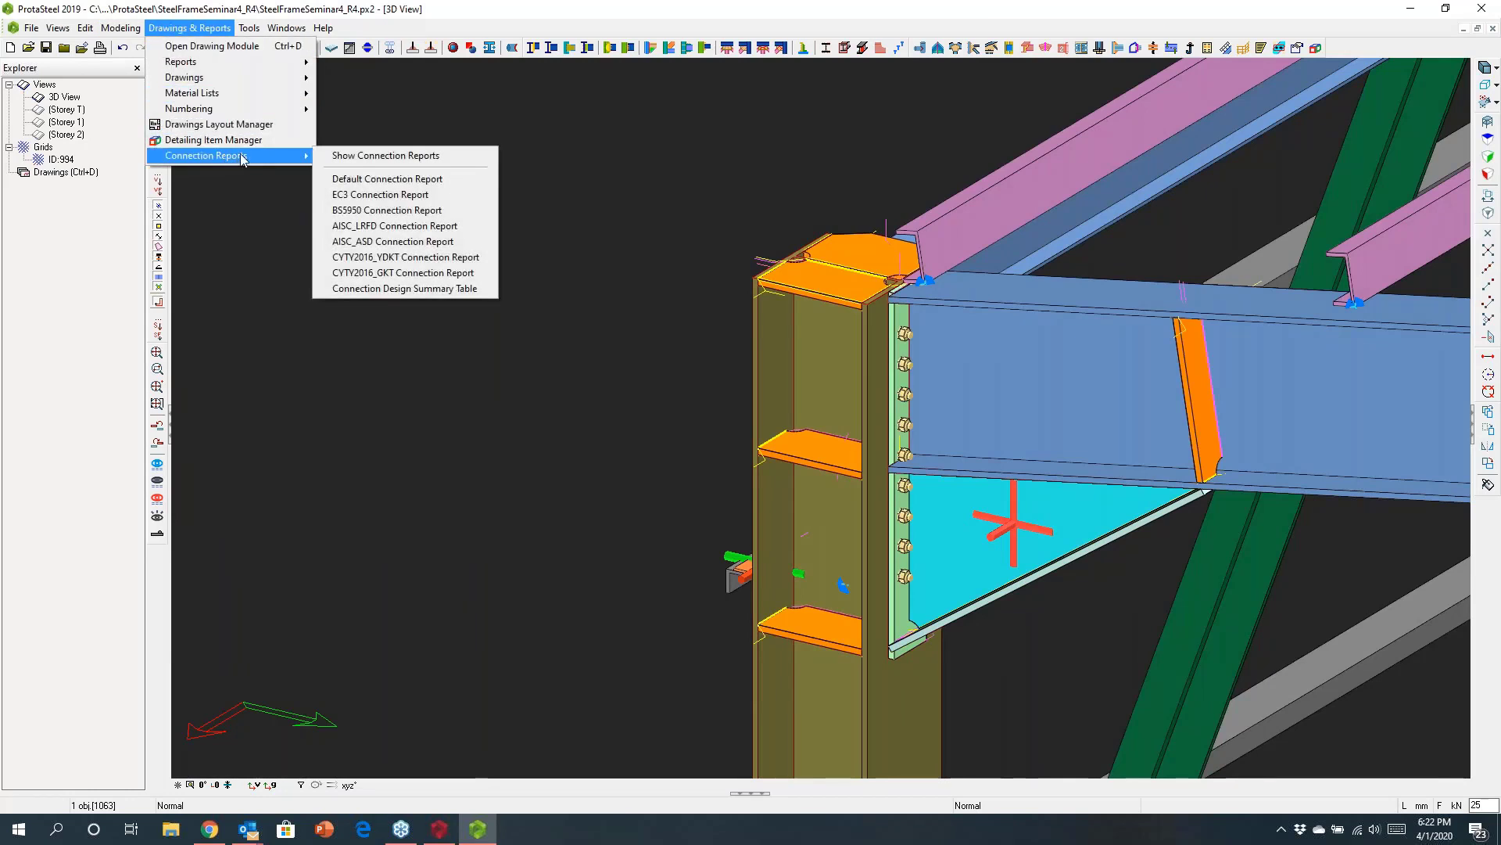
left_click(351, 226)
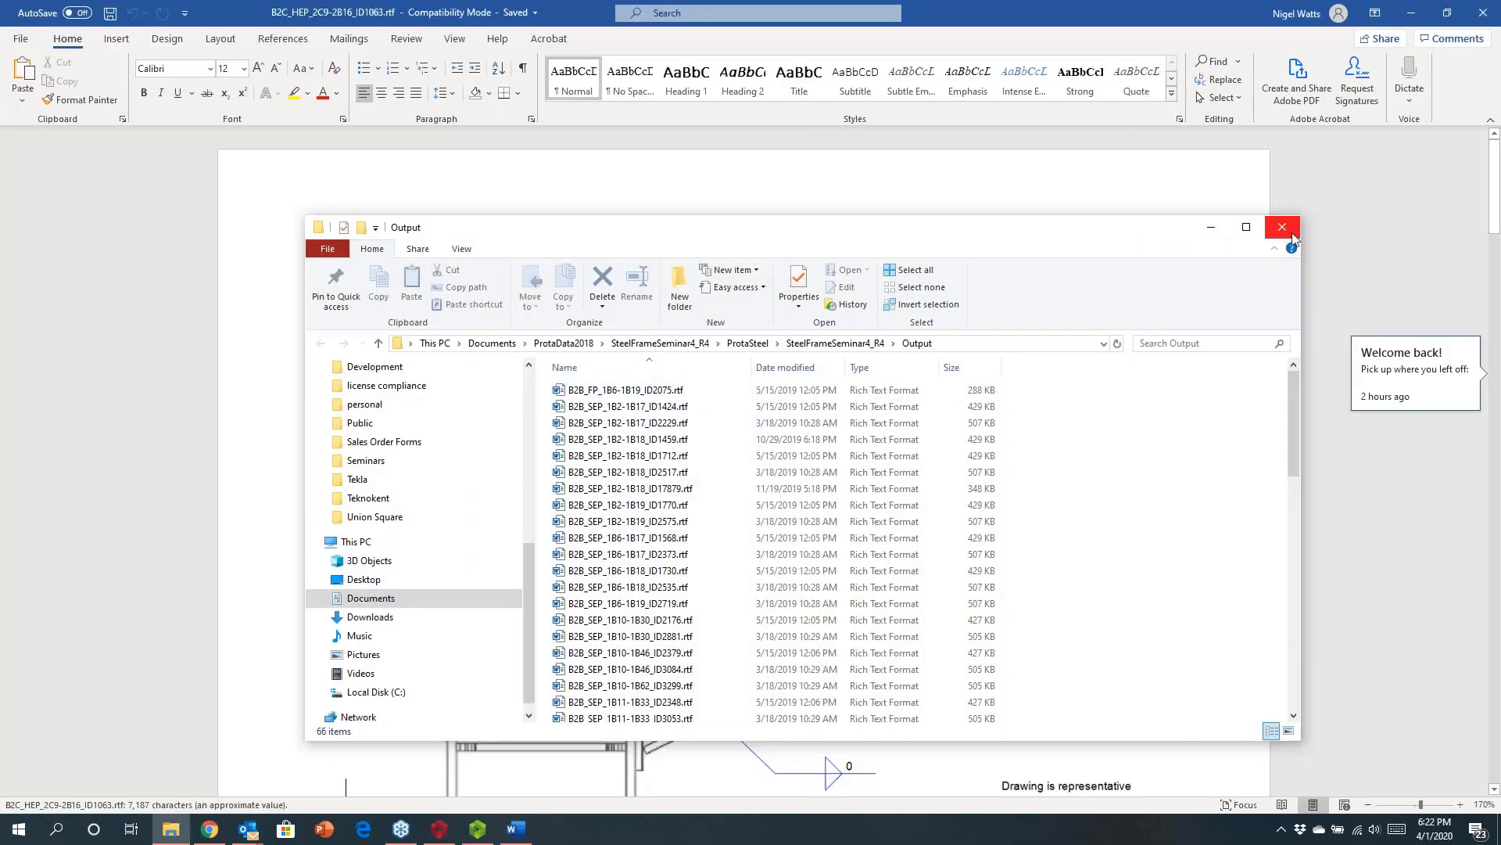
left_click(1288, 232)
Review the connection drawing, stiffener welds, geometry checks and bolt tearing checks in the haunch report, then close it
scroll(857, 477, "down", 15)
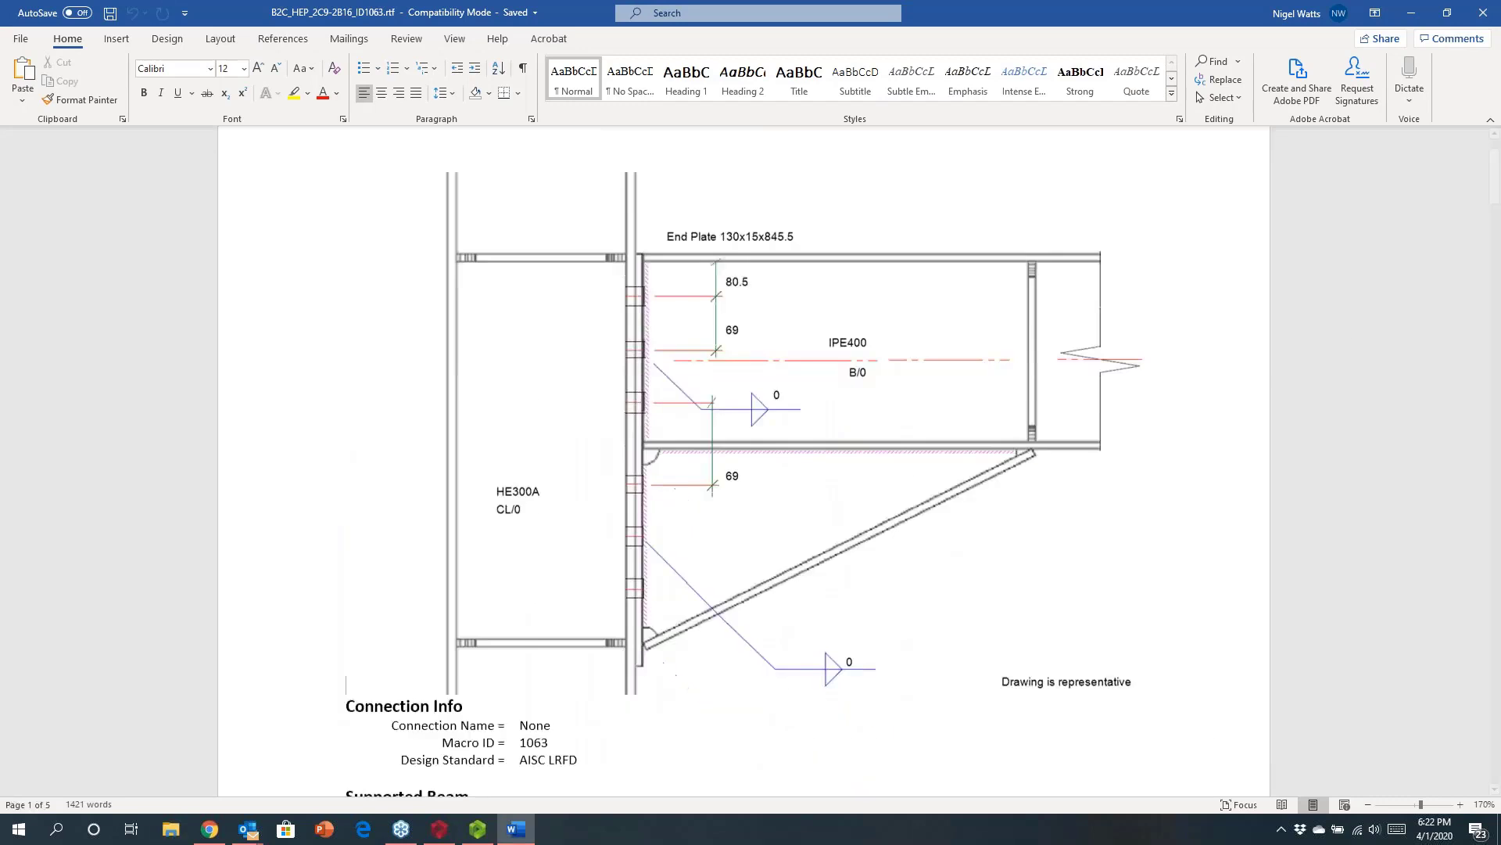
scroll(857, 477, "down", 20)
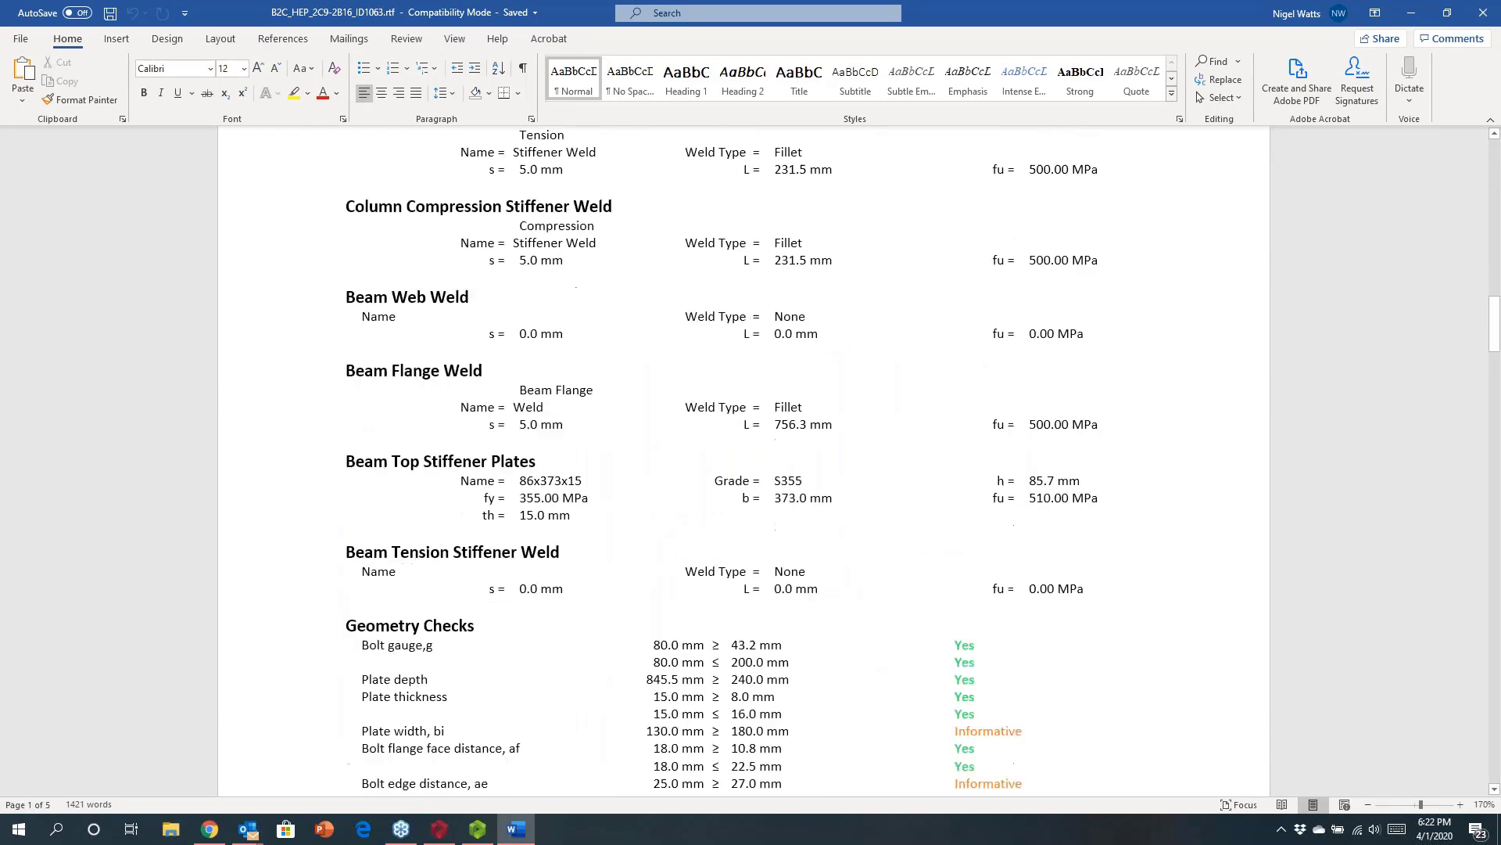
scroll(857, 477, "down", 15)
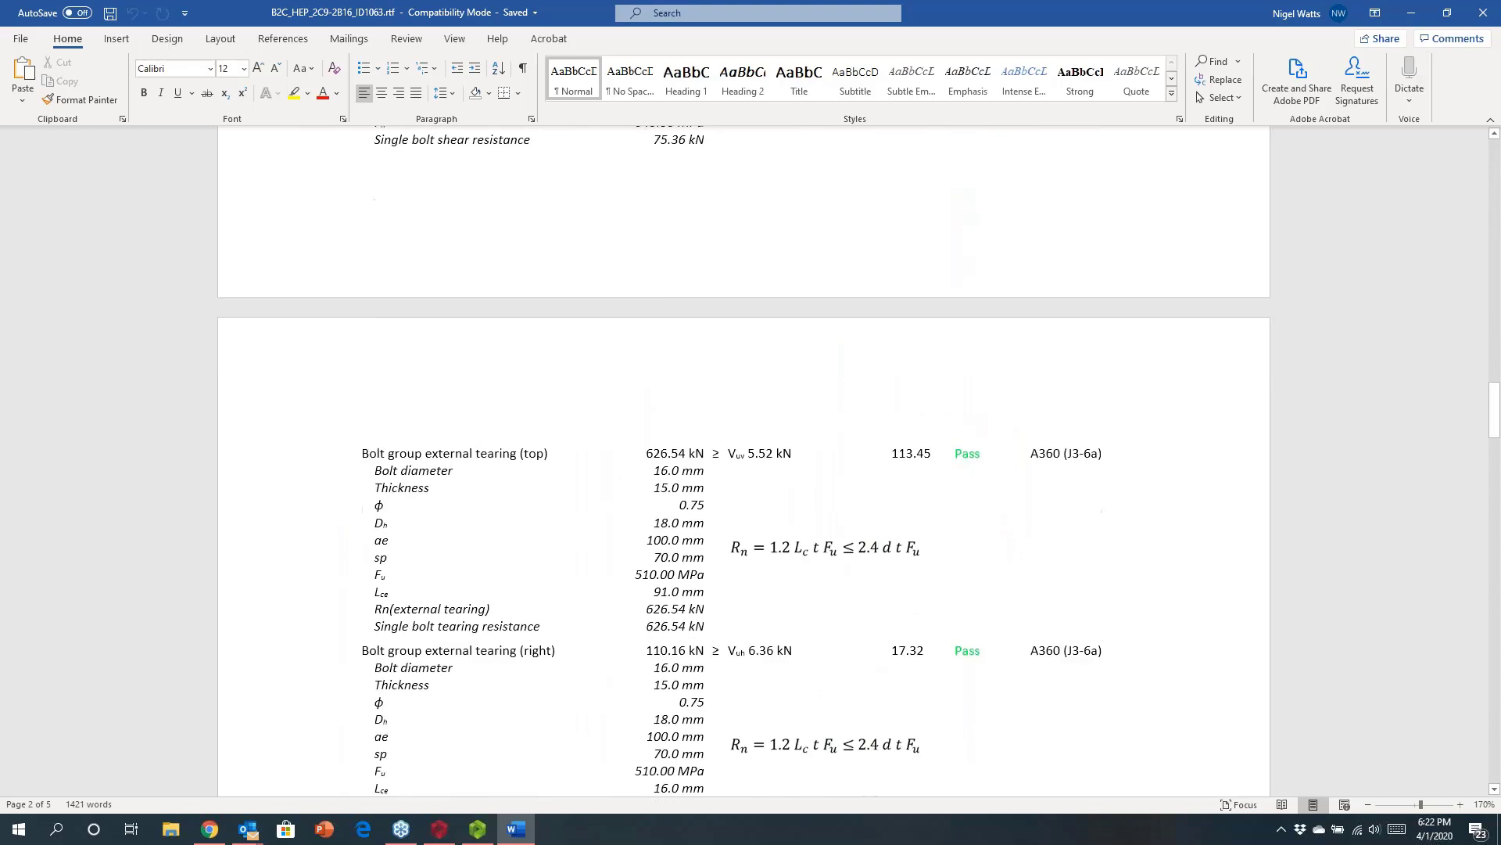
left_click(1482, 13)
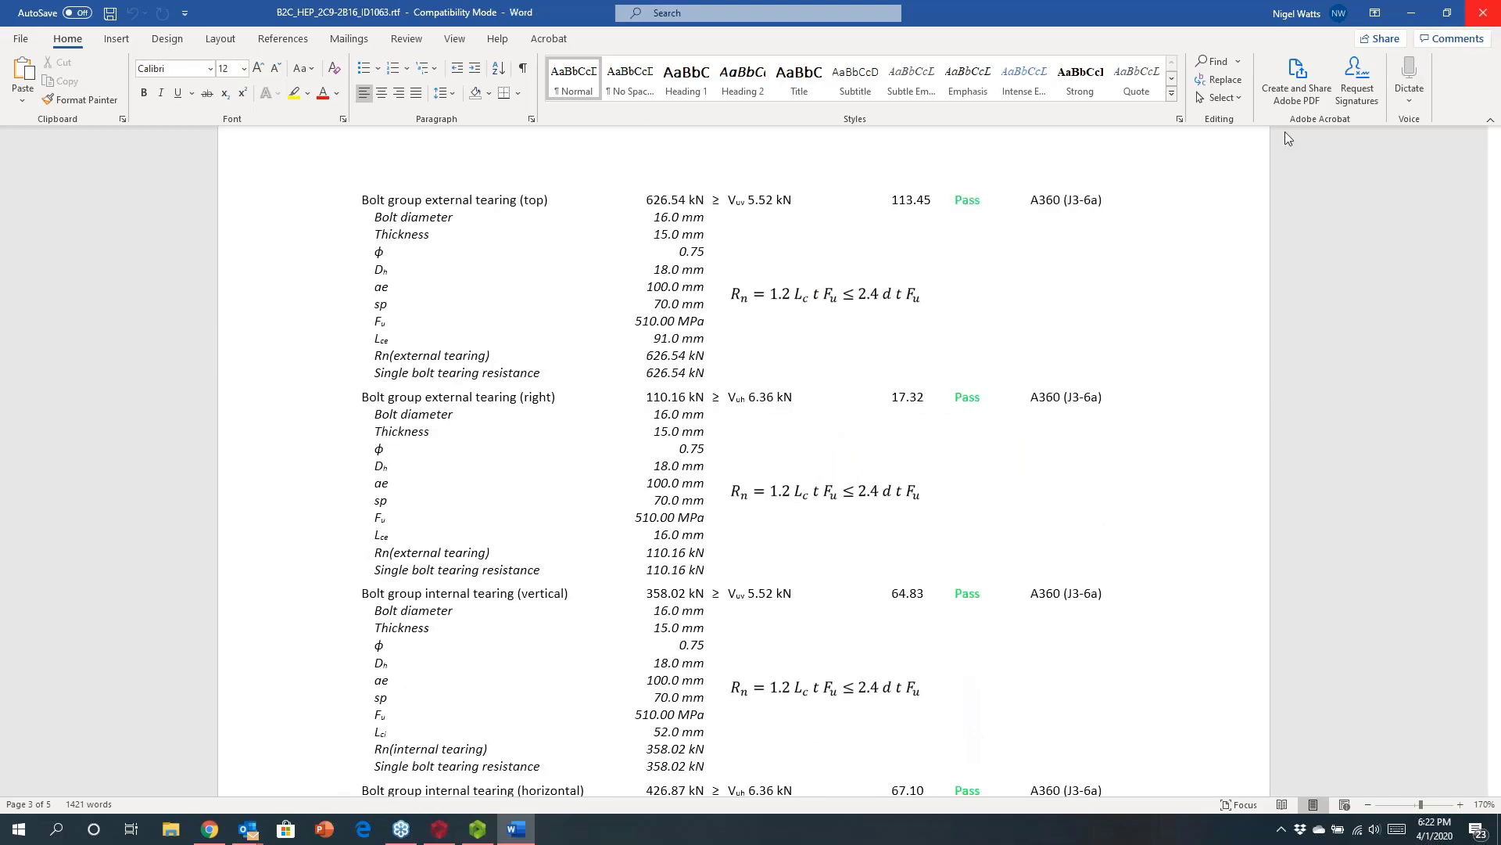
Create purlin connections across the whole frame with IntelliConnect, using Angle Type with Reversed Cleat, and close the connection log
scroll(944, 335, "down", 3)
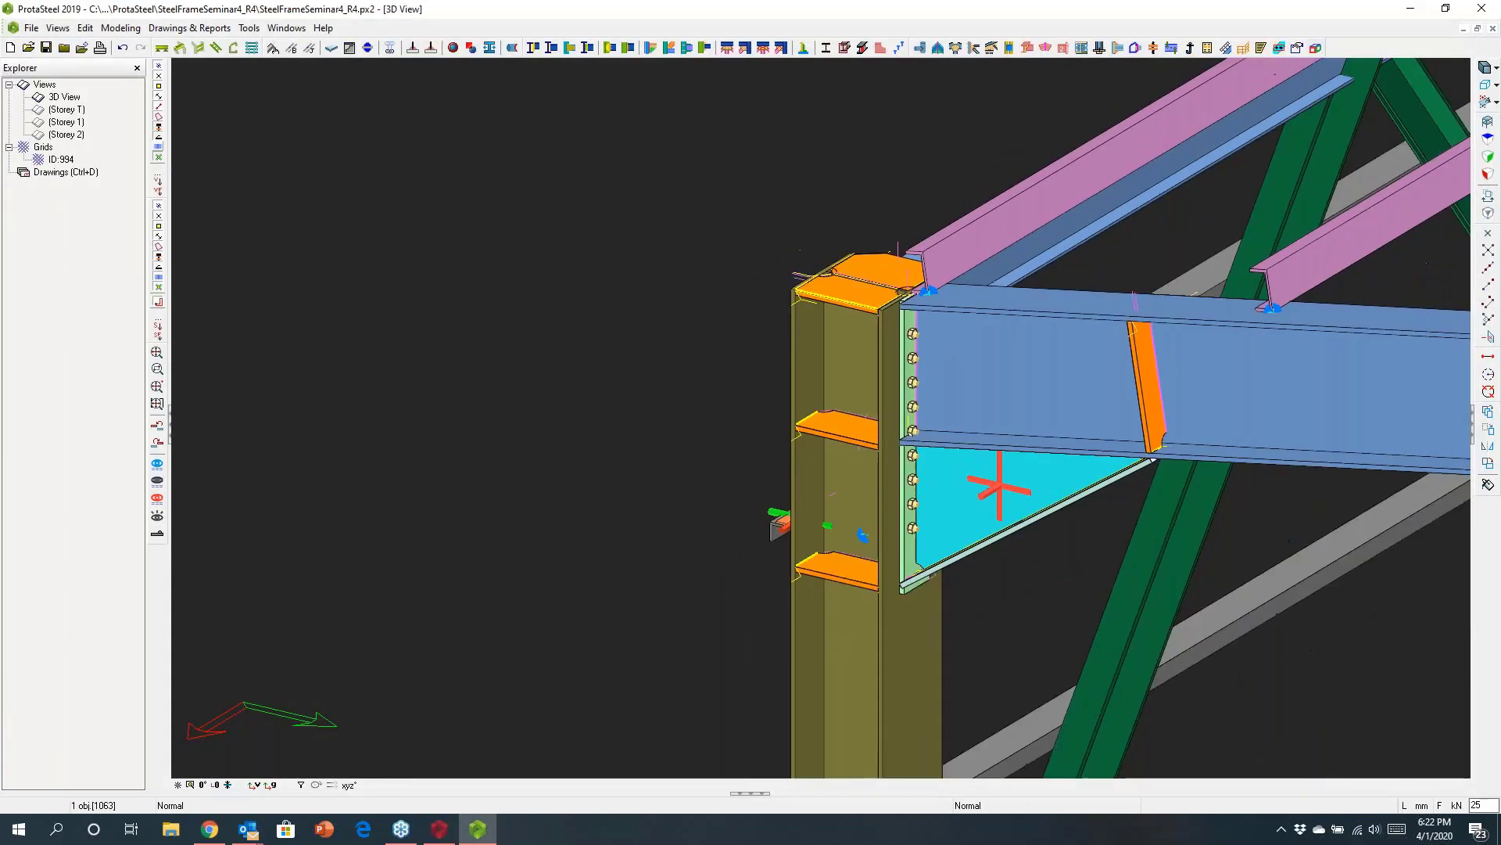
middle_click_drag(930, 336, 987, 367, "shift")
scroll(830, 479, "down", 3)
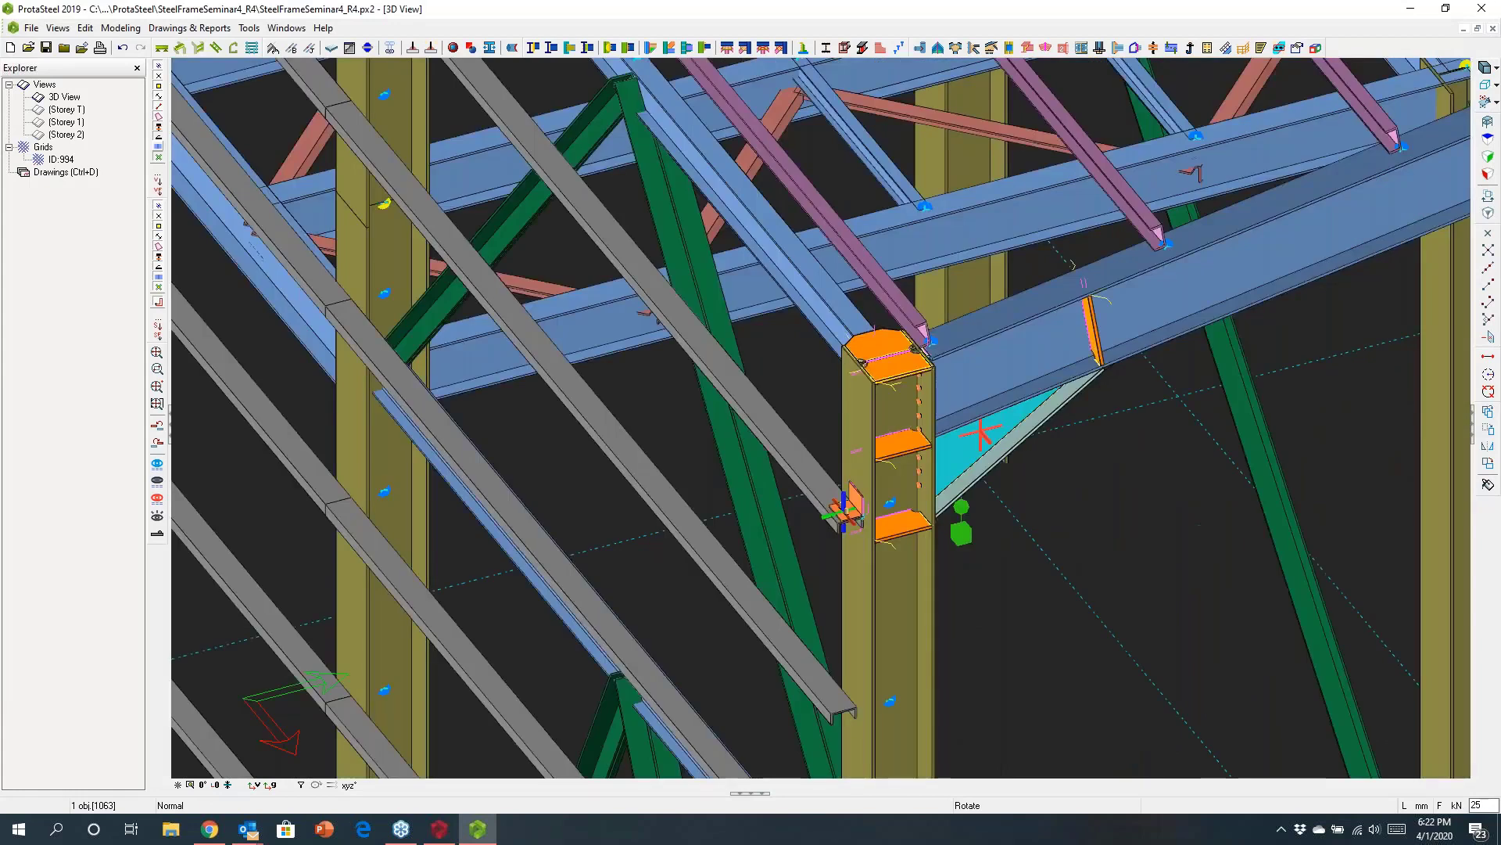
scroll(831, 479, "down", 2)
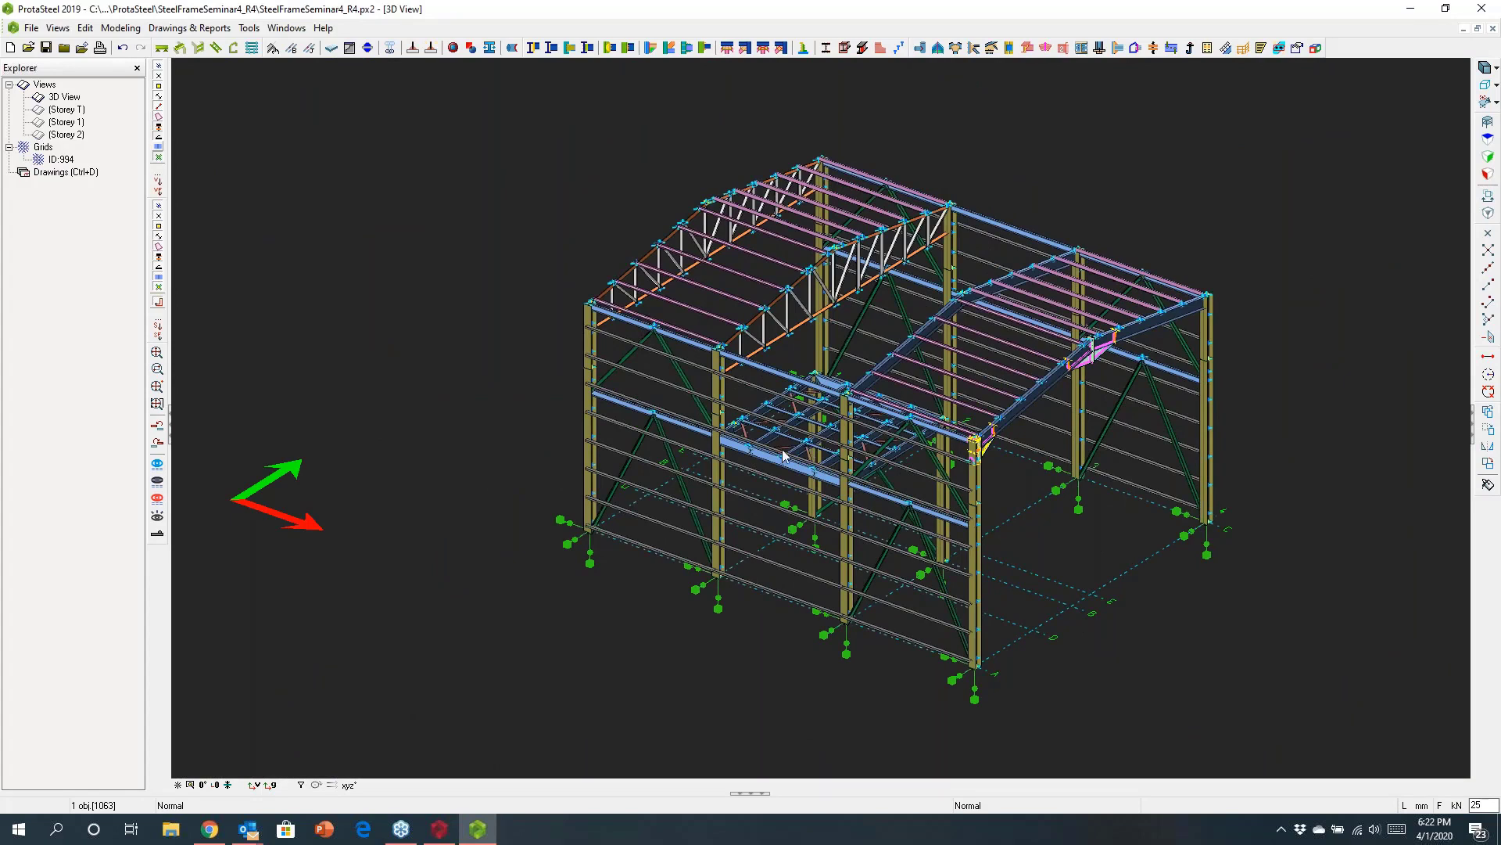
left_click_drag(483, 113, 1284, 715)
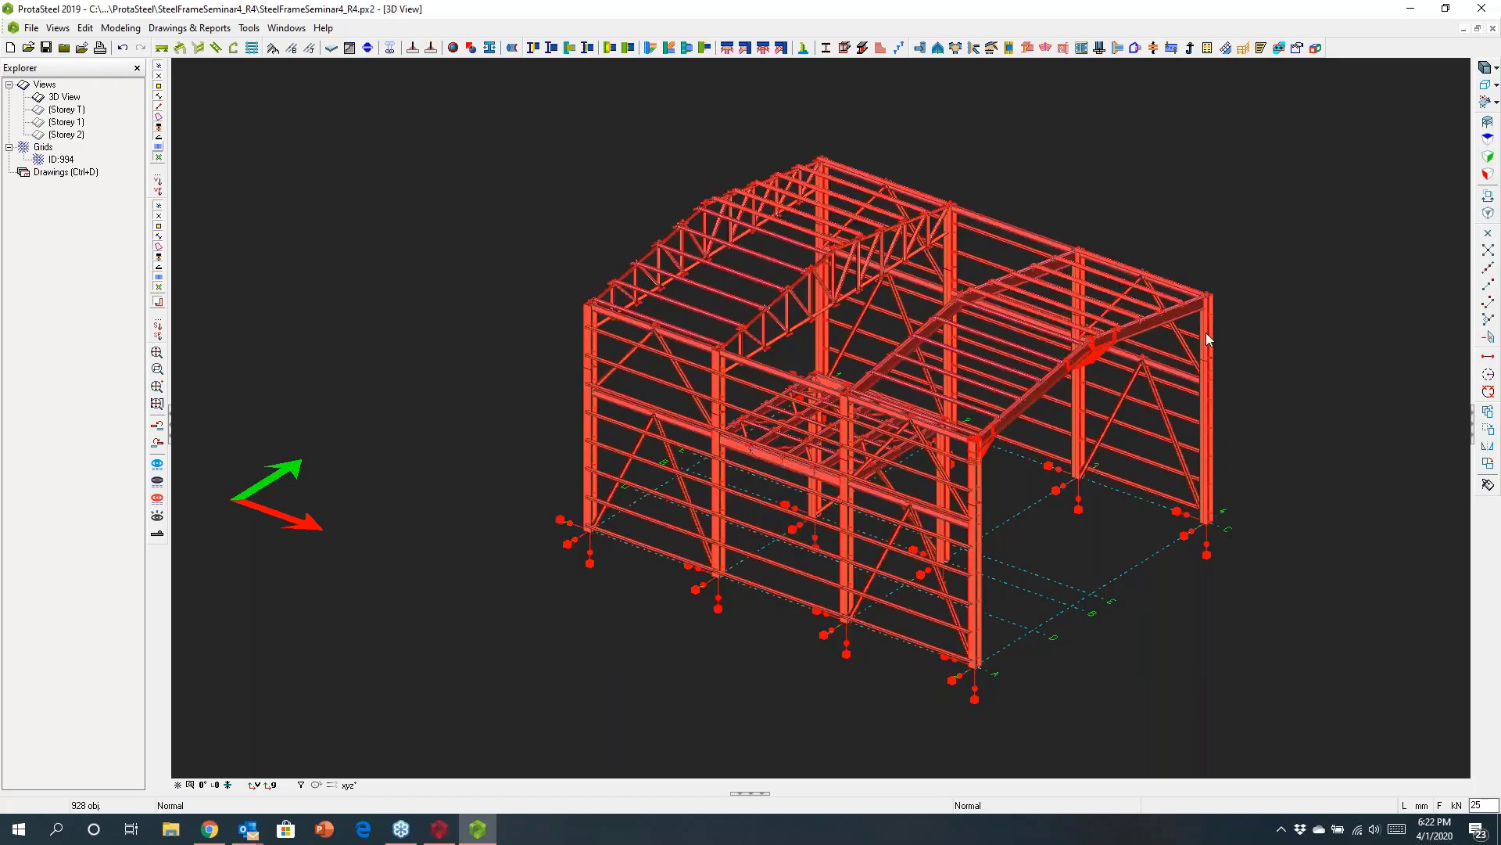
scroll(1206, 331, "up", 5)
right_click(1241, 222)
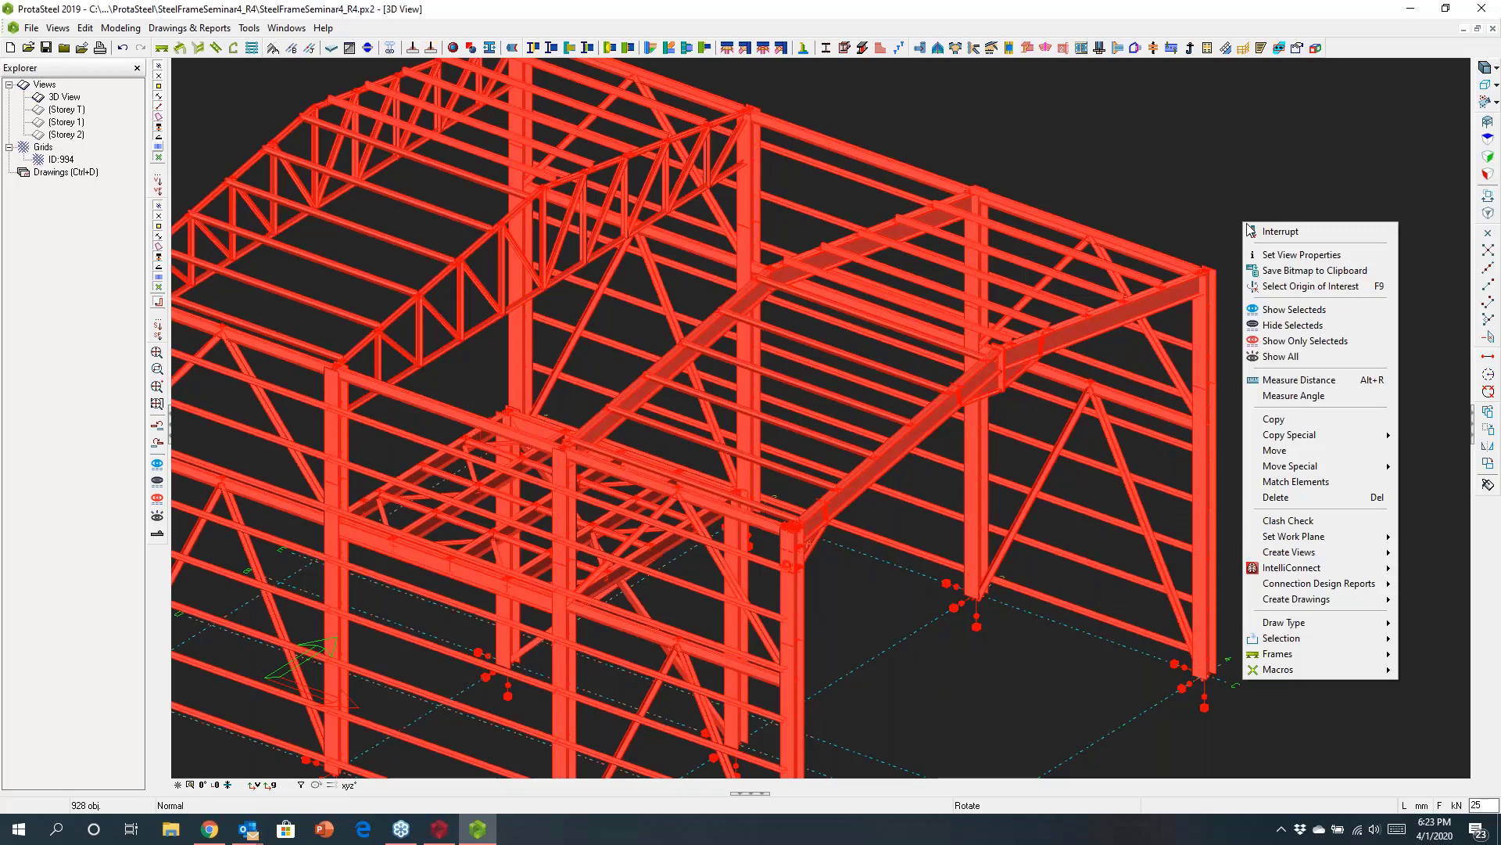
mouse_move(1252, 569)
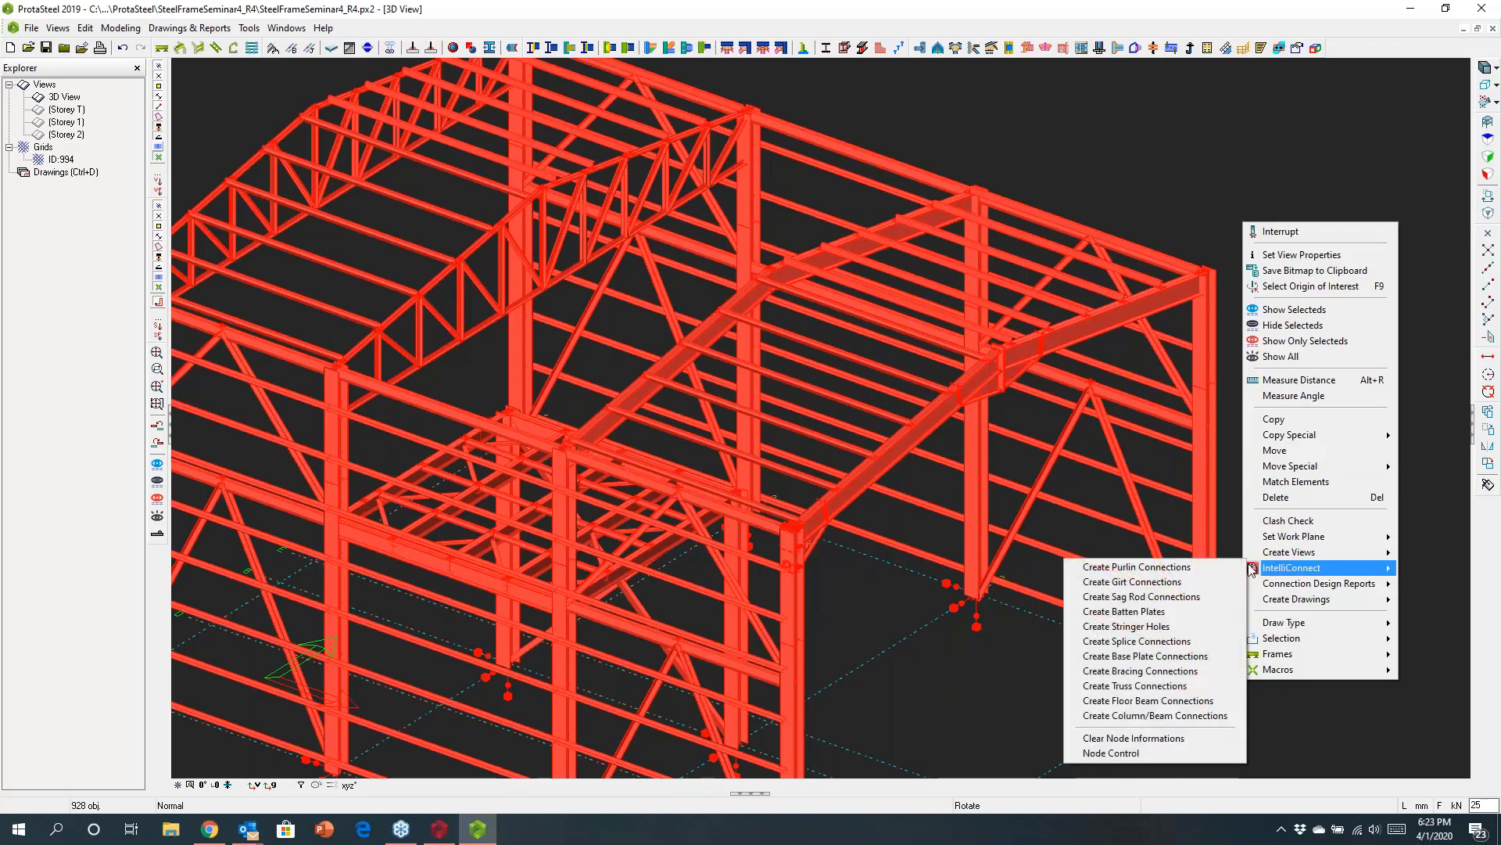
left_click(1200, 565)
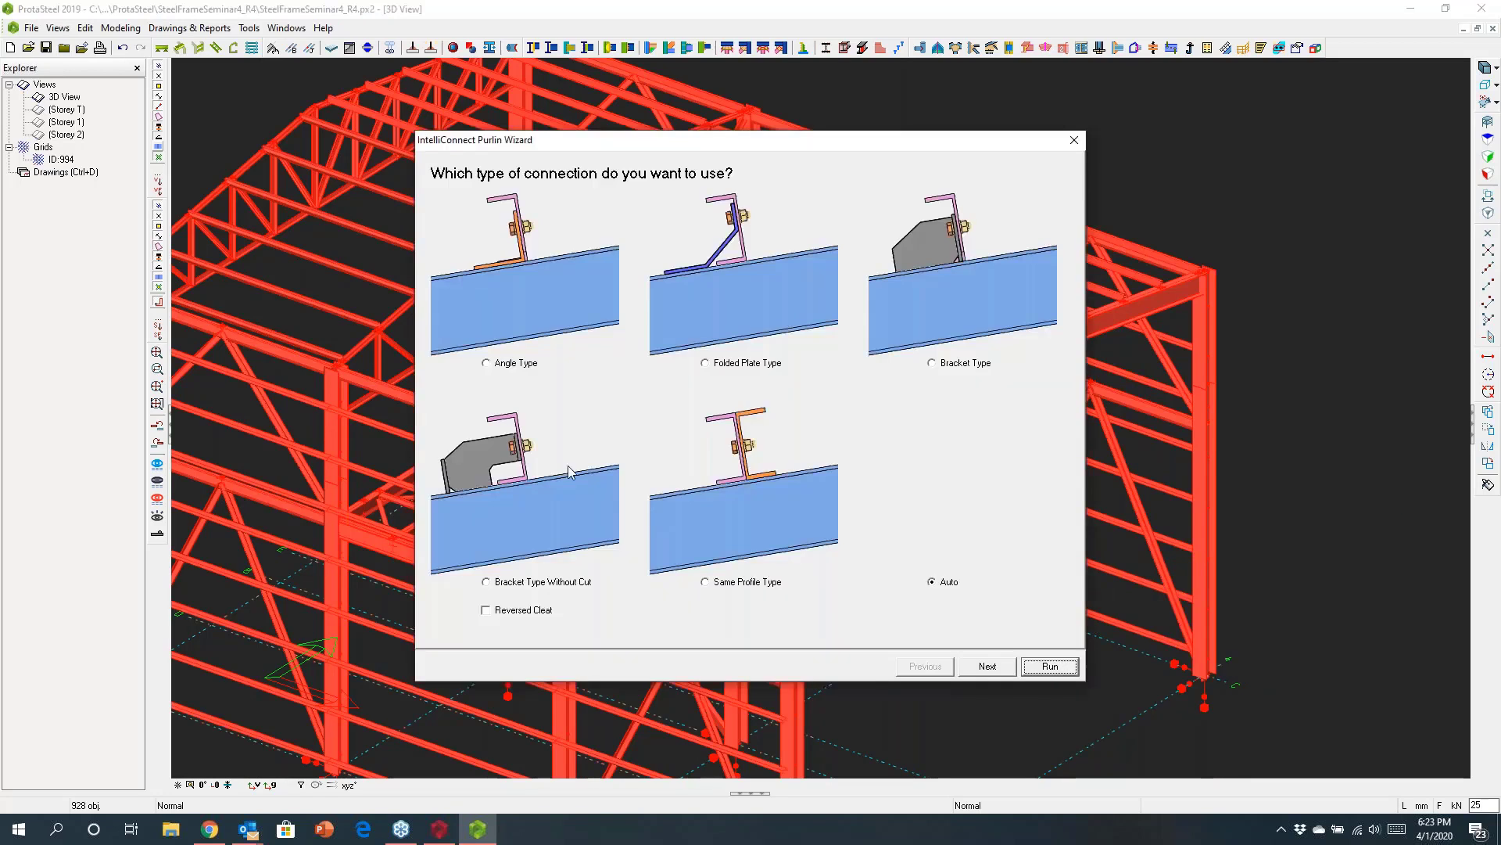
left_click(485, 363)
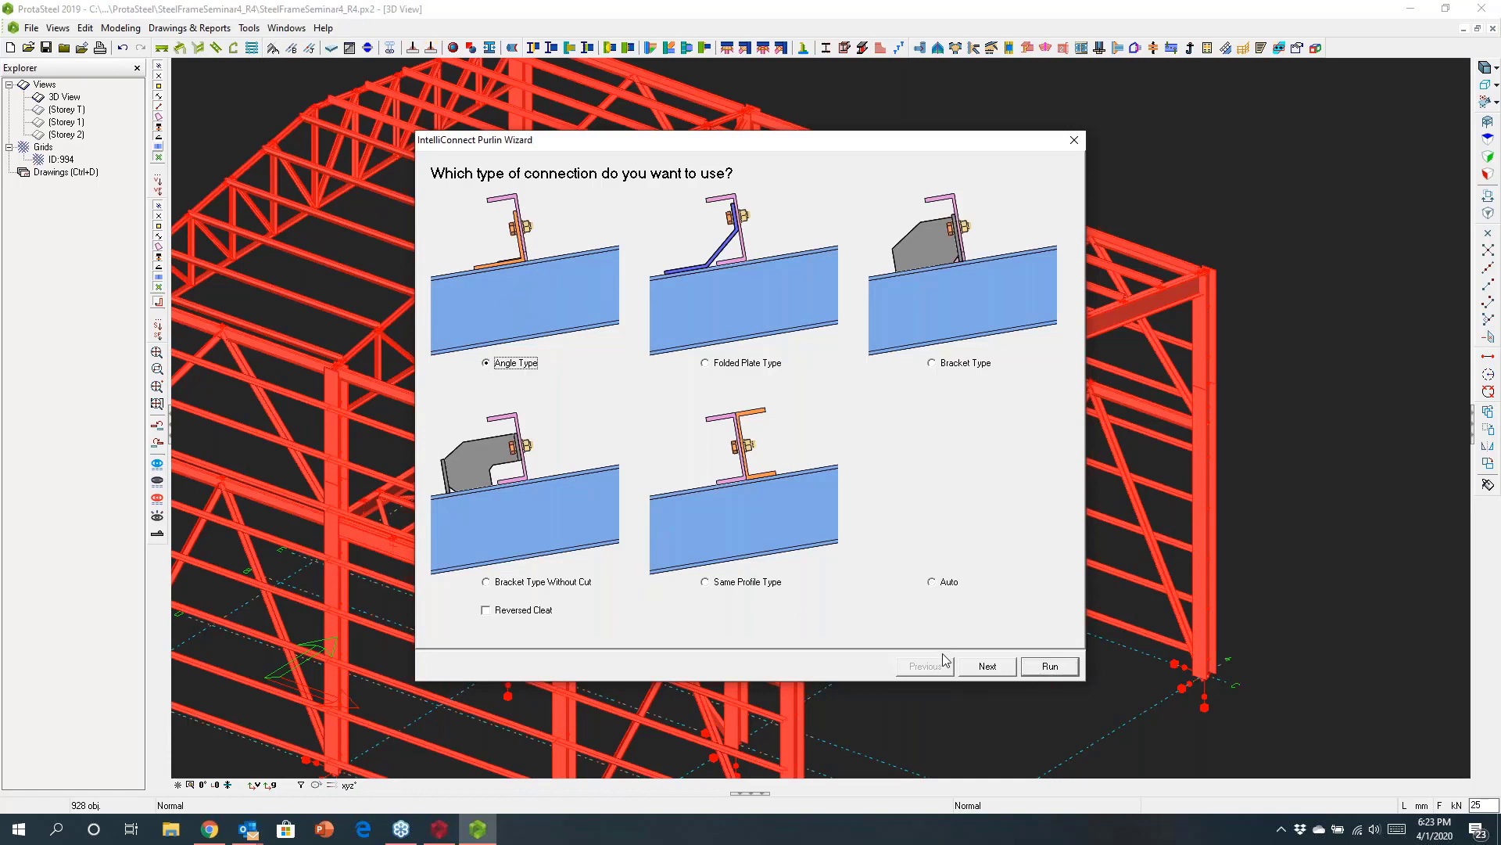
left_click(484, 610)
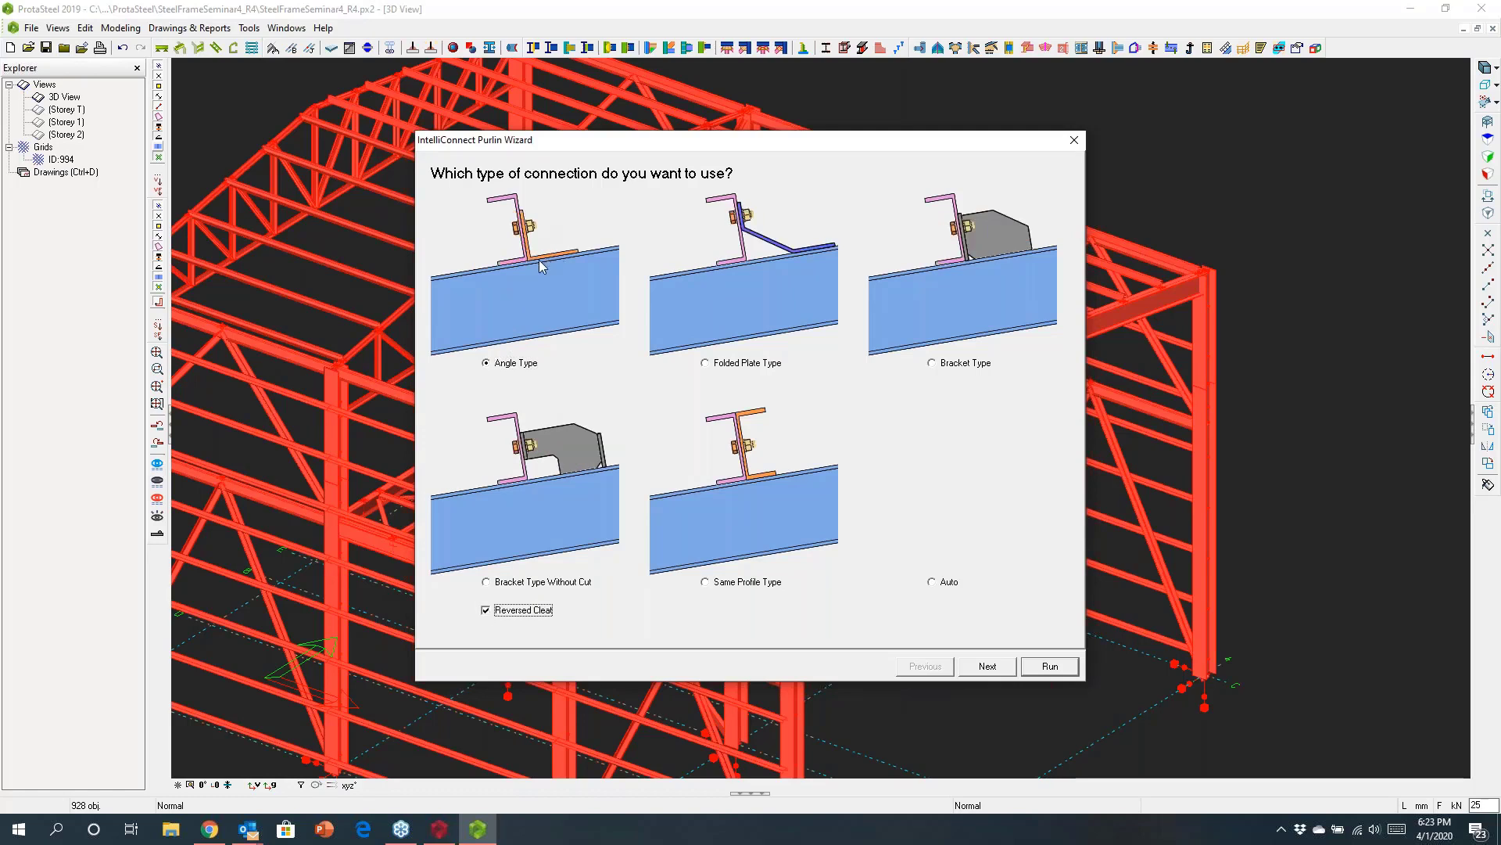
left_click(1049, 669)
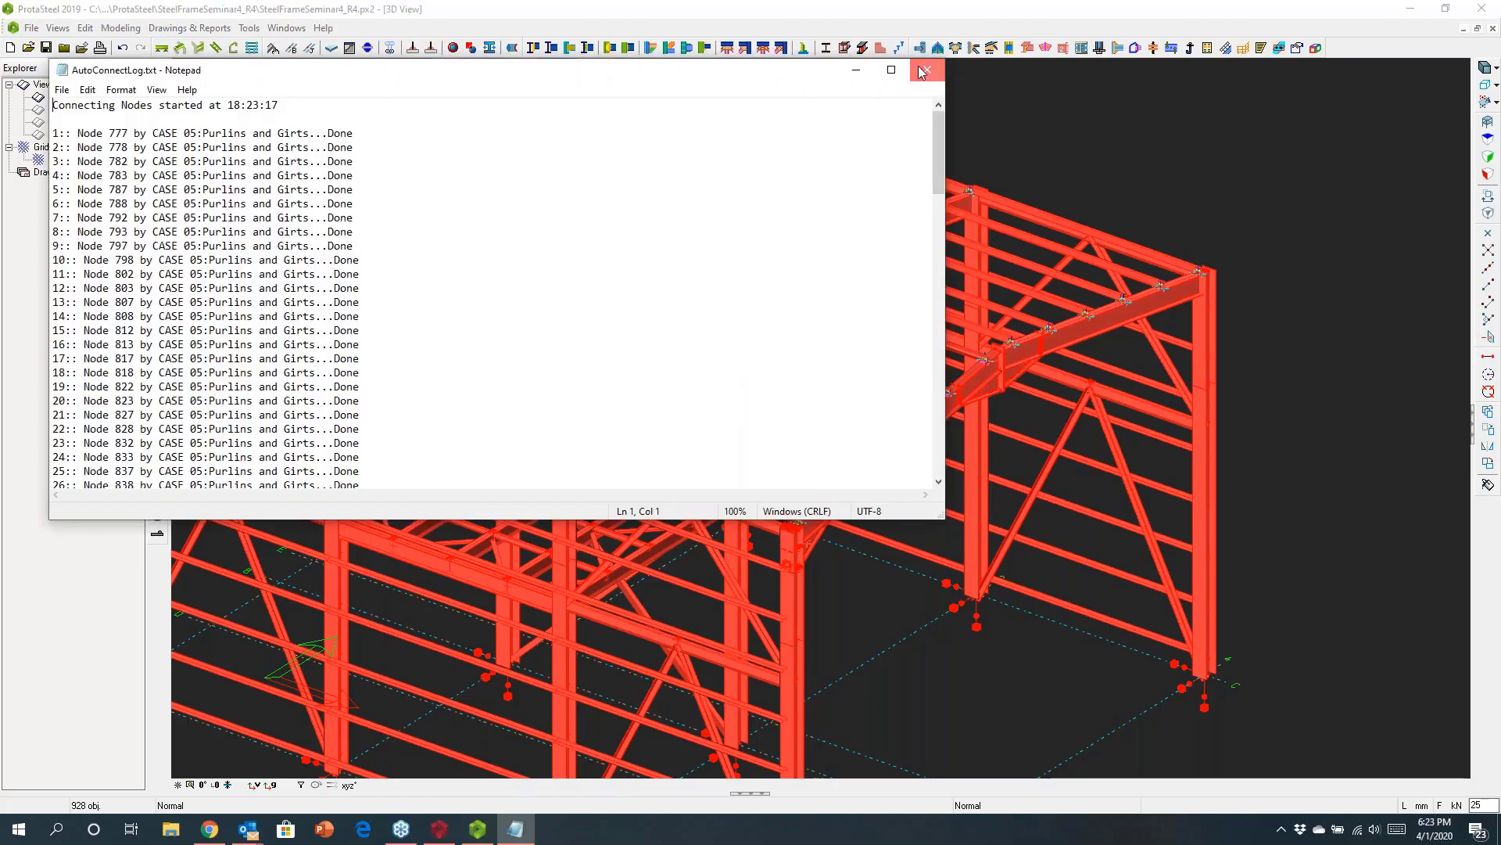
left_click(922, 72)
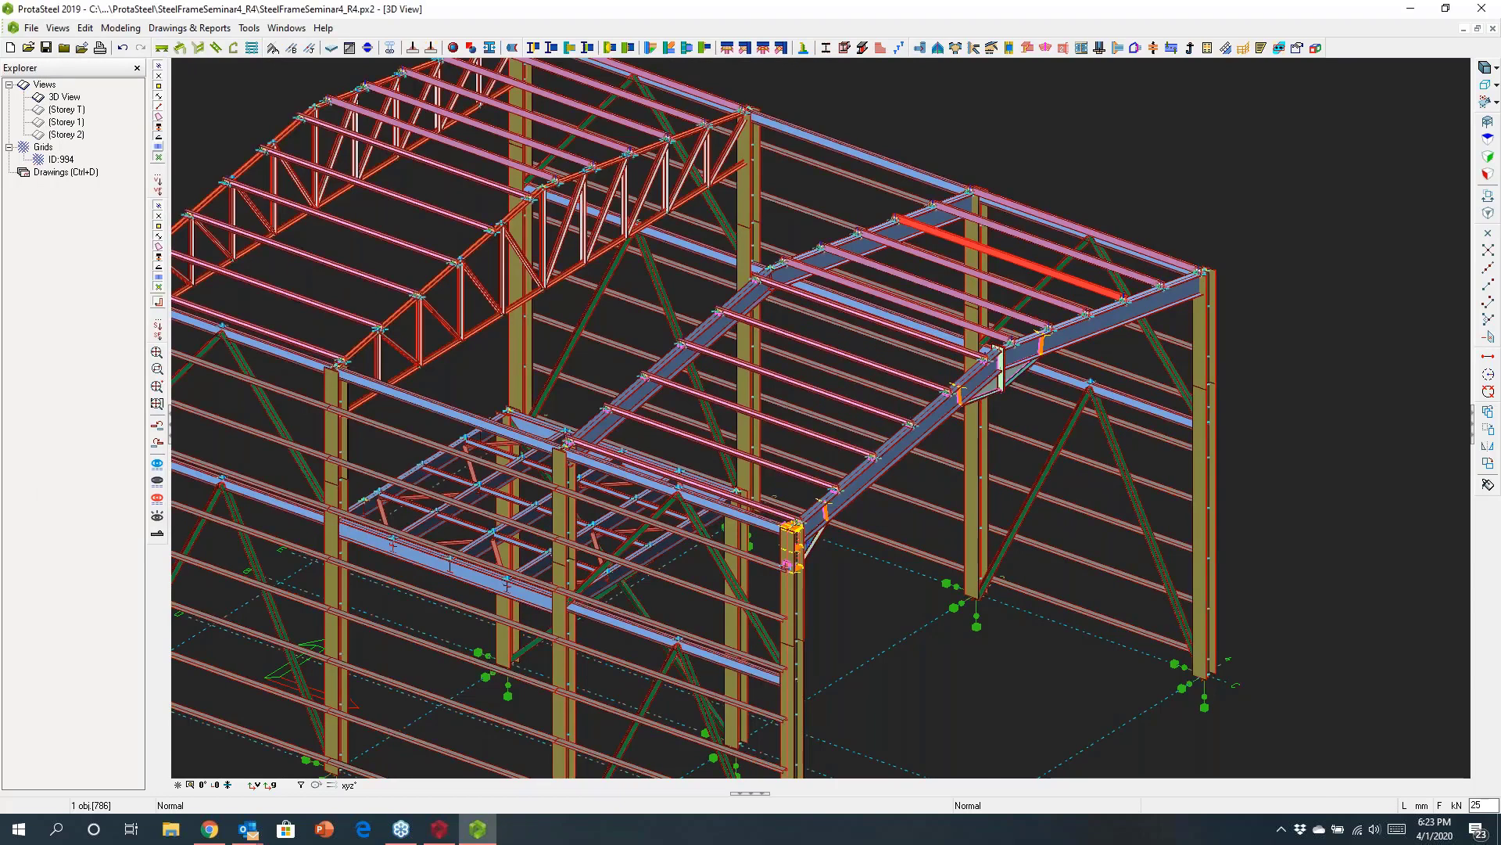
Examine the cleat connections created where the roof purlins meet the rafters
scroll(888, 216, "up", 10)
scroll(555, 466, "down", 4)
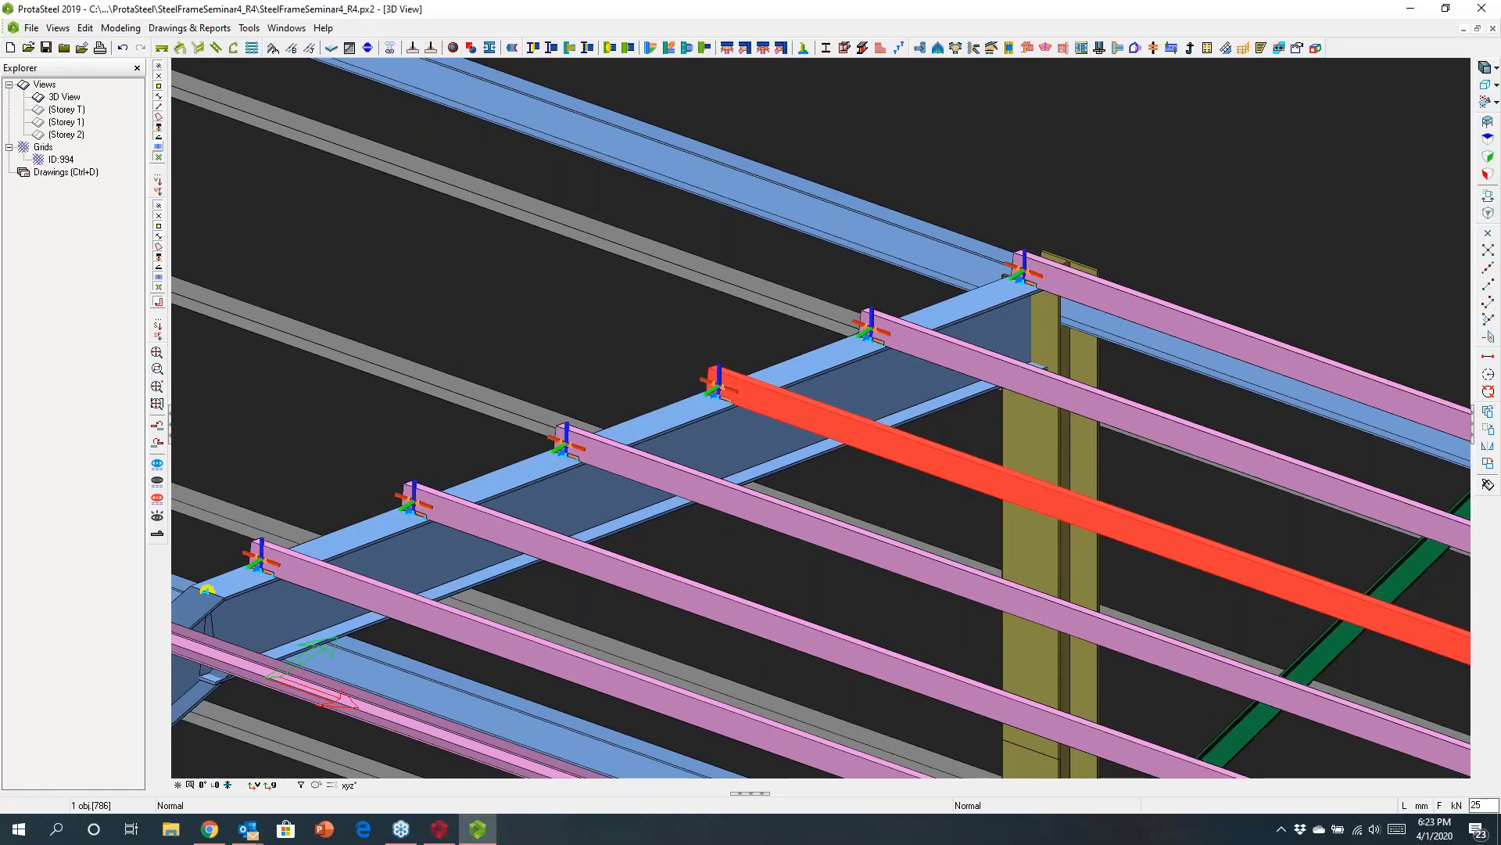
scroll(883, 632, "down", 5)
scroll(882, 632, "up", 3)
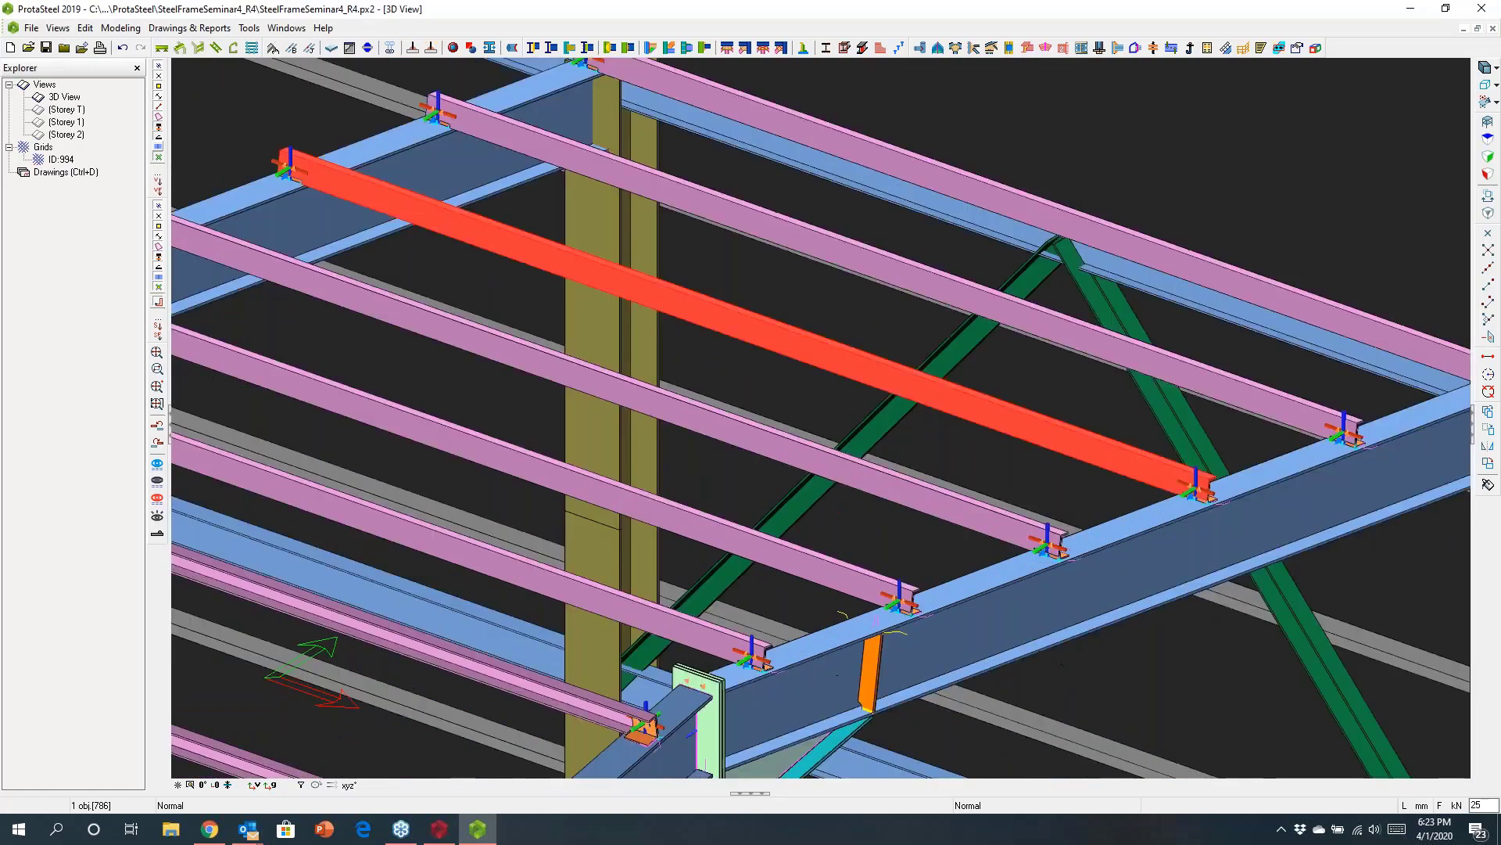
scroll(821, 611, "down", 5)
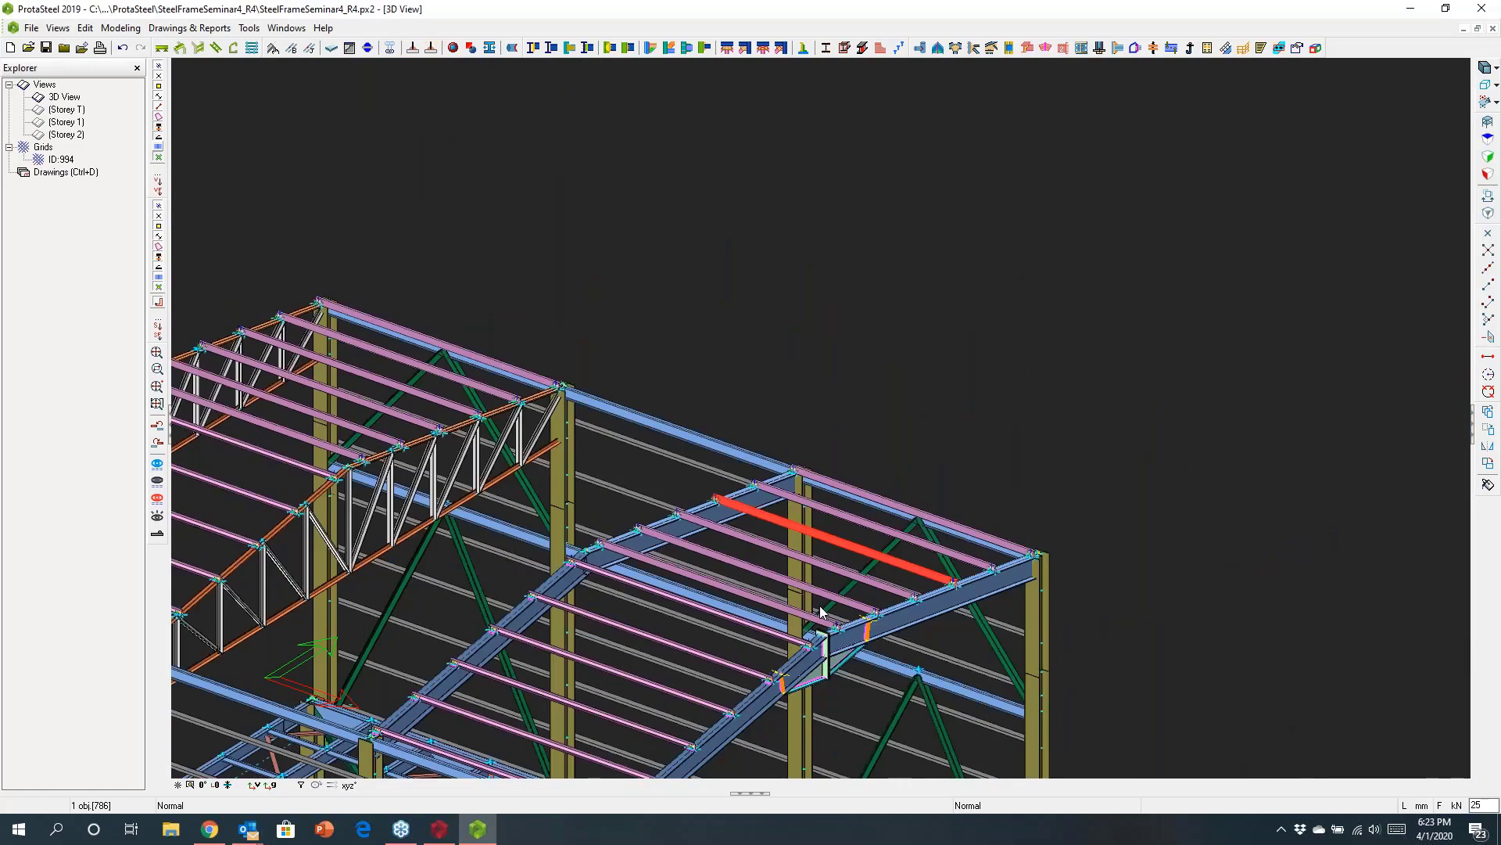
scroll(821, 612, "down", 5)
Open the Storey 1 view and examine the beams and bracings of its floor bay
double_click(67, 122)
scroll(822, 499, "up", 1)
scroll(811, 530, "down", 2)
middle_click_drag(975, 584, 538, 387)
middle_click_drag(796, 548, 736, 490)
scroll(735, 490, "up", 2)
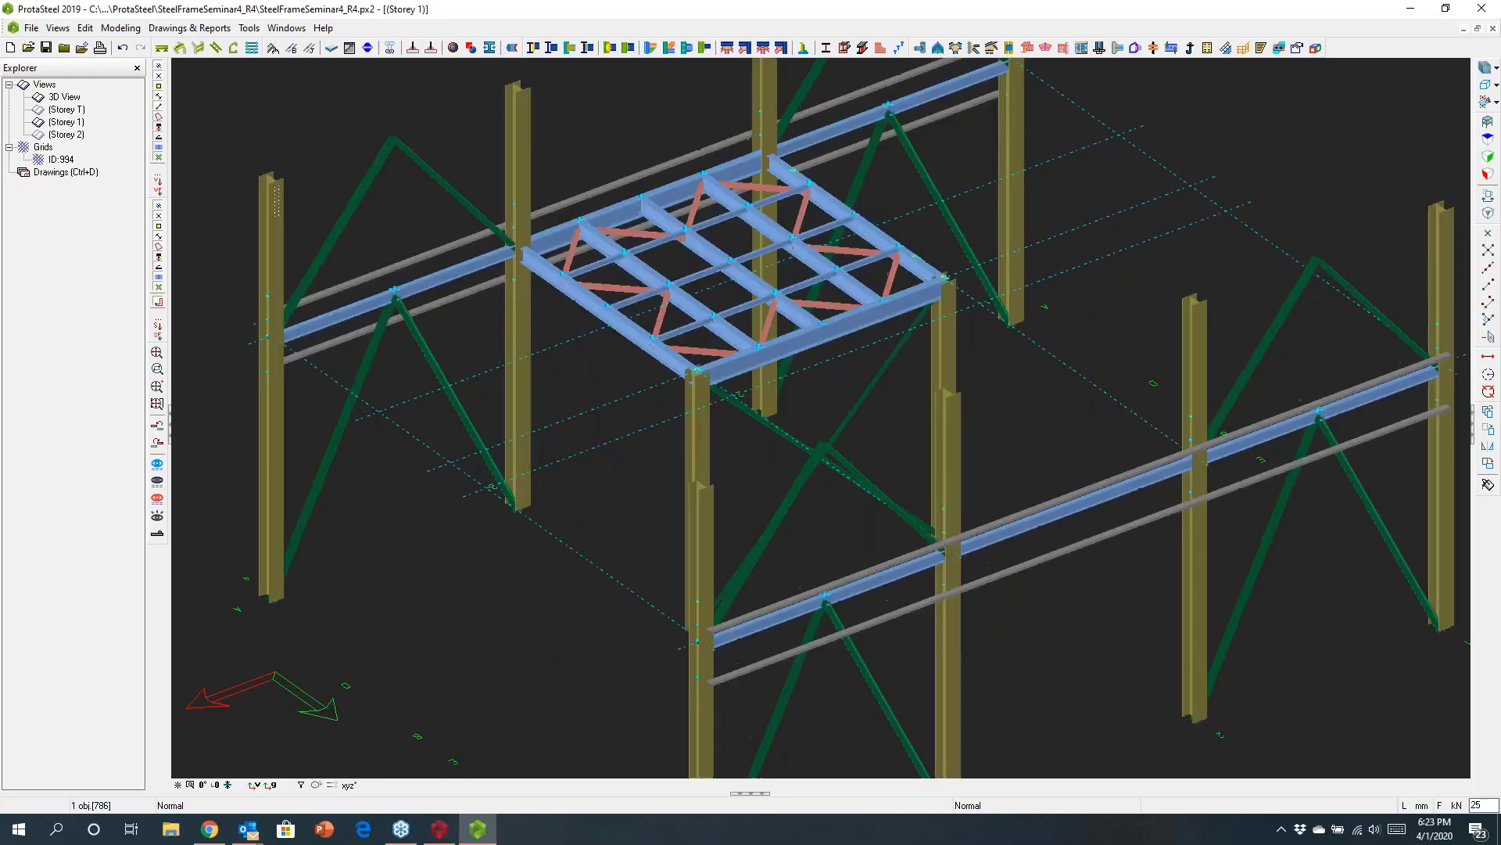
middle_click_drag(788, 362, 724, 416)
scroll(724, 416, "up", 1)
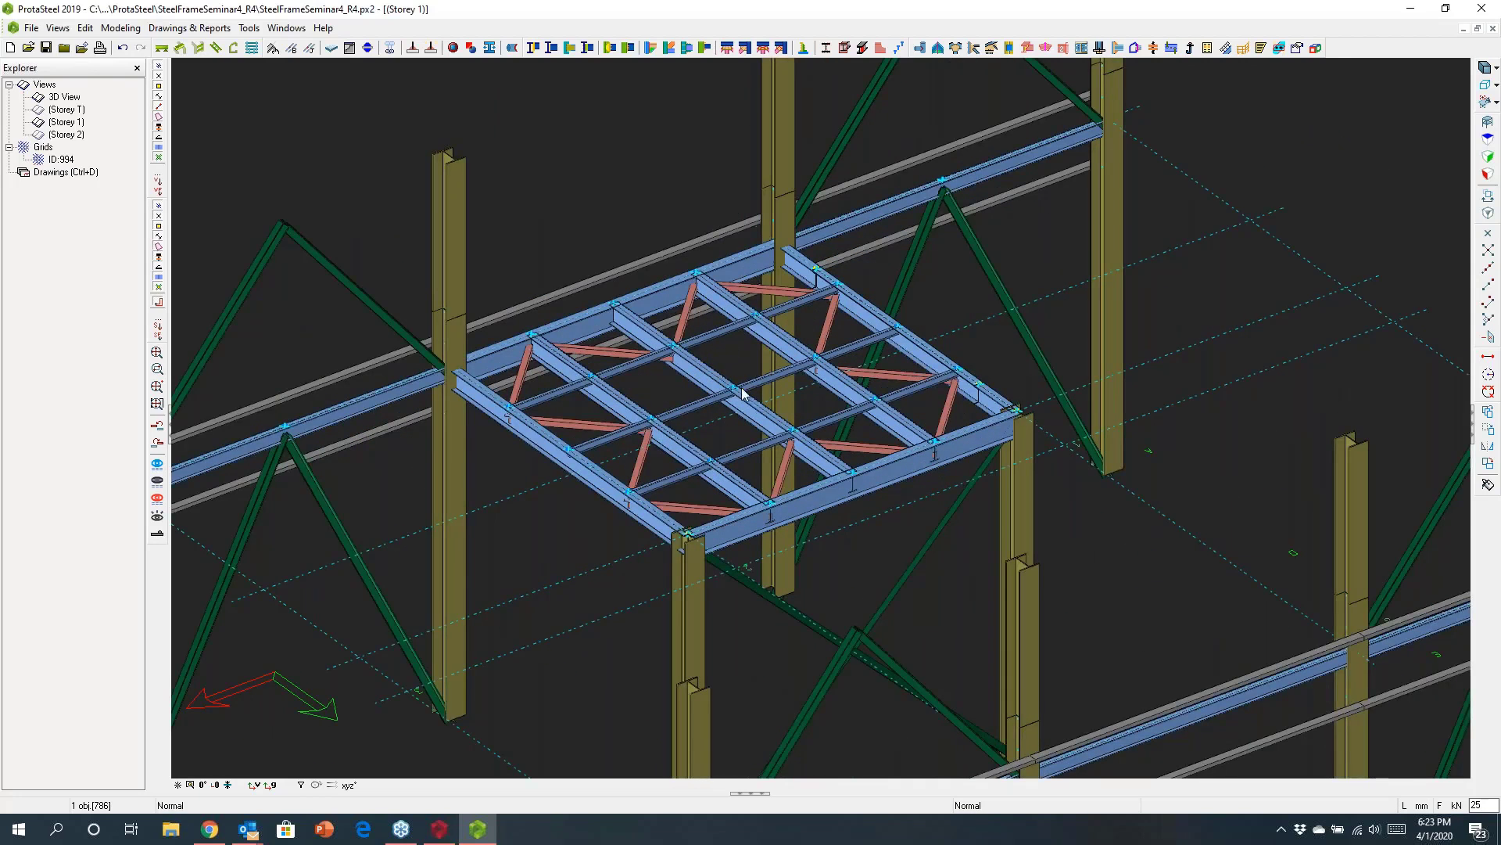
scroll(743, 393, "down", 2)
middle_click_drag(743, 393, 749, 415, "ctrl")
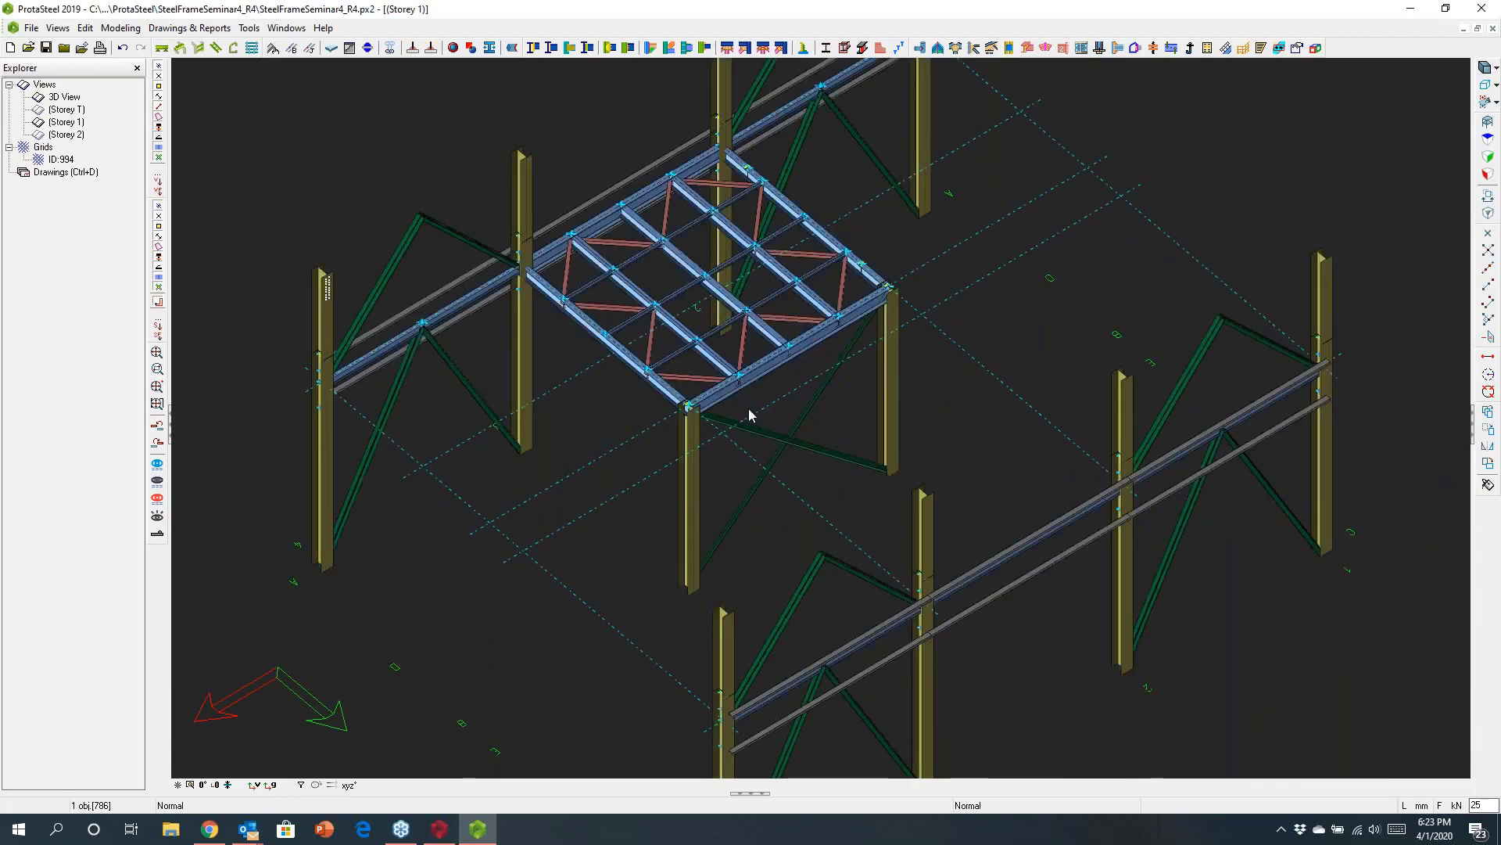
Start IntelliConnect floor beam connections for the floor bay and its columns, prioritising Stiffened End Plate, Fin Plate and Beam to Beam End Plate
scroll(749, 415, "up", 2)
mouse_move(437, 117)
left_mouse_down()
mouse_move(850, 446)
mouse_move(934, 563)
mouse_move(946, 638)
left_mouse_up()
scroll(864, 508, "up", 3)
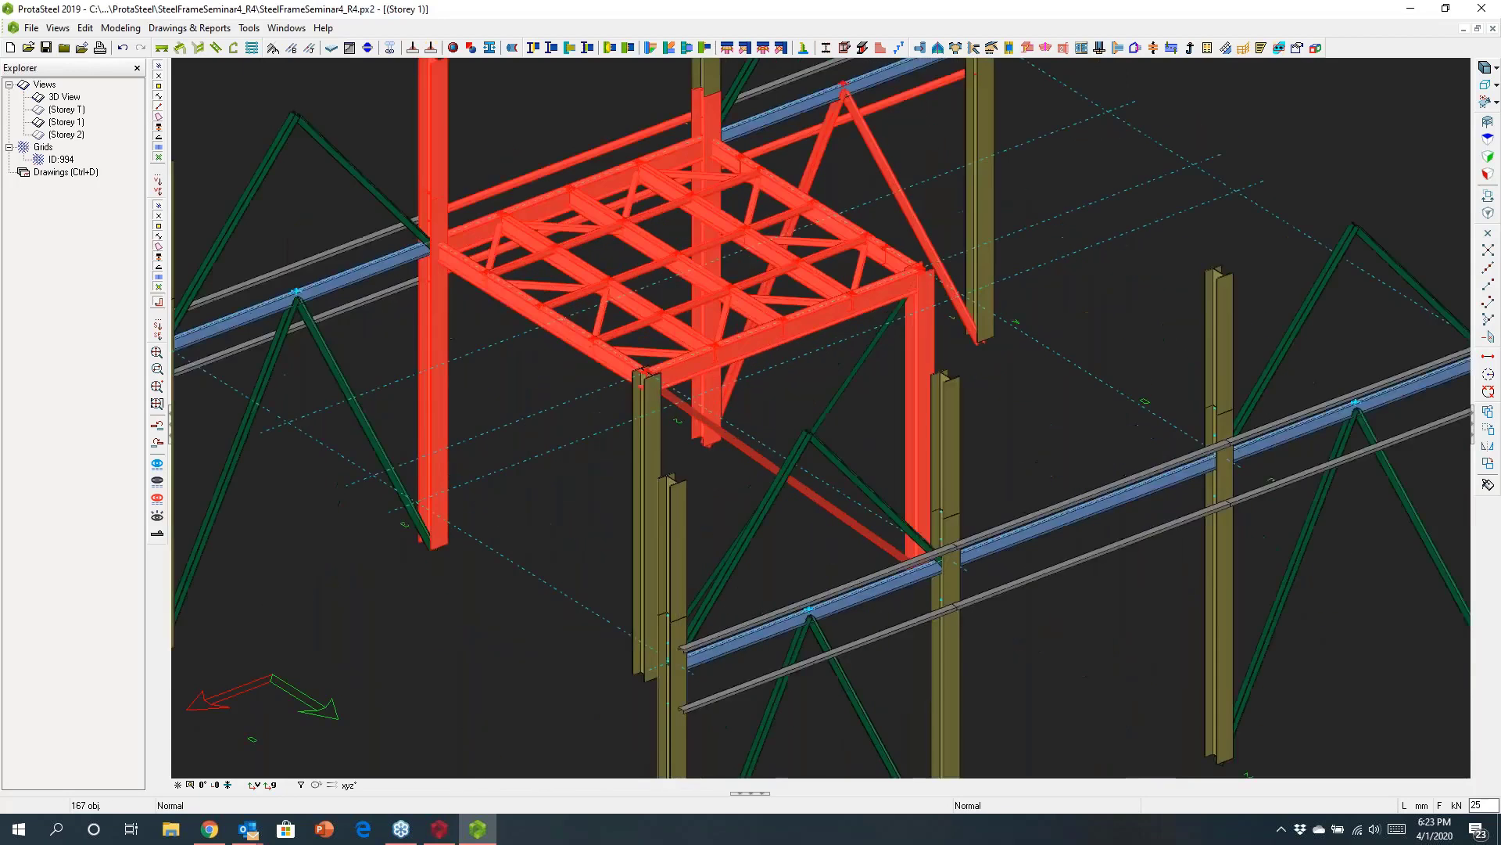
scroll(622, 434, "up", 2)
left_click(623, 434)
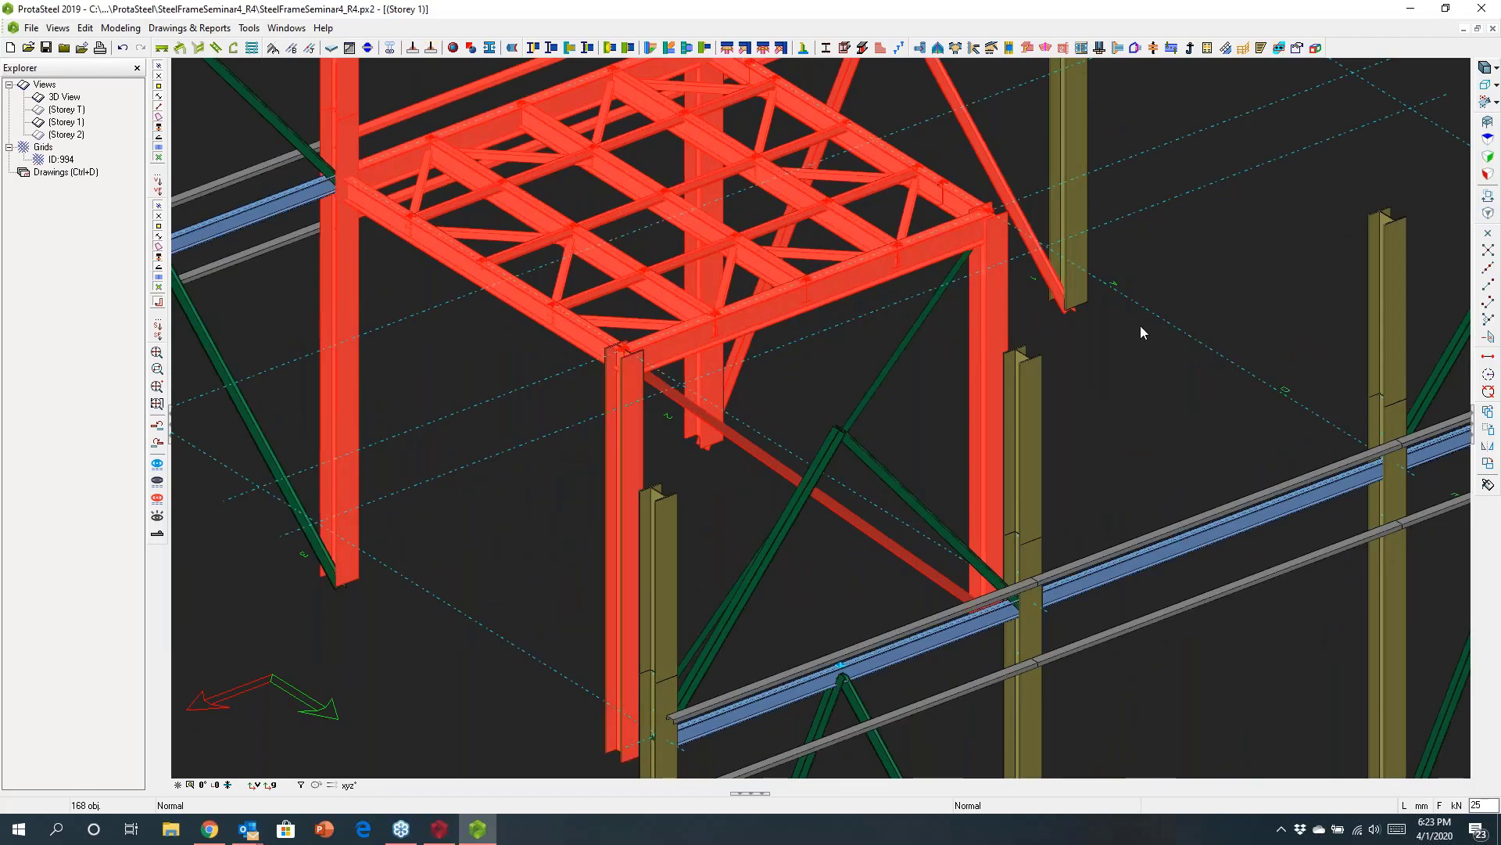
right_click(1125, 345)
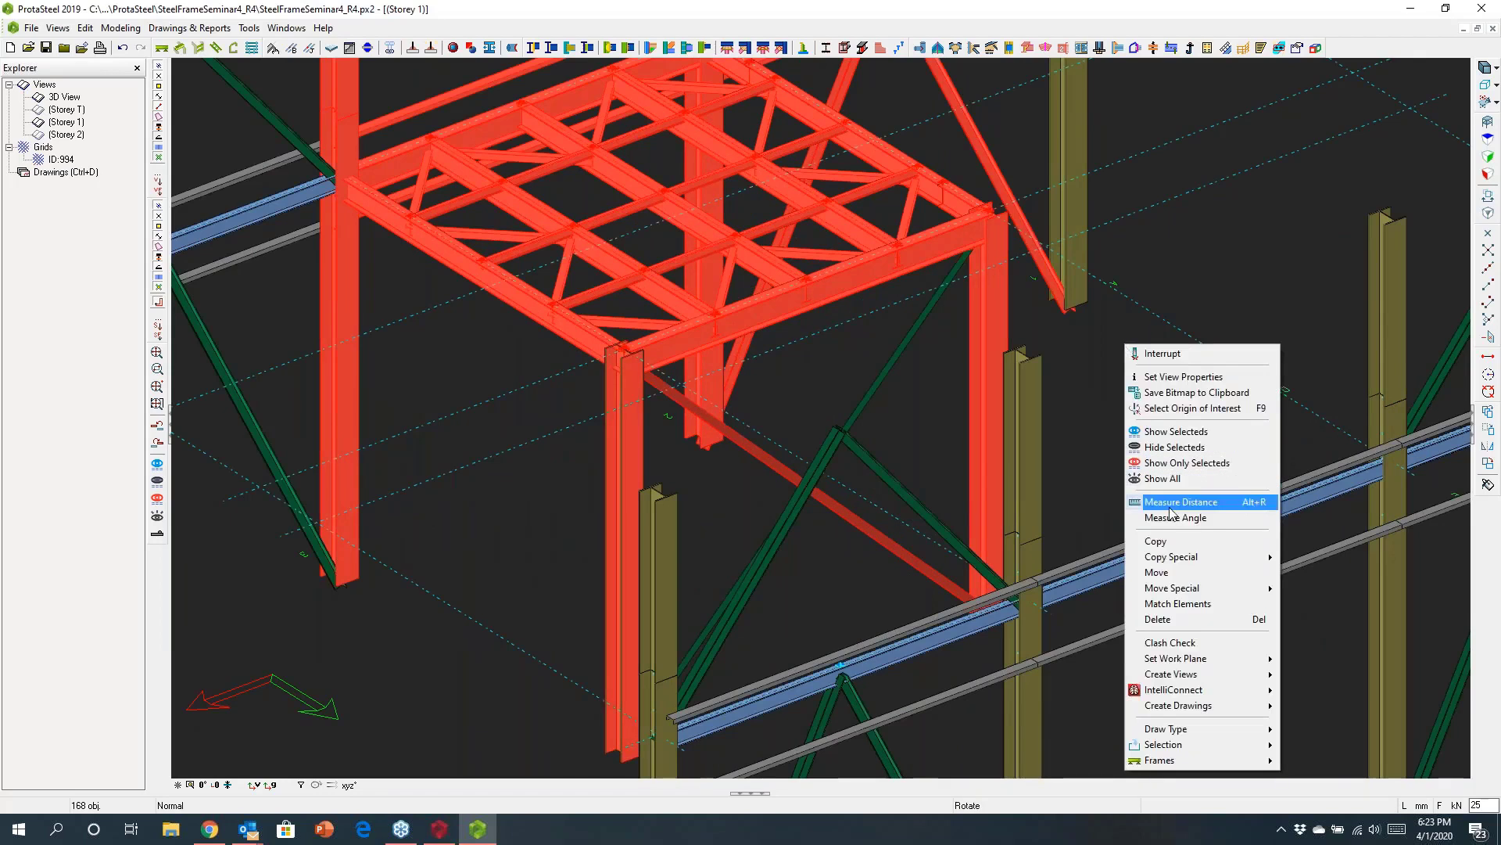
mouse_move(1189, 689)
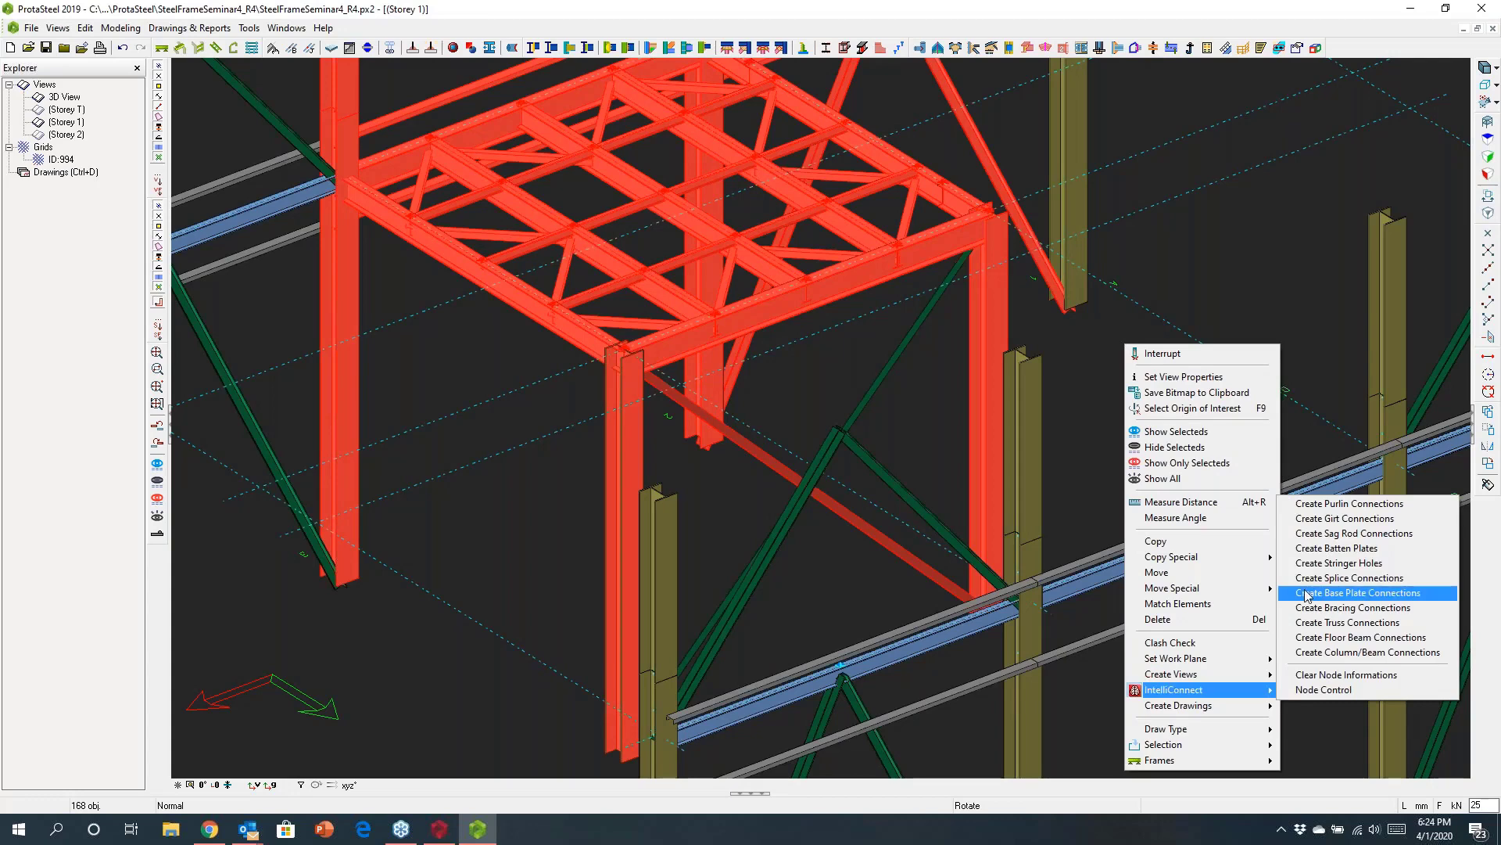
left_click(1336, 638)
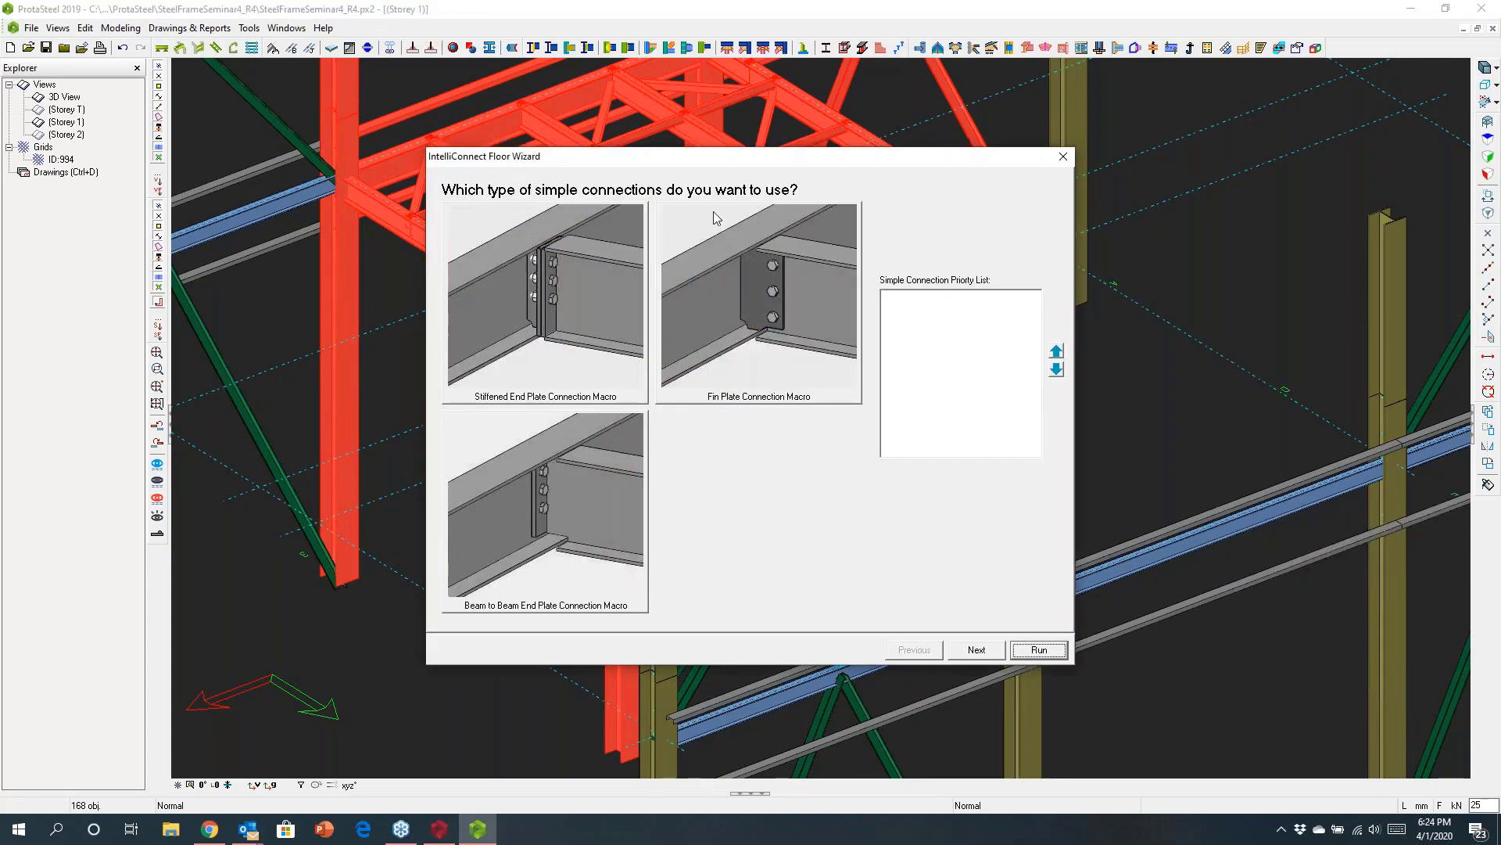
left_click(594, 289)
left_click(744, 307)
left_click(550, 509)
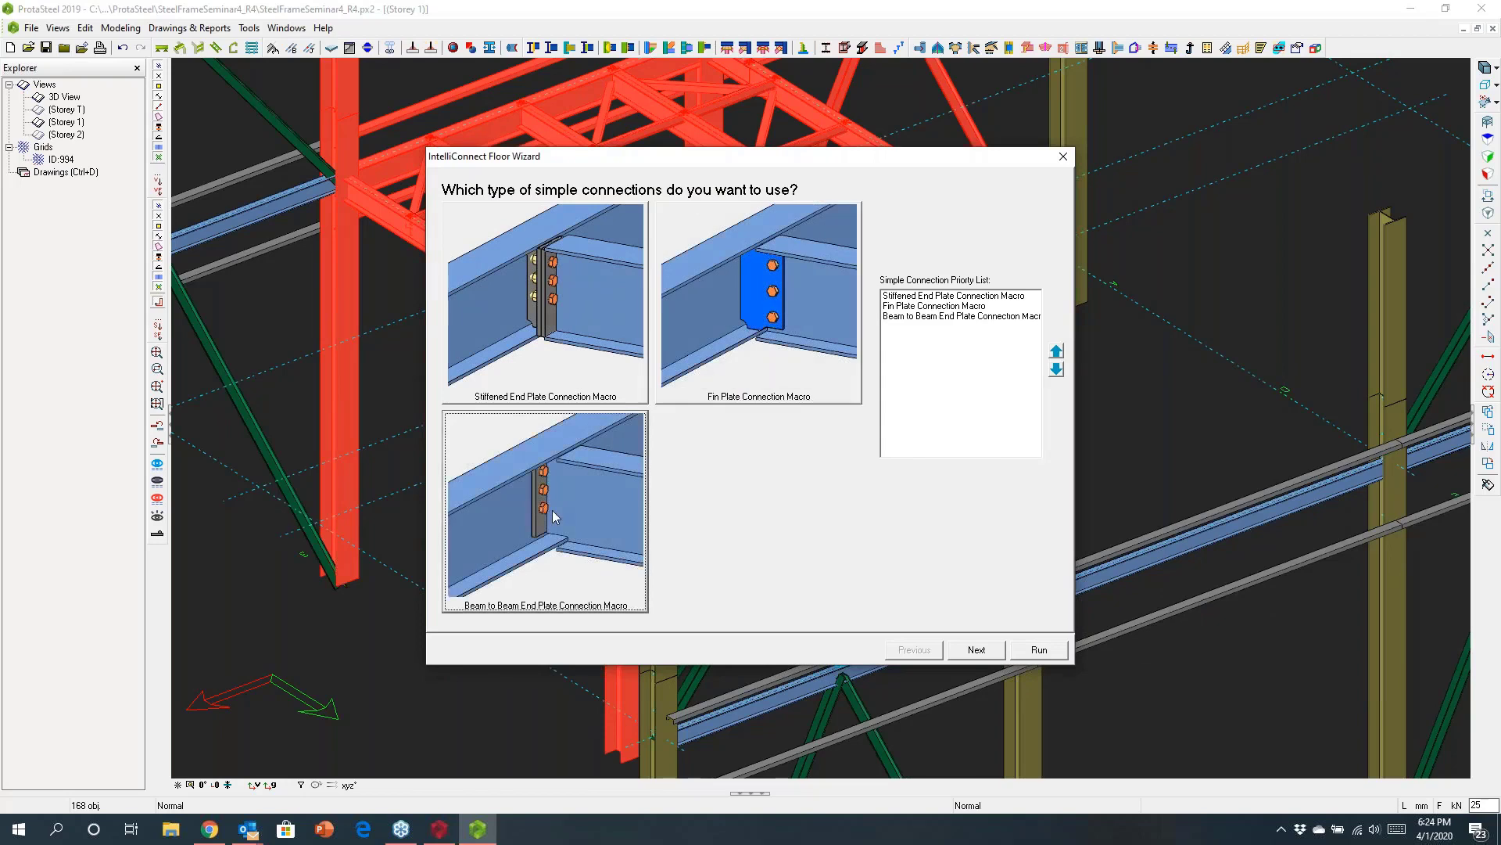
Add the Bolted Gusset Plate and Corner Bolted Gusset Plate macros to the bracing connection priority list
left_click(977, 649)
left_click(533, 296)
left_click(751, 352)
left_click(977, 649)
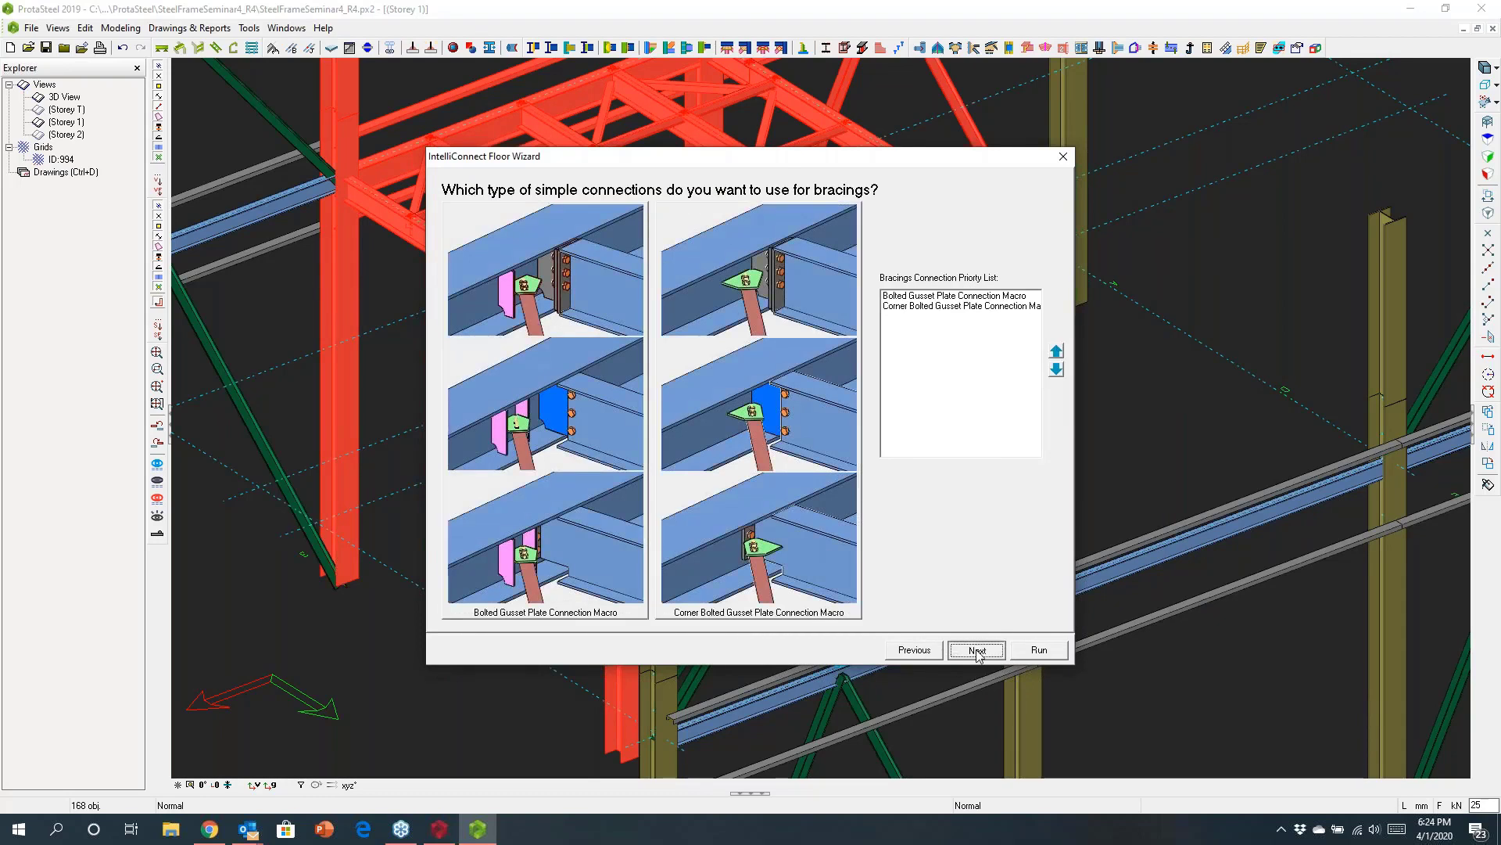
Enable removal of the closer gusset stiffener, run the floor beam connections and close the connection log
left_click(456, 288)
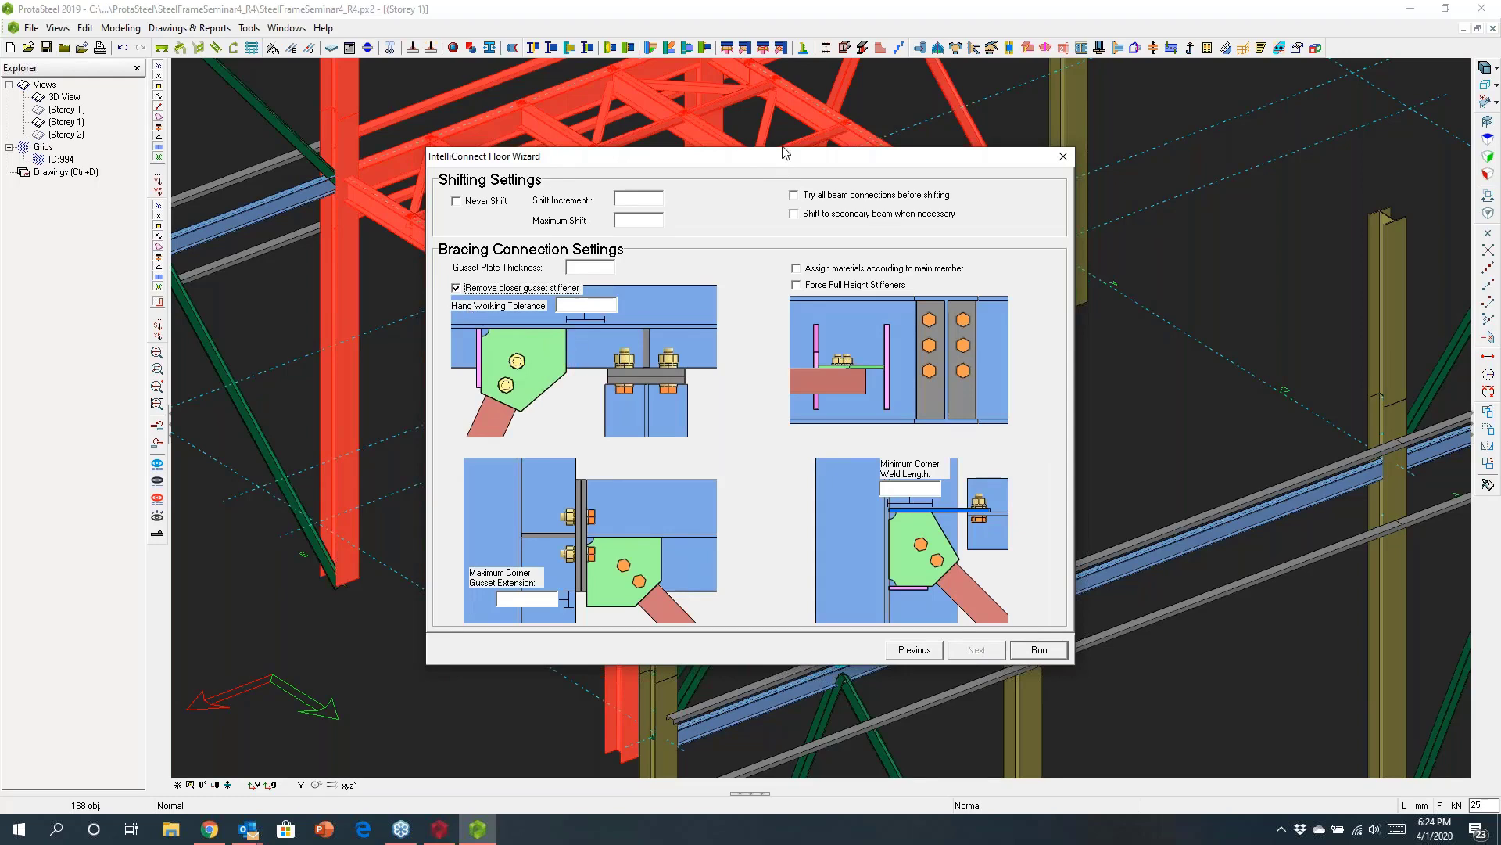
left_click_drag(756, 165, 1166, 299)
left_click(1449, 784)
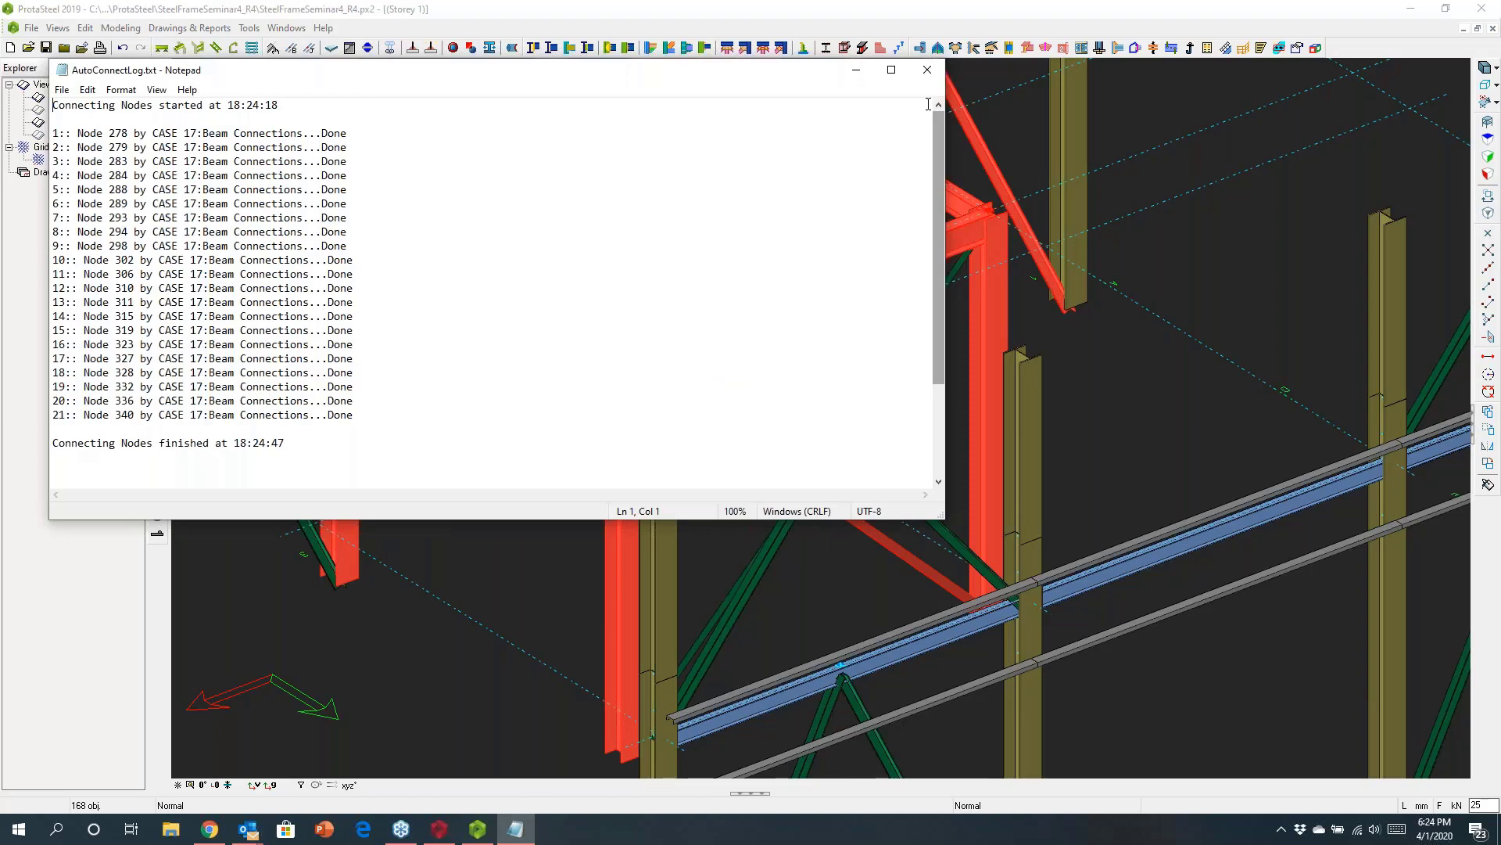
left_click(926, 70)
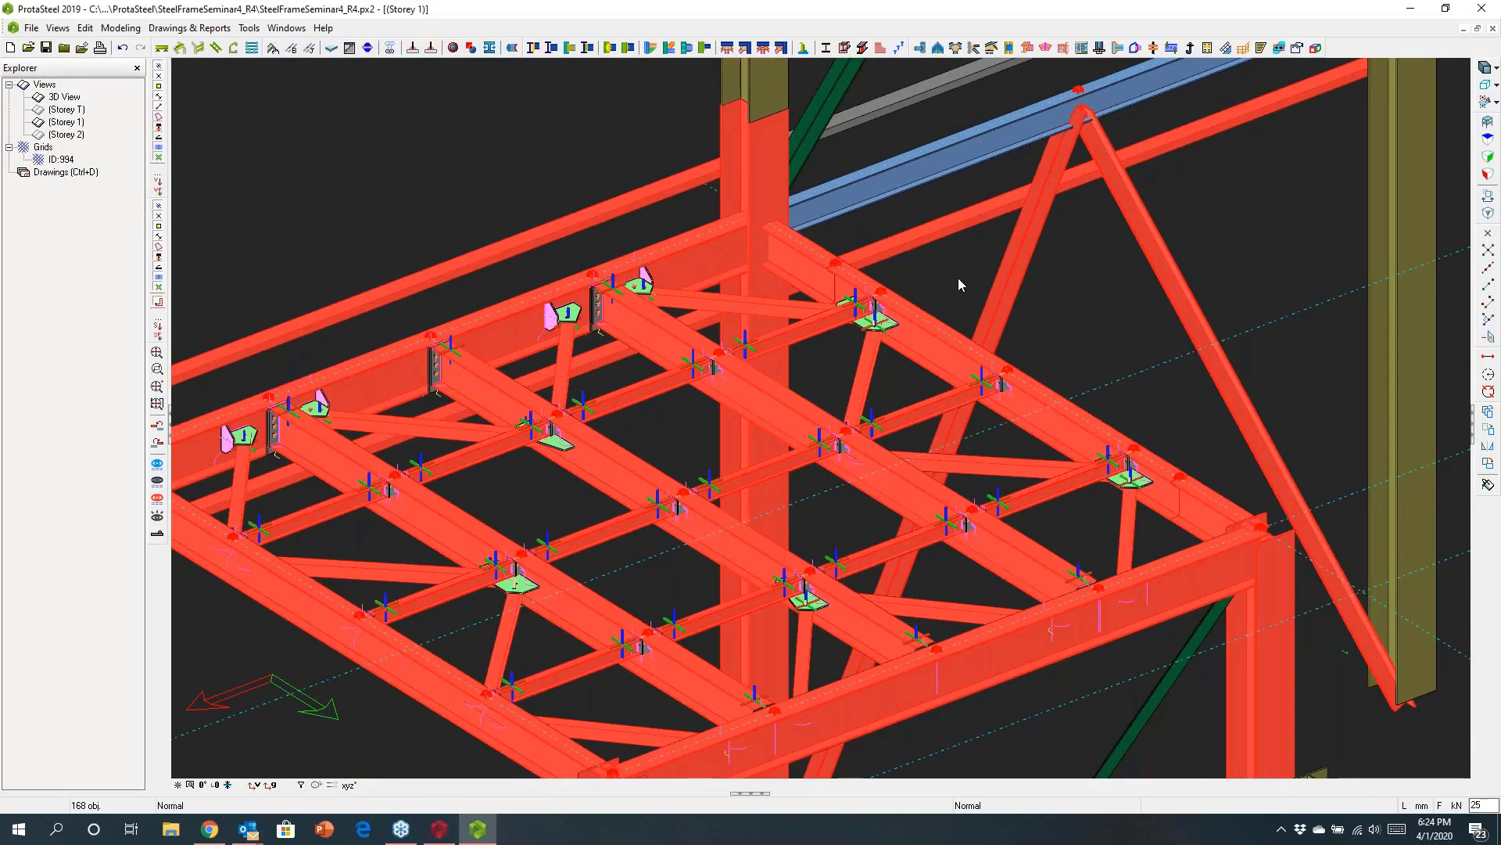
Clear the selection and examine the end plate and bracing gusset connections created in the Storey 1 floor bay
key("Escape")
scroll(888, 288, "up", 2)
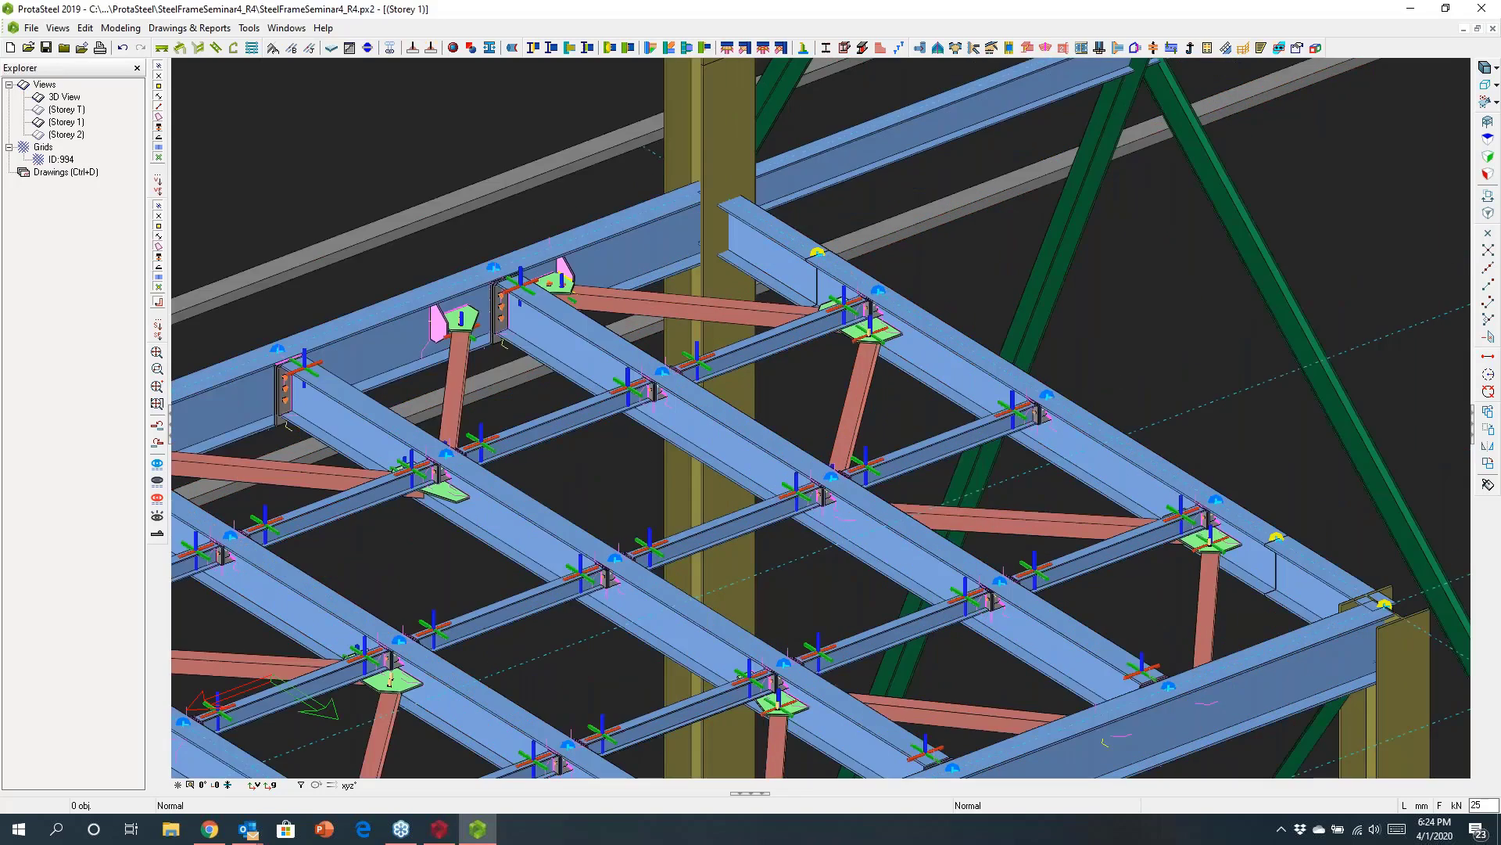
scroll(712, 454, "up", 6)
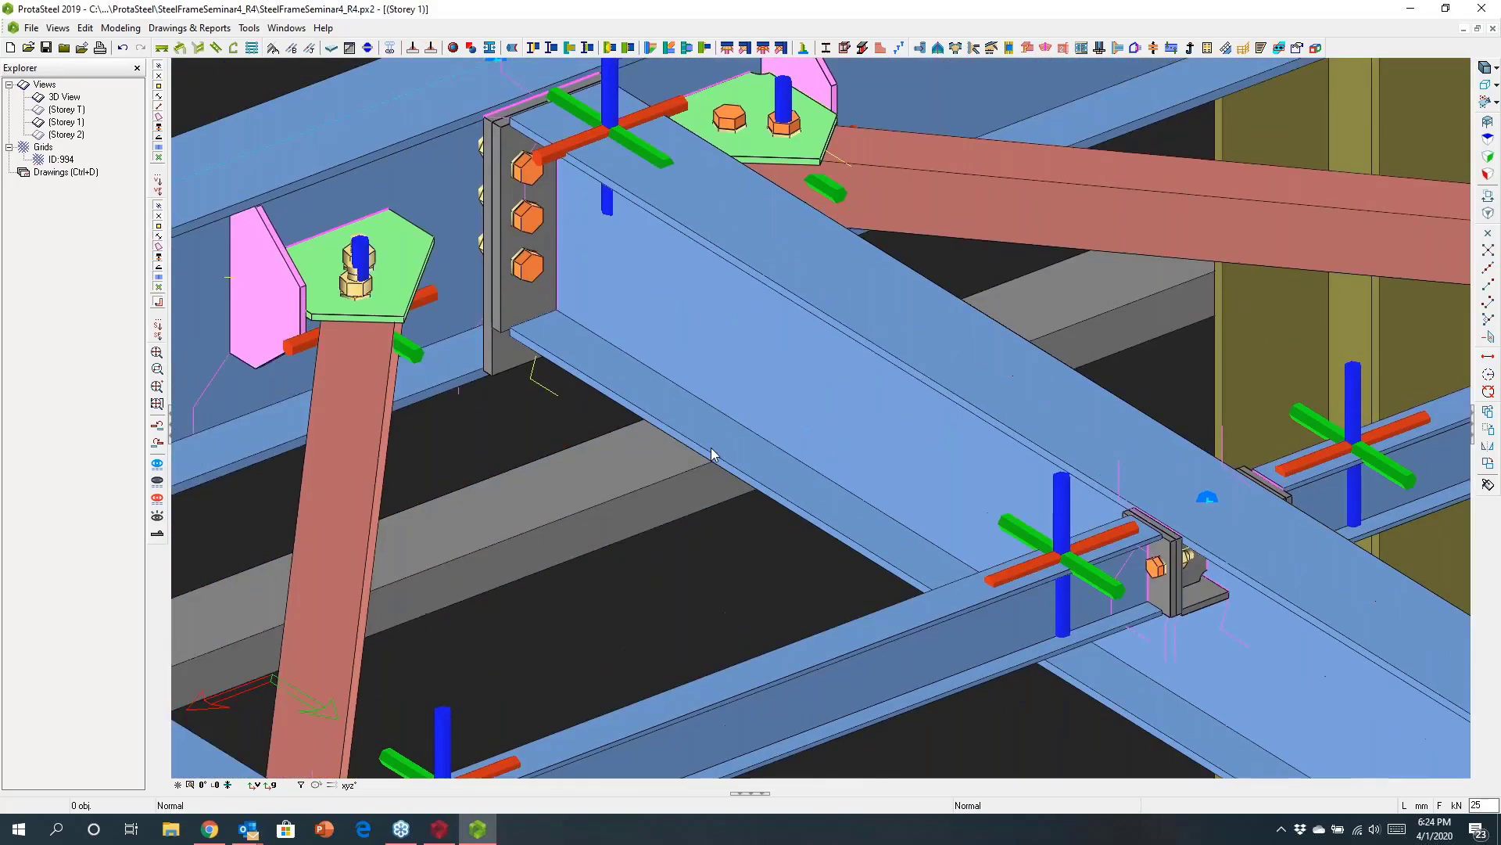
scroll(710, 452, "down", 3)
scroll(691, 435, "up", 2)
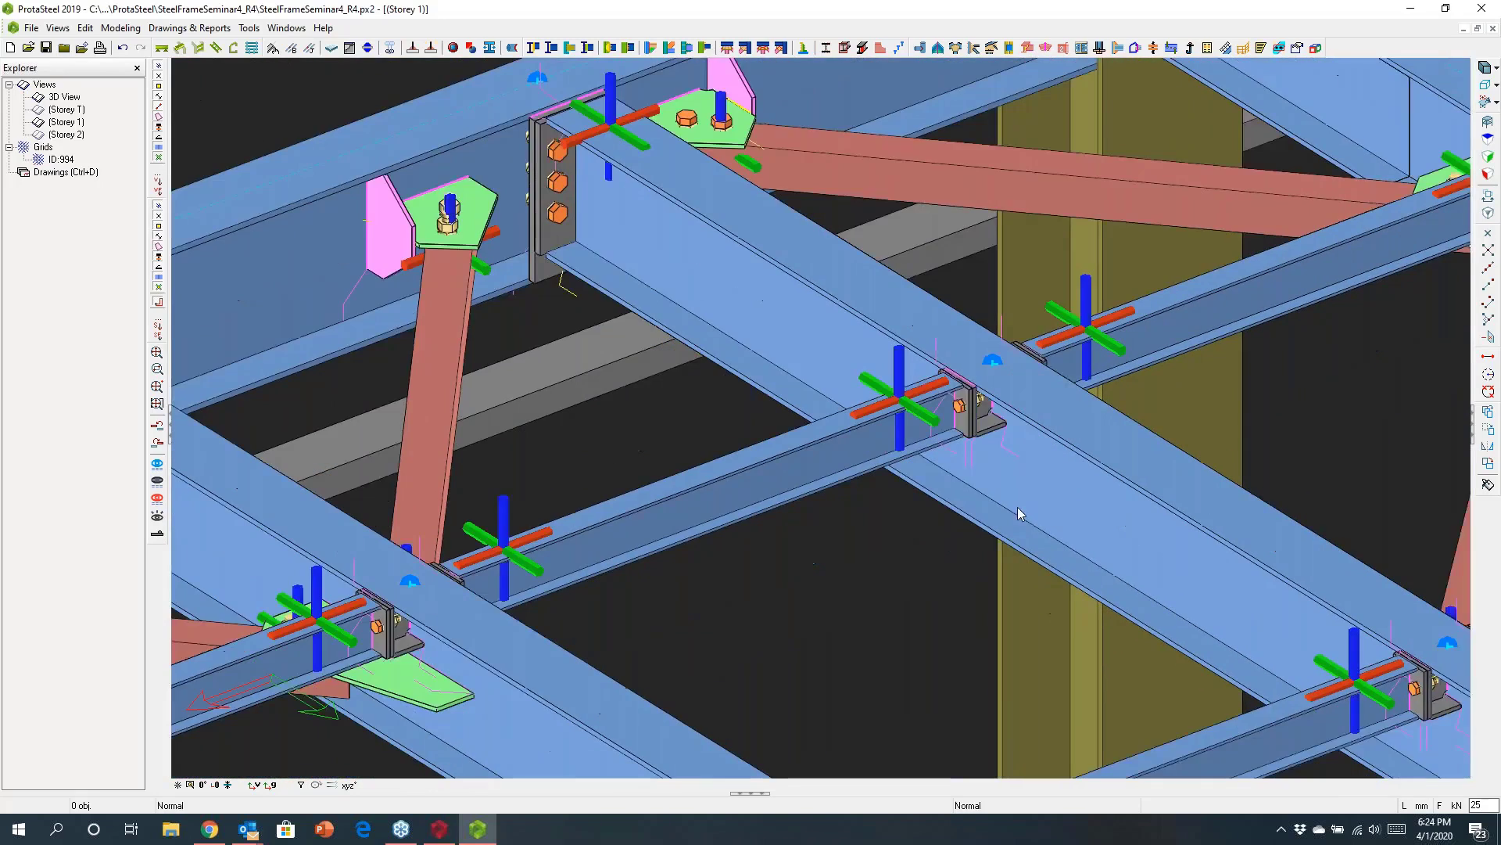
scroll(1019, 513, "down", 1)
scroll(1019, 513, "down", 4)
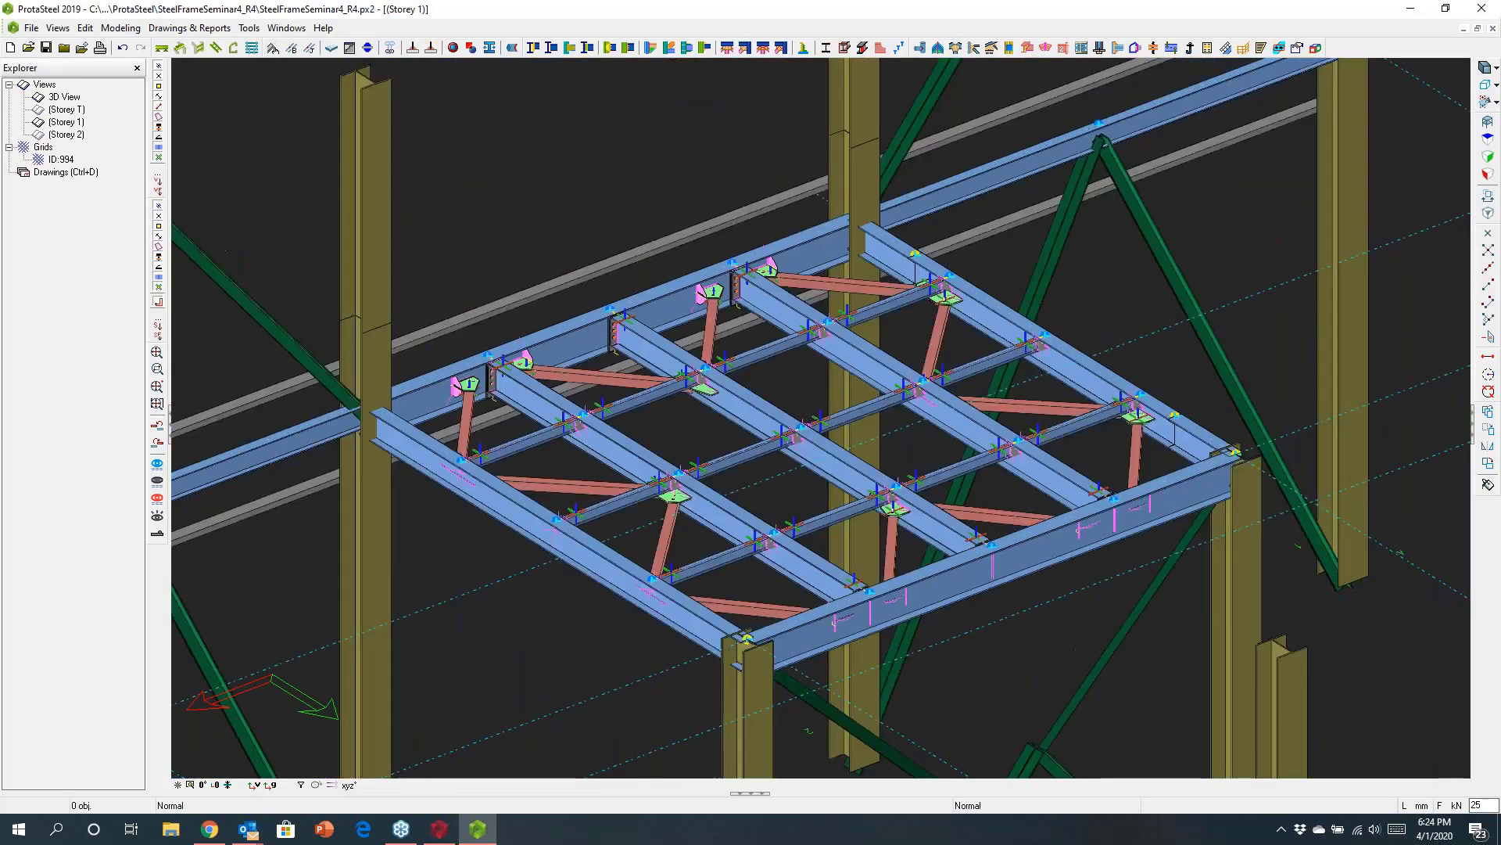
scroll(830, 357, "down", 6)
left_click_drag(438, 115, 1363, 764)
right_click(644, 245)
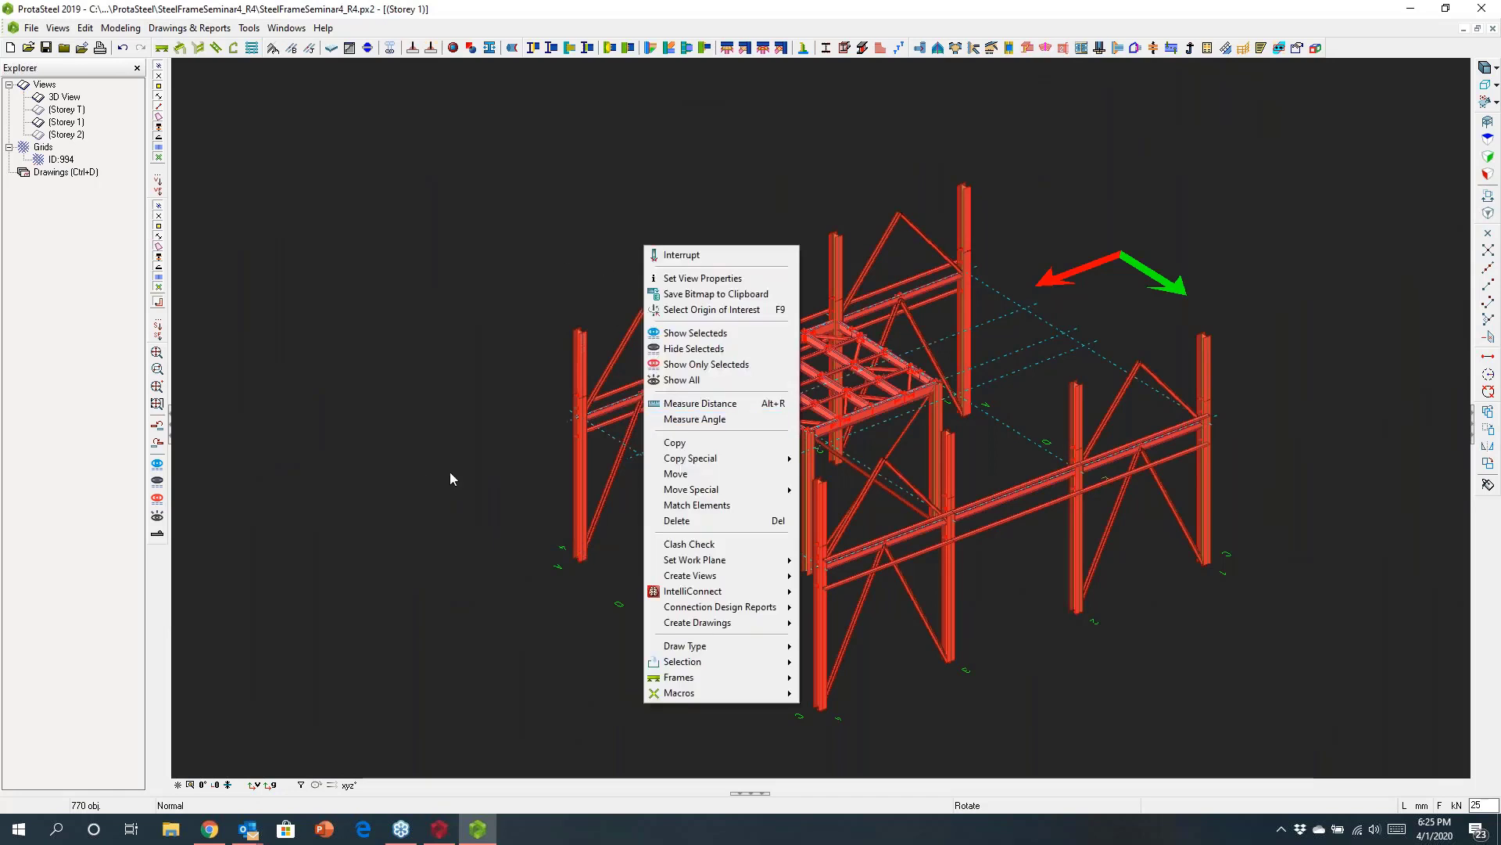
left_click(681, 255)
Select the entire Storey 1 frame and start IntelliConnect column/beam connections for it
left_click_drag(448, 139, 1347, 758)
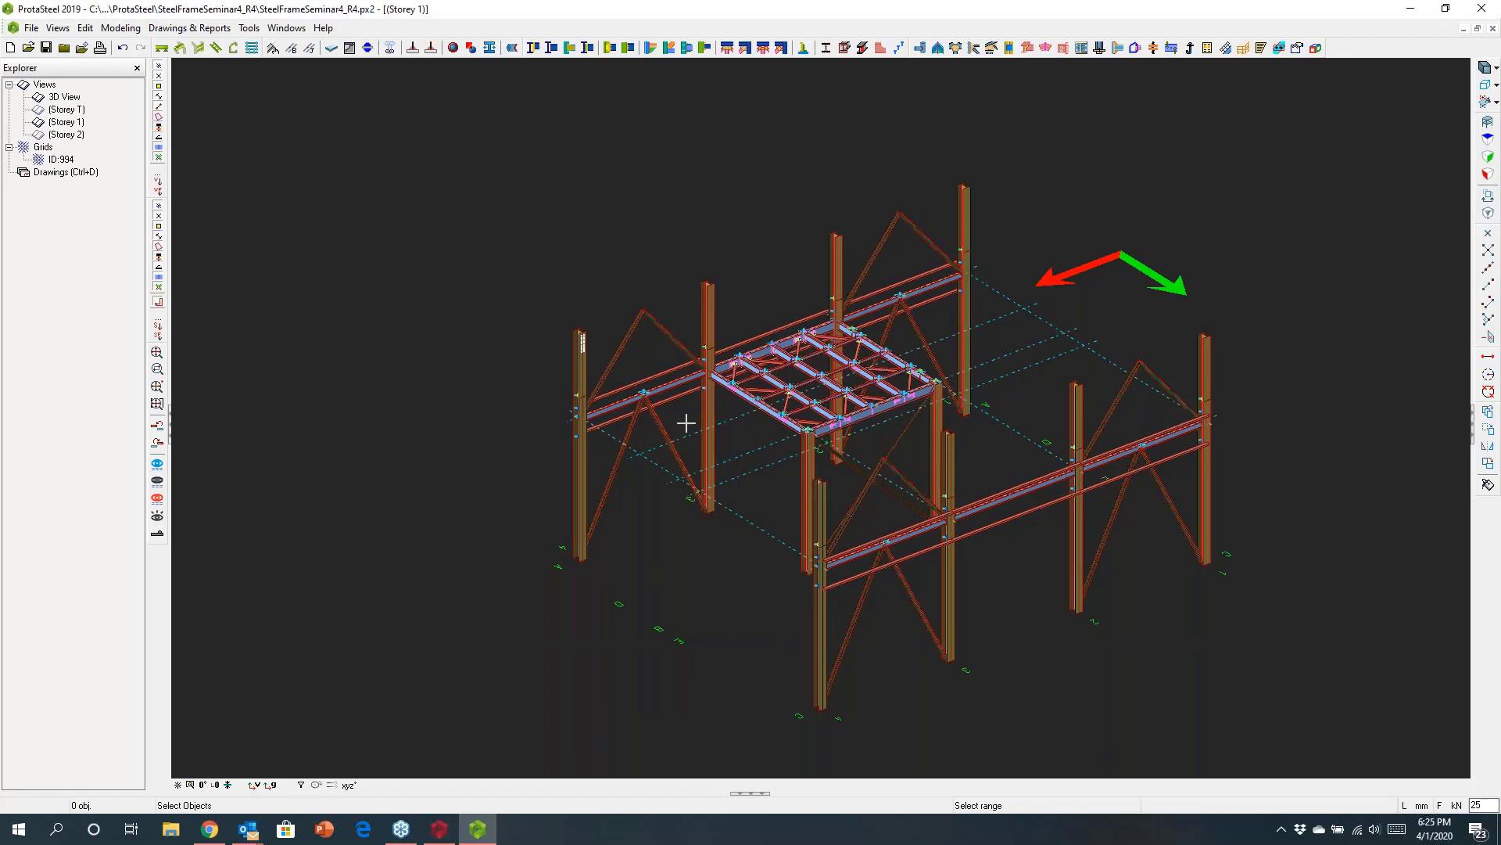
scroll(686, 423, "up", 4)
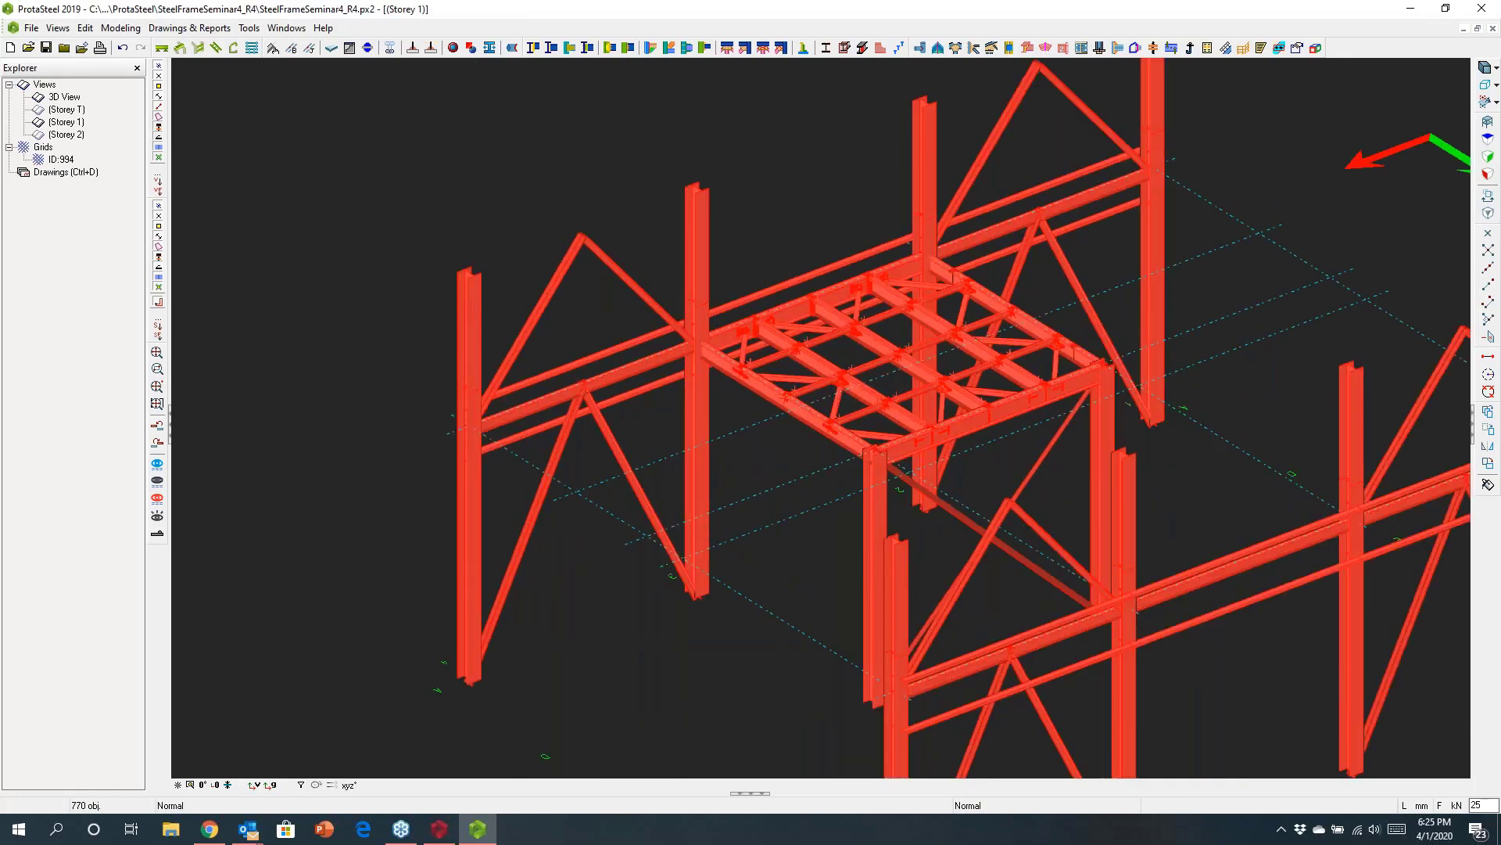
scroll(669, 219, "up", 3)
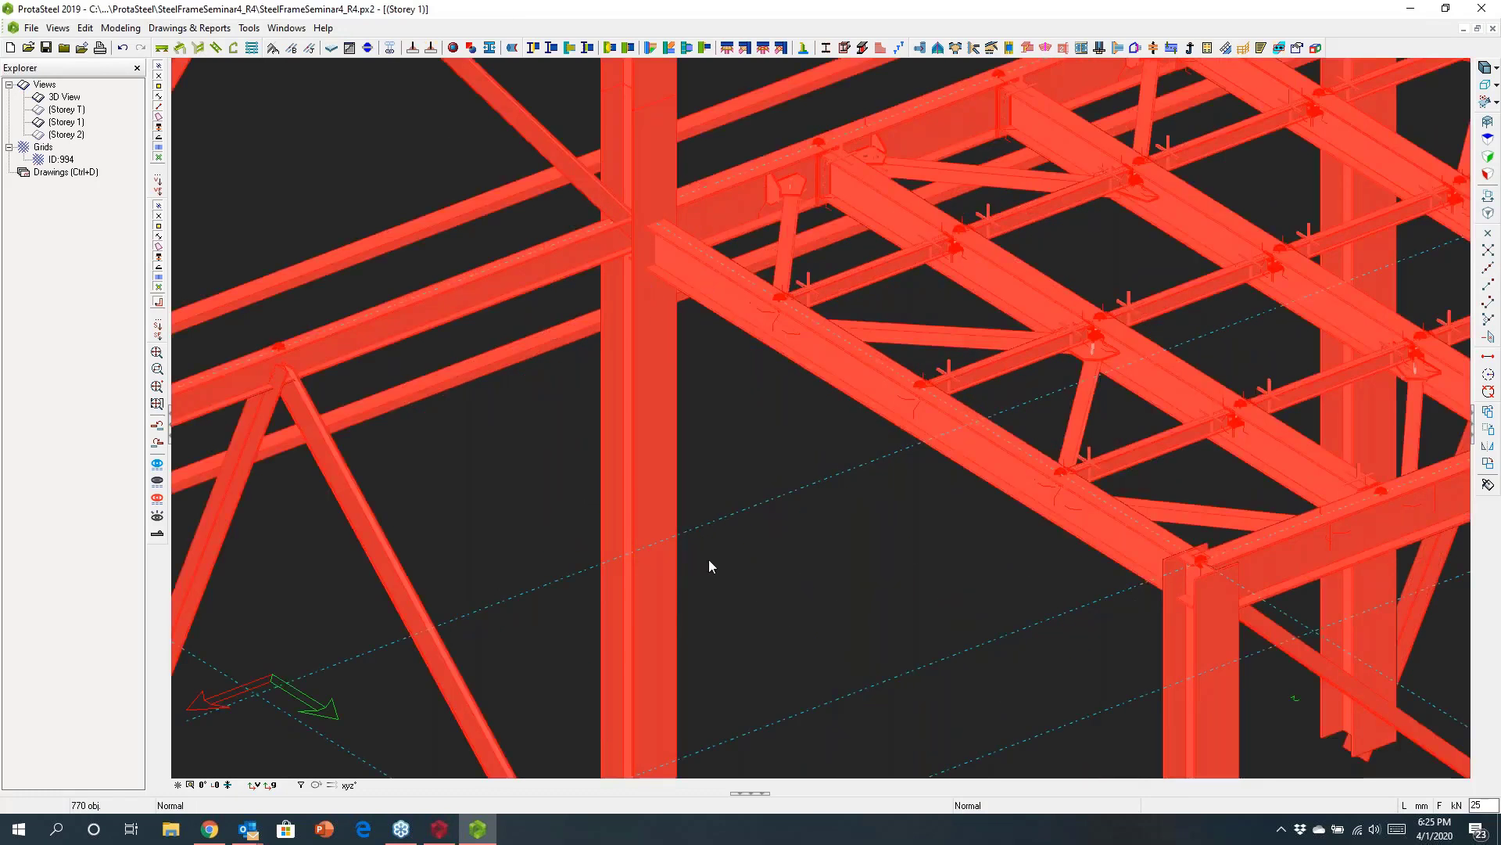
right_click(790, 573)
mouse_move(937, 541)
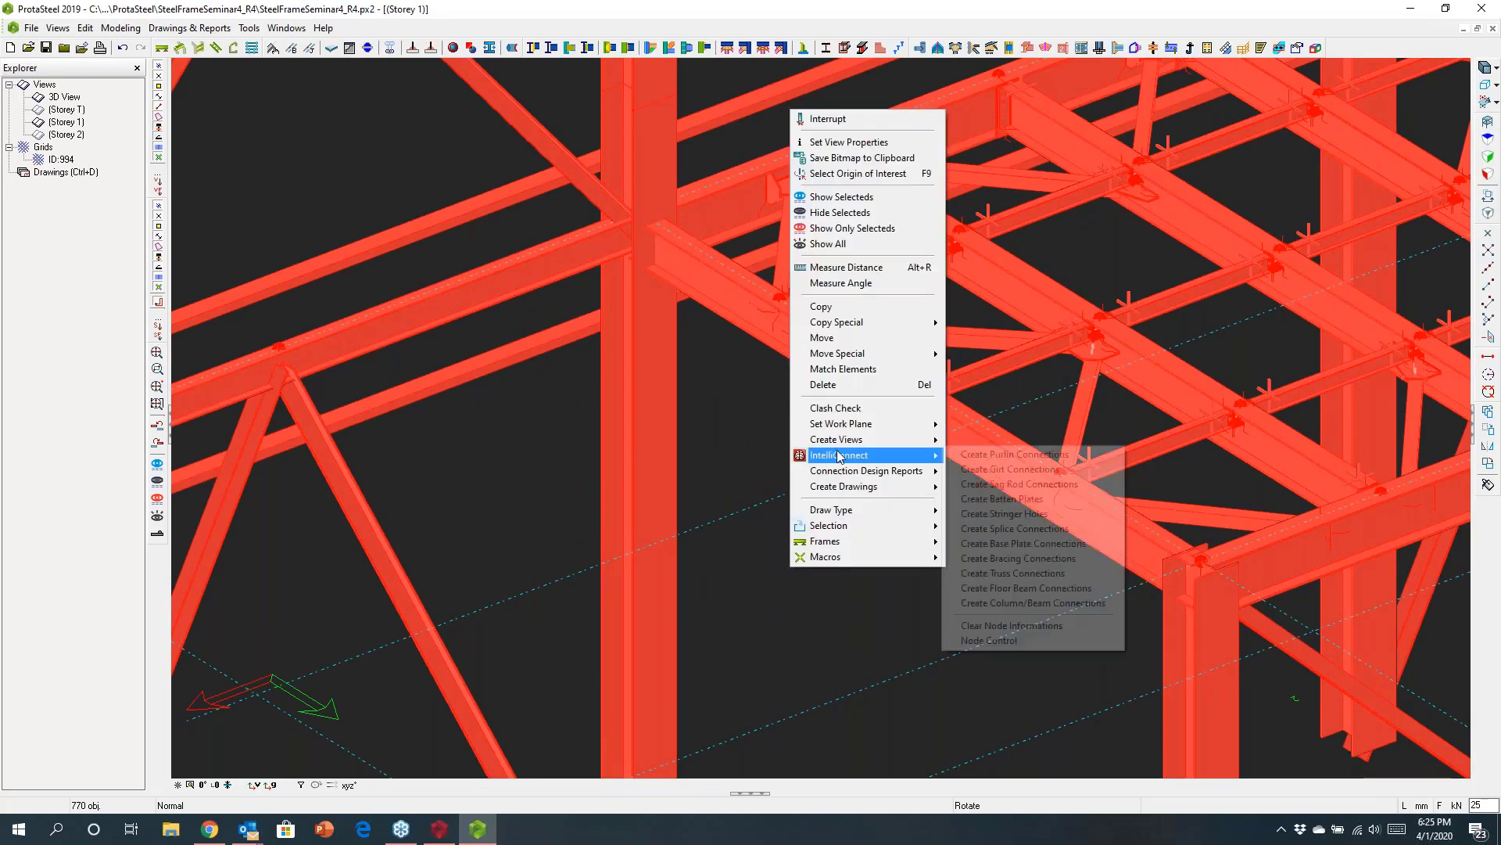
left_click(981, 603)
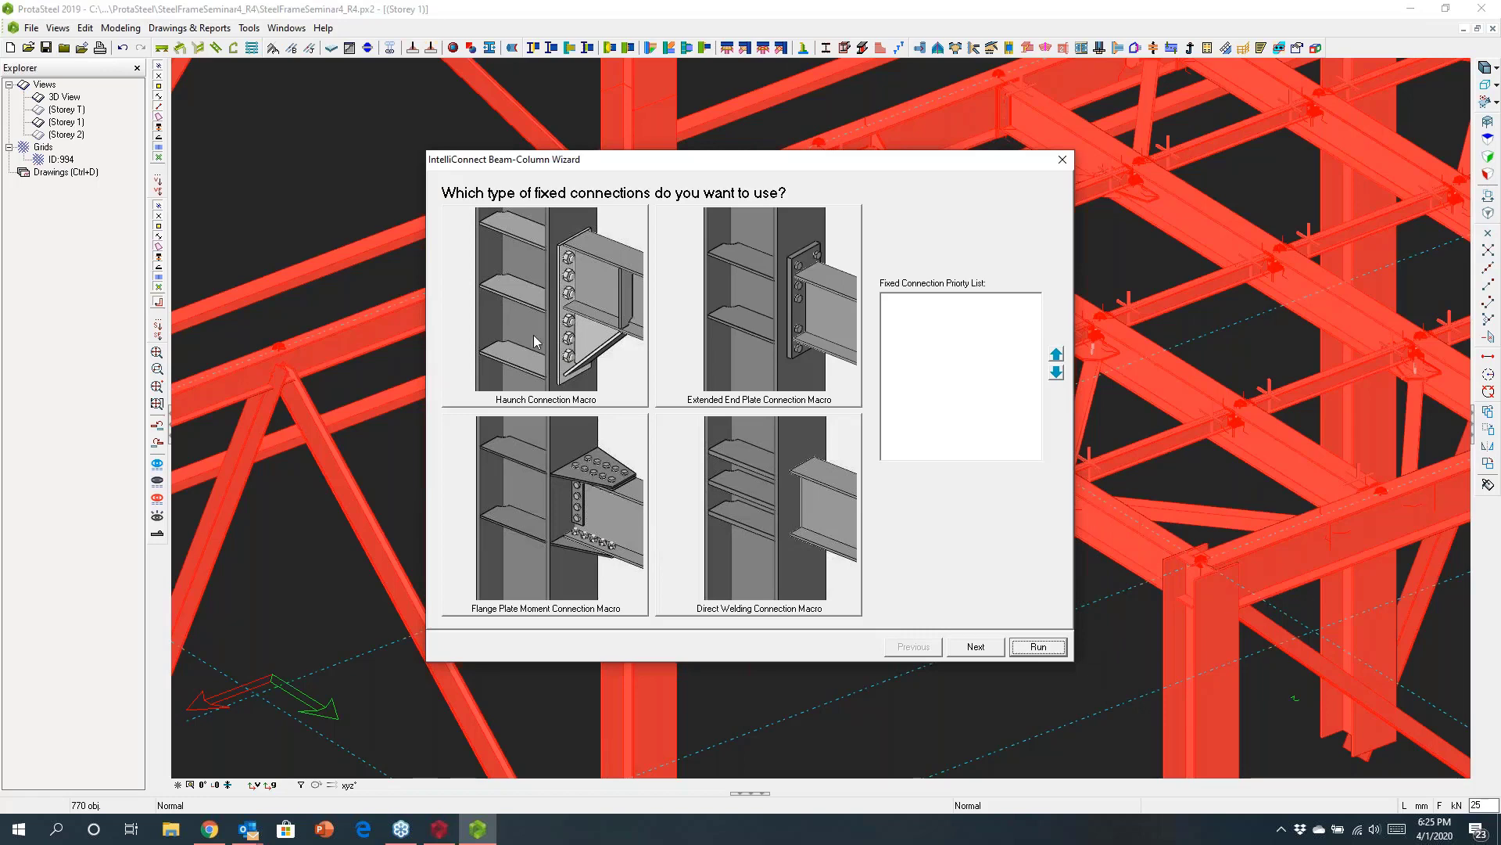
Prioritise the fixed connection macros as Haunch, Extended End Plate, Direct Welding and Flange Plate Moment
left_click(583, 341)
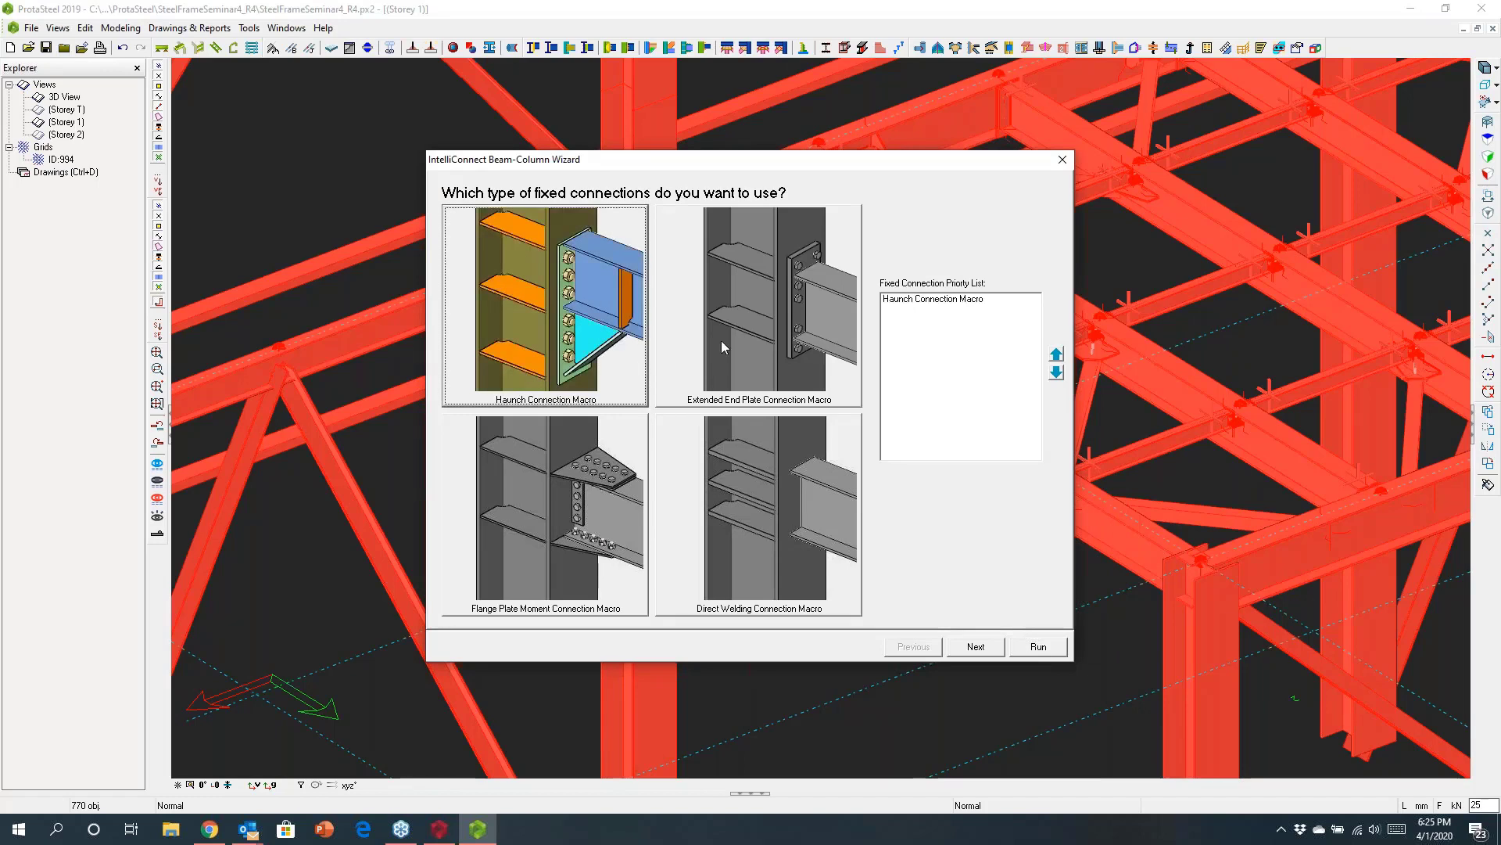
left_click(721, 342)
left_click(726, 341)
left_click(726, 341)
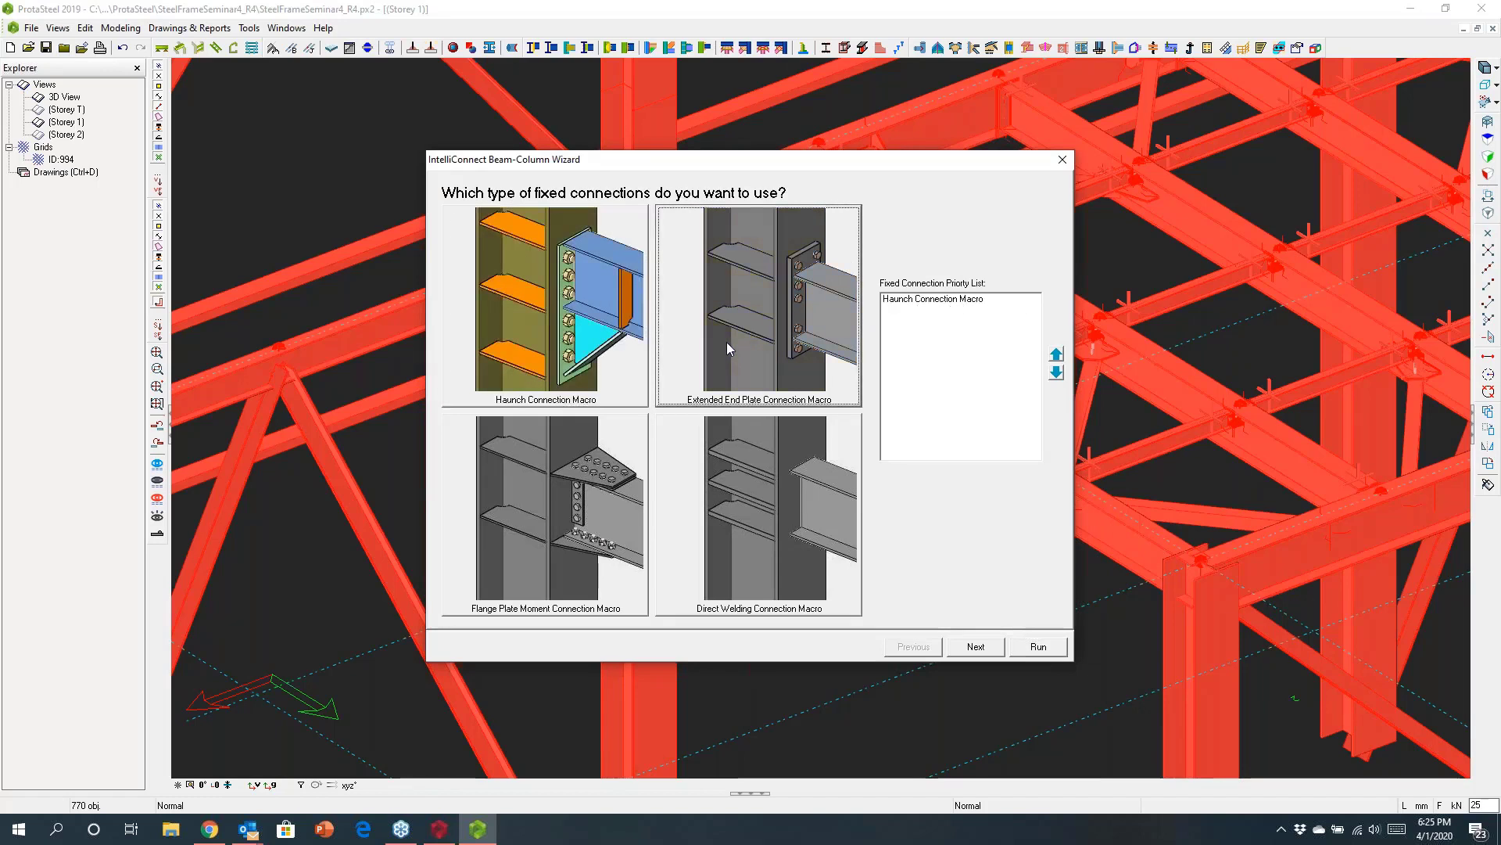
left_click(741, 456)
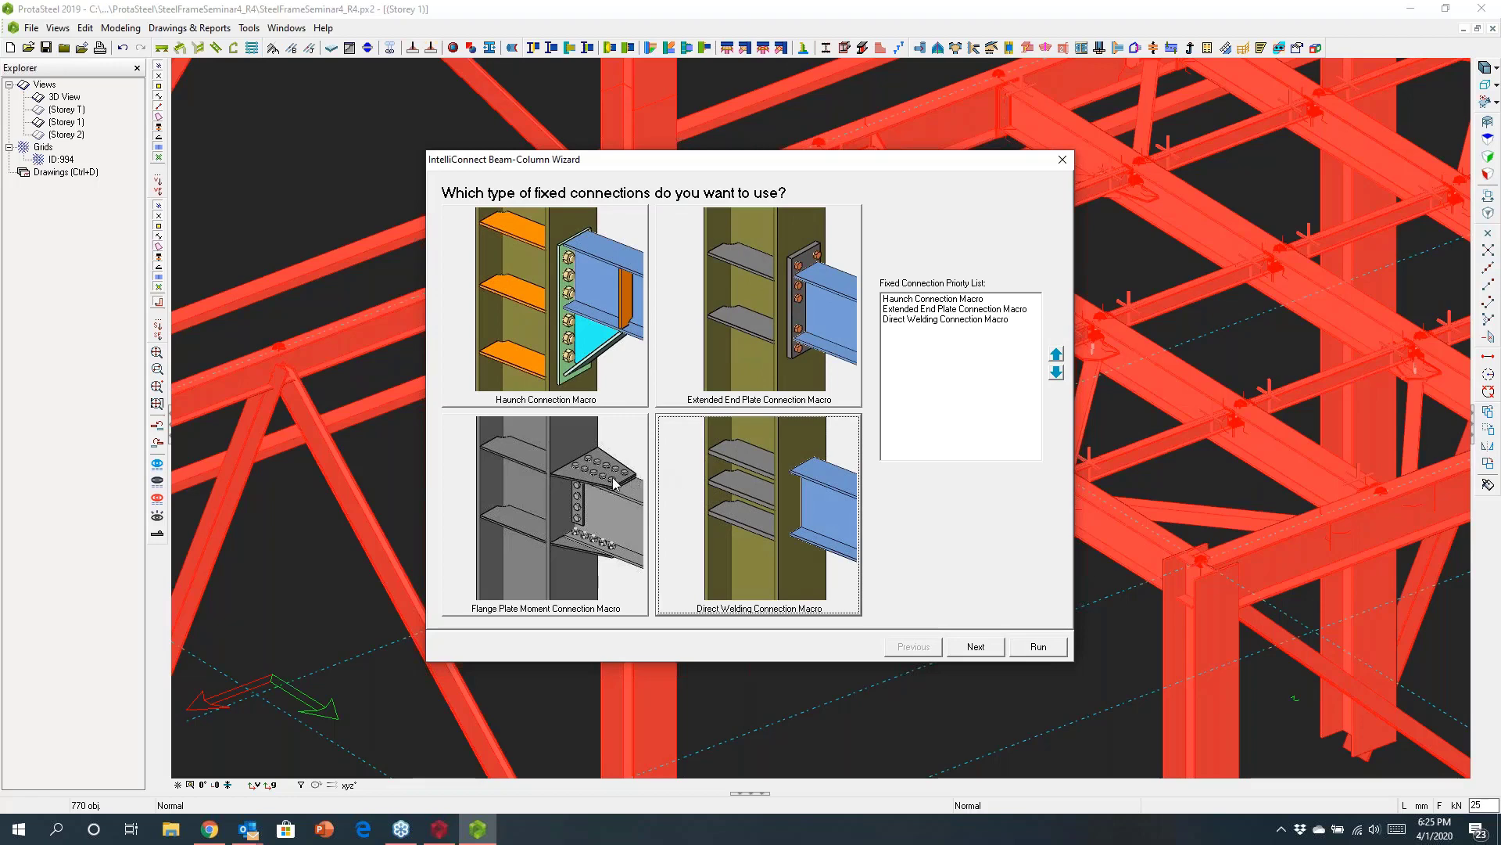
left_click(617, 483)
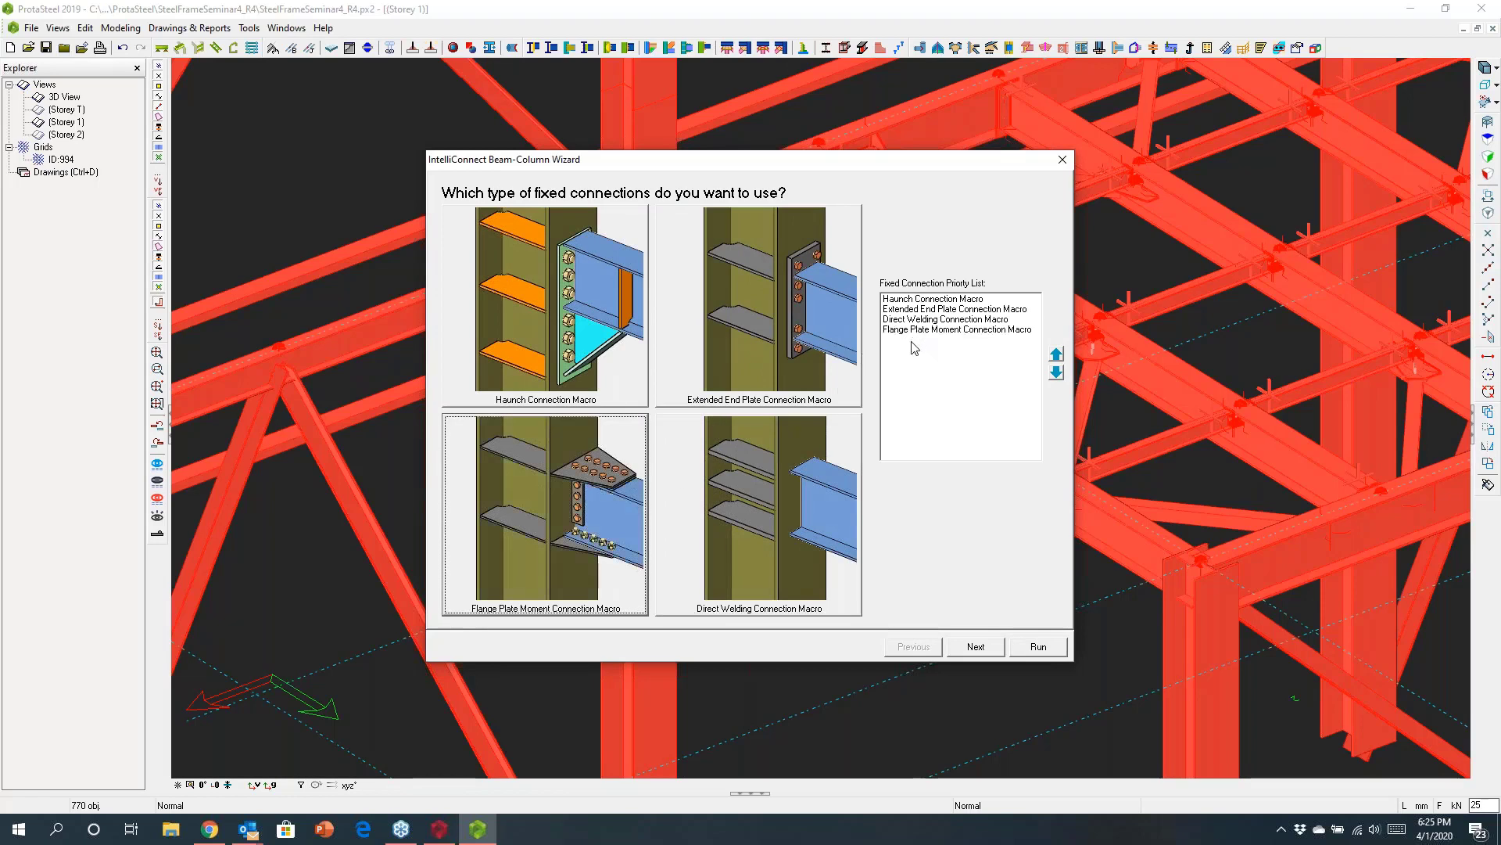
Prioritise Stiffened End Plate, Fin Plate and Beam to Column End Plate as simple connections, and run the column/beam connections
left_click(976, 646)
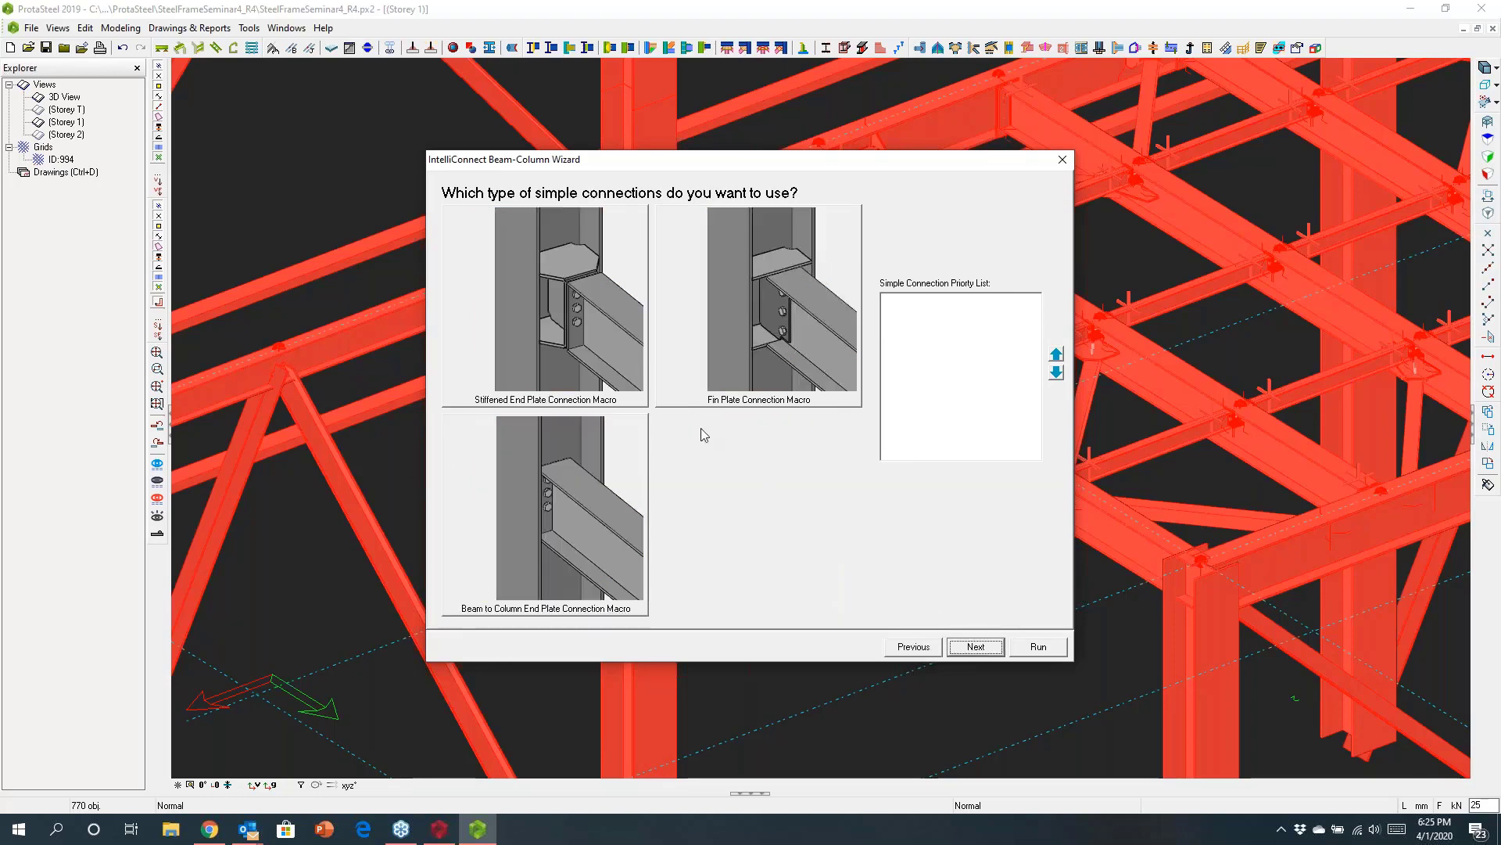
left_click(584, 317)
left_click(782, 313)
left_click(583, 538)
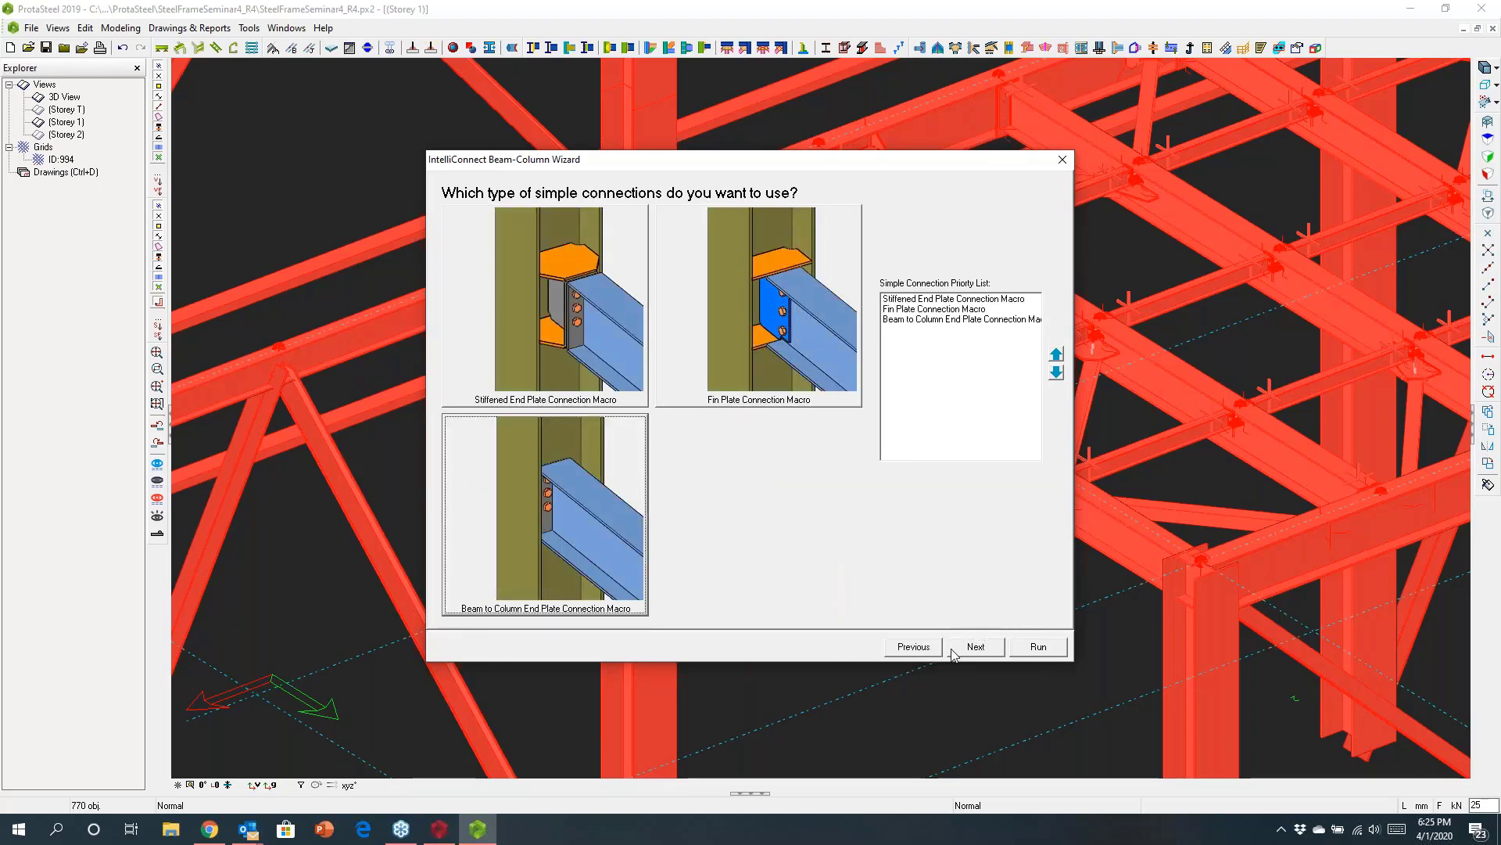
left_click(974, 646)
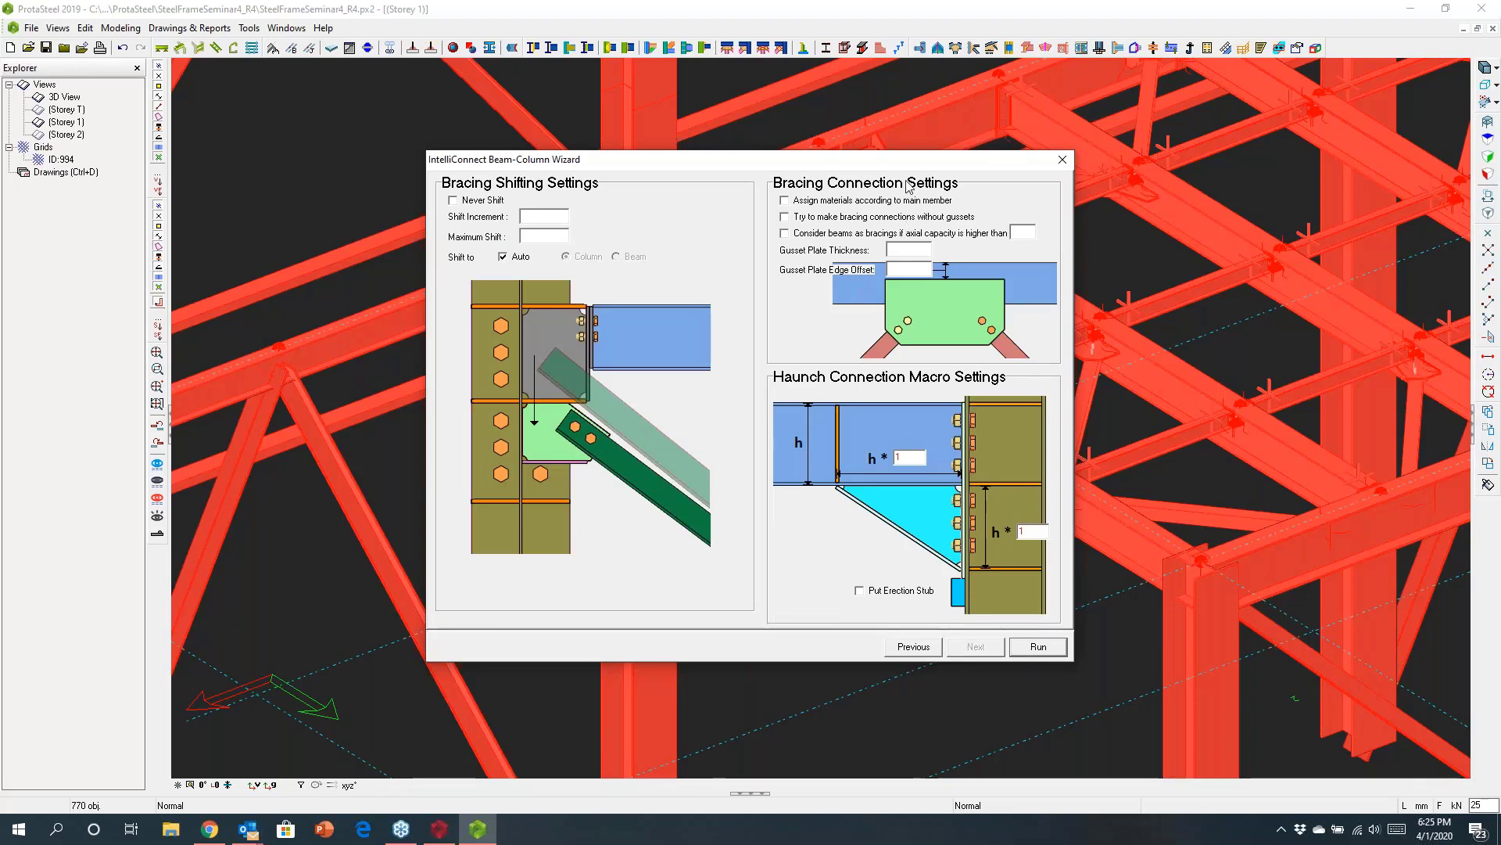
left_click_drag(909, 168, 1281, 242)
left_click(1386, 726)
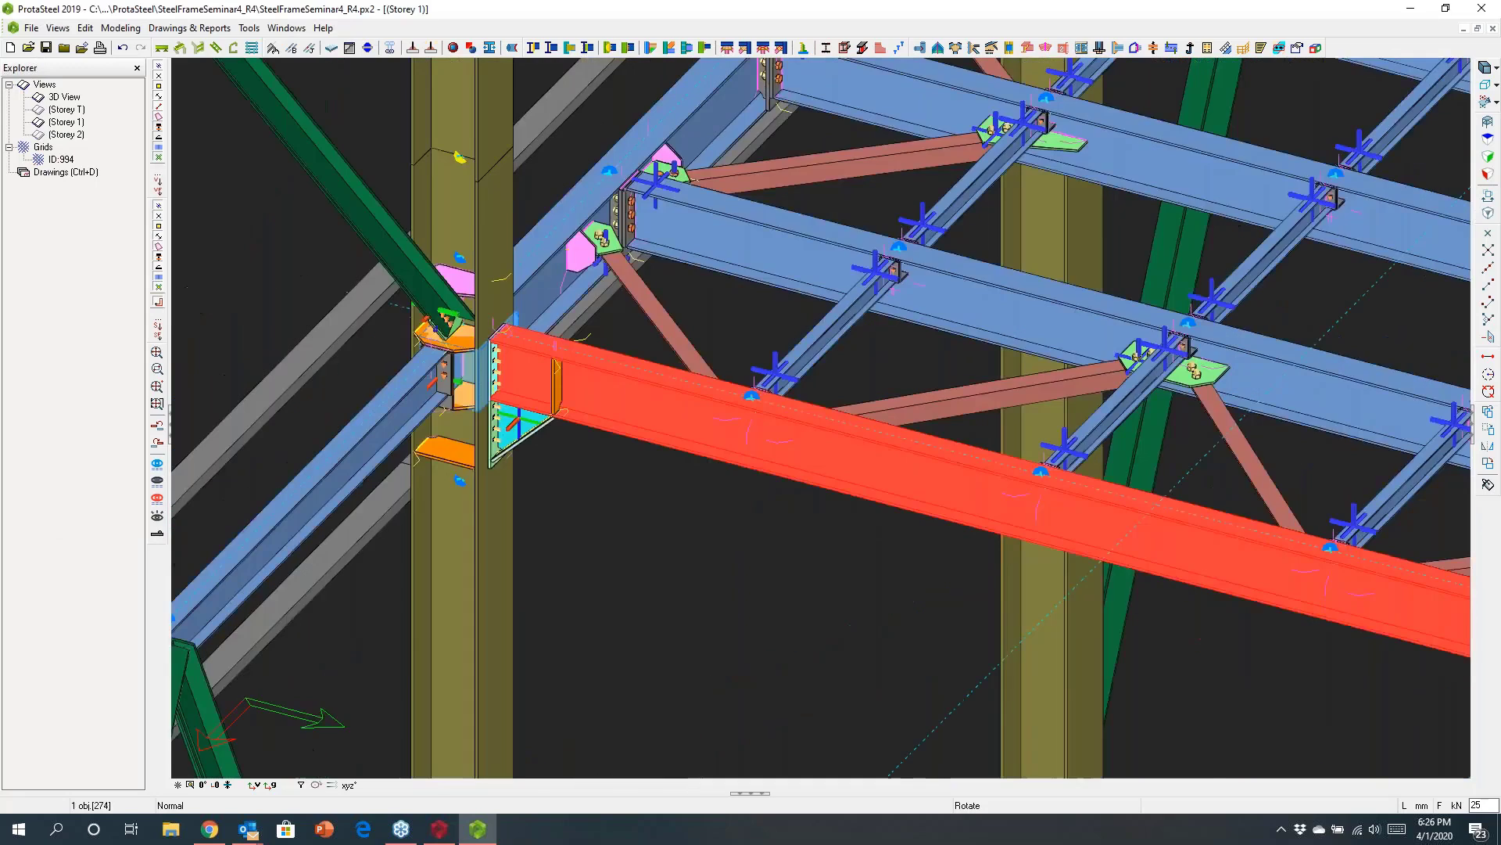
Examine the haunch and end plate connections between the floor bay beams and columns, and clear the beam selection
middle_click_drag(821, 418, 1016, 336)
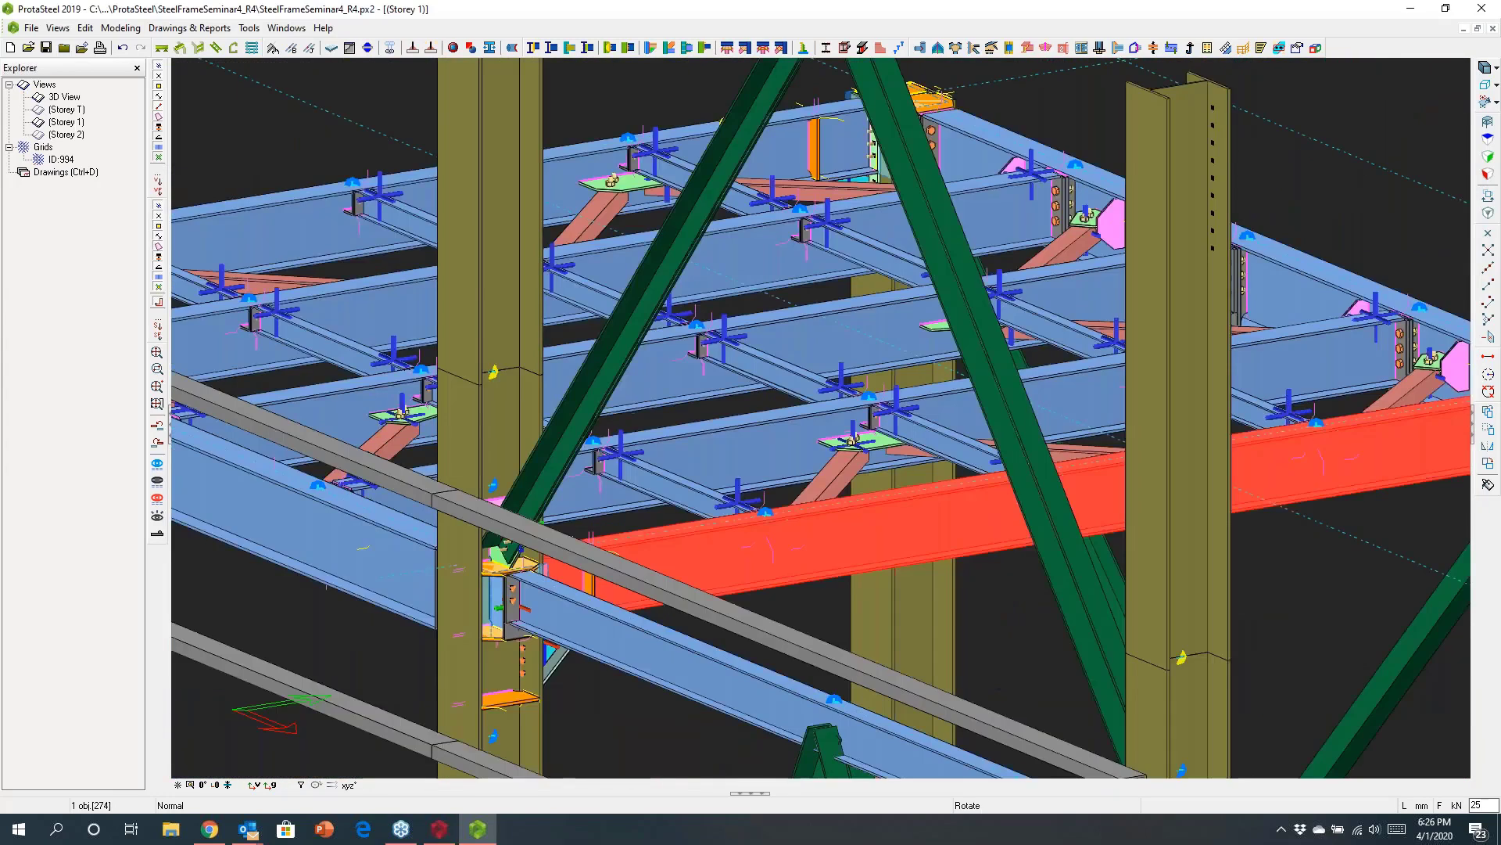
middle_click_drag(751, 495, 551, 496, "ctrl")
left_click(669, 488)
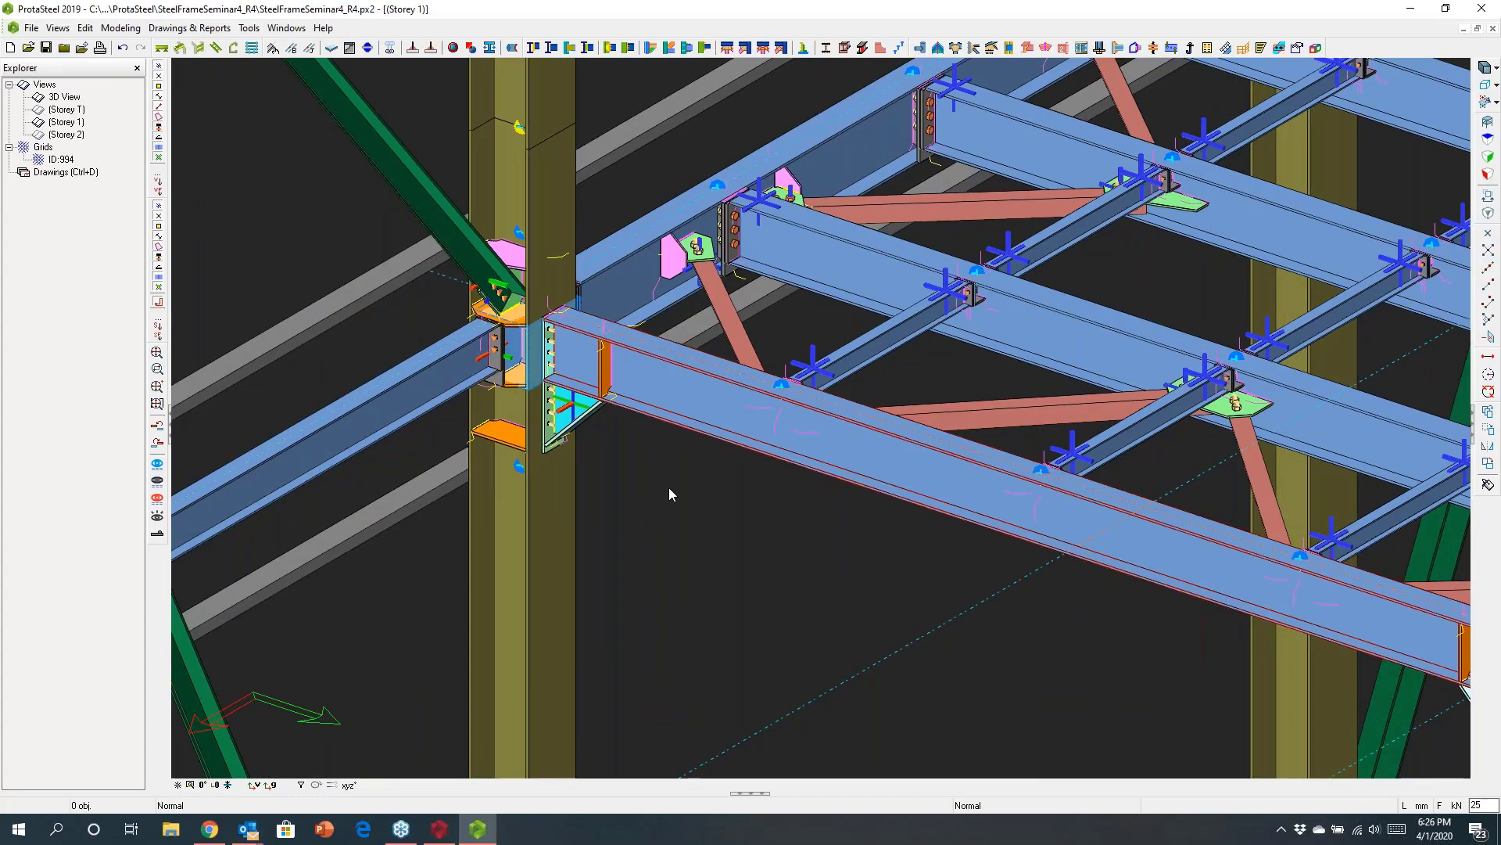
scroll(669, 488, "down", 6)
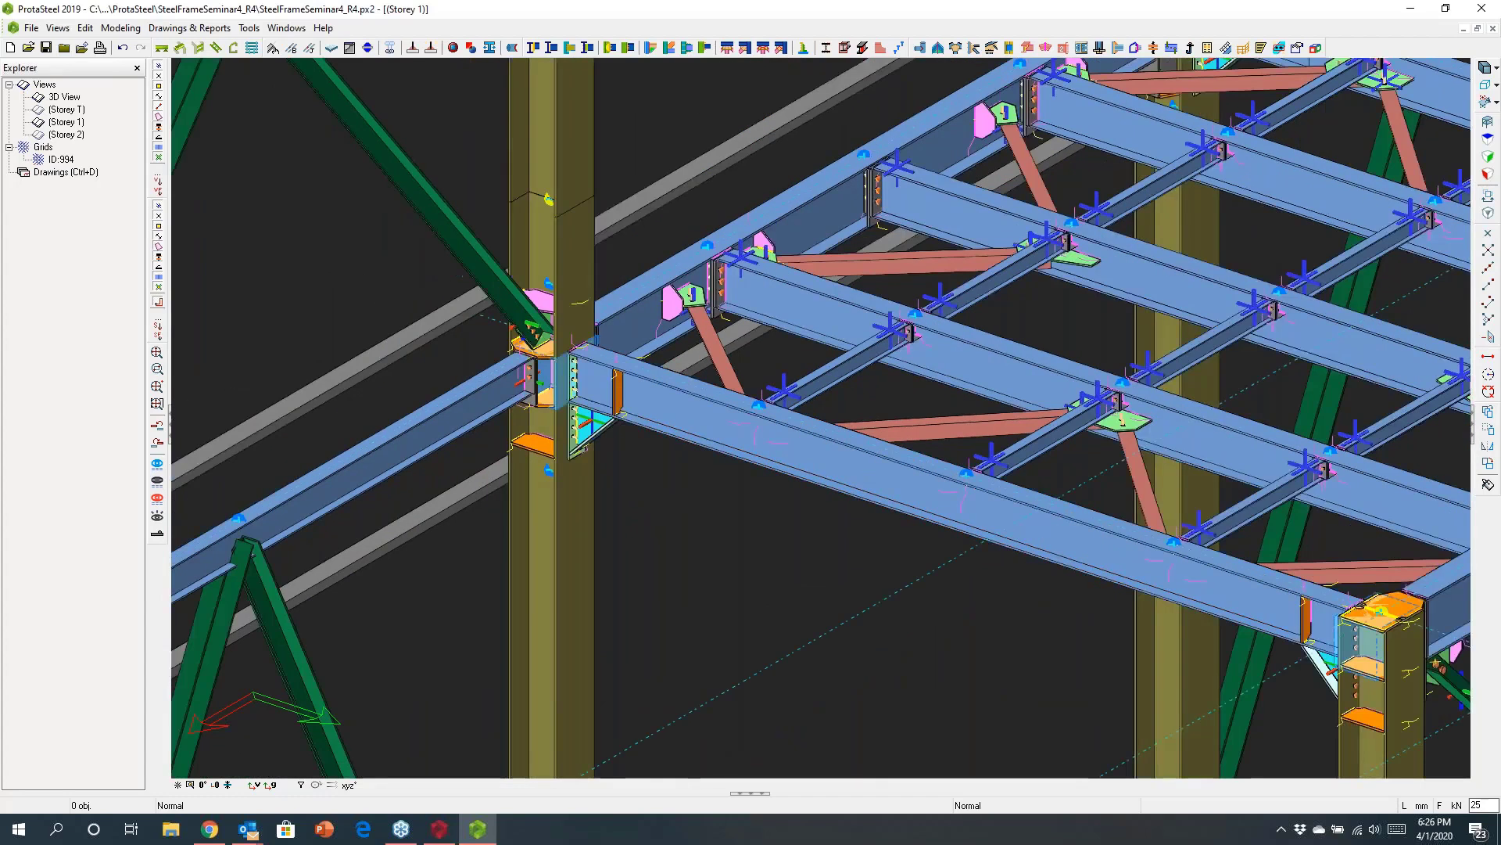
middle_click_drag(669, 488, 649, 404)
scroll(623, 448, "down", 3)
Select the entire Storey 1 frame, create its splice connections with IntelliConnect and close the connection log
left_click(342, 127)
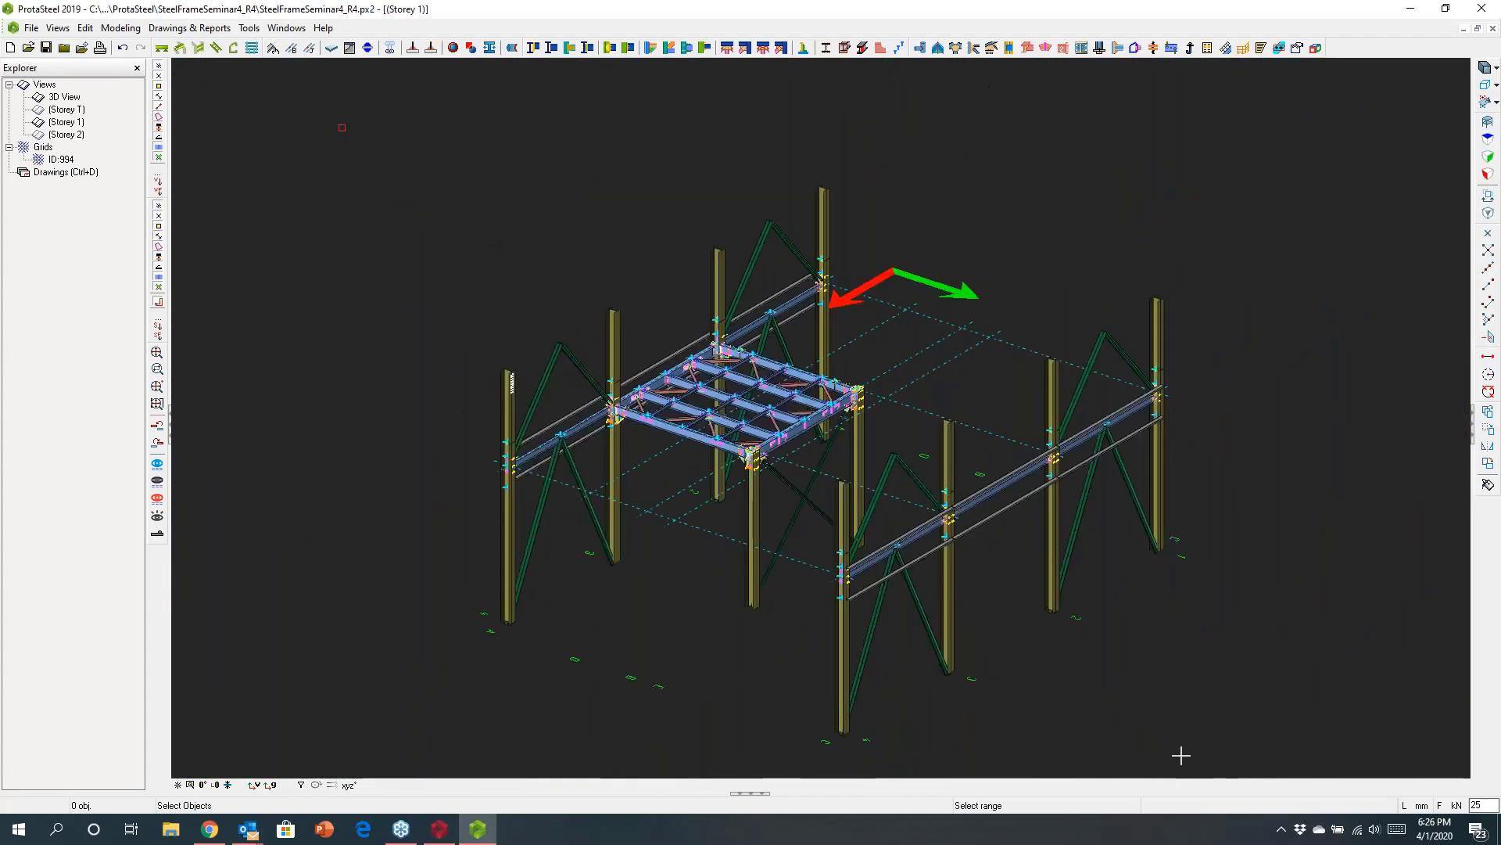
left_click(1230, 637)
right_click(1230, 637)
mouse_move(1288, 514)
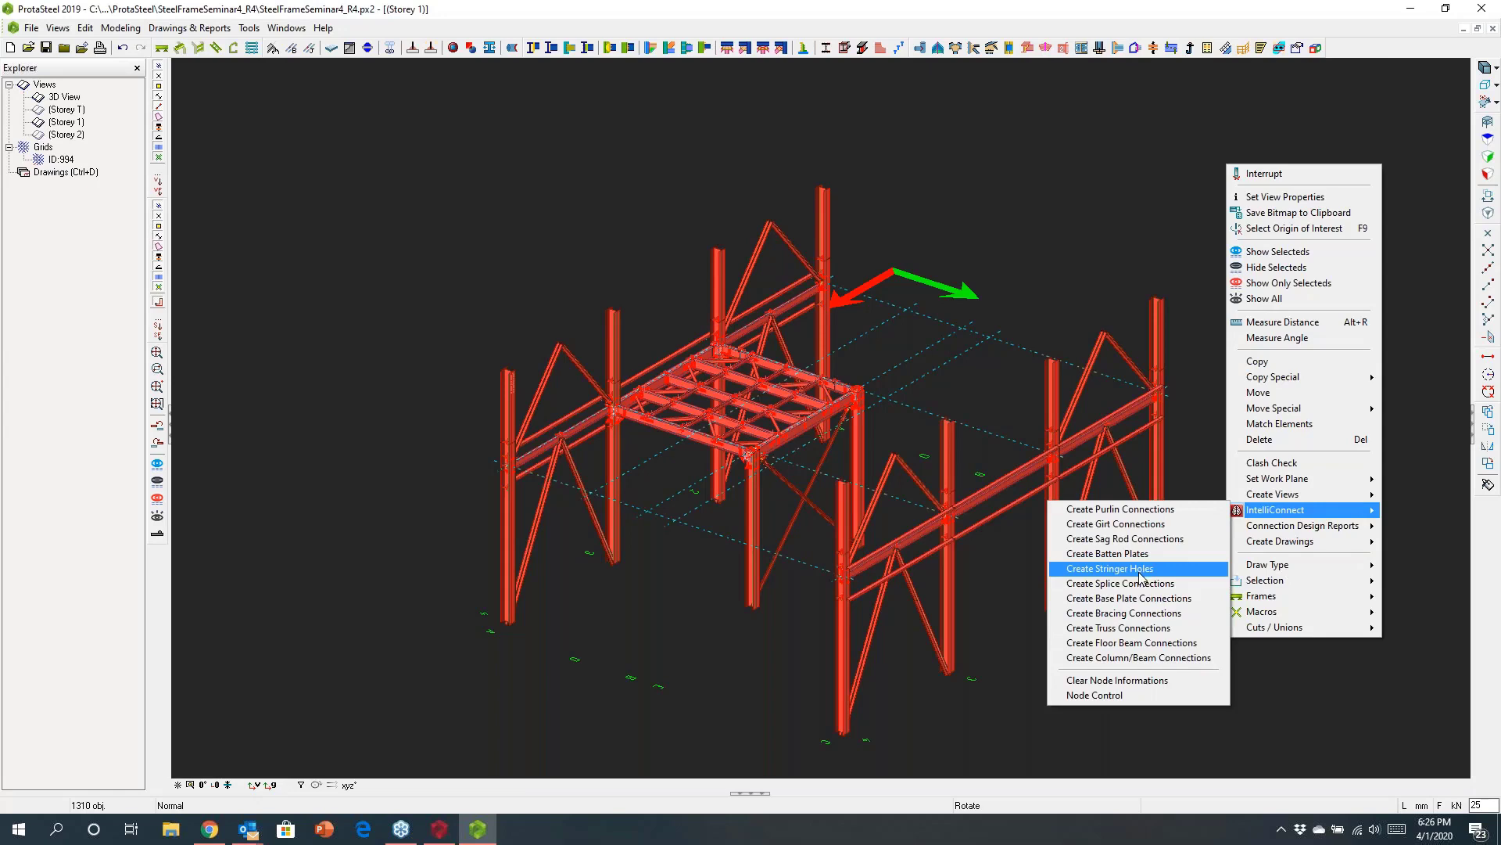
left_click(1141, 582)
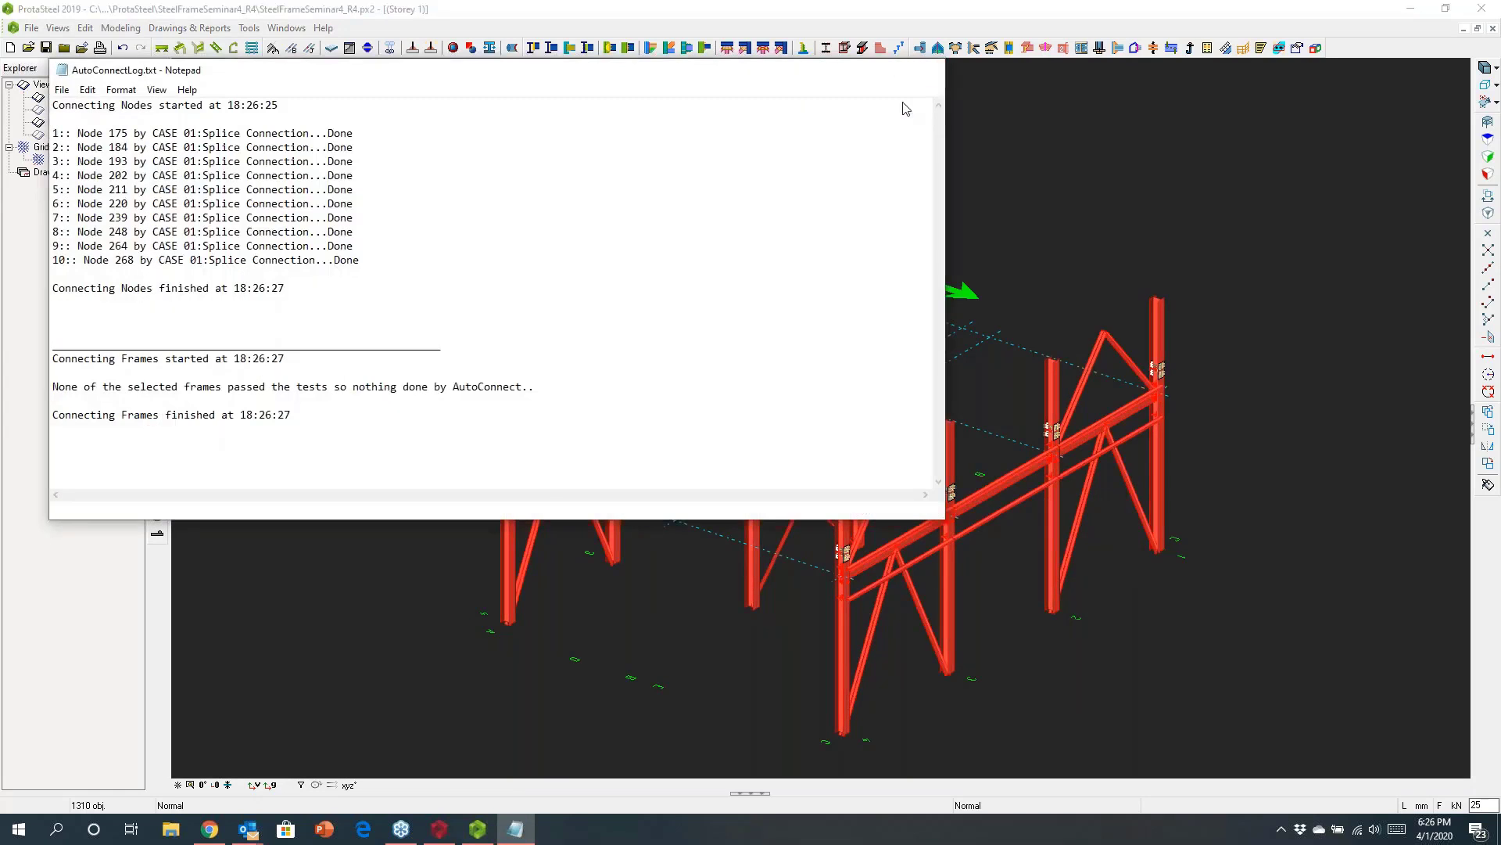
left_click(926, 69)
Examine the column splices in Storey 1 and in the full 3D view of the building
middle_click_drag(594, 395, 710, 395)
scroll(710, 399, "up", 6)
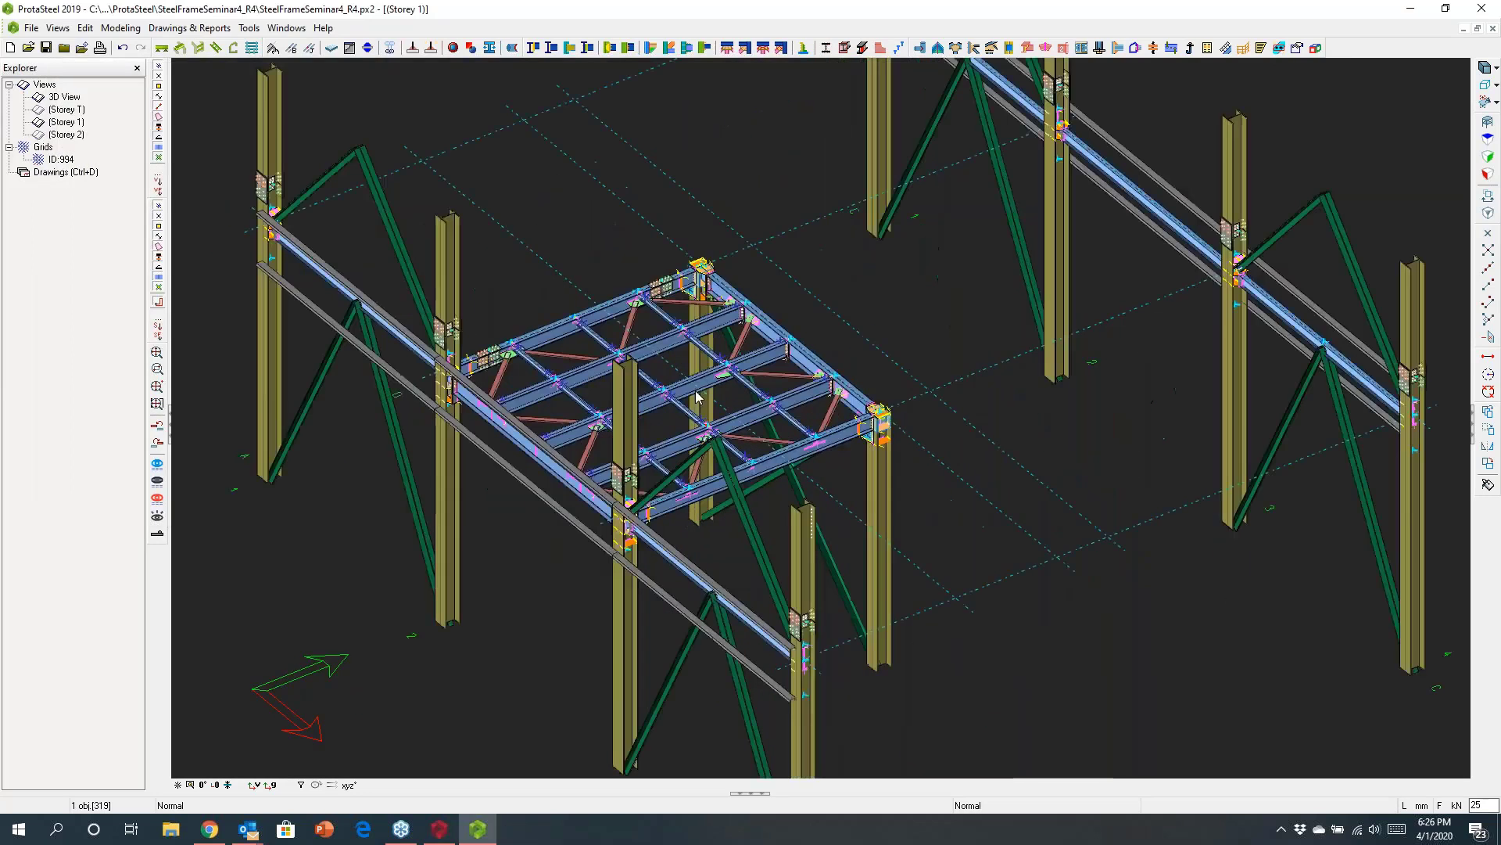
scroll(698, 394, "down", 7)
left_click(64, 97)
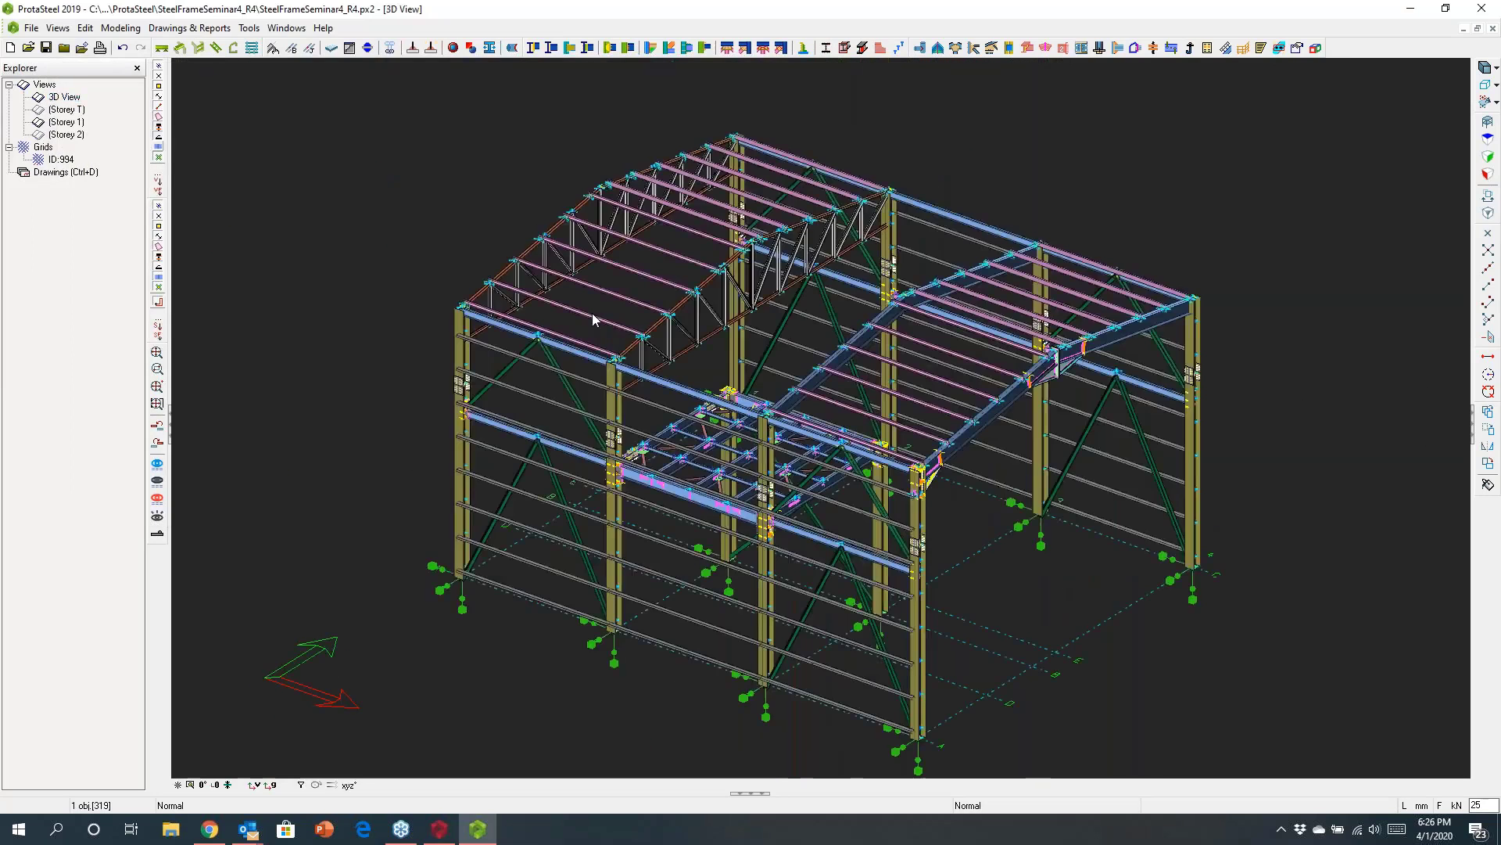
scroll(778, 492, "up", 2)
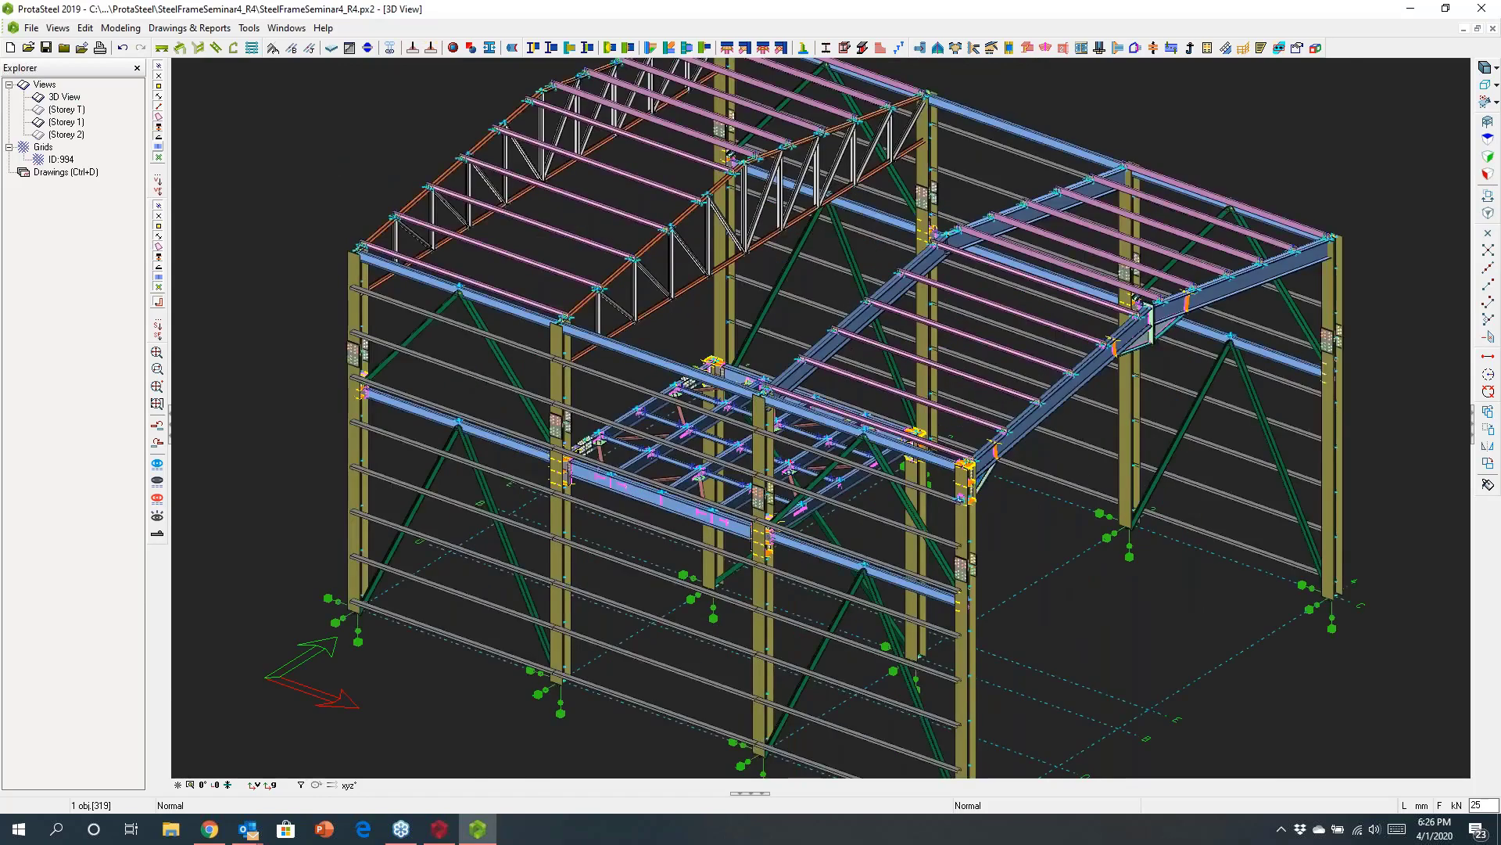
scroll(779, 493, "up", 4)
middle_click_drag(770, 506, 835, 452)
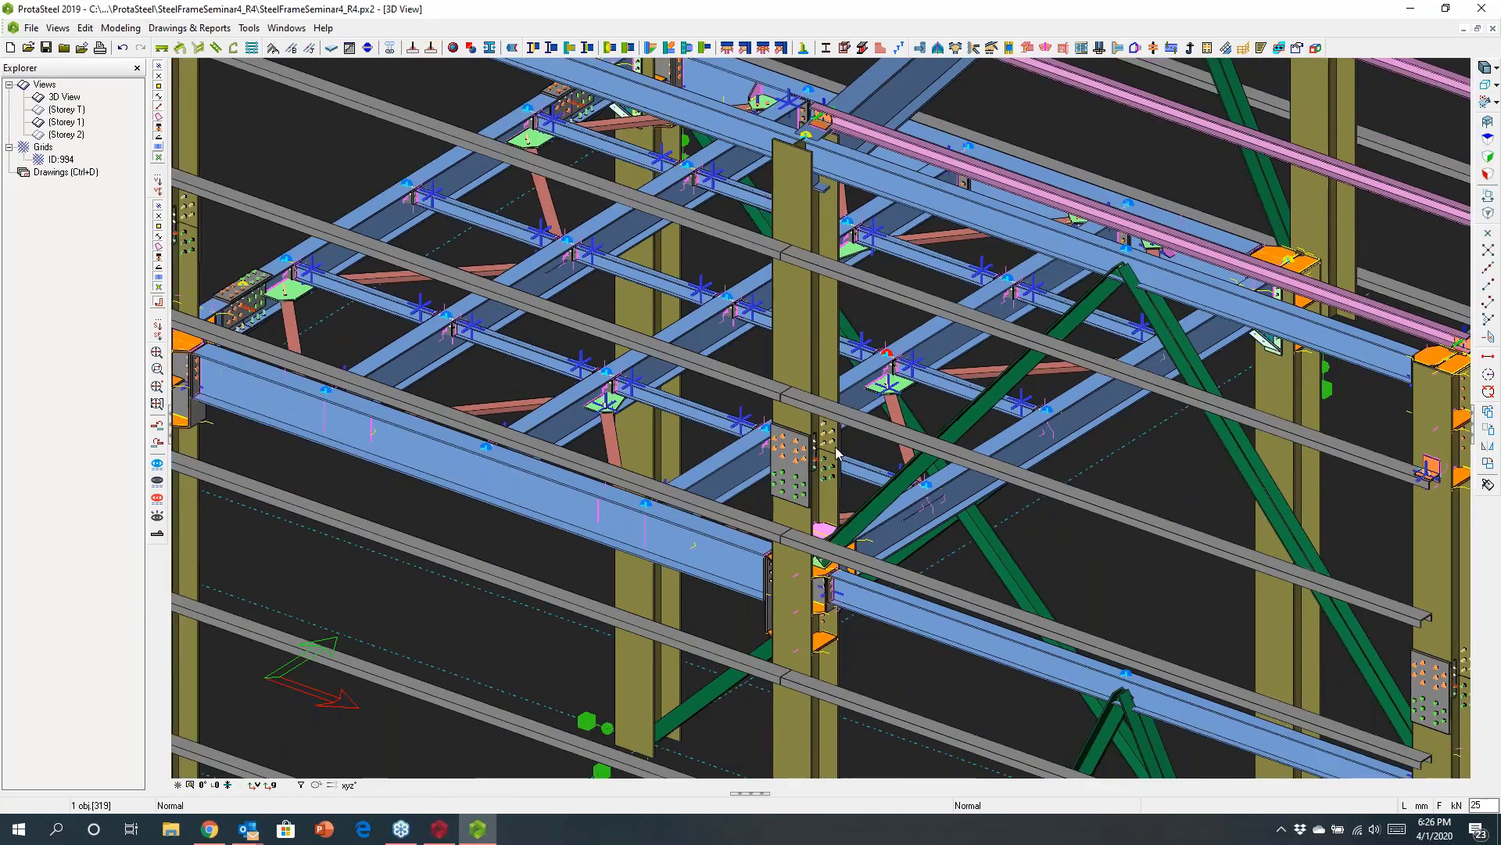
scroll(835, 452, "down", 3)
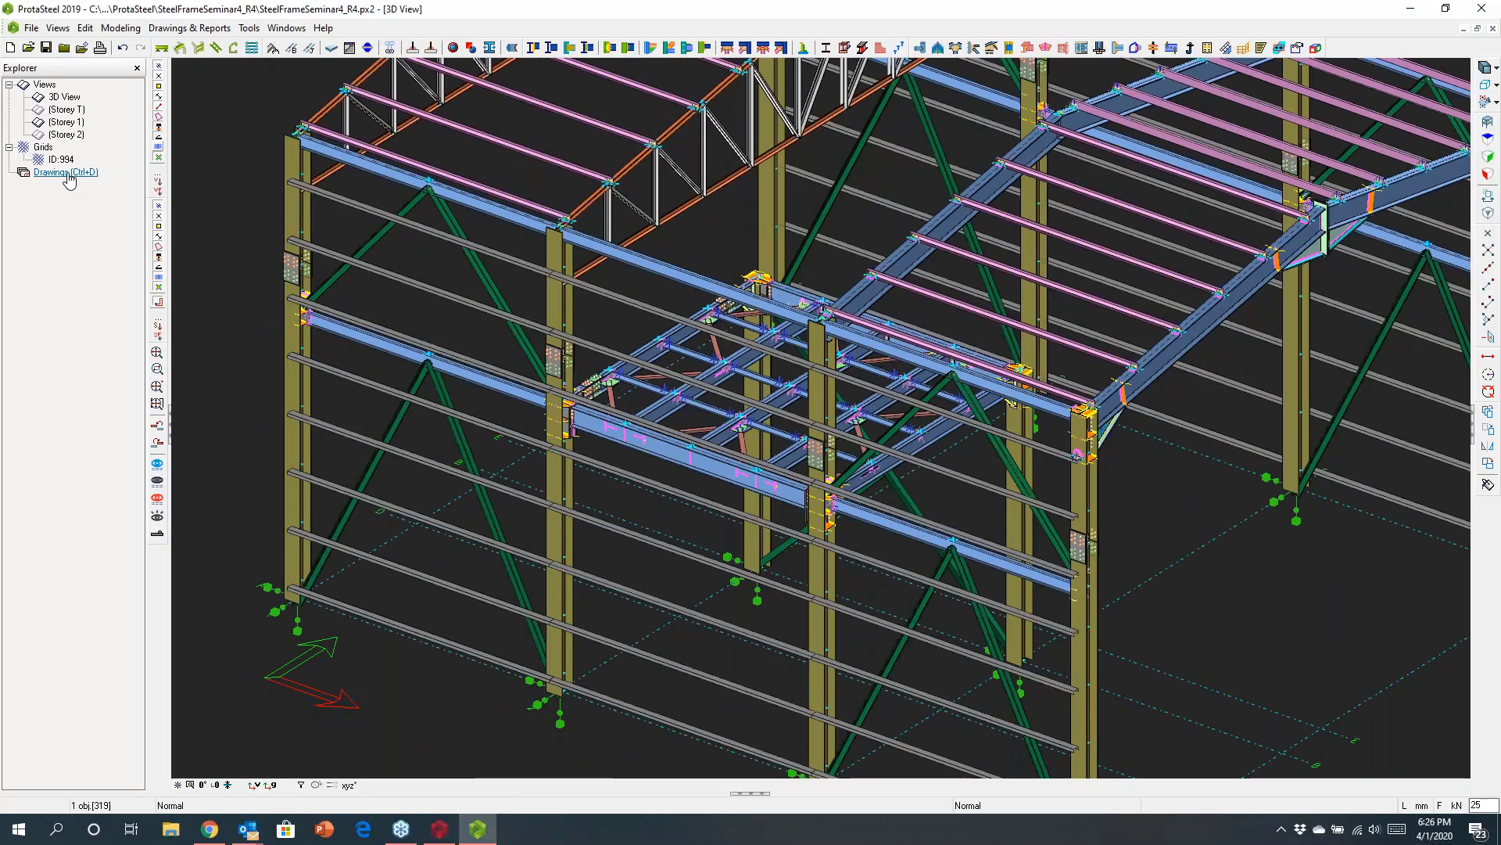
Return to the Storey 1 view and select the connection parts at the haunched beam-column joint with the brace
left_click(1207, 557)
double_click(66, 122)
middle_click_drag(815, 503, 687, 449)
scroll(685, 441, "up", 1)
scroll(575, 391, "up", 3)
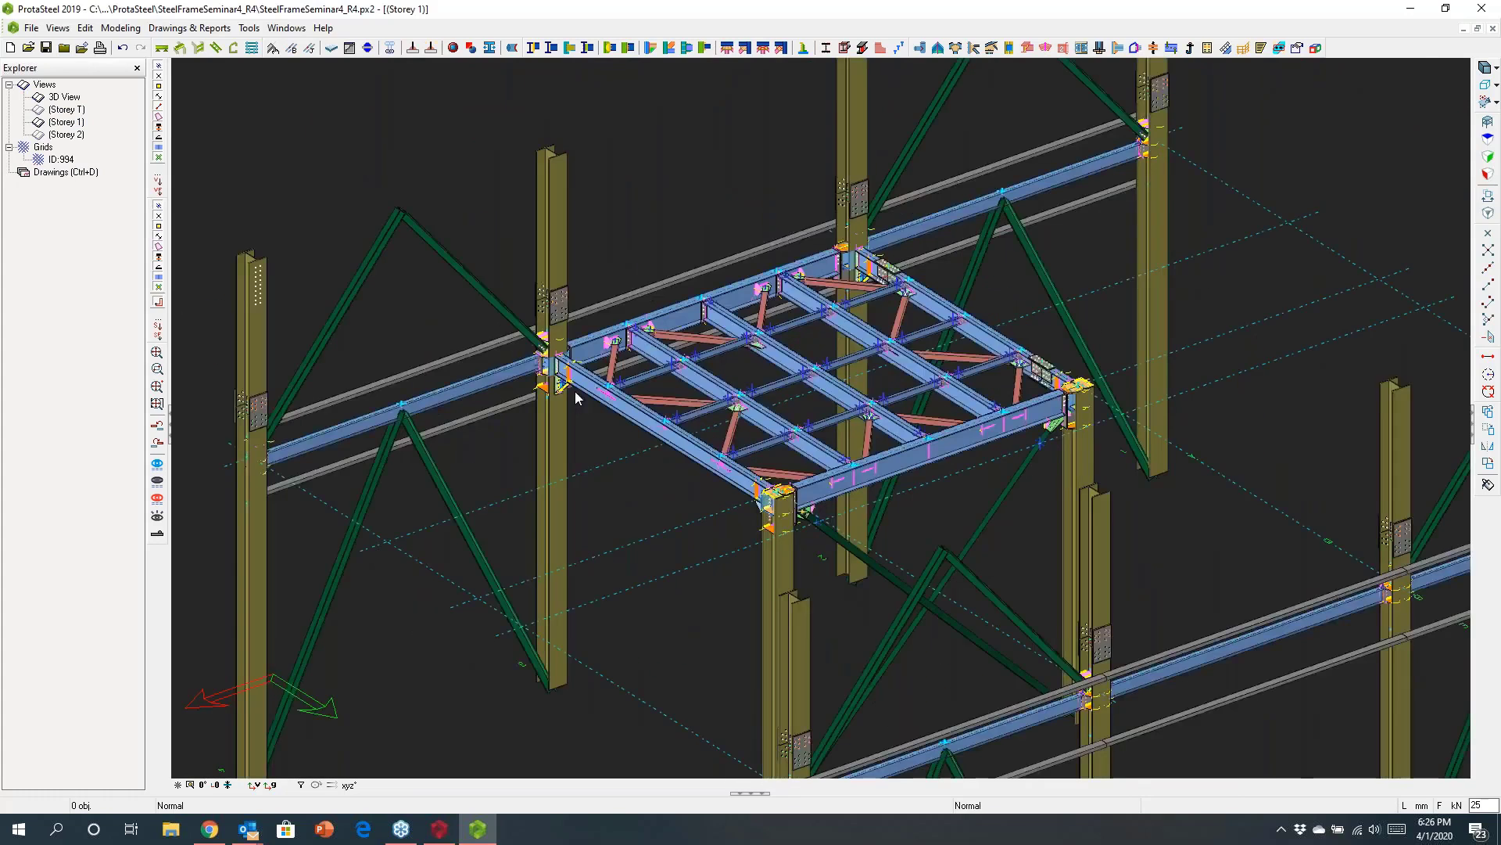
scroll(575, 391, "up", 4)
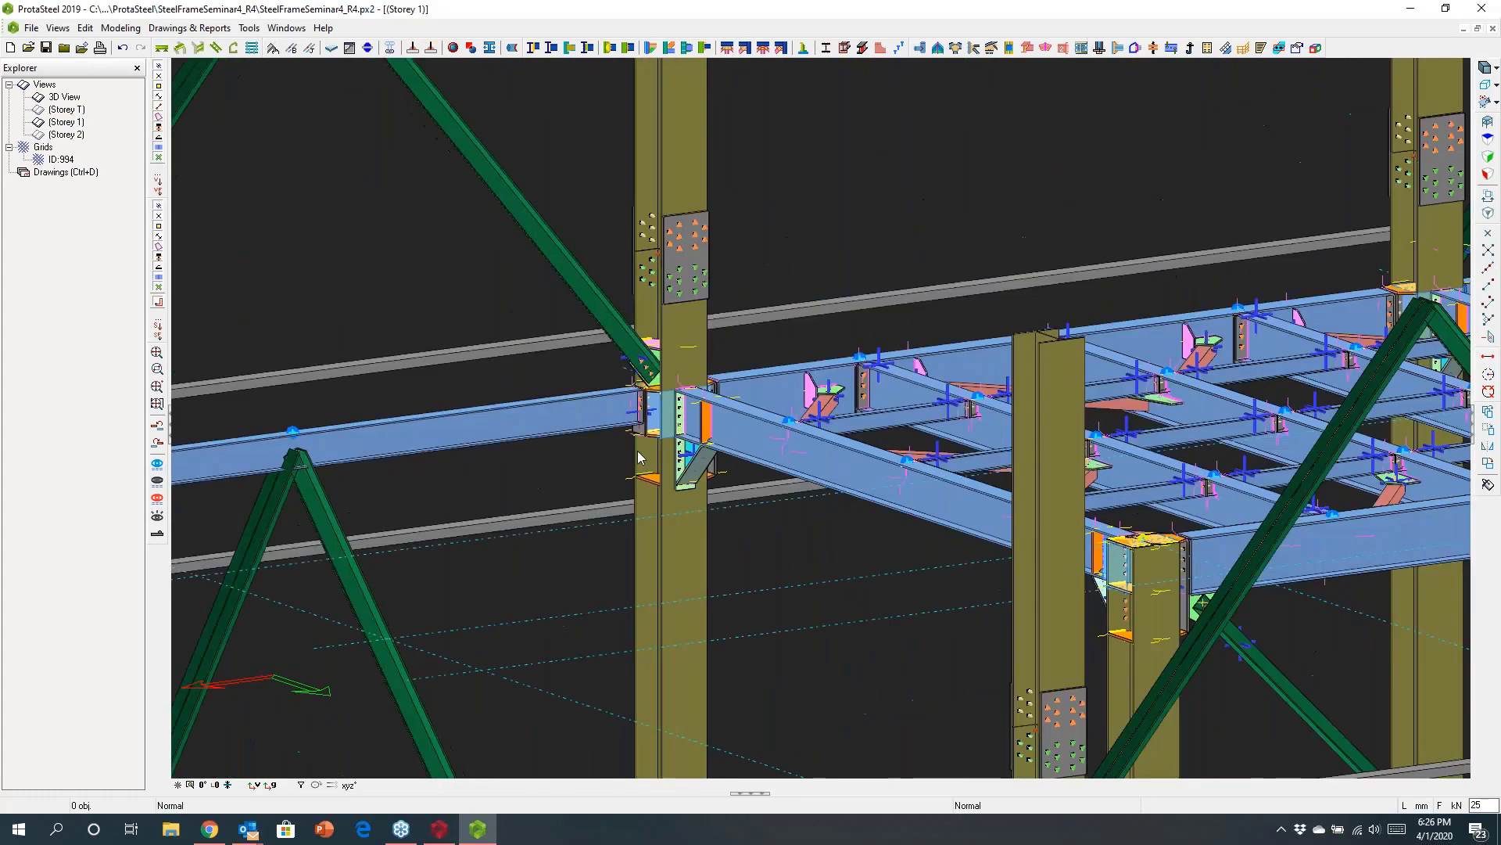
middle_click_drag(638, 458, 591, 460)
scroll(589, 458, "up", 2)
left_click(754, 542)
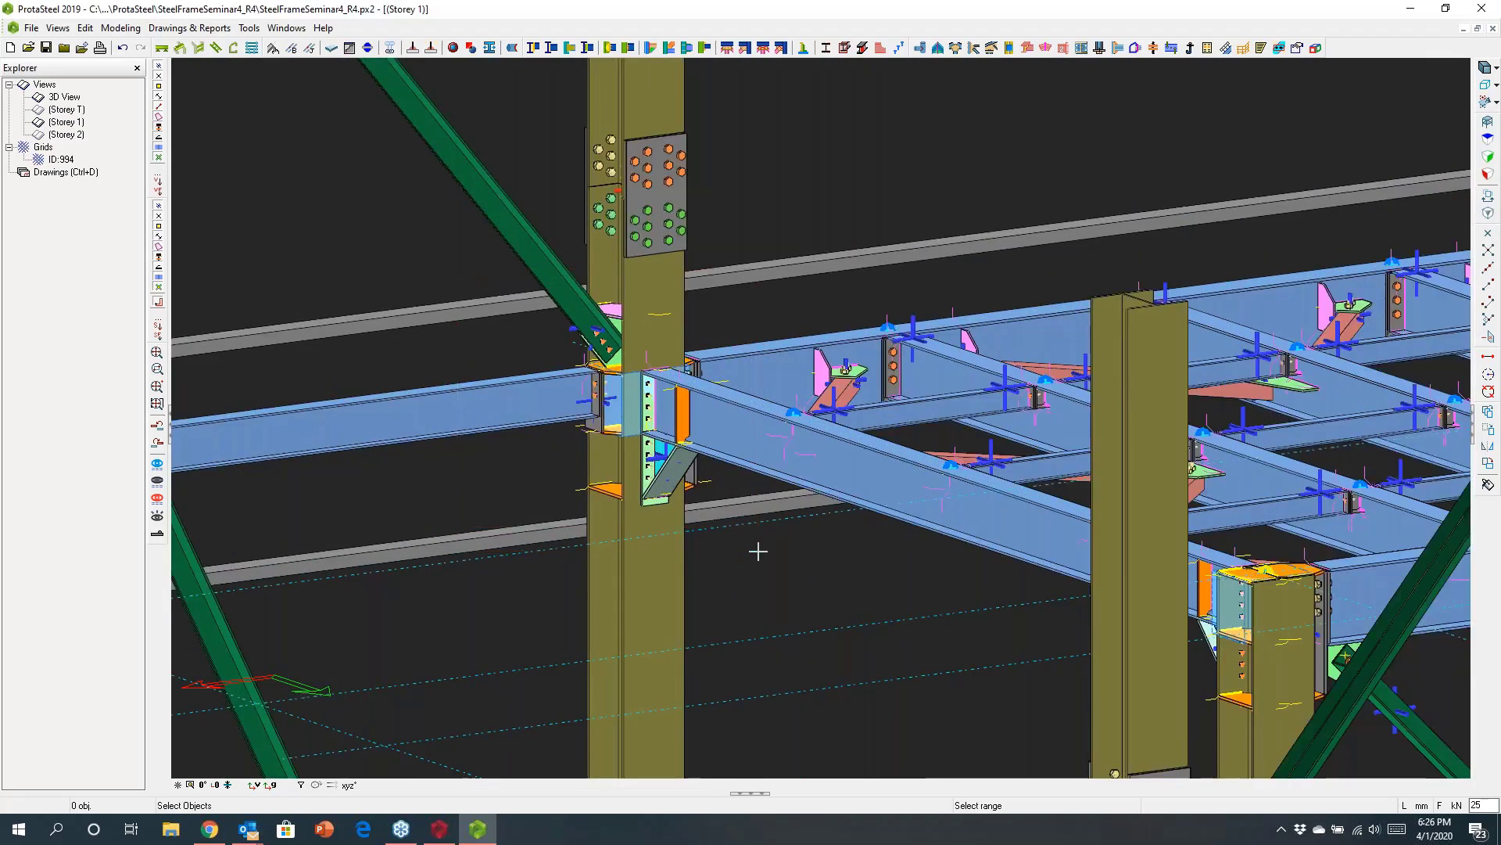
left_click(757, 551)
Add a detail item named cbc1 in the Detail Item Manager and move the dialog clear of the joint
left_click(1316, 48)
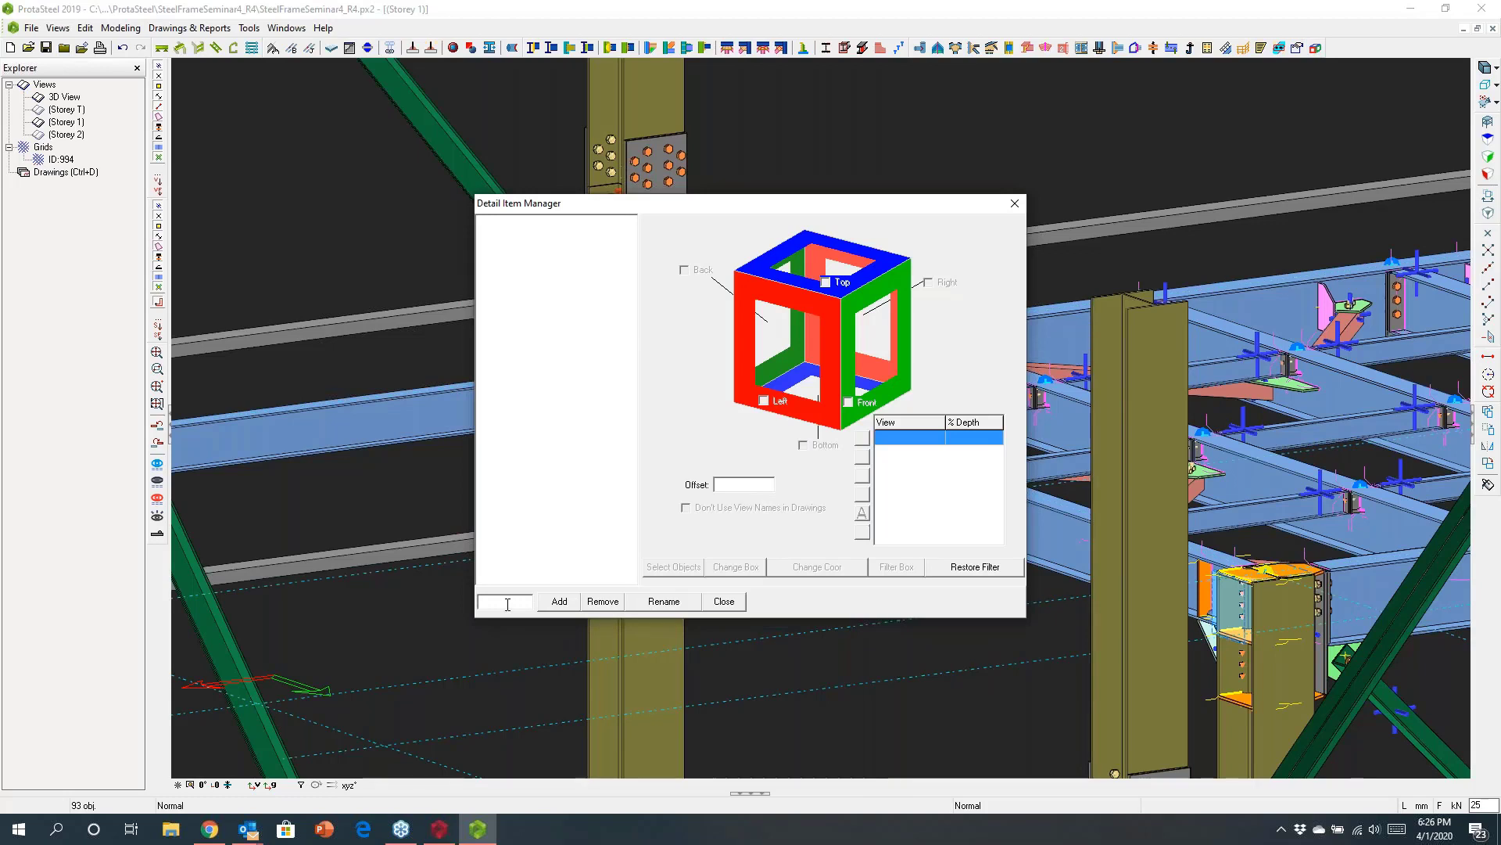
type("cbc1")
left_click(559, 600)
left_click_drag(878, 207, 1179, 201)
Assign the joint's connection parts, column, adjoining beams and brace to detail item cbc1
left_click(978, 563)
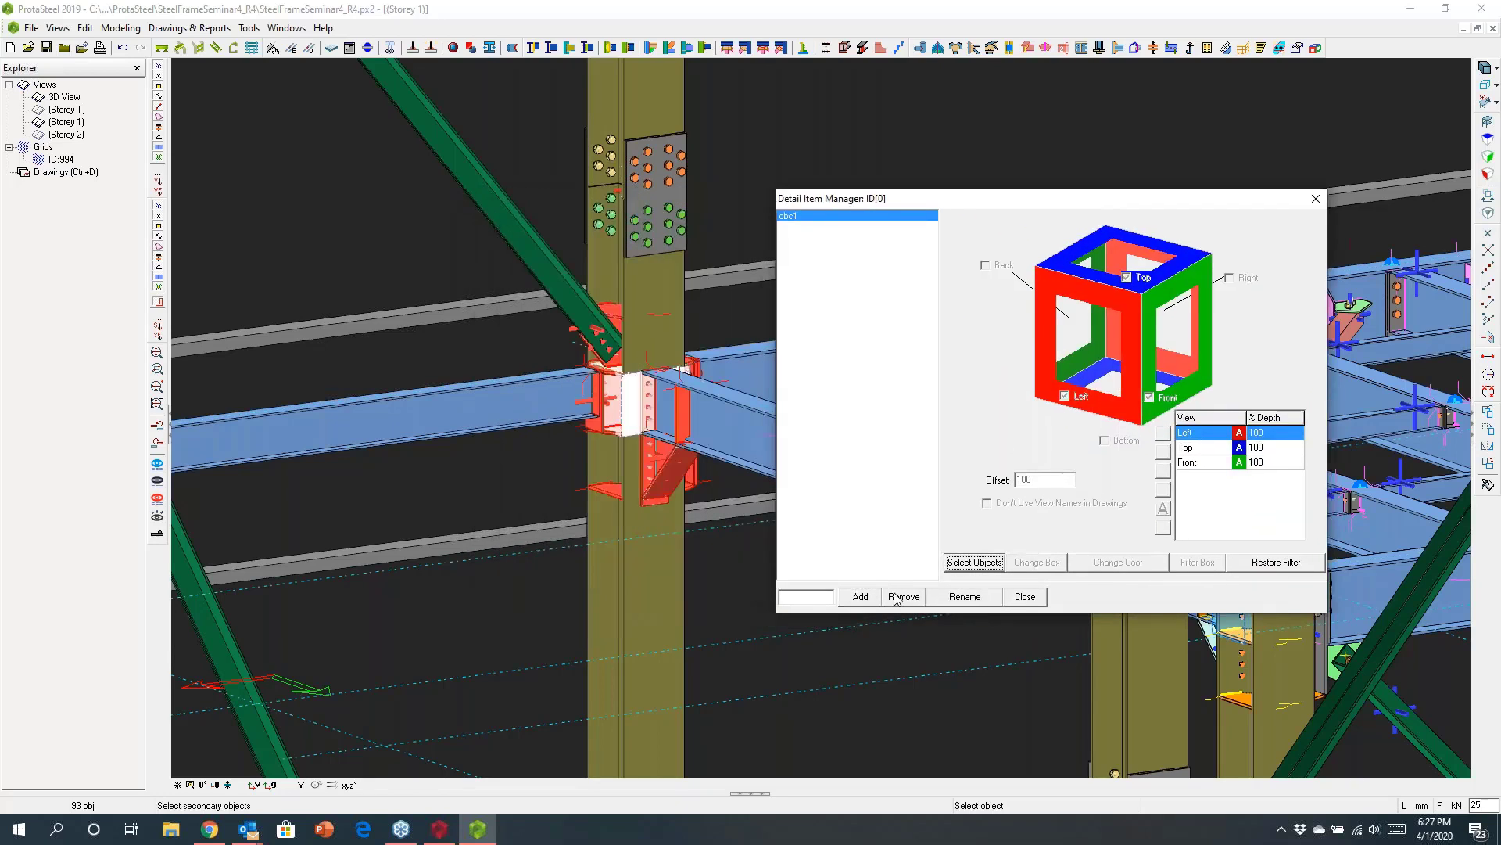
left_click(666, 606)
left_click(730, 439)
left_click(548, 409)
left_click(728, 361)
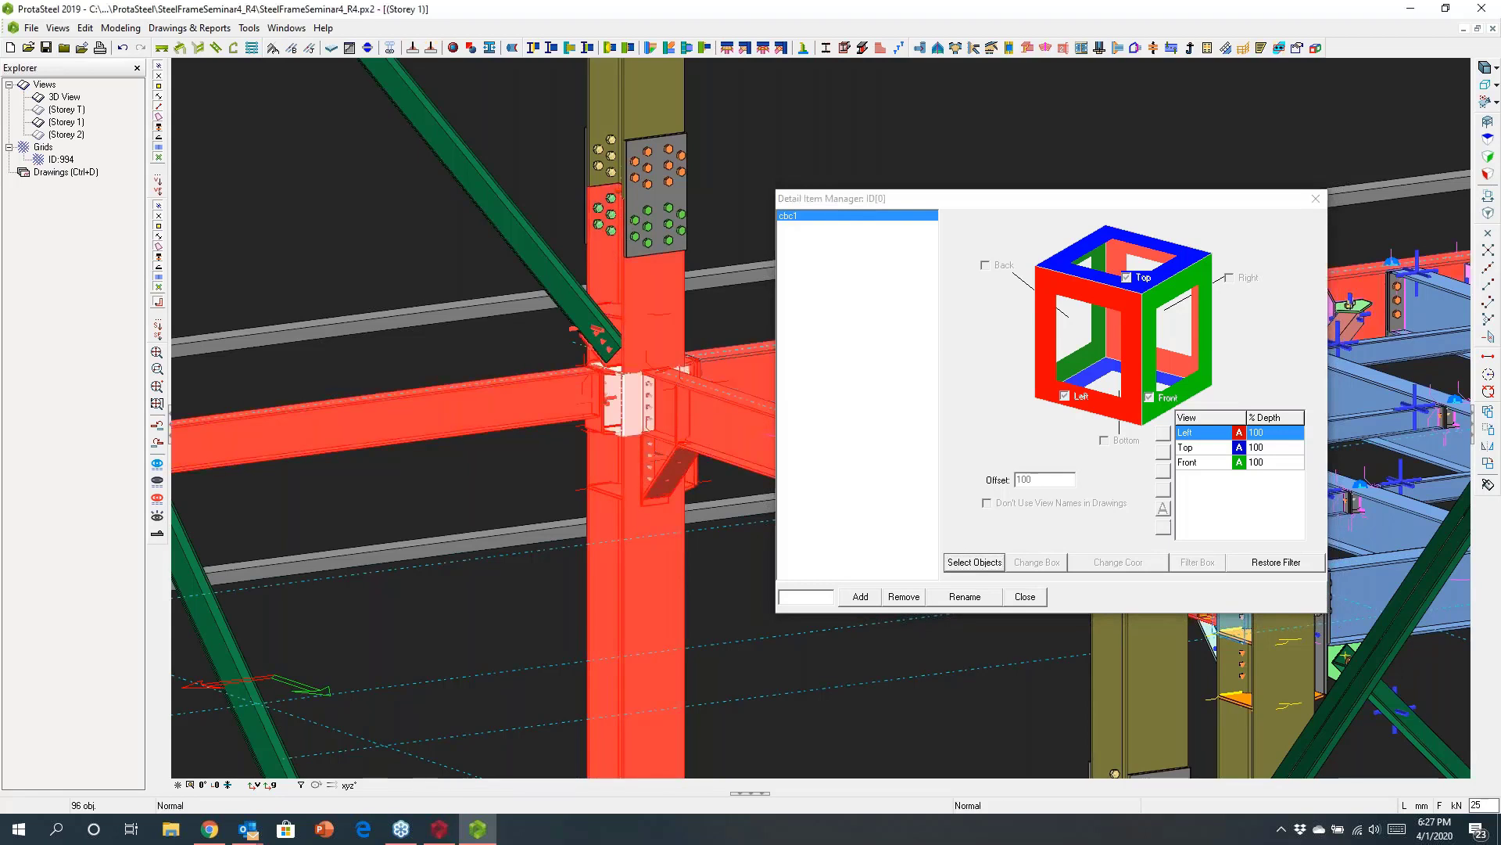
left_click(568, 297)
right_click(331, 252)
middle_click_drag(415, 461, 248, 432)
middle_click_drag(639, 164, 610, 174)
key("Escape")
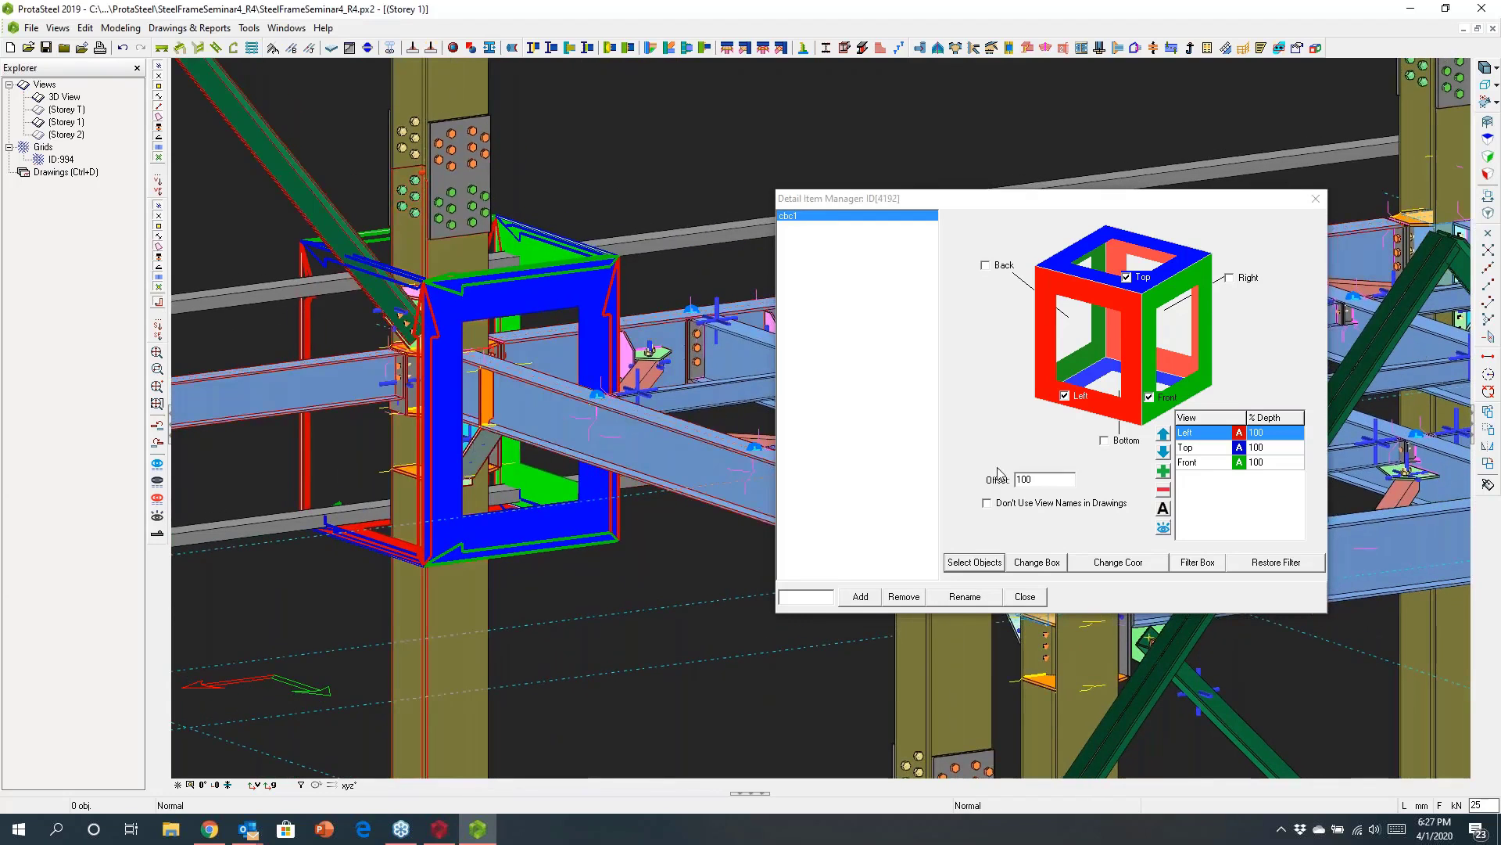
Replace the Left view of detail item cbc1 with the Right view and add a 3D view
left_click(1064, 396)
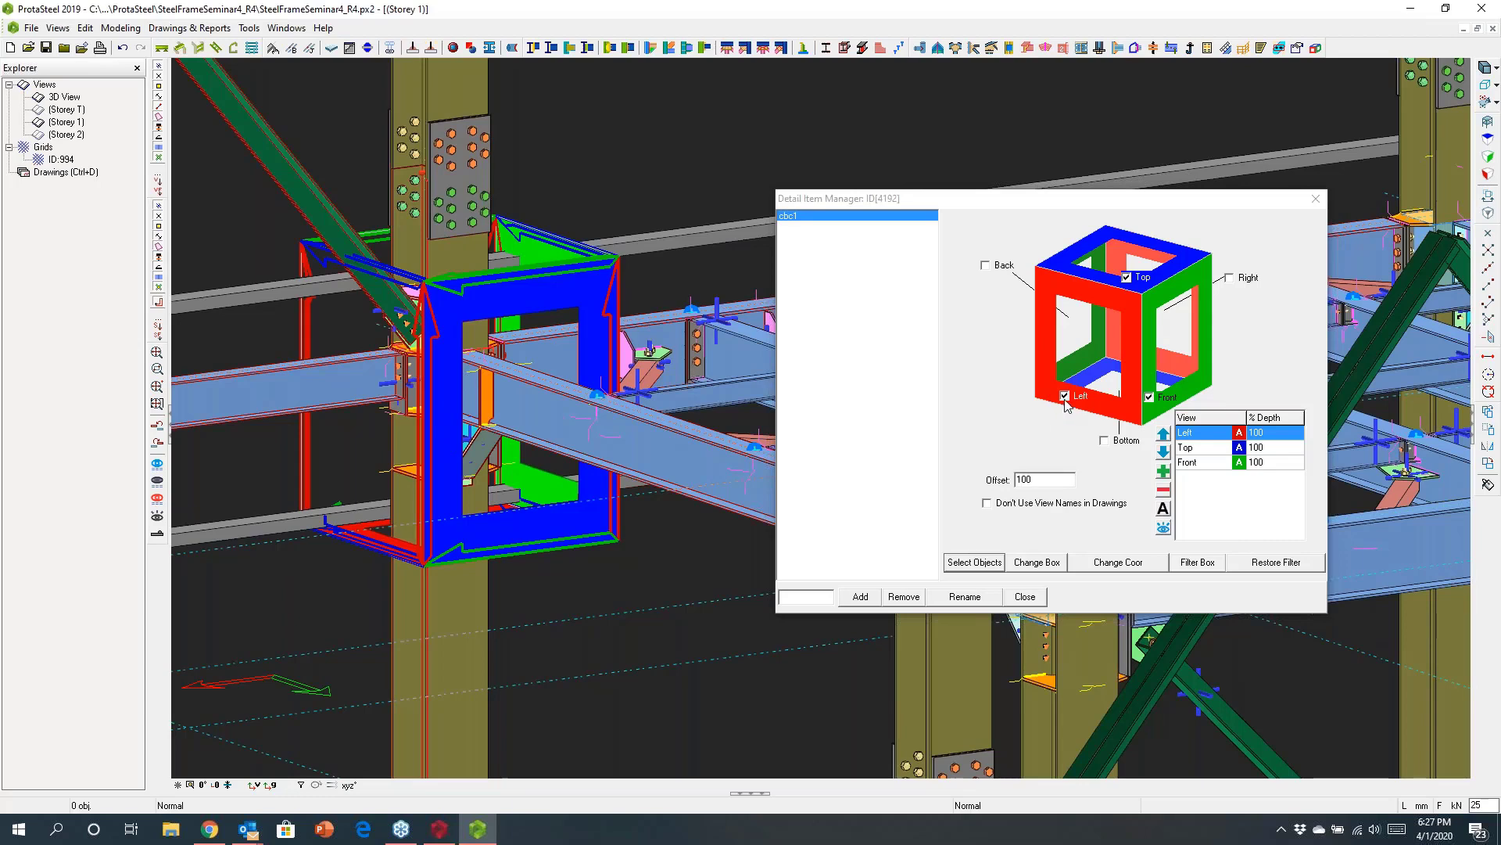
left_click(1149, 396)
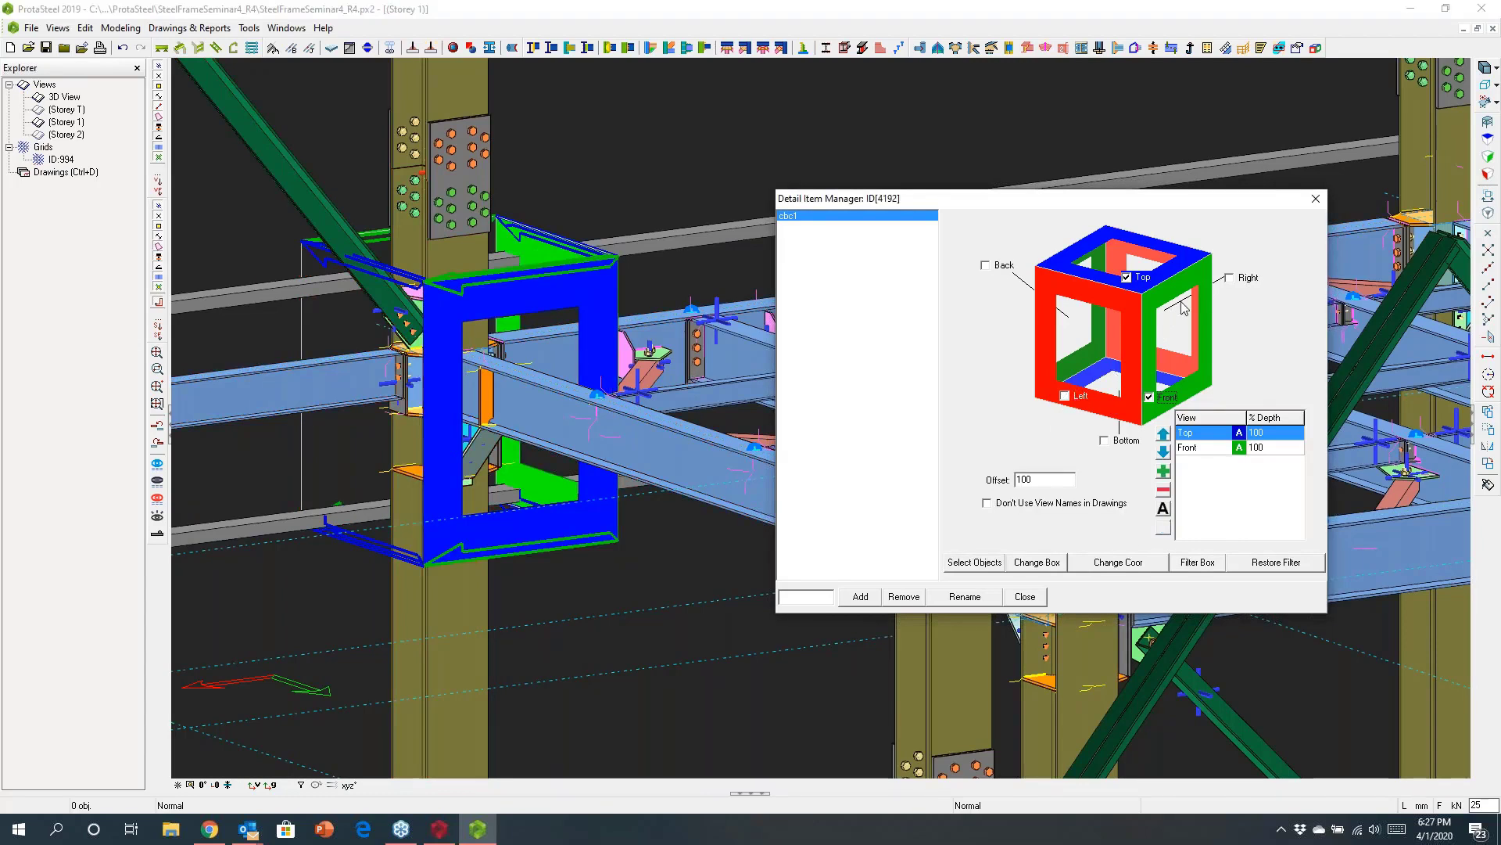
left_click(1229, 279)
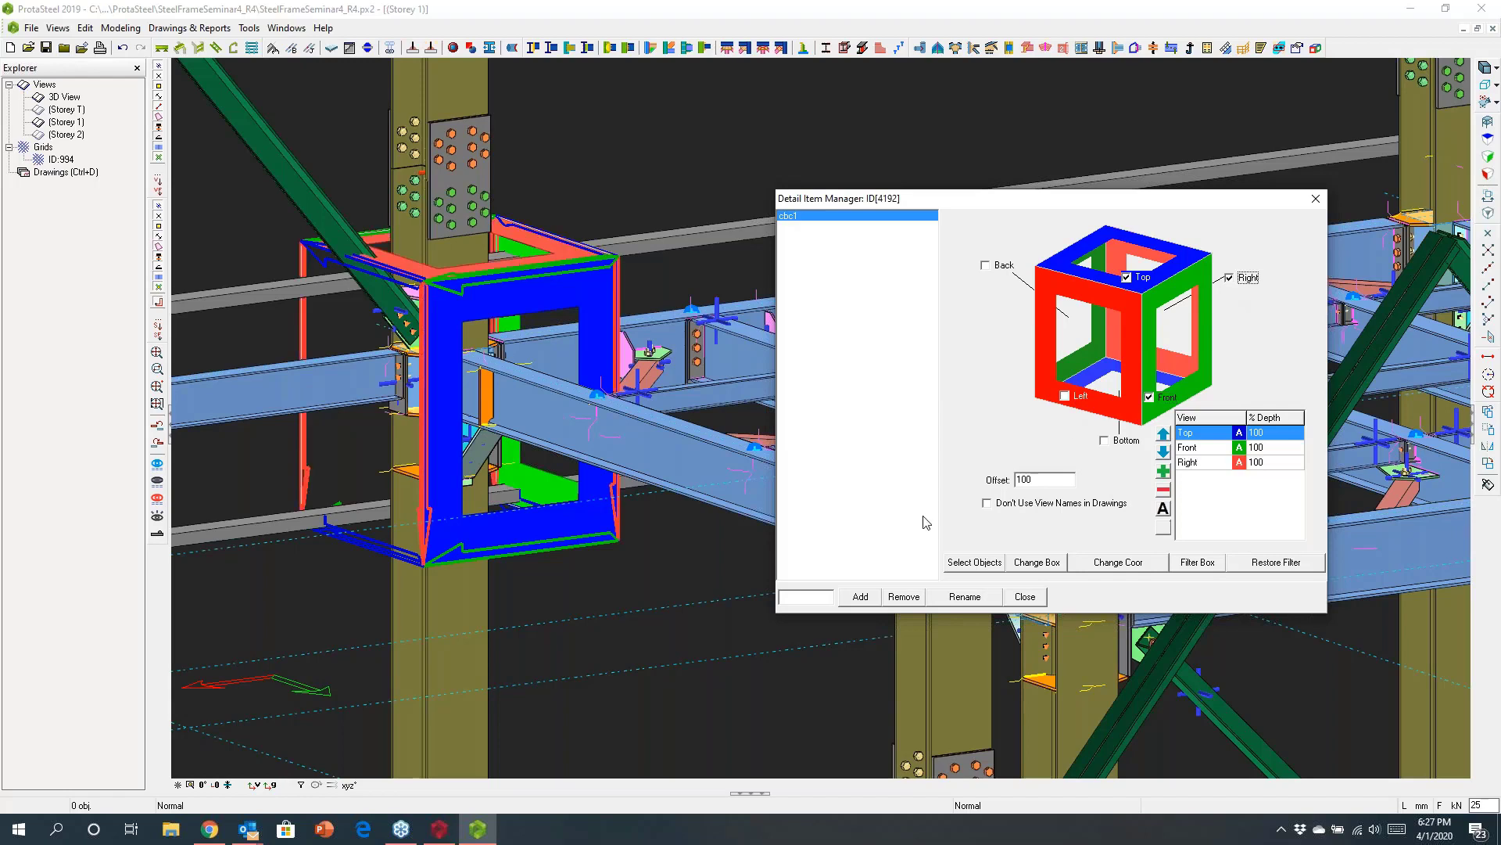
left_click(1163, 471)
Close the Detail Item Manager and bring the whole Storey 1 framing with the cbc1 detail box into view
left_click(1029, 603)
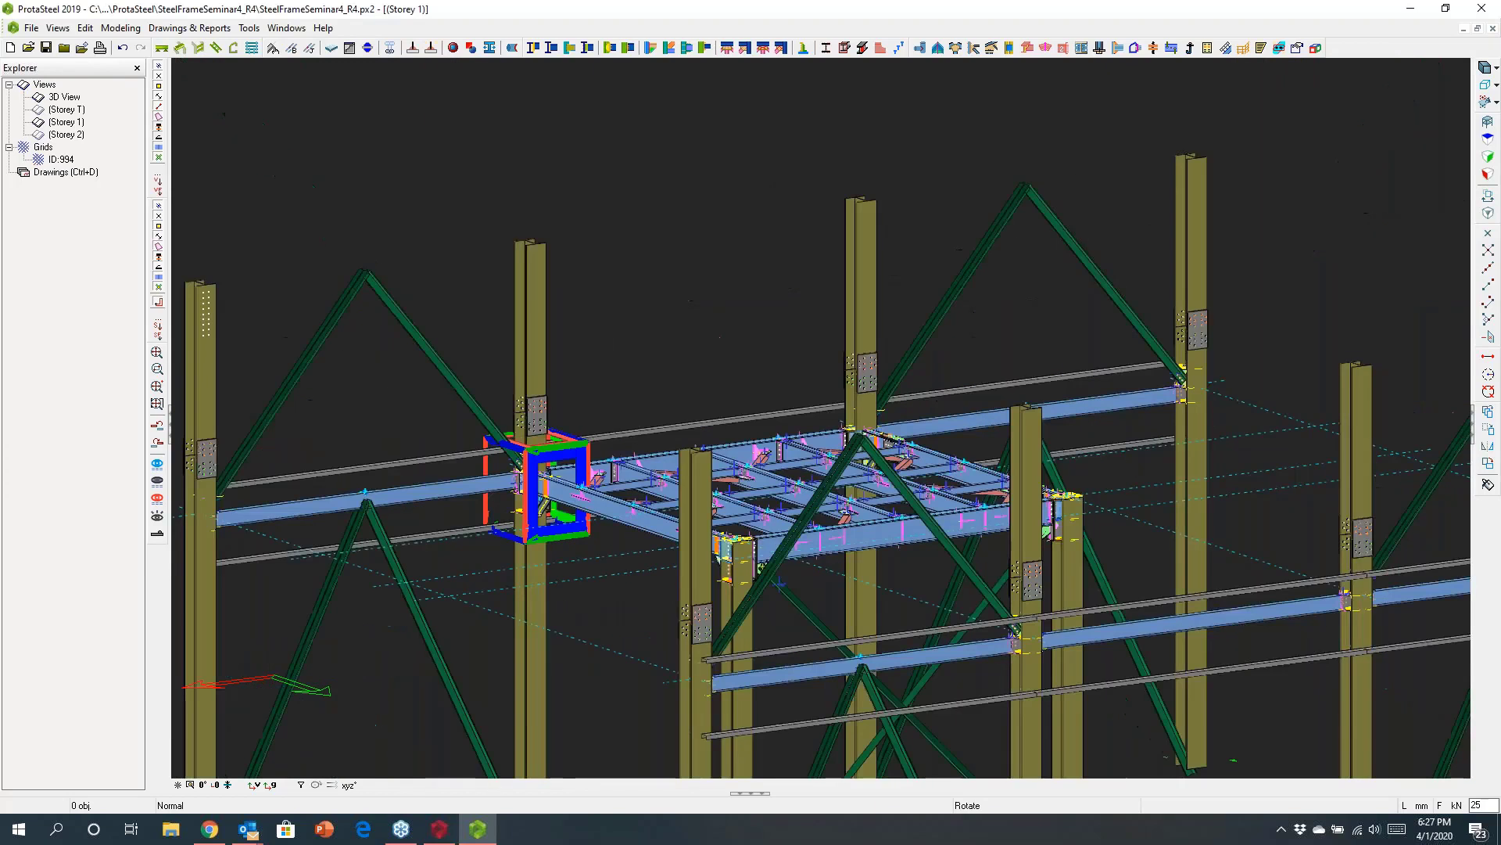
middle_click_drag(594, 571, 498, 400, "ctrl")
scroll(545, 547, "down", 2)
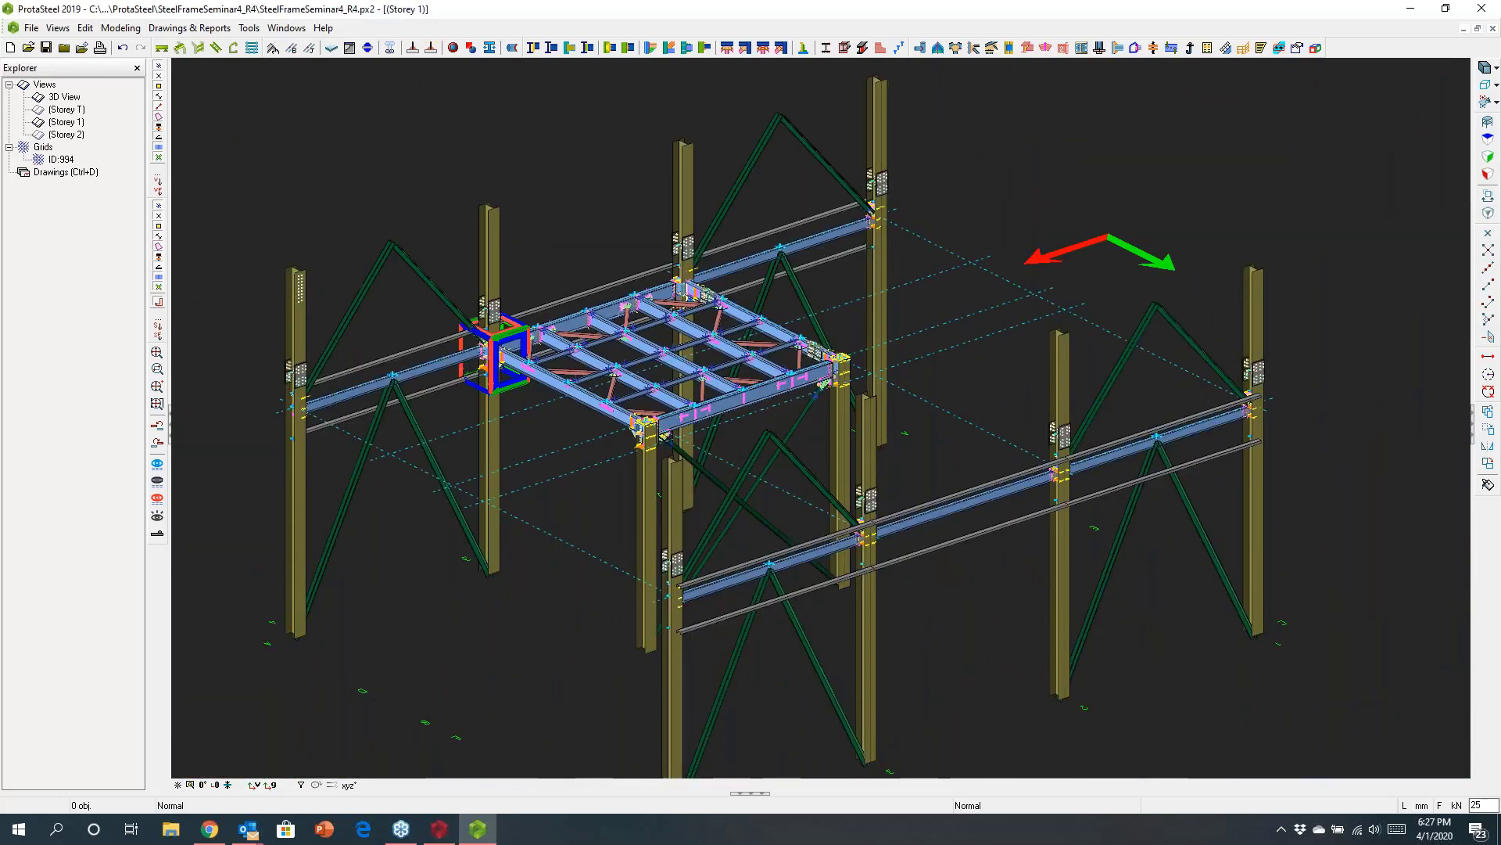
Switch to the Drawing Module and open the Storey 1 drawing through the Drawings Manager, closing the manager again
left_click(59, 172)
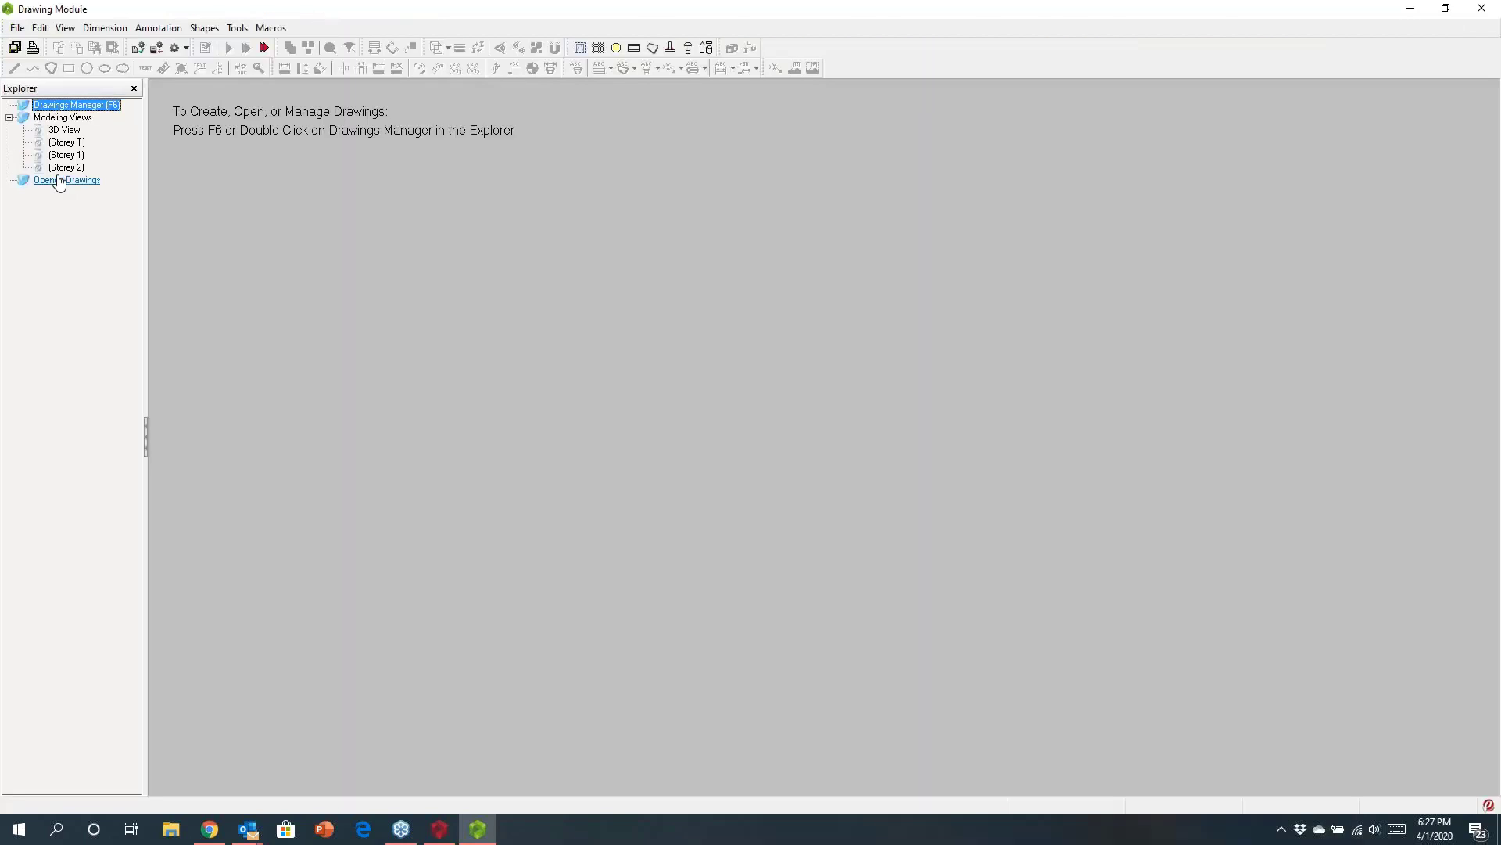
double_click(69, 105)
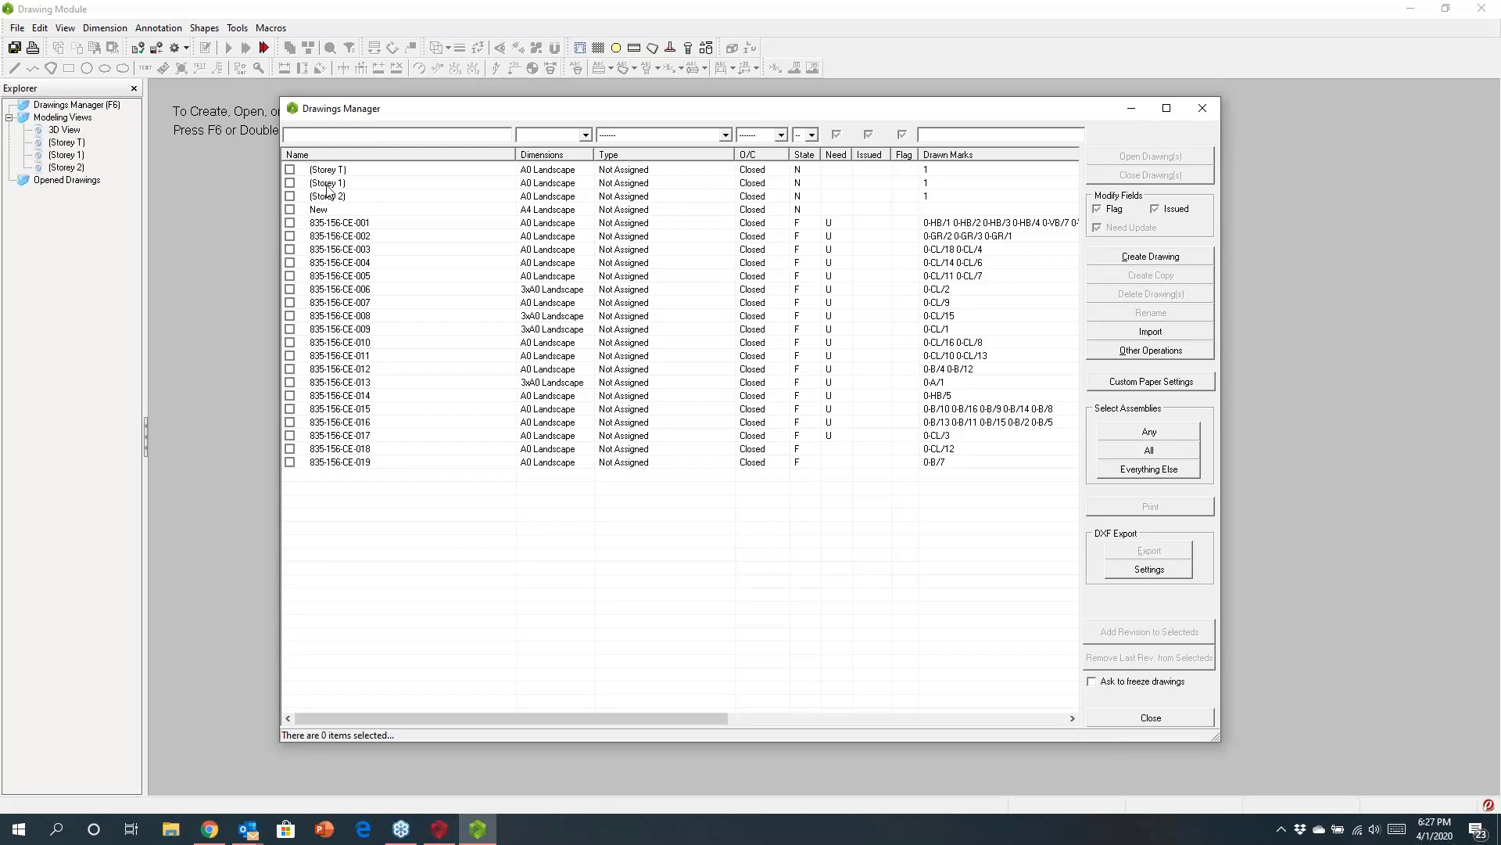
double_click(328, 186)
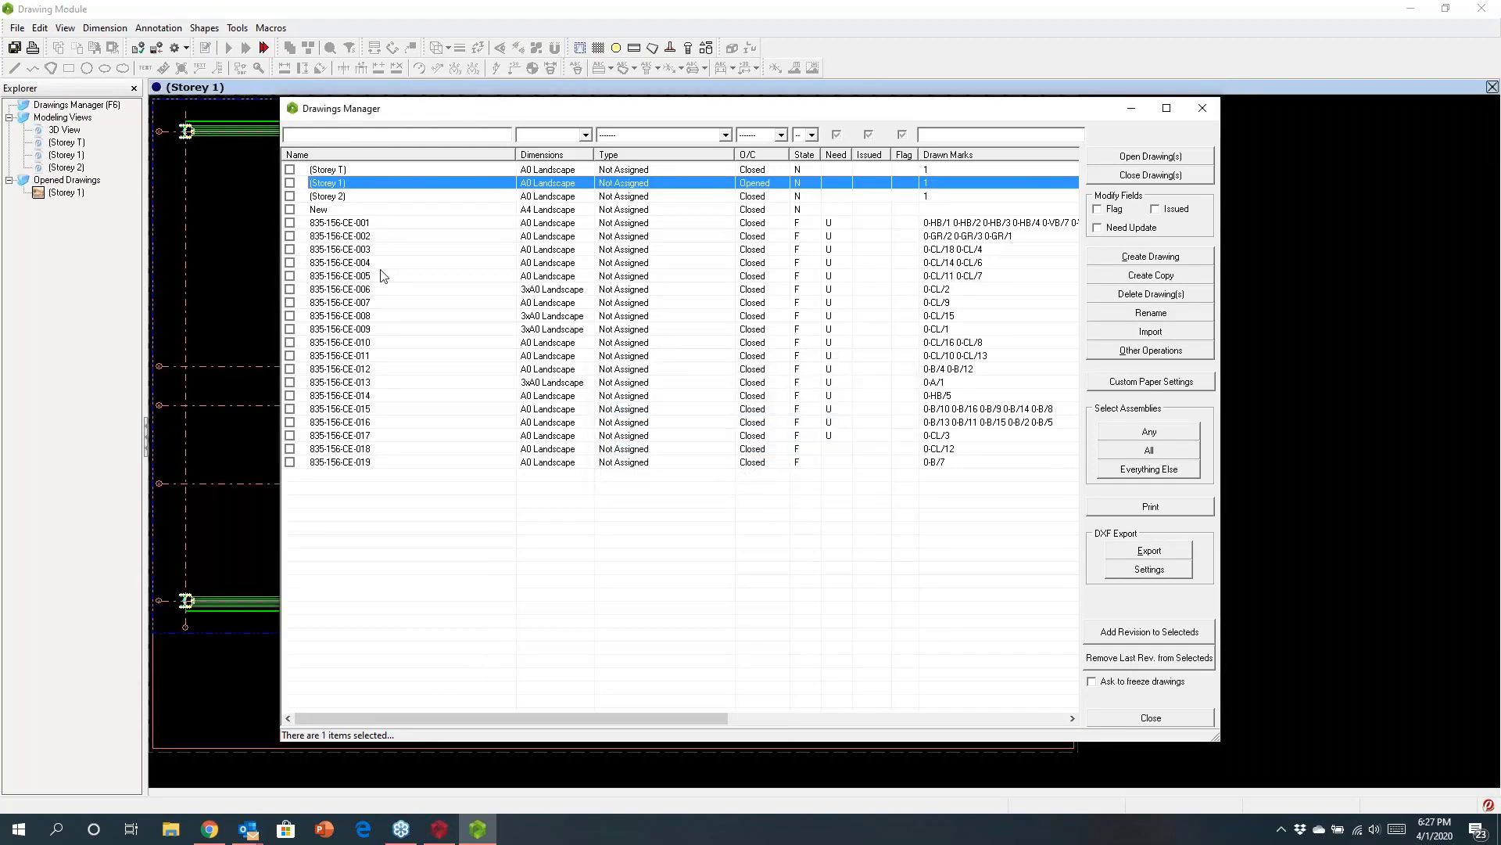
left_click(1199, 112)
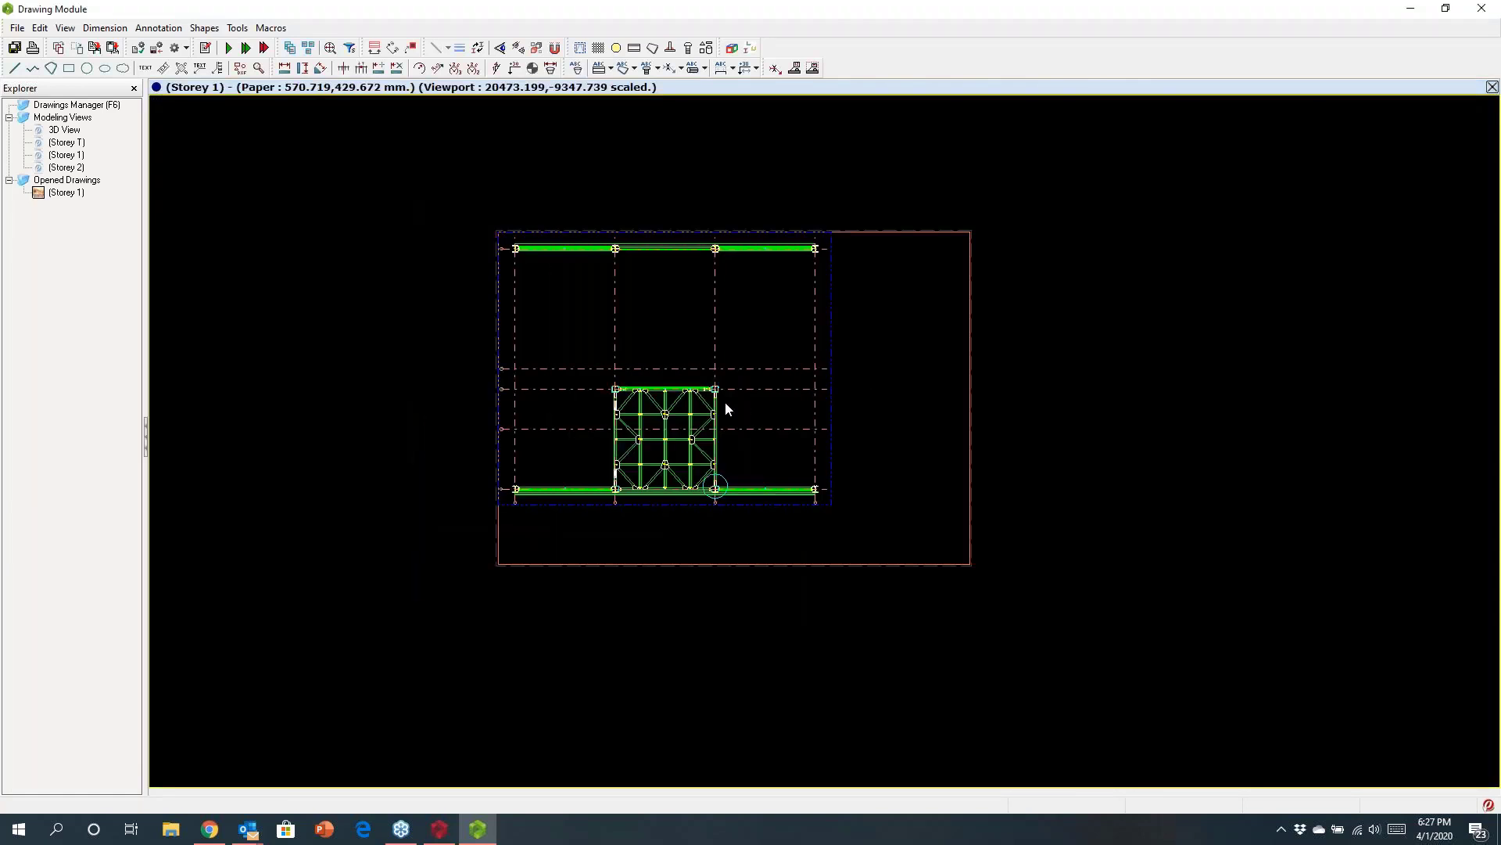
Select the floor framing between grids 2 and 3 by range and label its members with their section names
scroll(725, 402, "up", 3)
middle_click_drag(743, 455, 765, 394)
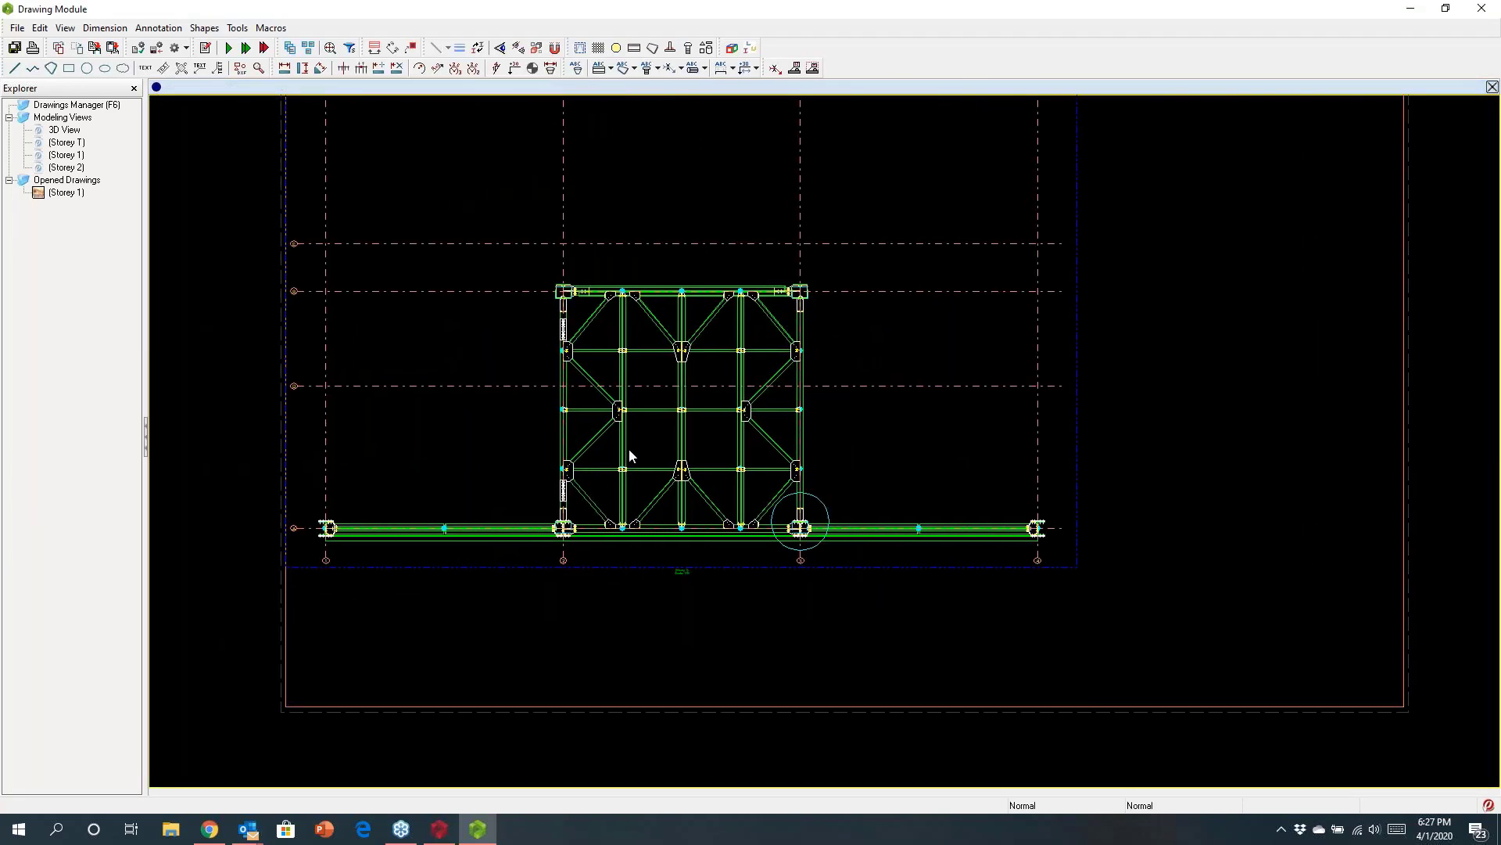
scroll(628, 450, "up", 5)
scroll(674, 548, "down", 3)
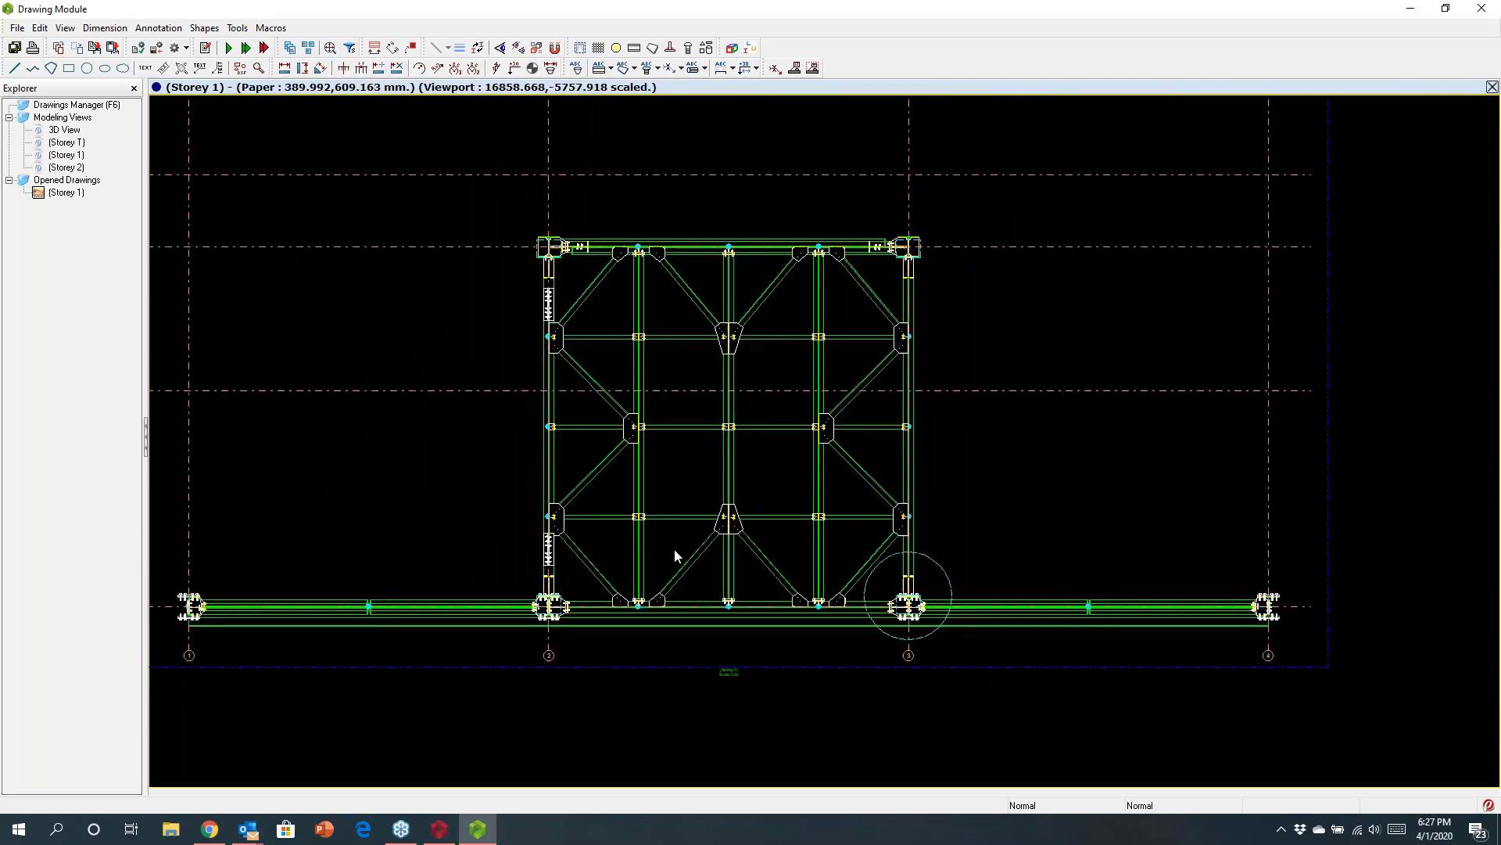
mouse_move(791, 485)
middle_mouse_down()
mouse_move(733, 439)
mouse_move(657, 427)
middle_mouse_up()
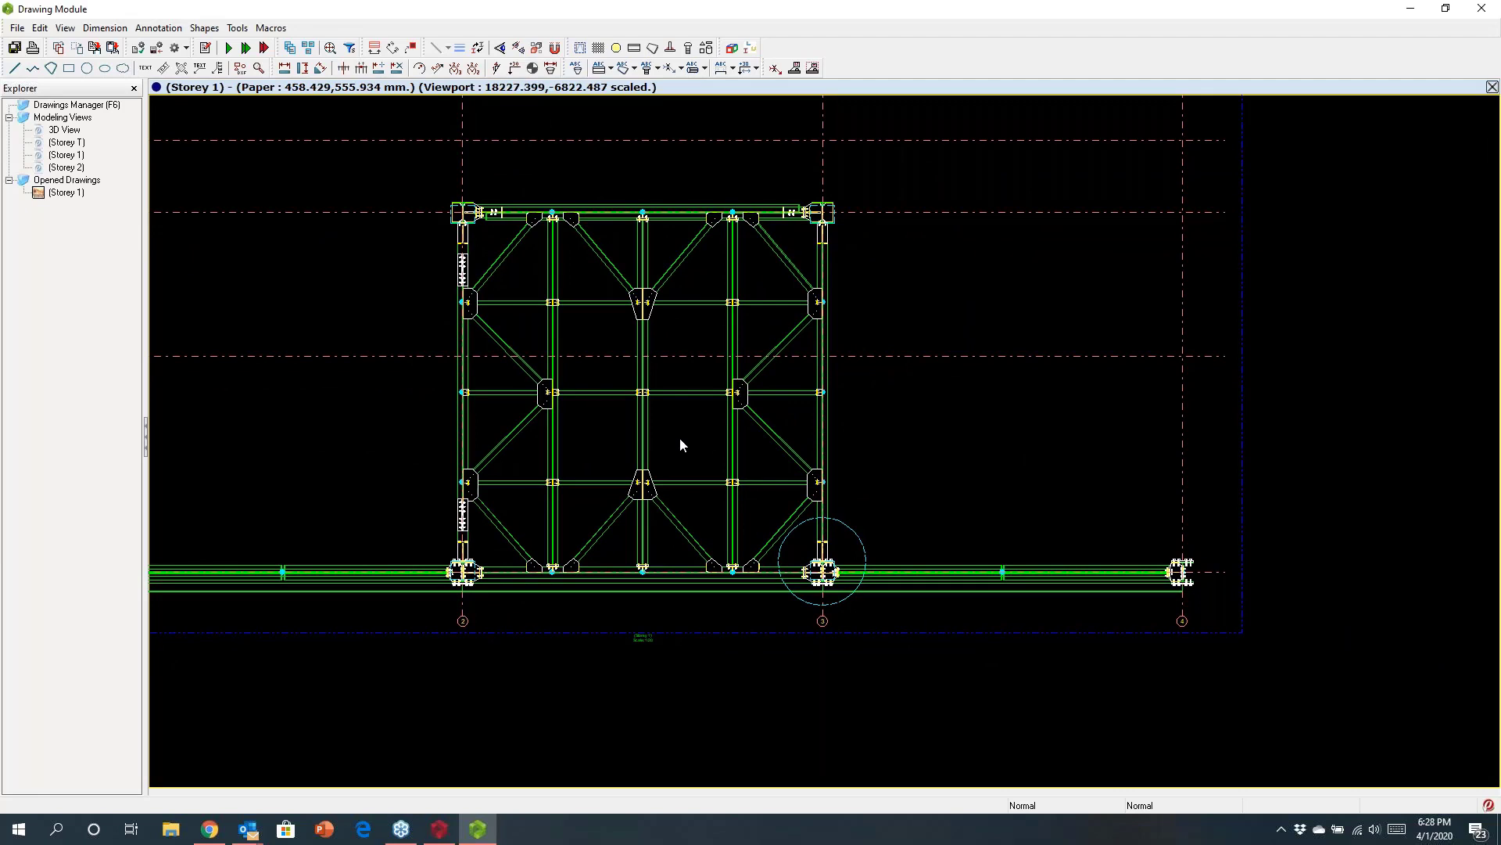
left_click(374, 48)
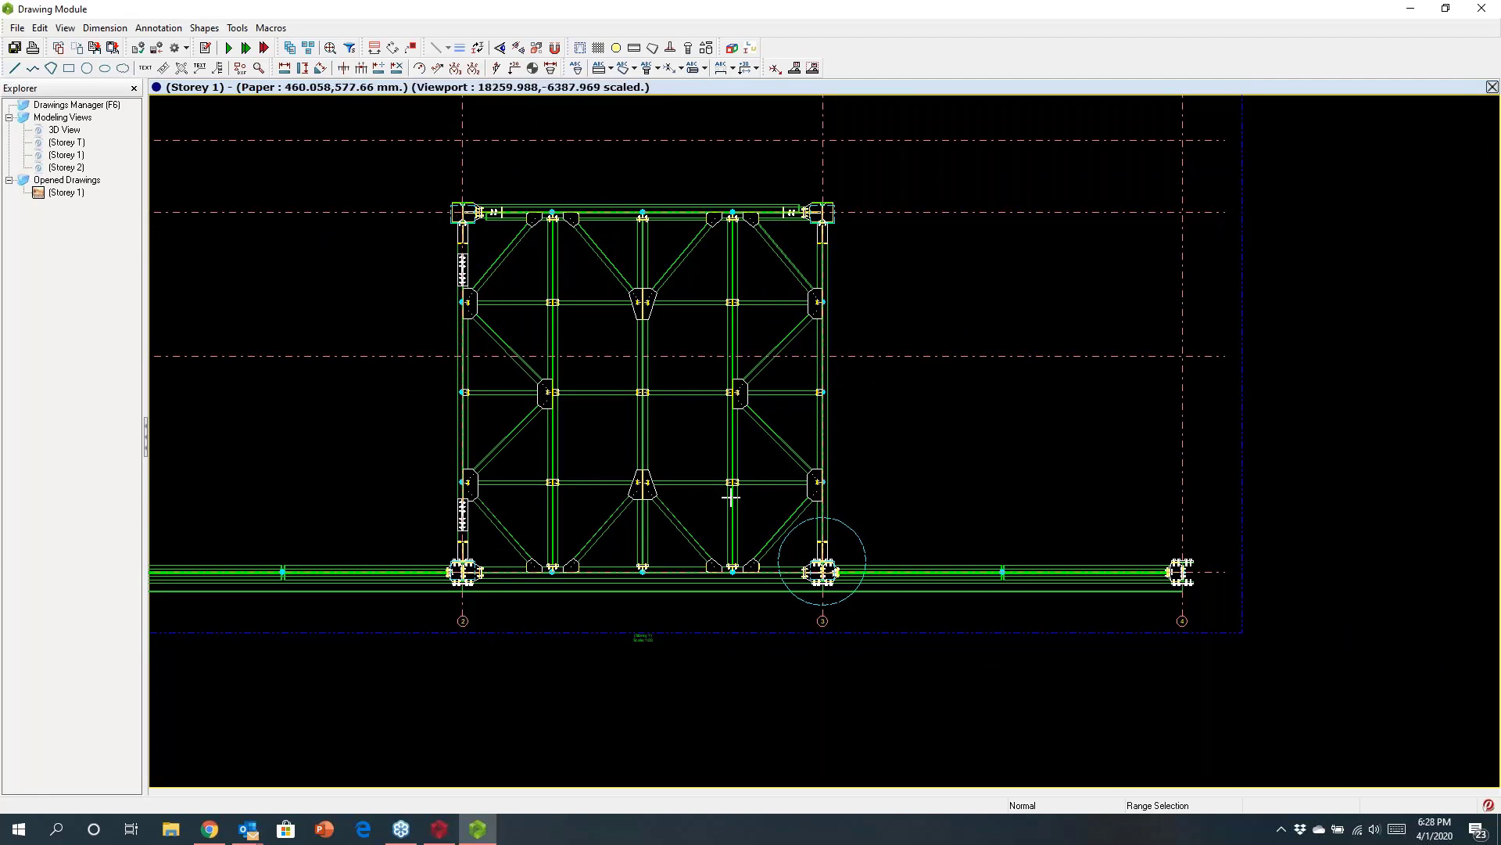
left_click_drag(899, 628, 377, 159)
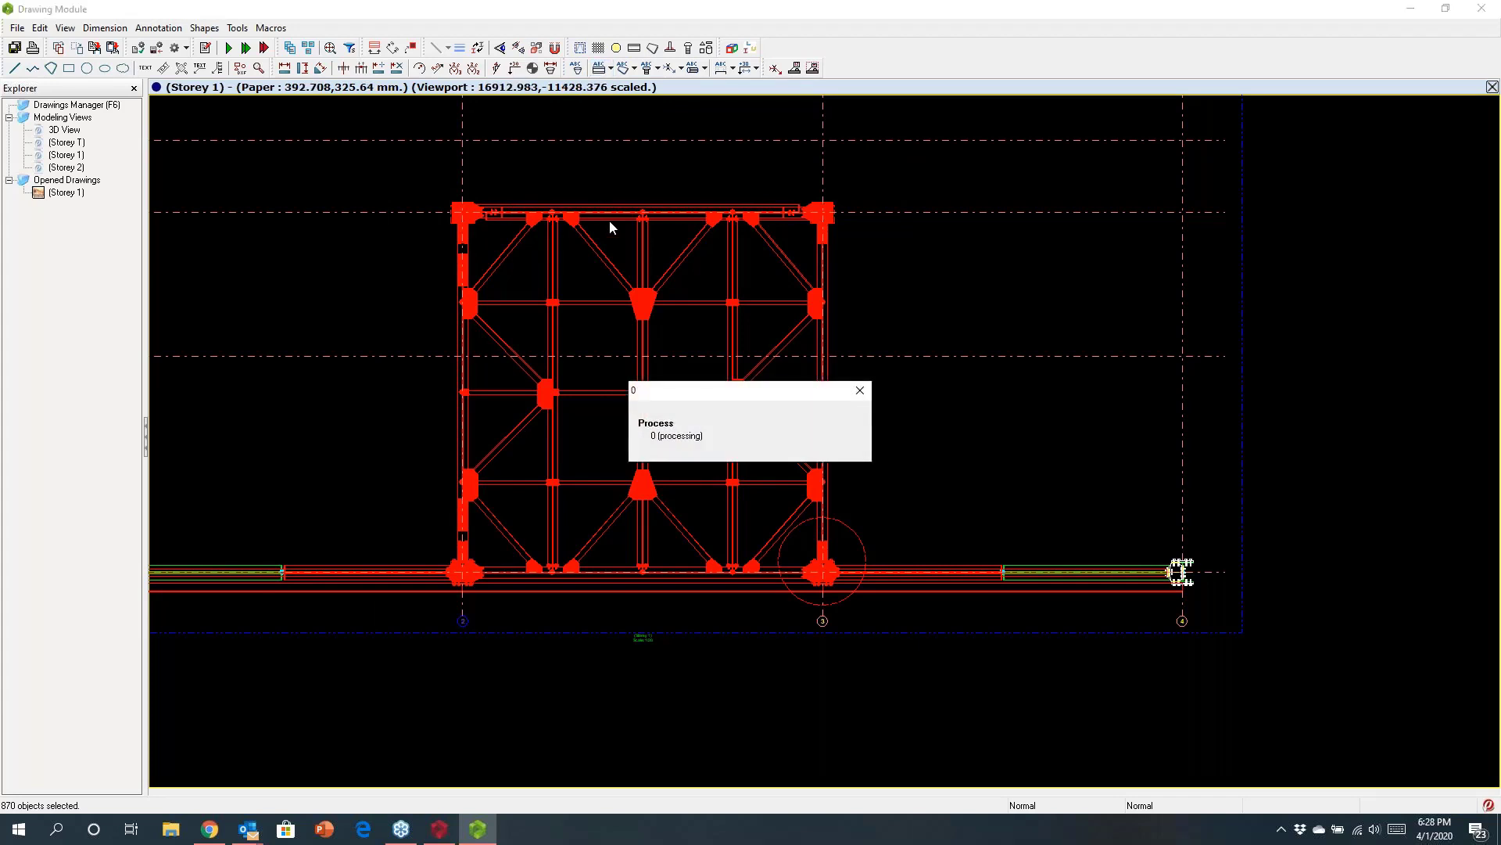
scroll(598, 256, "up", 3)
left_click(586, 268)
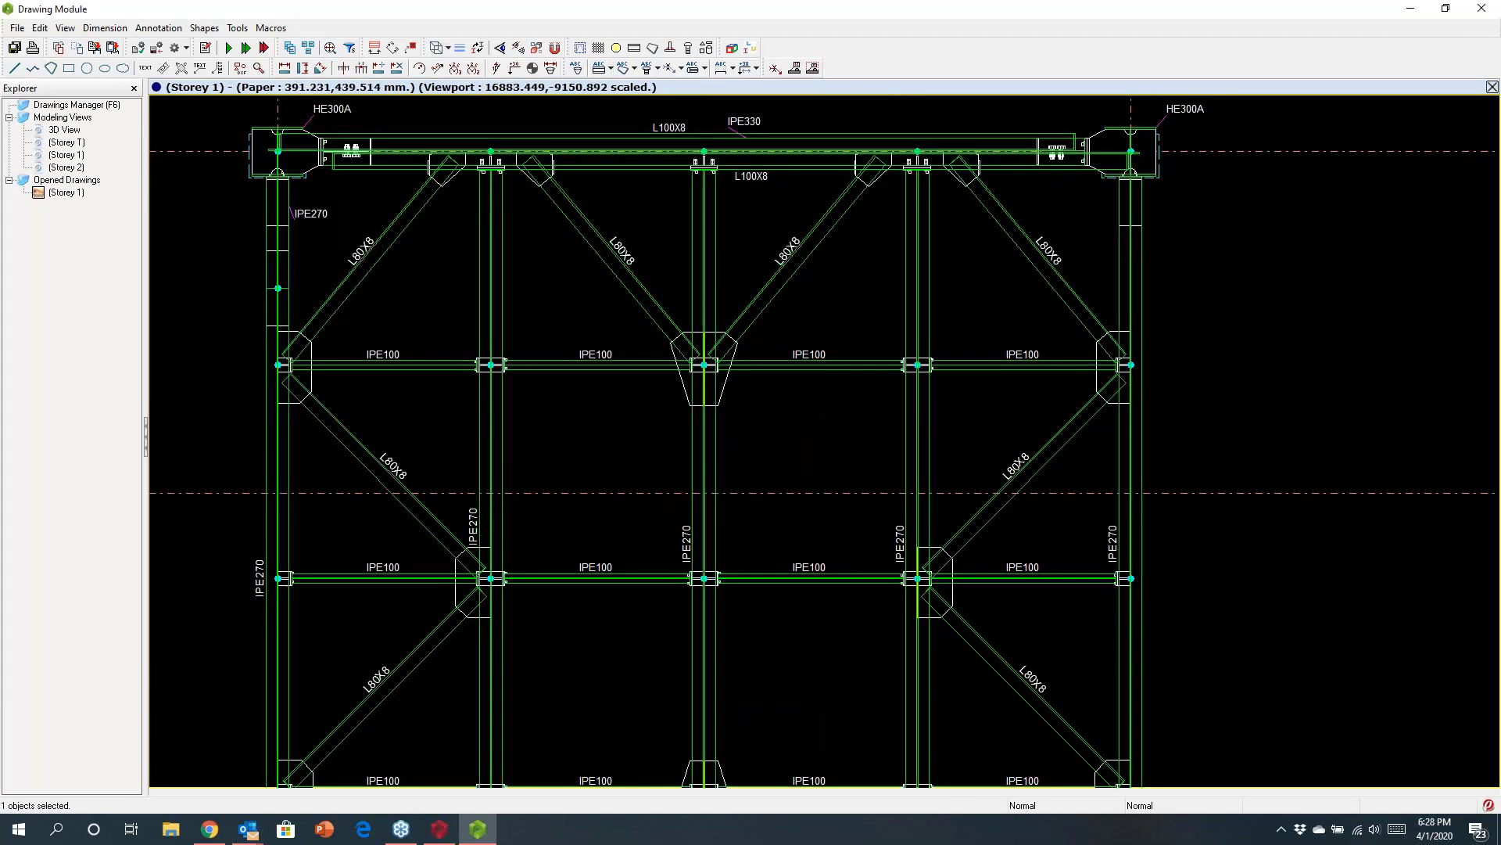
Add a chain dimension above the IPE330 beam at the floor bay's upper edge, through the secondary beam axes and both columns
scroll(647, 346, "up", 3)
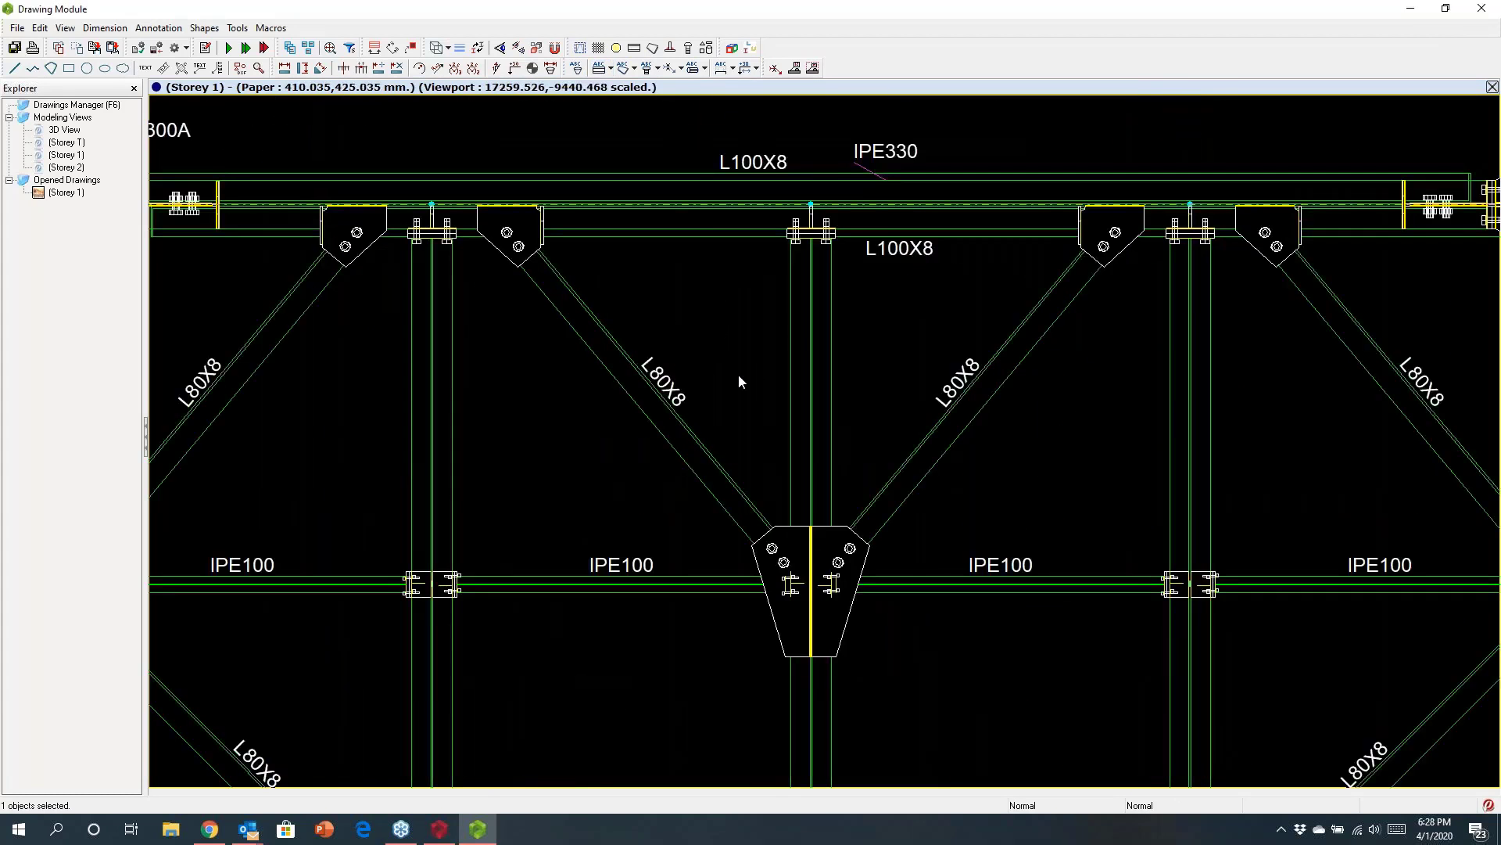
scroll(738, 374, "down", 2)
scroll(738, 374, "down", 2)
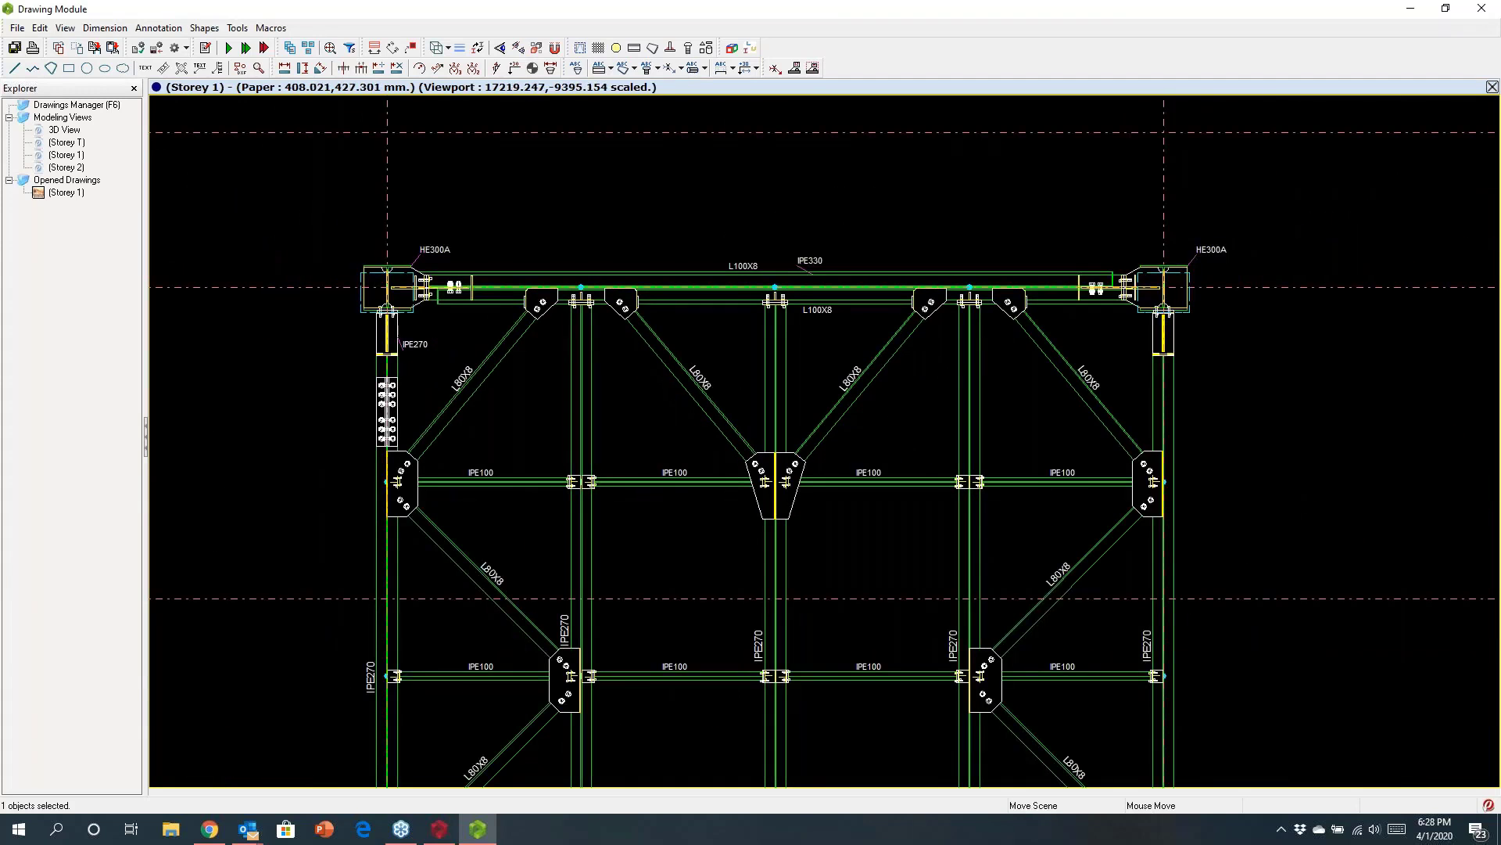
left_click(285, 68)
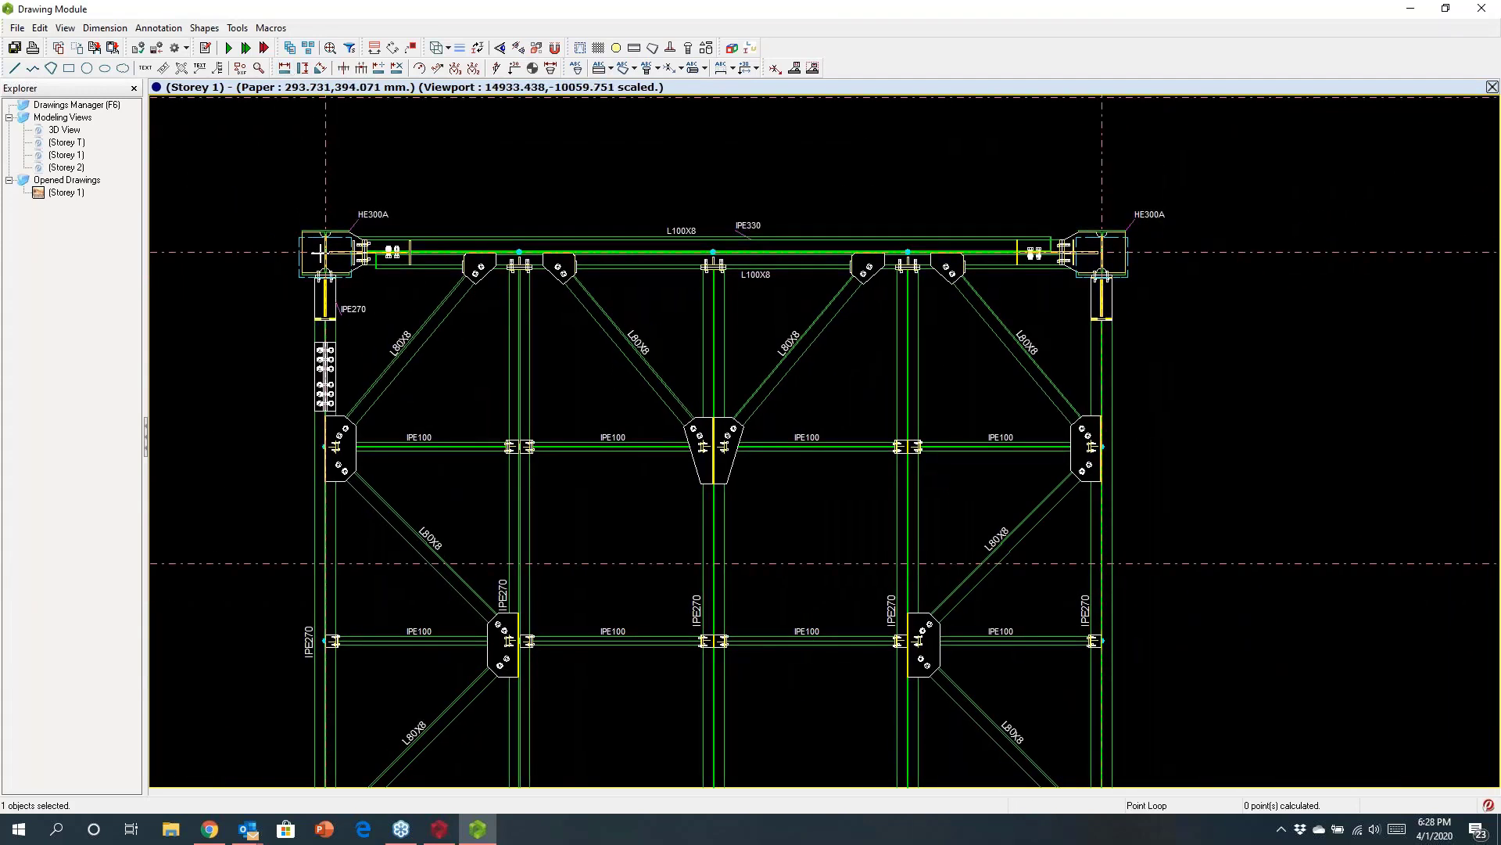
left_click(516, 251)
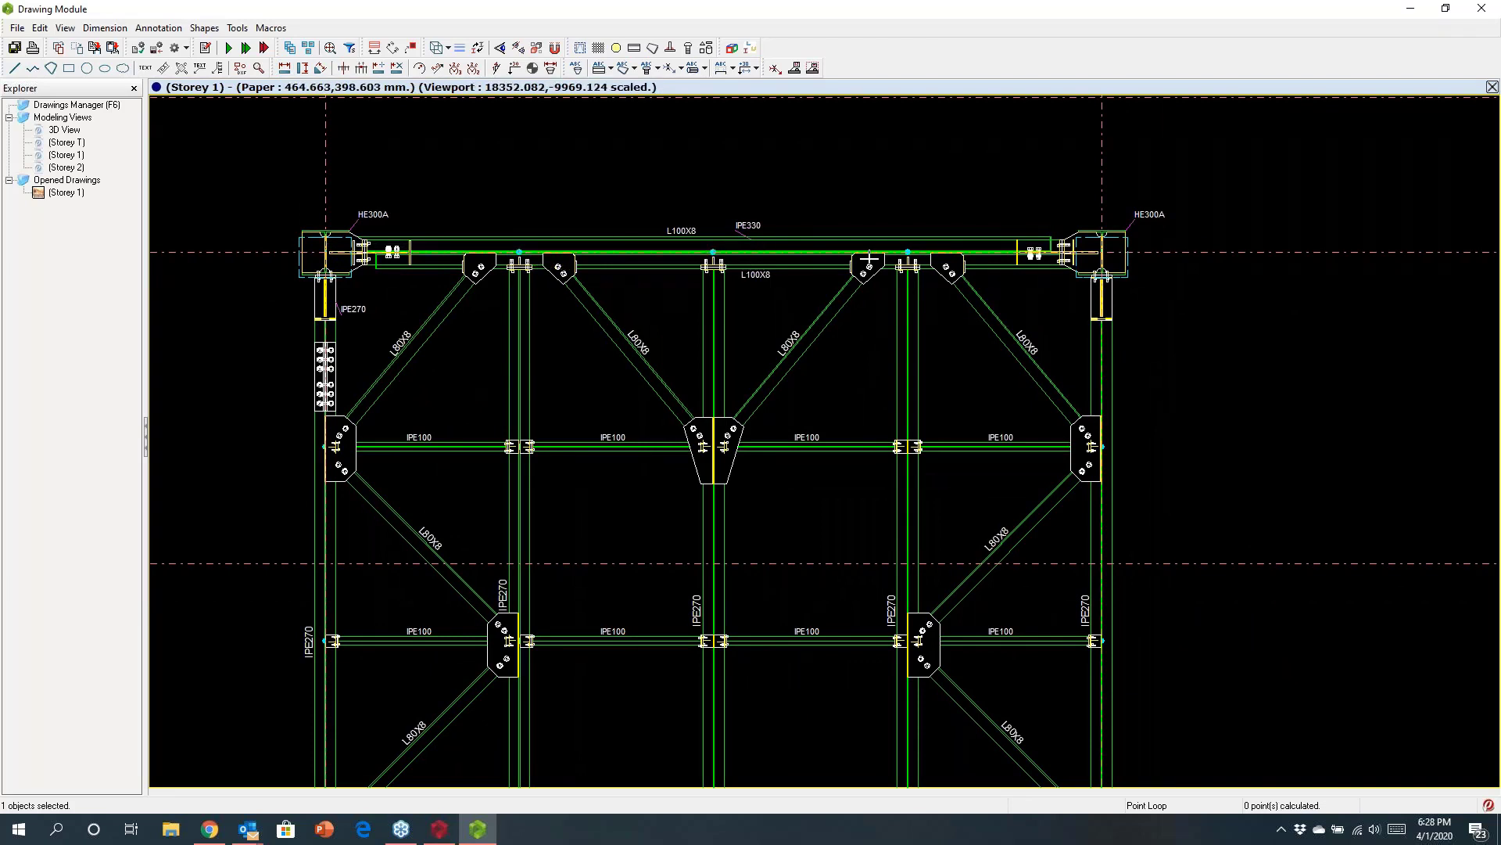
left_click(1101, 252)
right_click(1092, 181)
left_click(1093, 162)
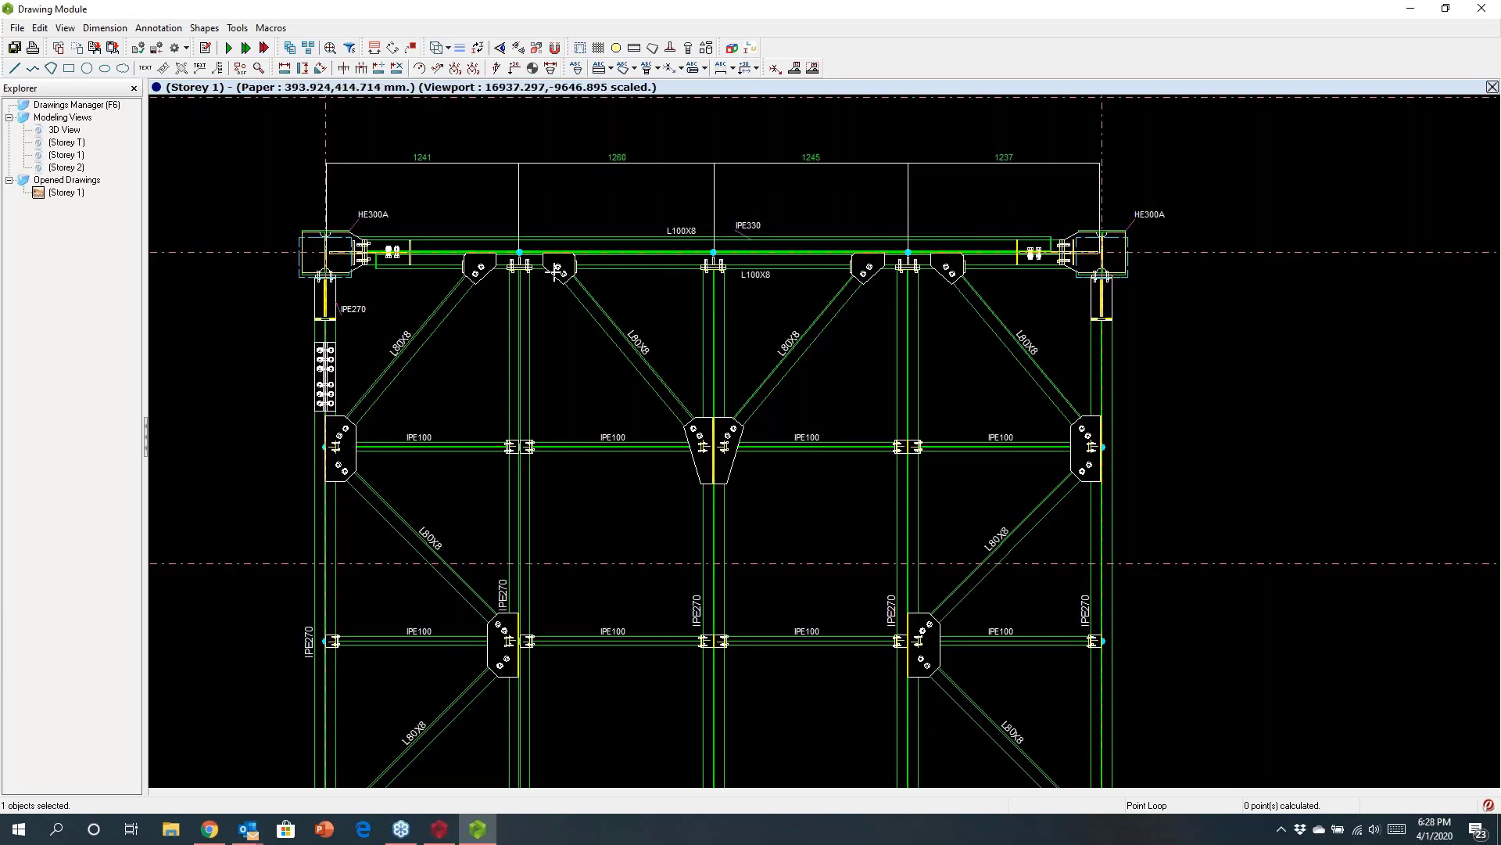
Place the cbc1 detail of the circled joint at grid 3 outside the sheet beside the Storey 1 plan
scroll(513, 255, "down", 2)
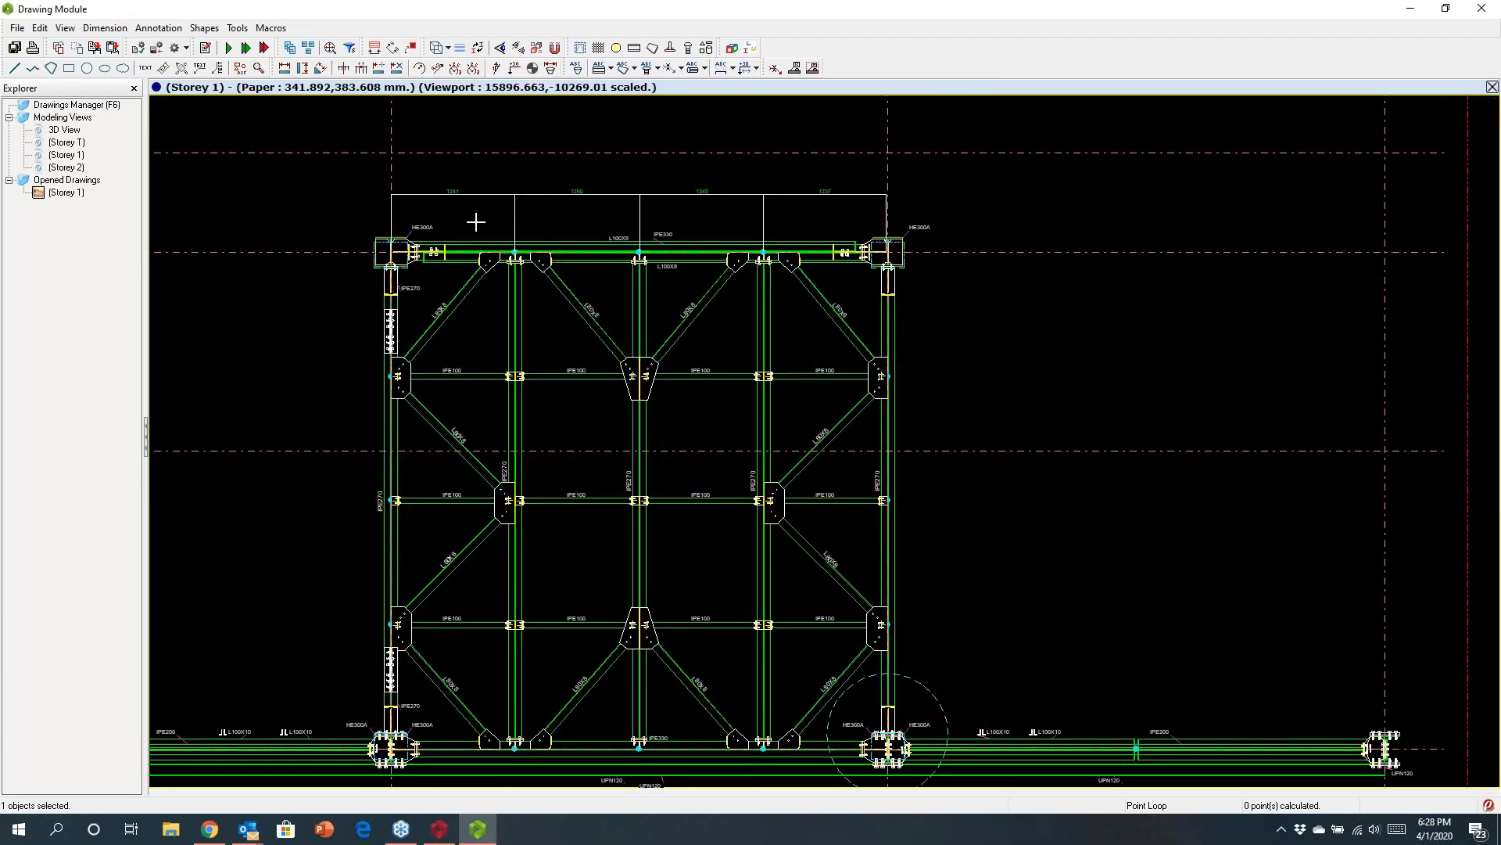
scroll(486, 225, "down", 2)
scroll(675, 474, "up", 3)
scroll(676, 475, "up", 2)
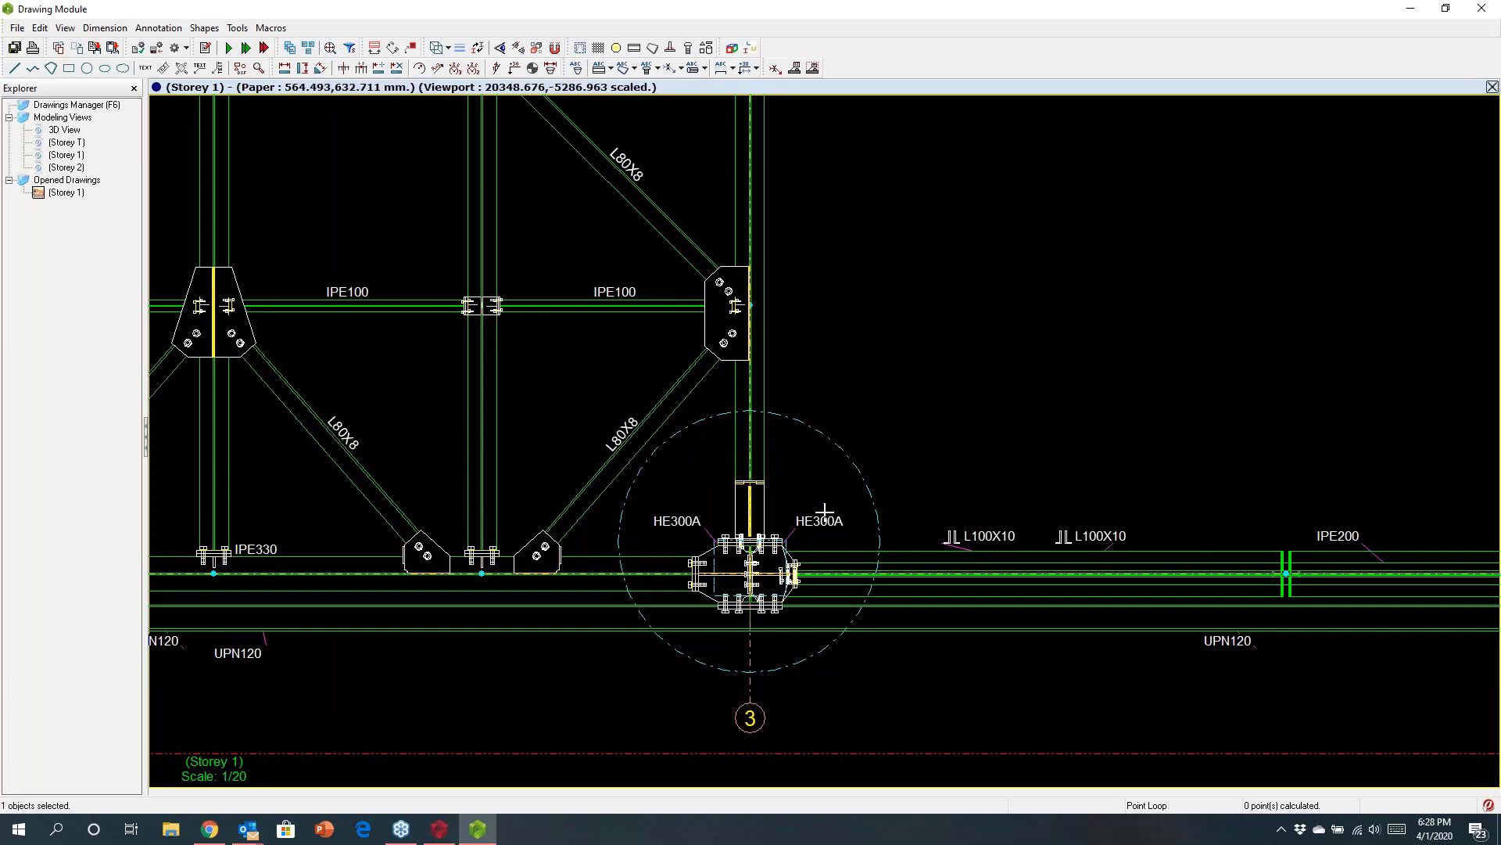
scroll(872, 446, "down", 3)
scroll(868, 445, "down", 4)
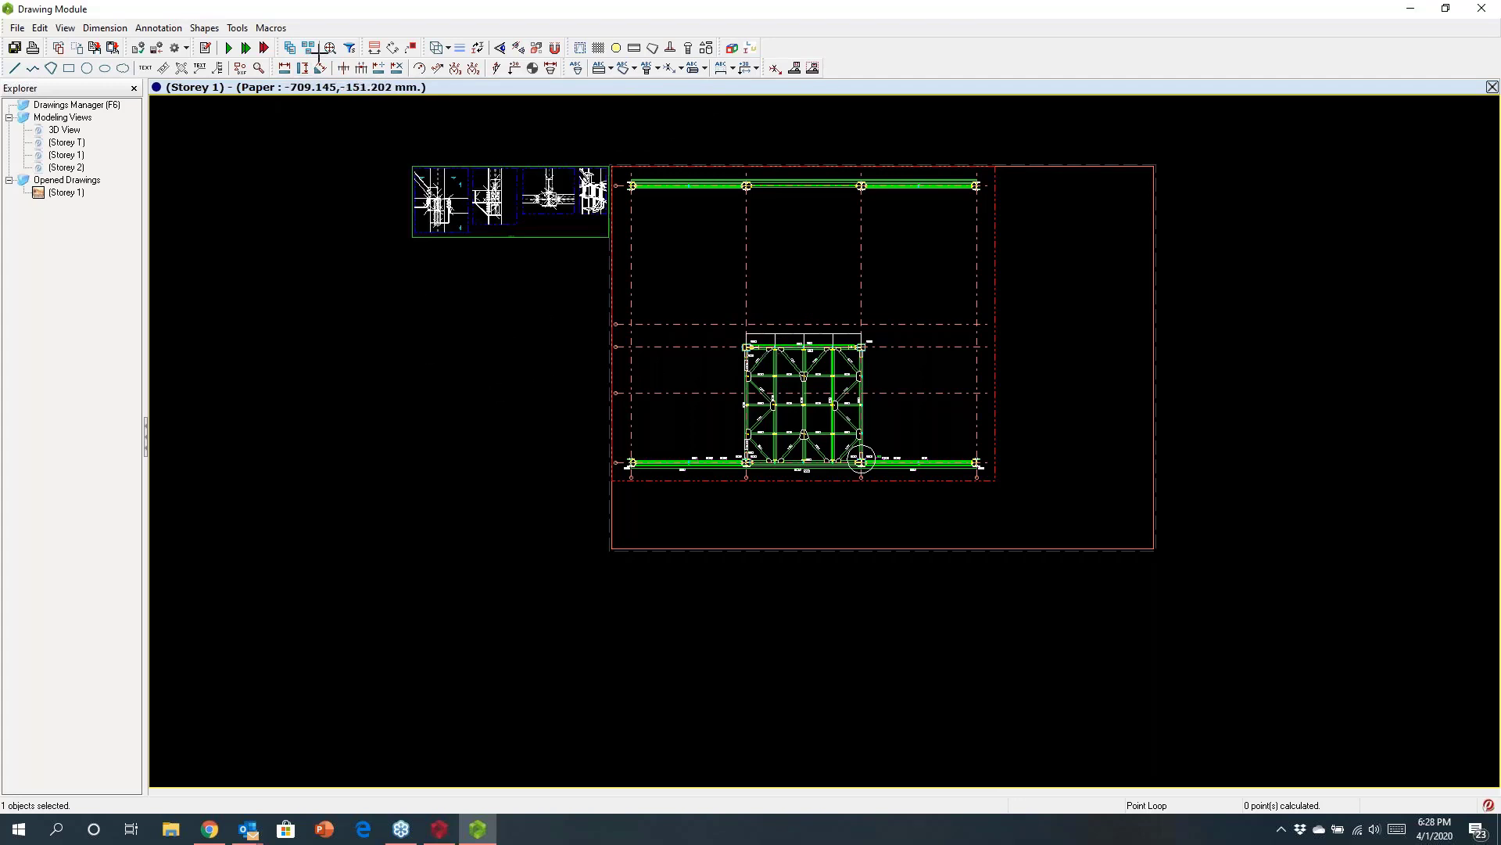
Turn off the visibility of Weld Annotations in the Drawing Options
left_click(499, 49)
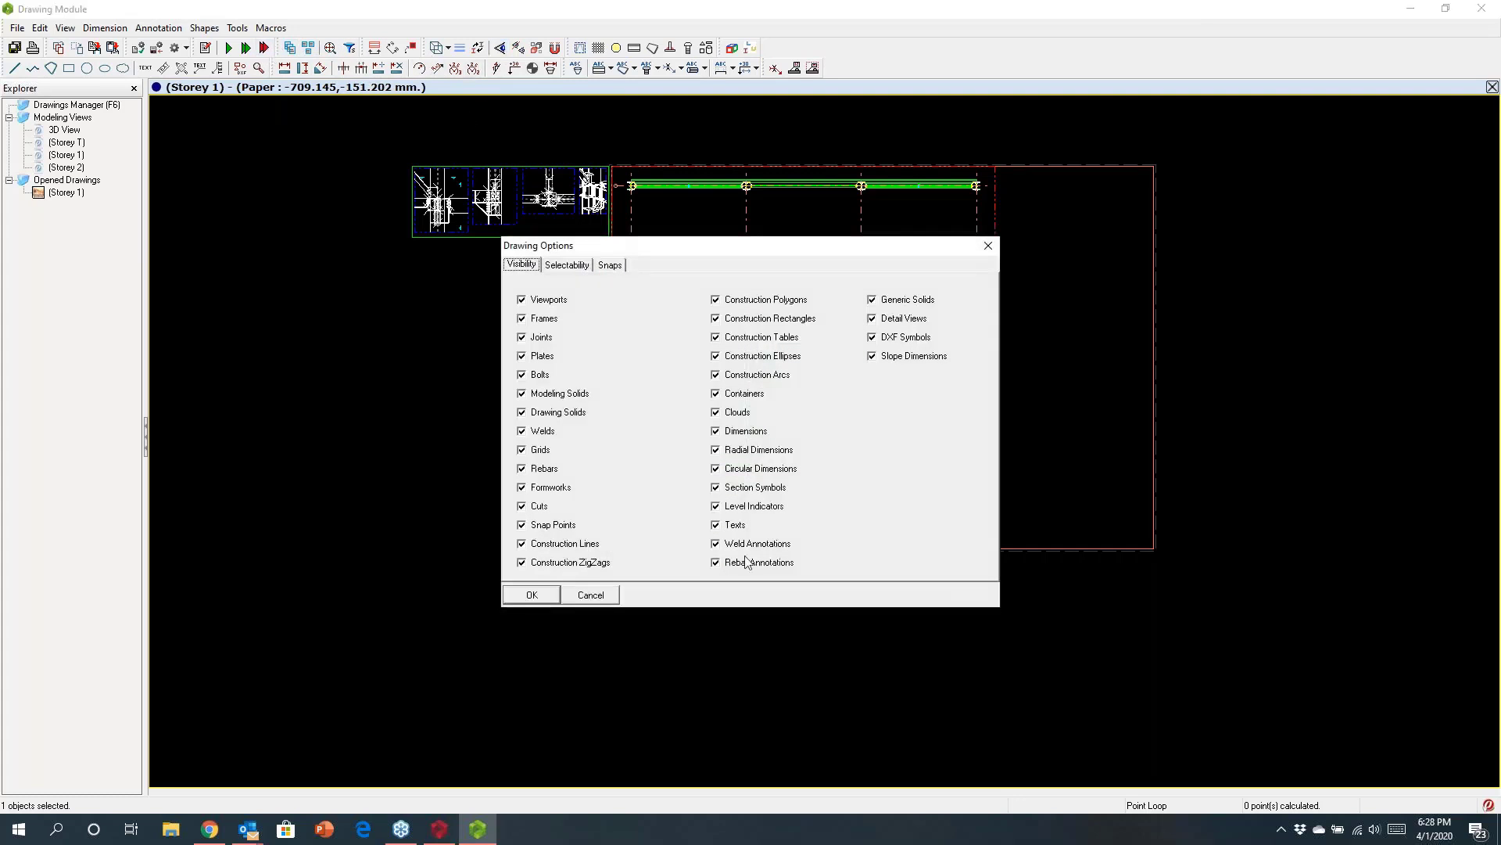
left_click(721, 545)
left_click(532, 595)
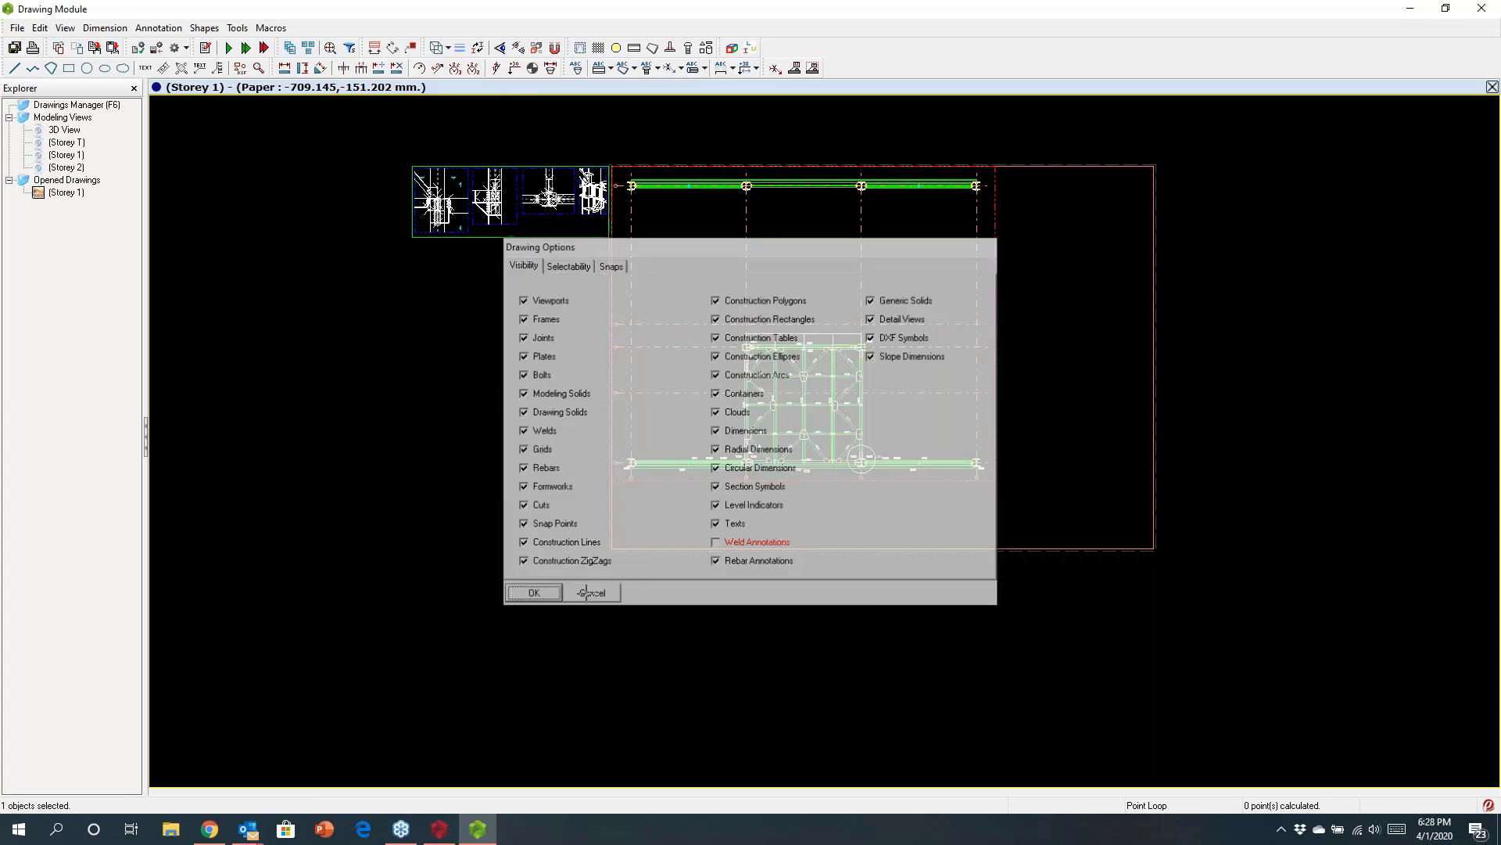
Select all parts in cbc1's Detail 'Top' view and label the members with section names and the bolts with sizes
scroll(449, 156, "up", 5)
scroll(347, 301, "up", 4)
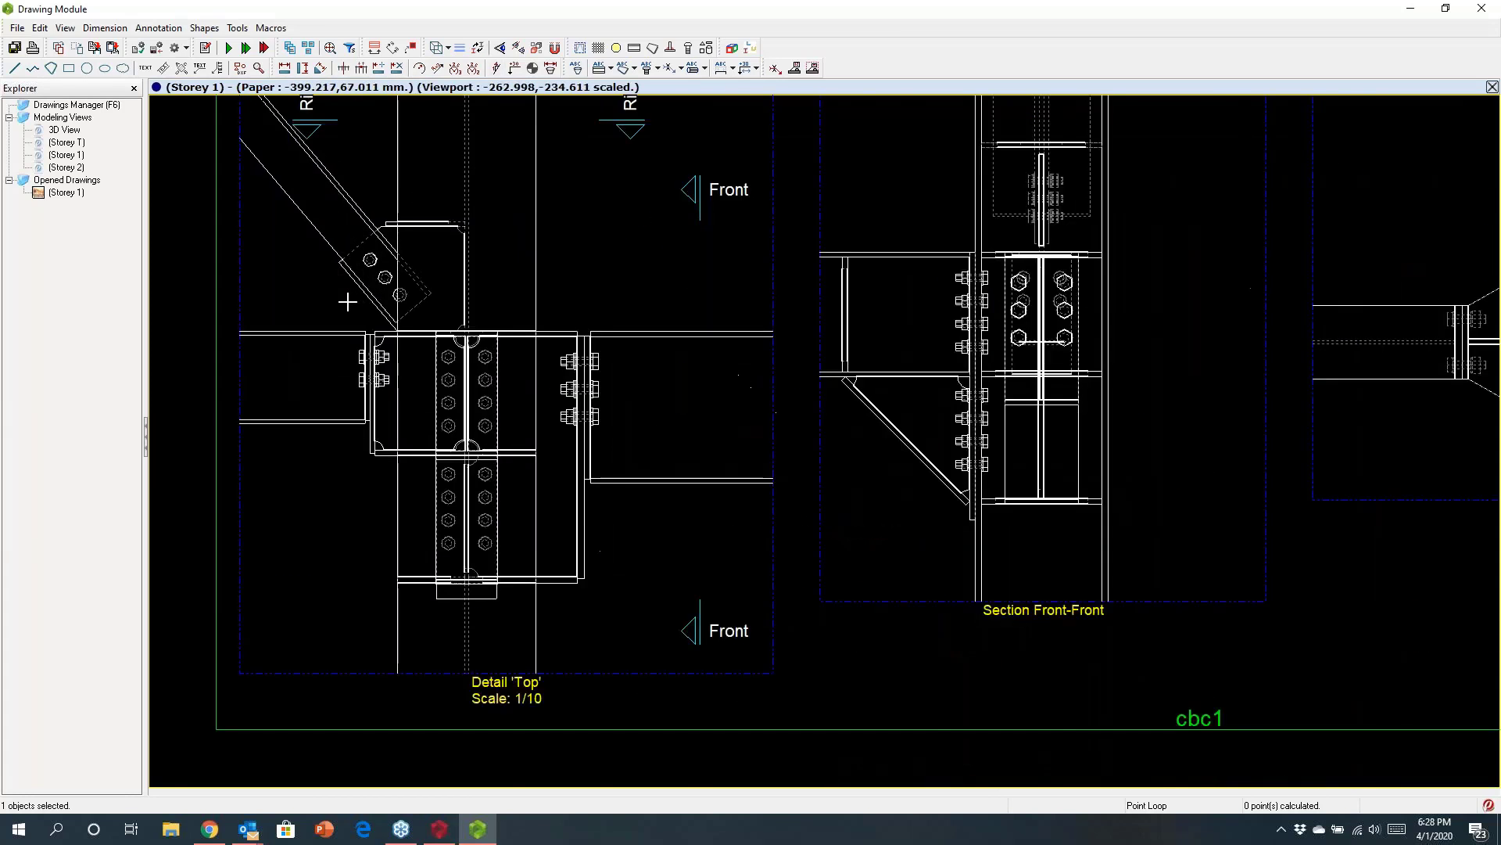
scroll(348, 301, "down", 4)
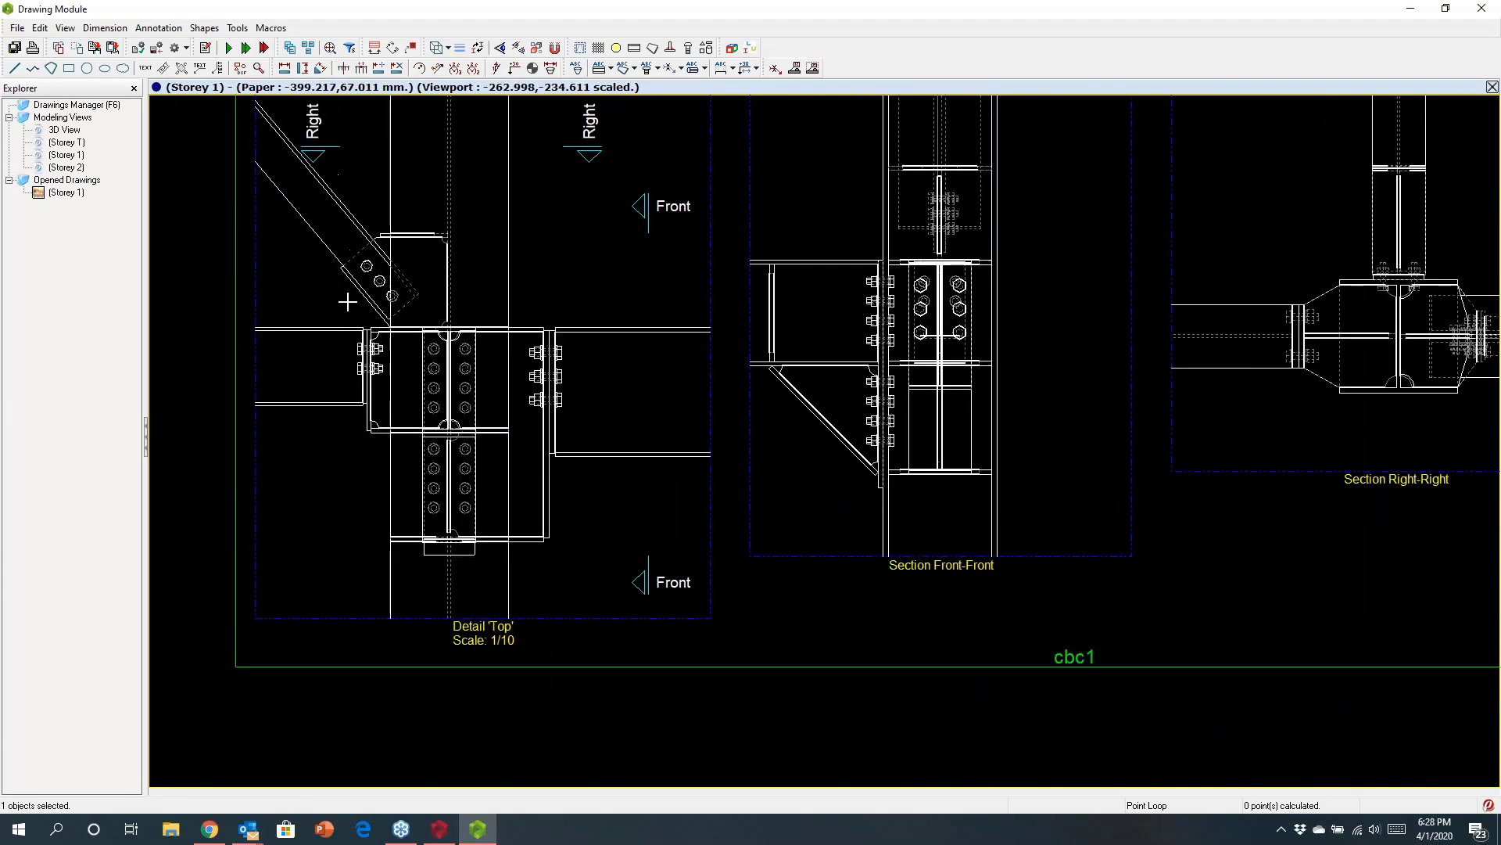
scroll(378, 319, "up", 1)
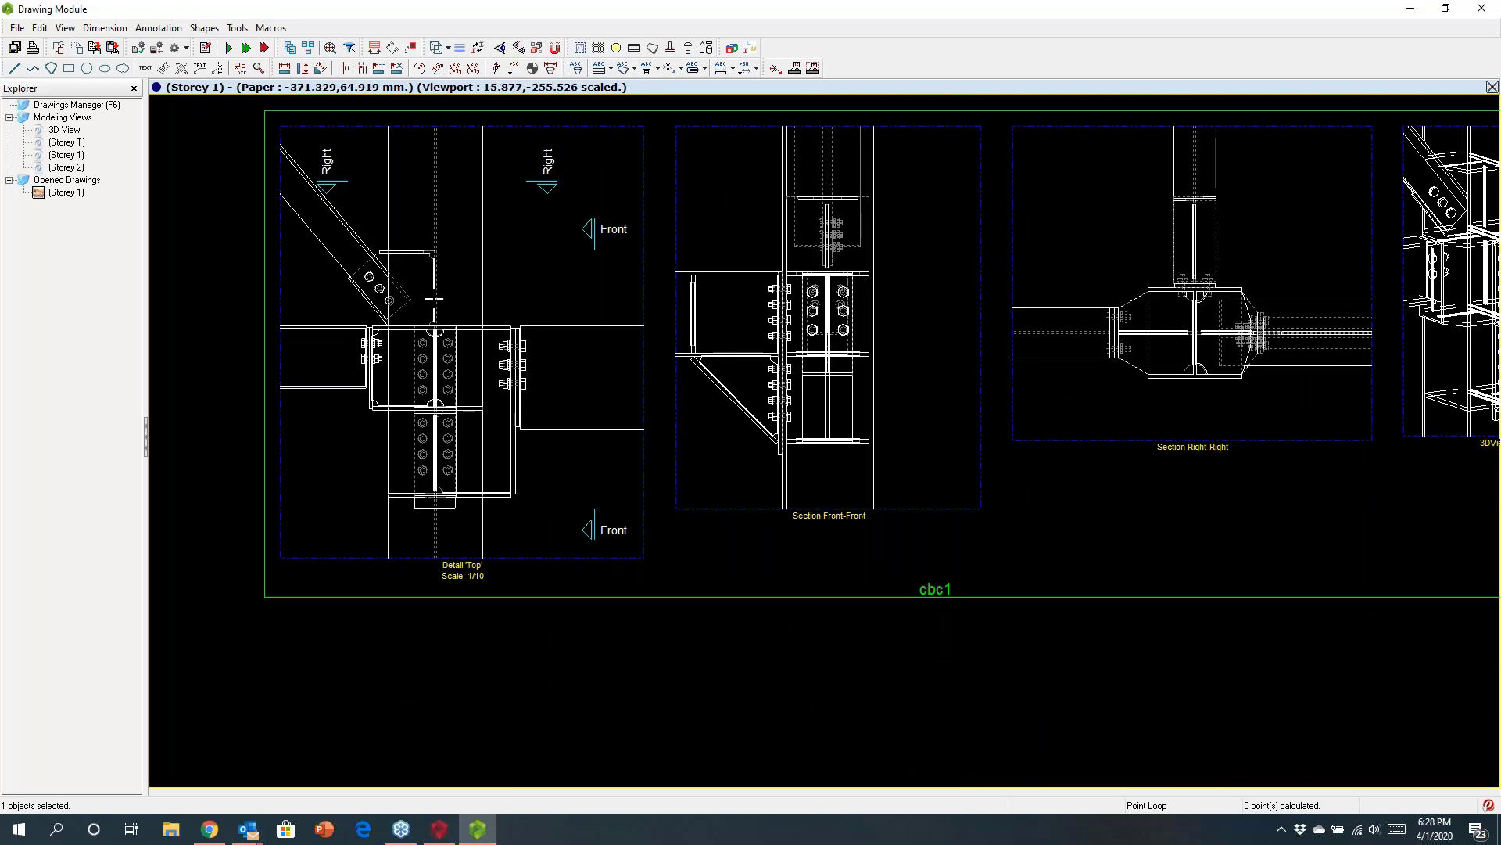
key("Escape")
left_click_drag(300, 209, 596, 540)
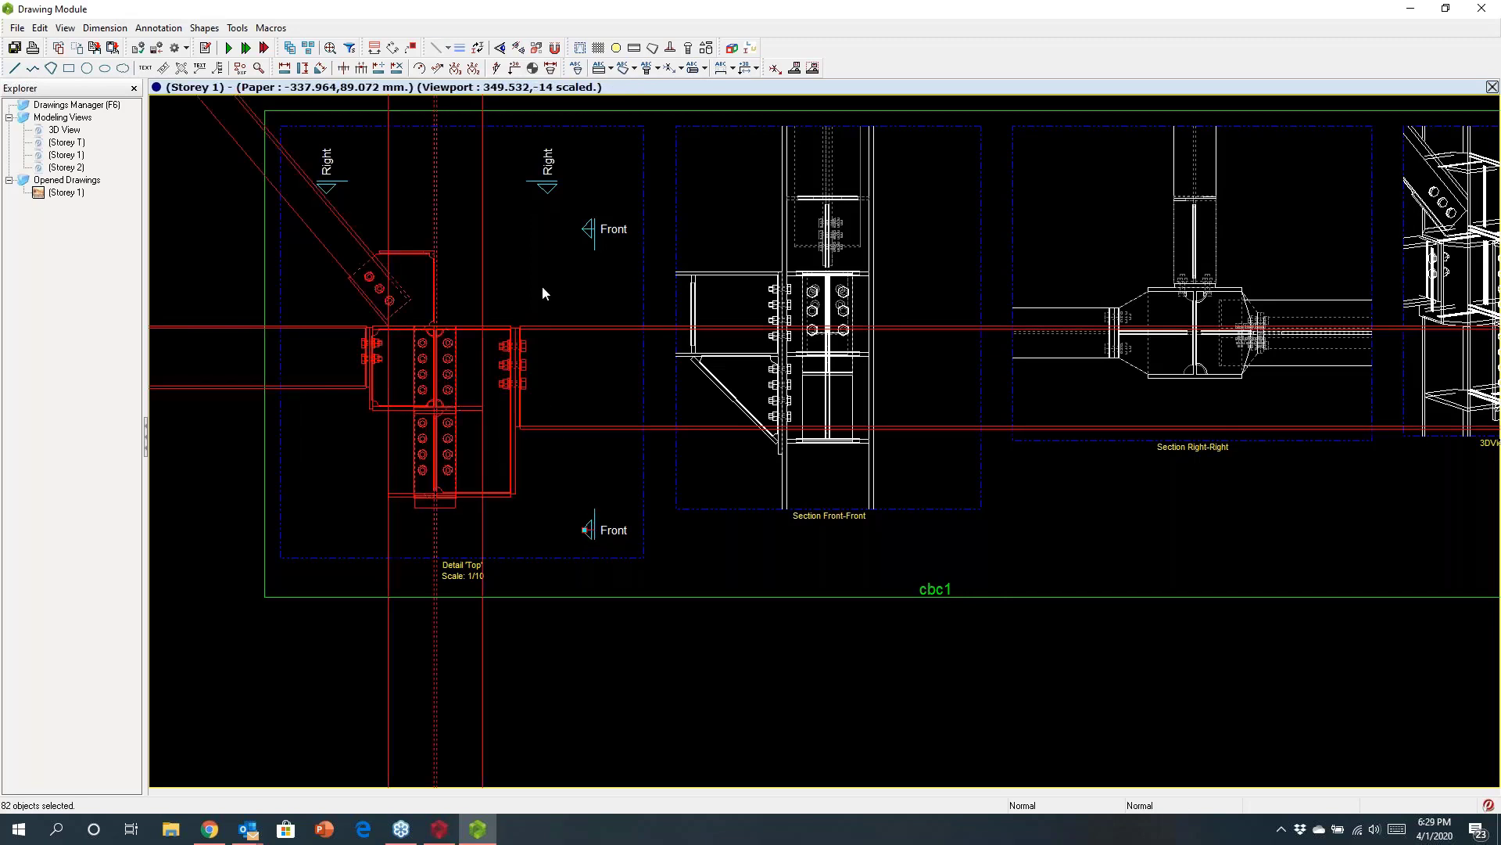
left_click(600, 68)
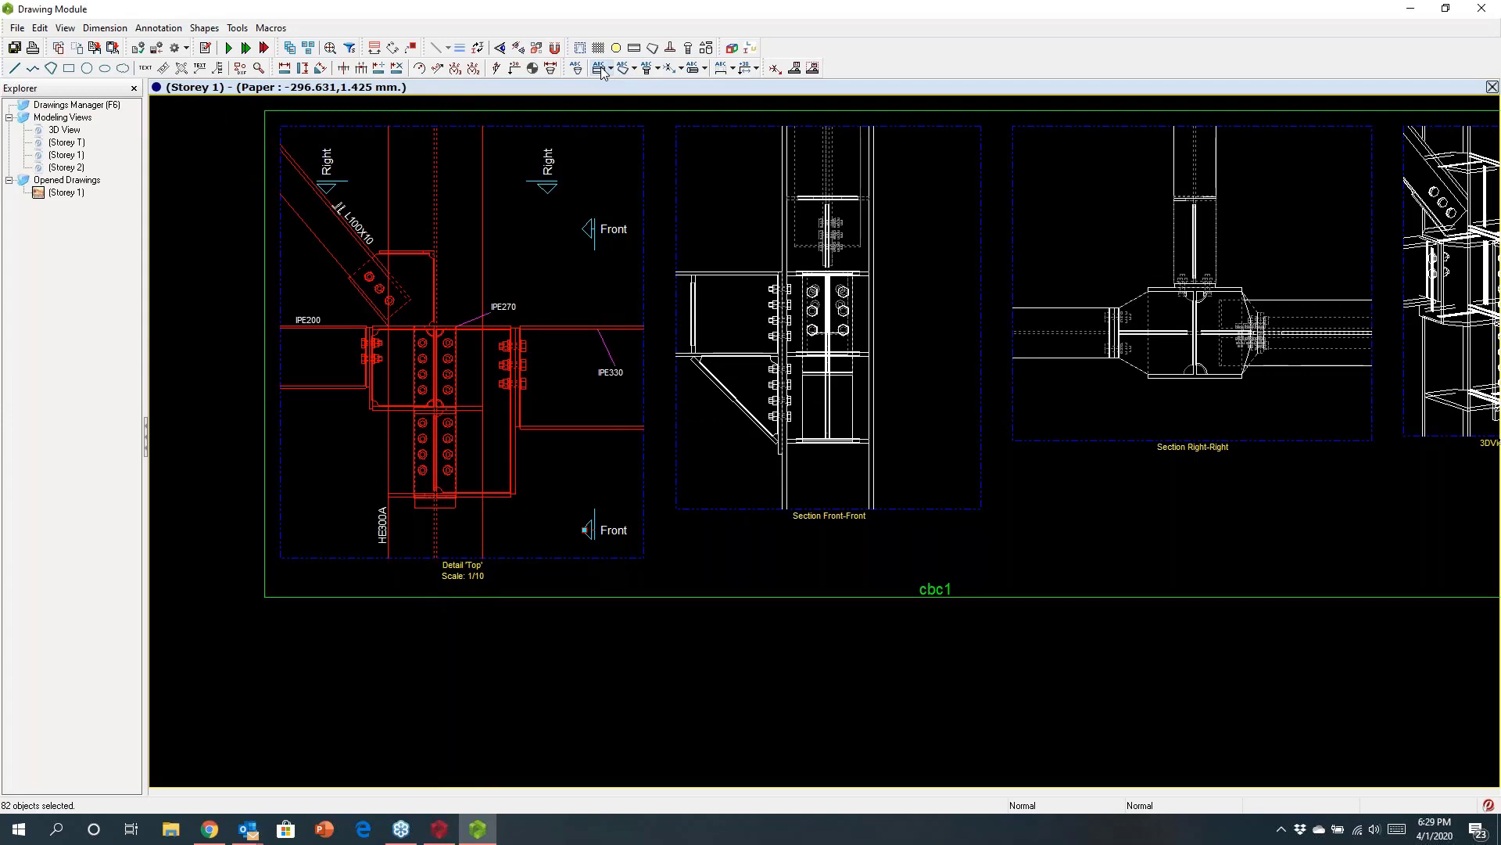
left_click(647, 69)
left_click(332, 465)
Dimension the horizontal spacing of the lowest bolt pair in the Detail 'Top' view, placing the dimension below the end plate
scroll(538, 523, "up", 4)
mouse_move(552, 479)
middle_mouse_down()
mouse_move(620, 459)
mouse_move(696, 490)
middle_mouse_up()
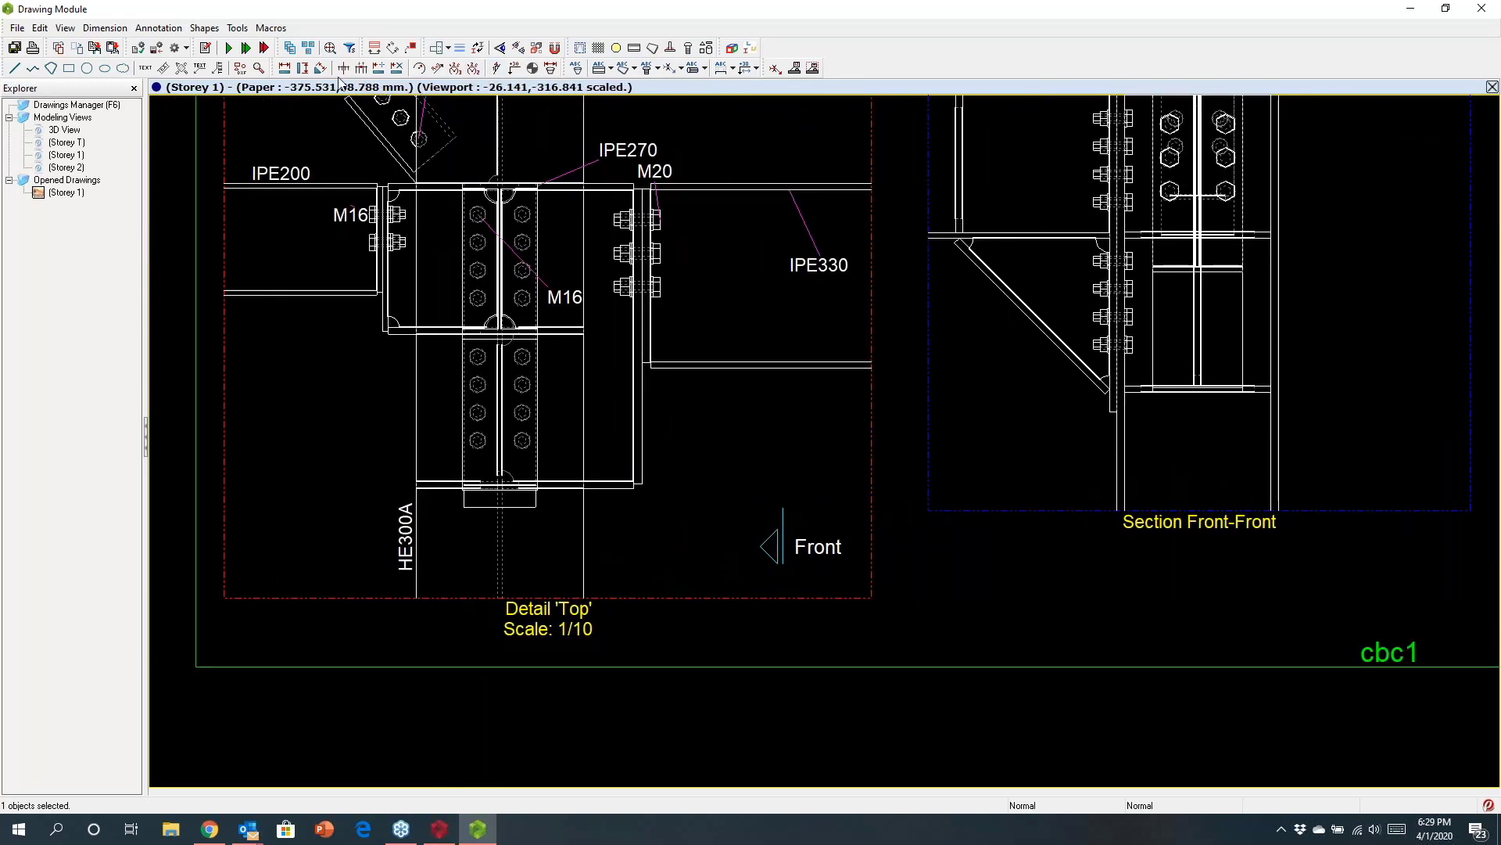
left_click(287, 71)
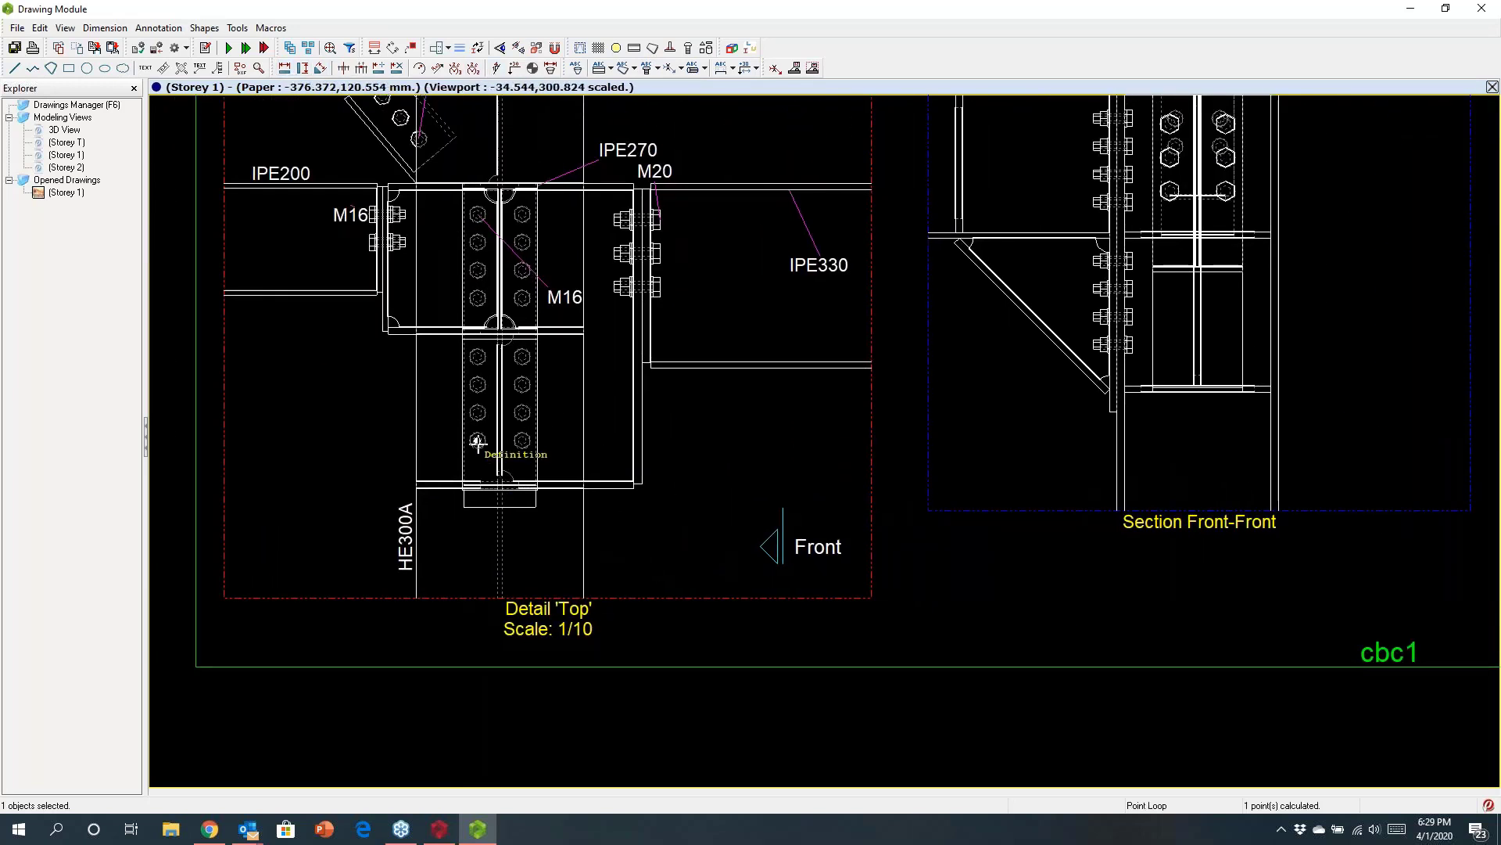
left_click(522, 441)
left_click(524, 553)
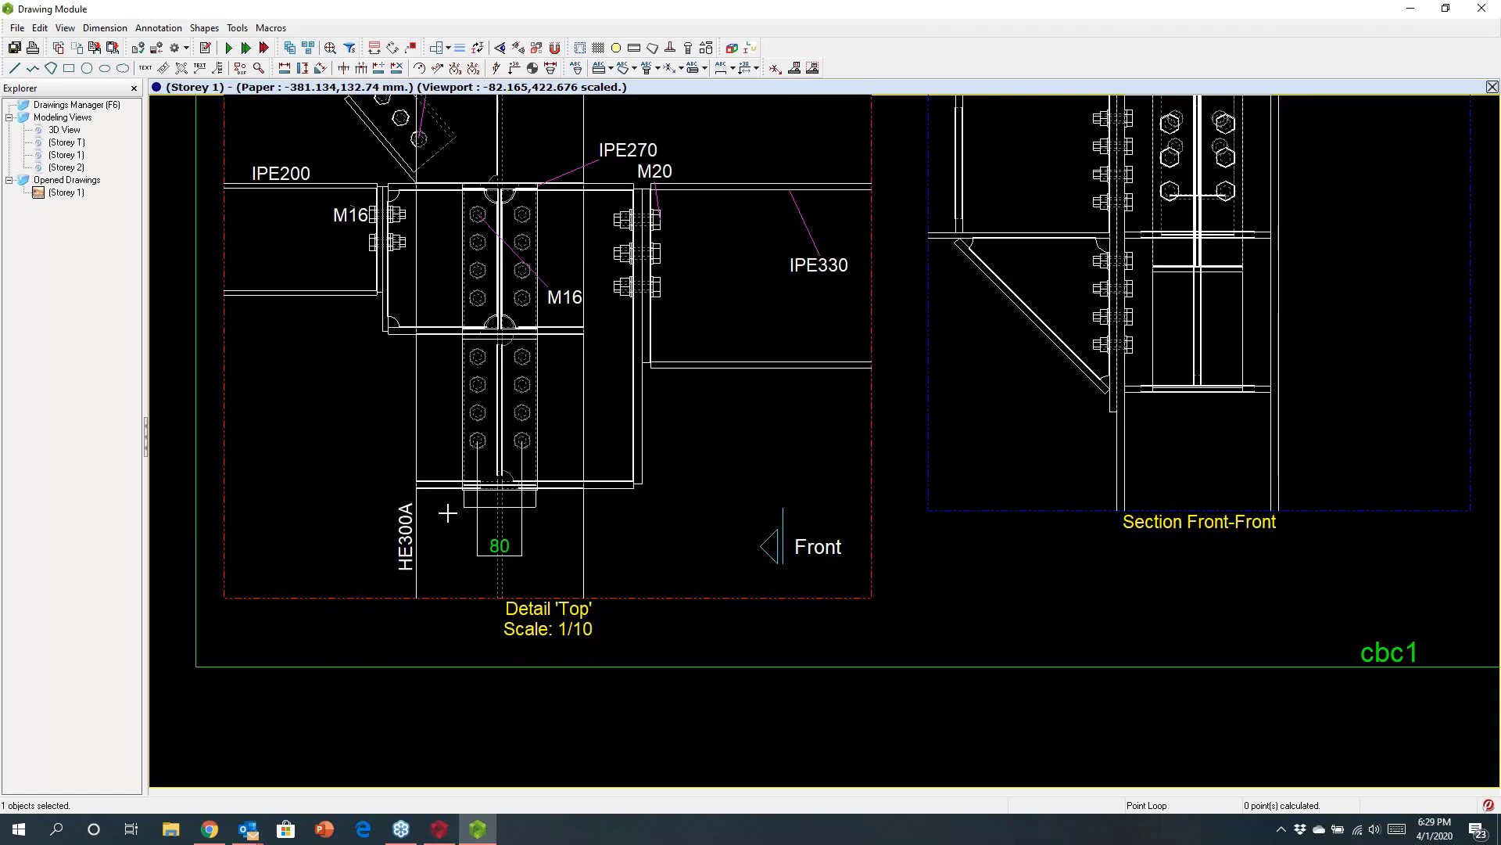
Examine the four cbc1 detail views and the labelled and dimensioned Storey 1 plan
scroll(525, 555, "down", 5)
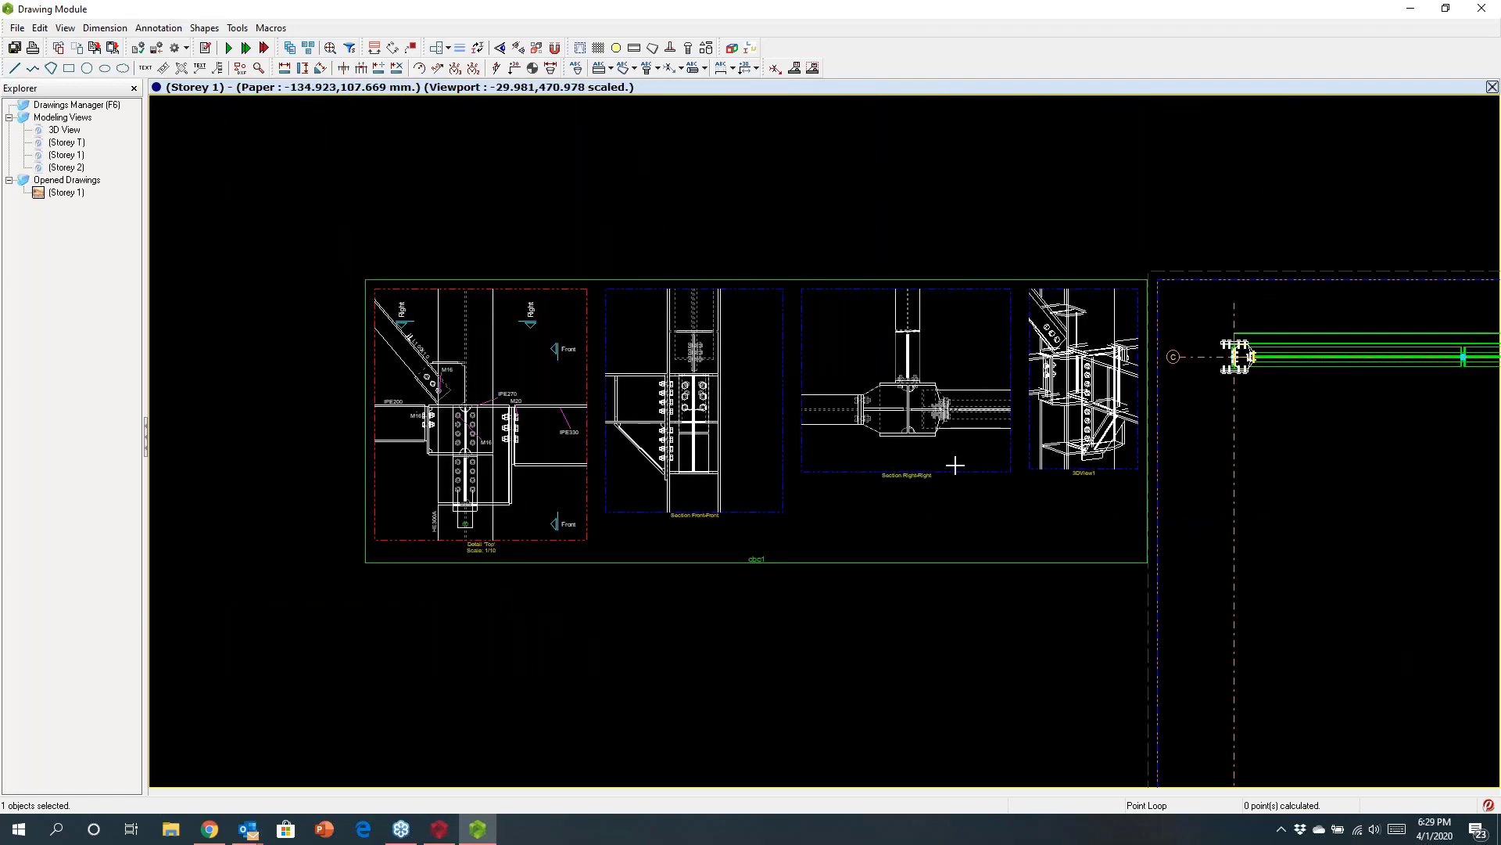
scroll(1002, 418, "up", 3)
scroll(1002, 418, "down", 4)
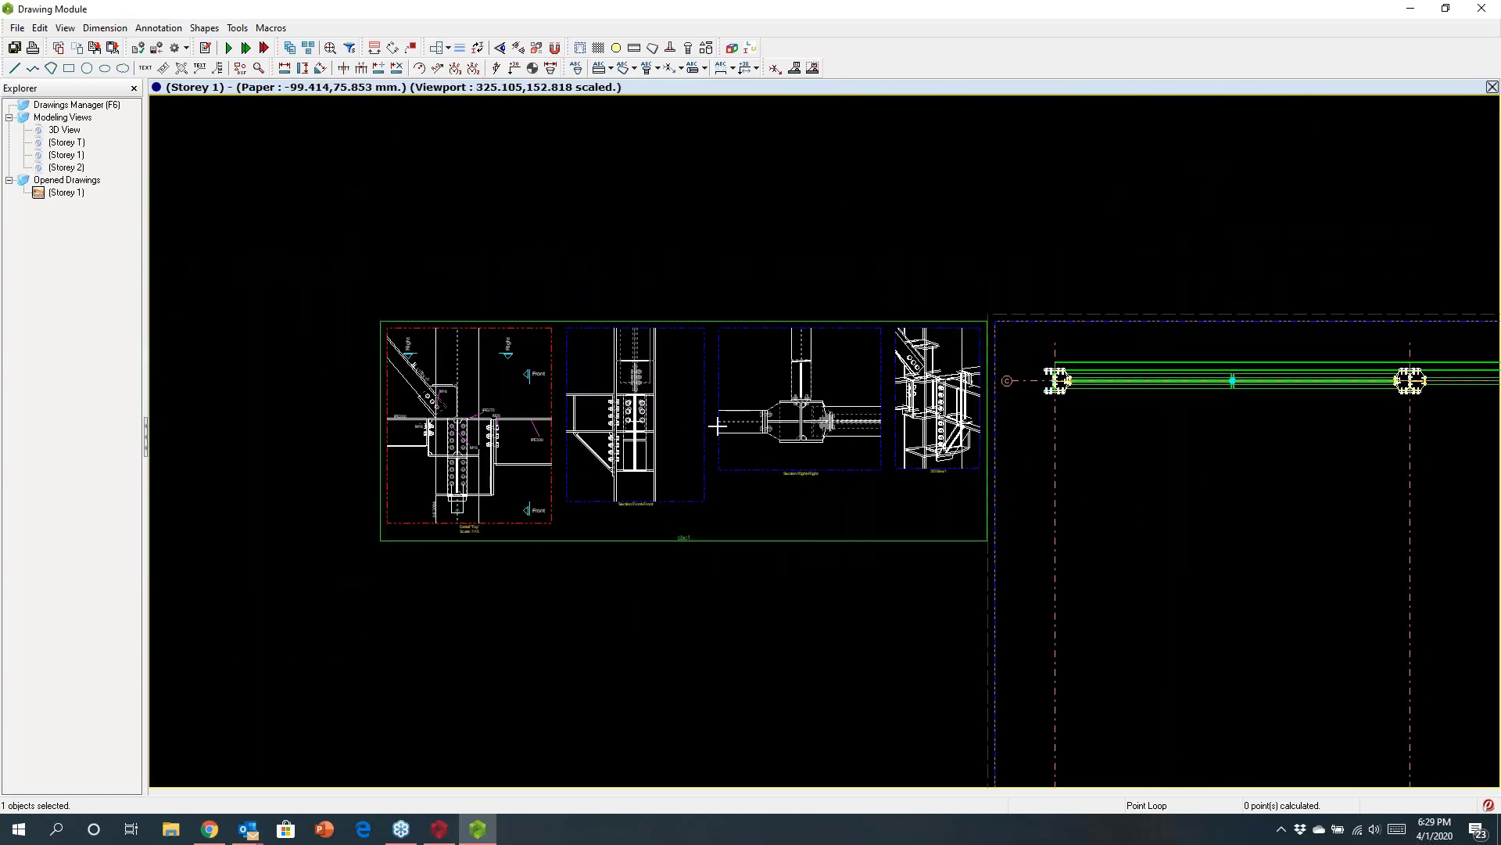
scroll(681, 419, "down", 3)
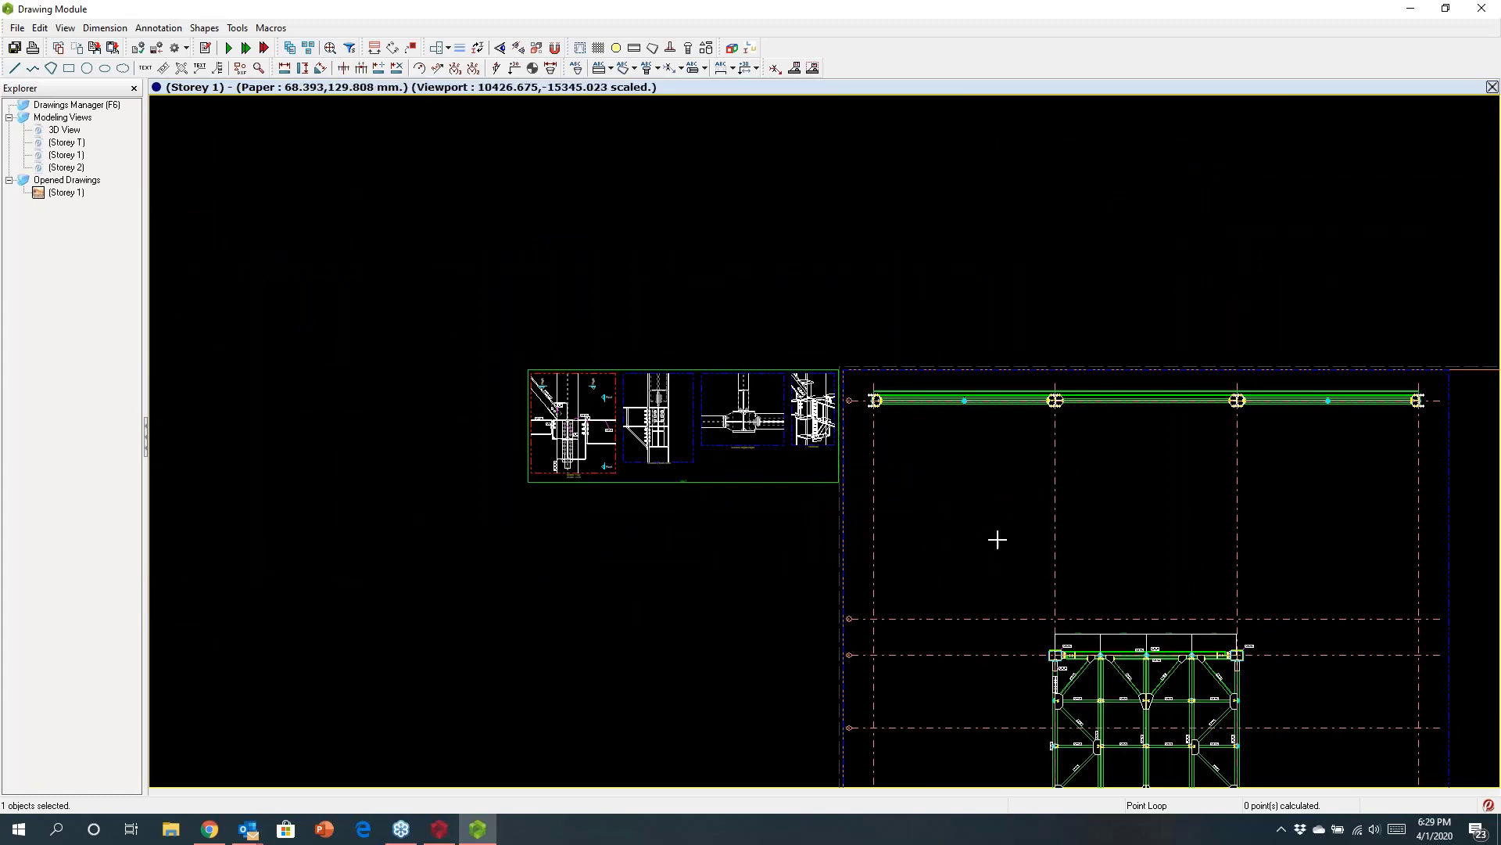
scroll(1108, 675, "down", 2)
scroll(1162, 719, "up", 4)
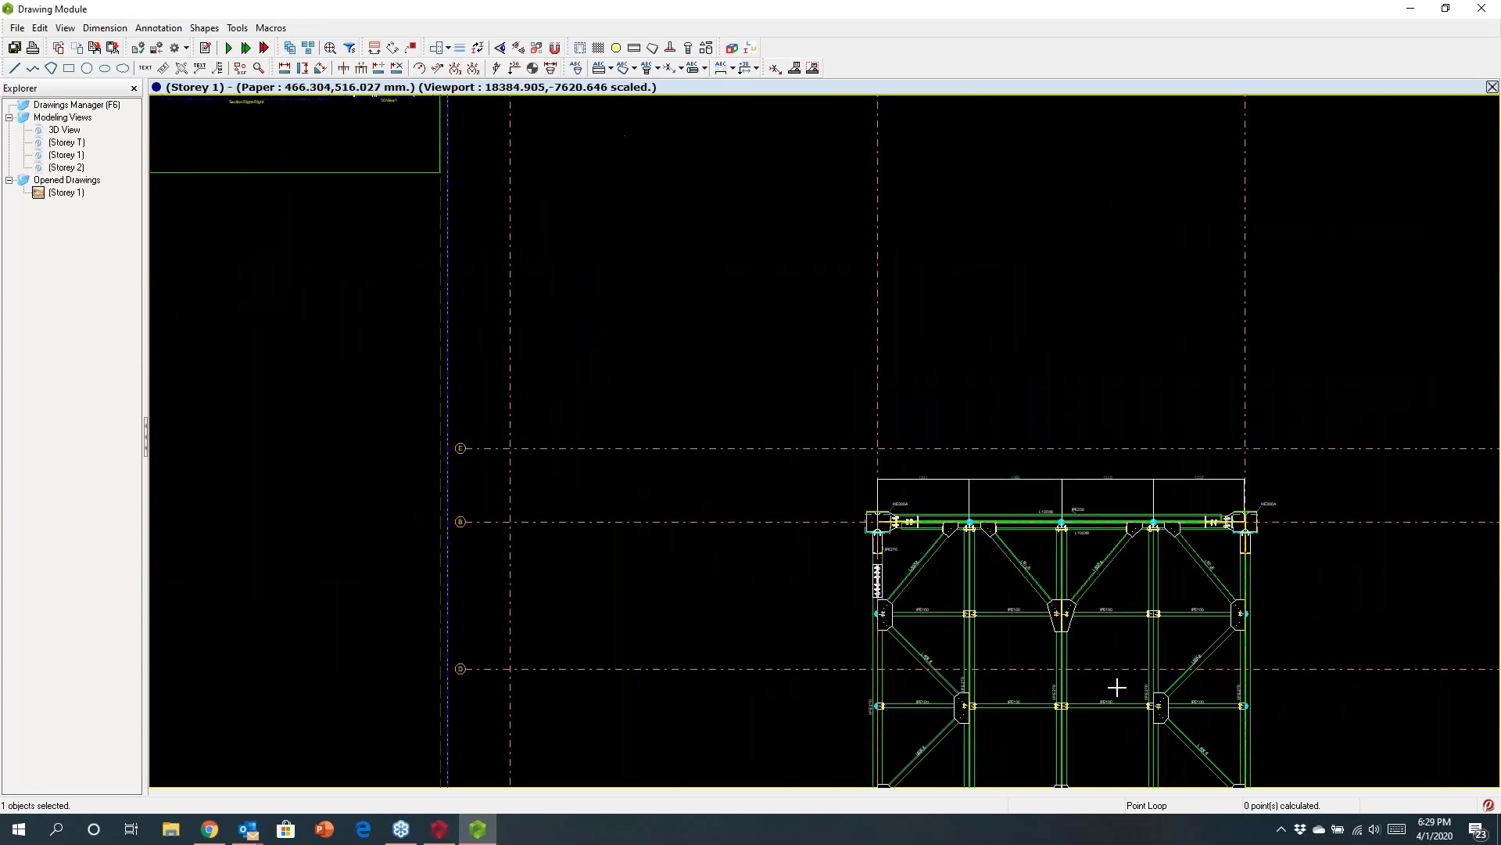
scroll(841, 470, "down", 3)
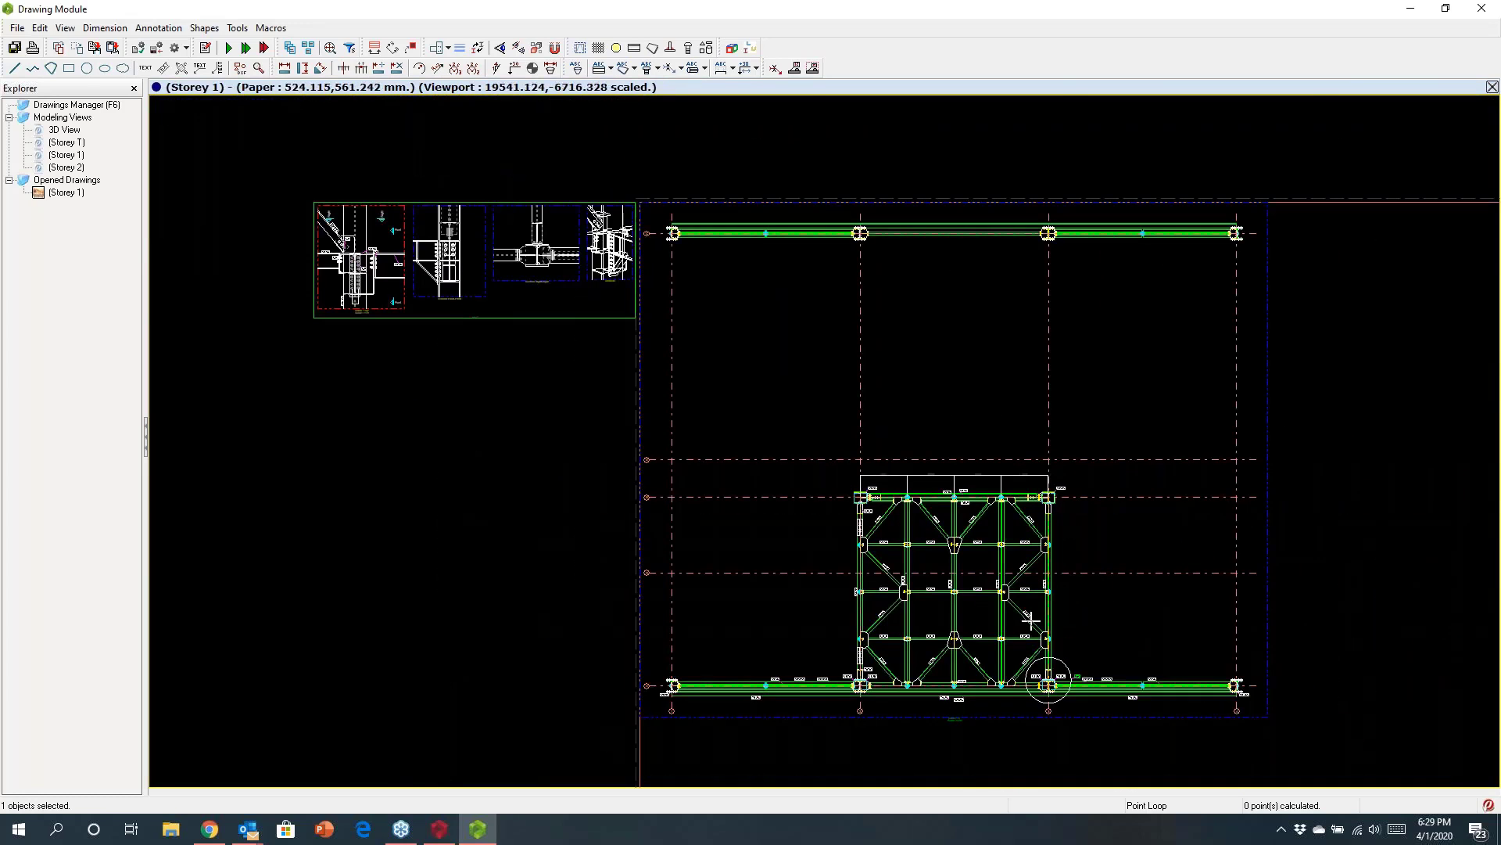
scroll(1030, 620, "up", 3)
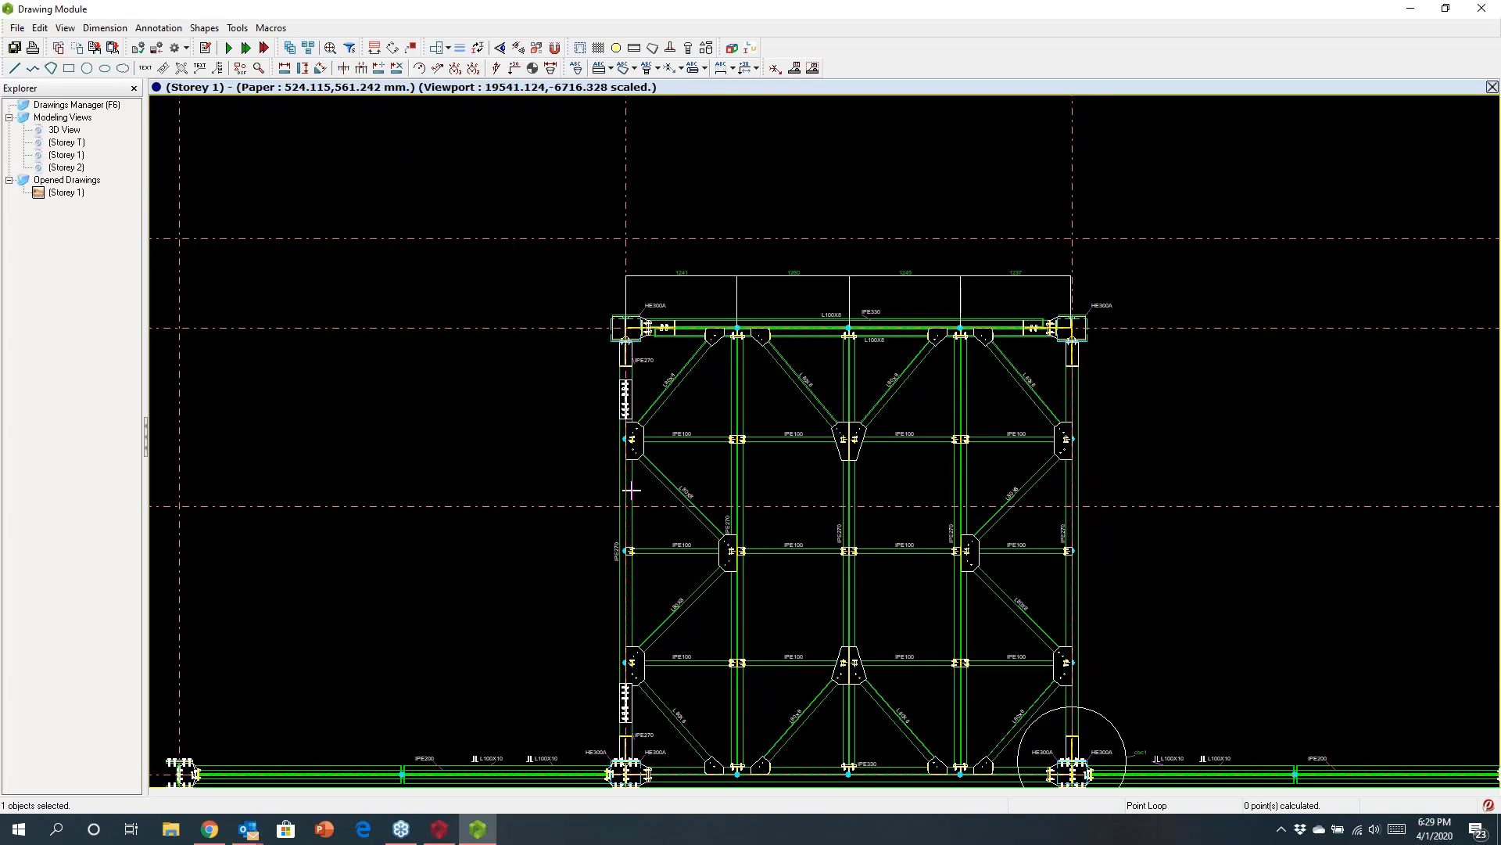
Close the Drawing Module and open the model's 3D View, turned to show the floor platform and gable frame
left_click(1482, 11)
left_click(757, 458)
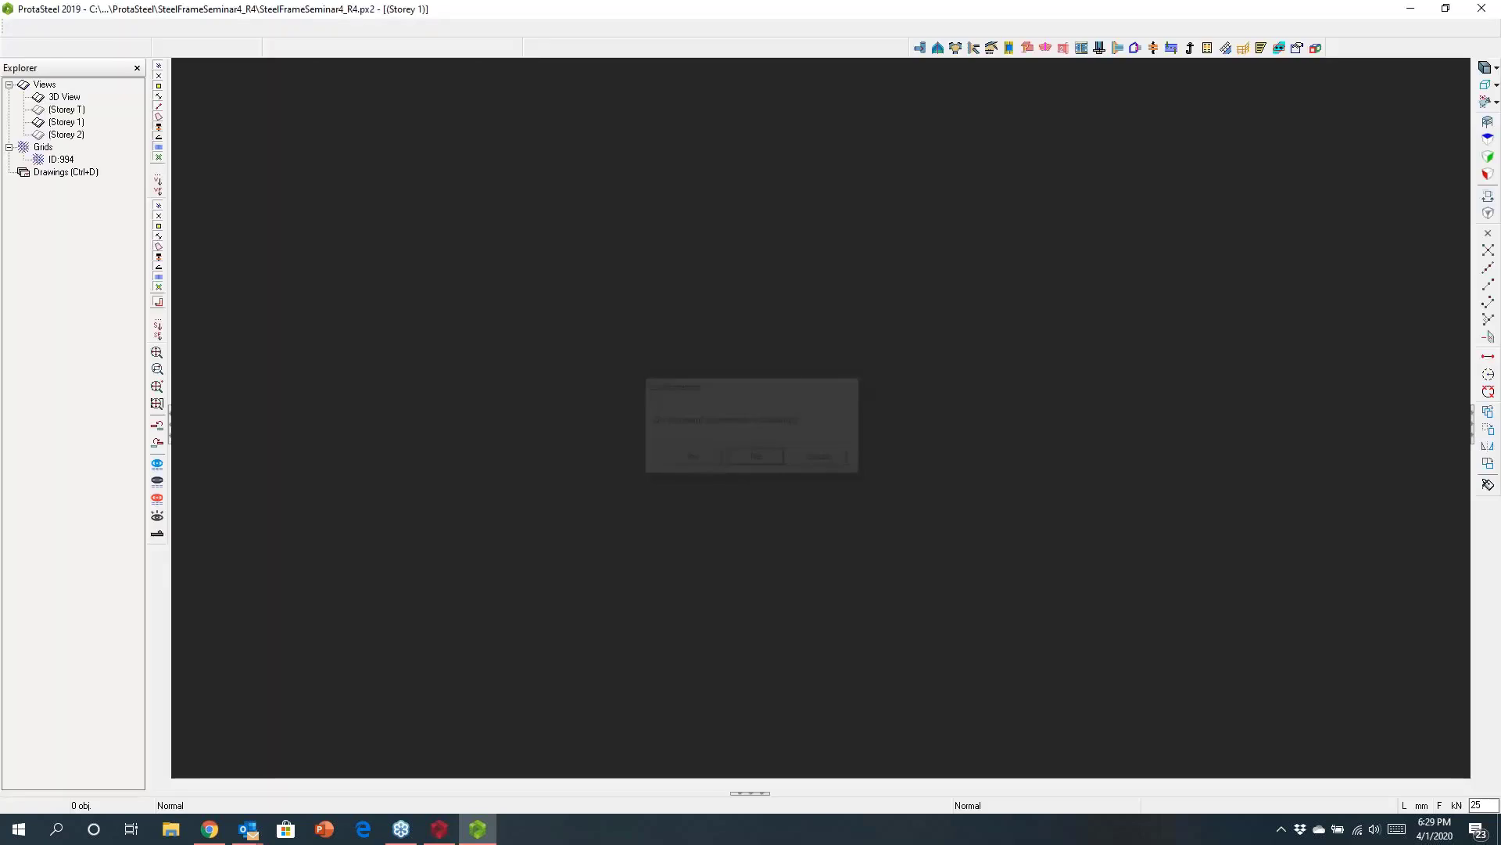
double_click(64, 97)
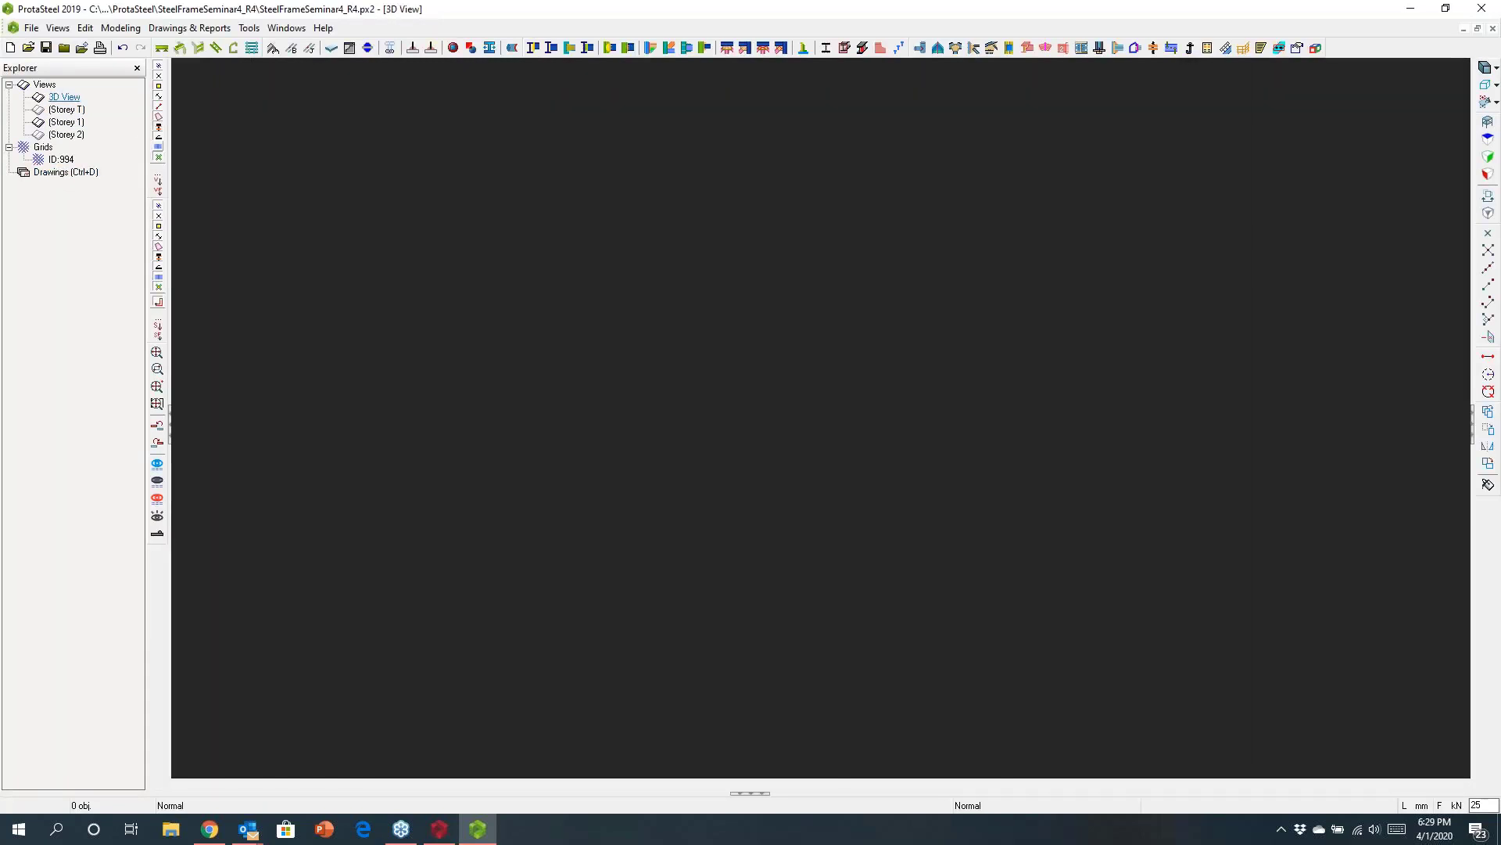
scroll(699, 456, "down", 3)
middle_click_drag(699, 456, 879, 548)
scroll(1060, 476, "up", 3)
middle_click_drag(1060, 476, 1111, 426, "ctrl")
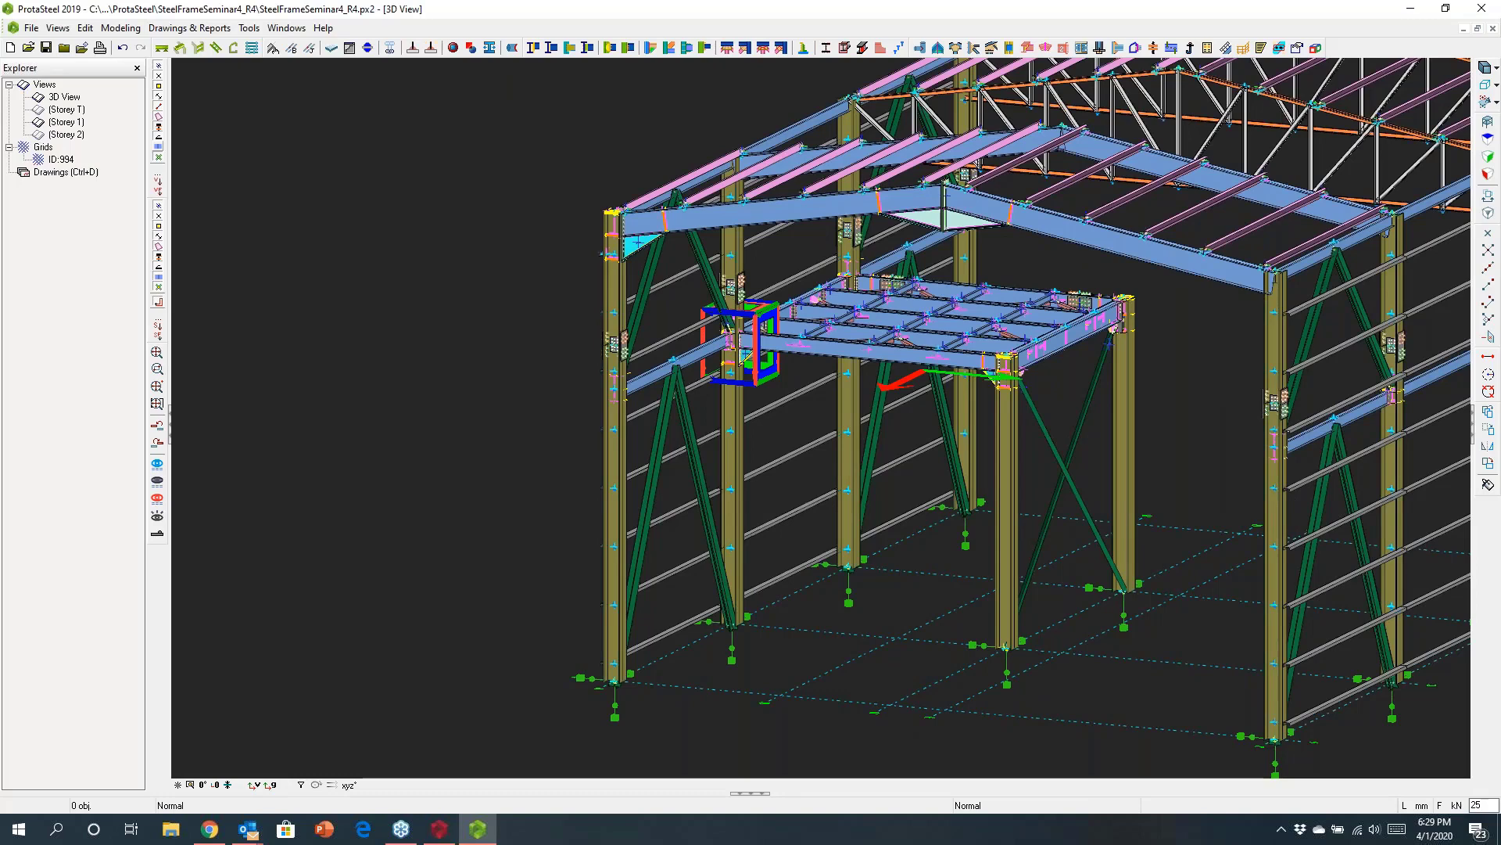